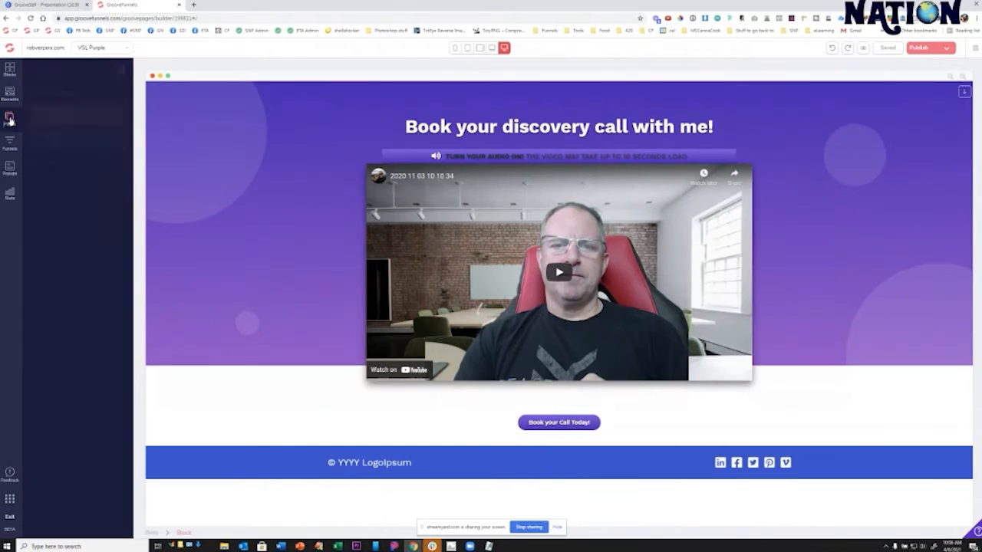
# - Create a new funnel whose first page uses the EBook Landing Page template
pyautogui.click(8, 142)
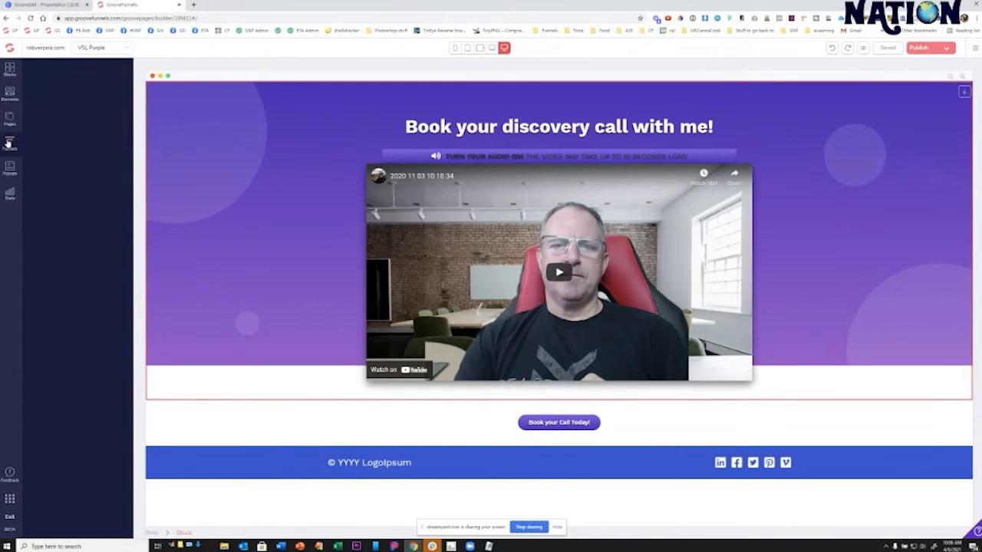
pyautogui.click(120, 71)
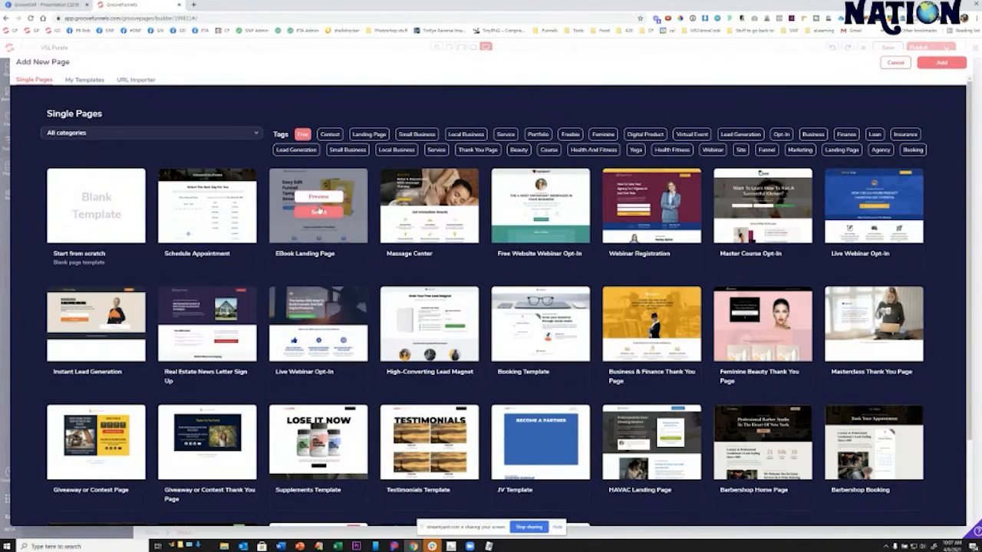
pyautogui.click(320, 214)
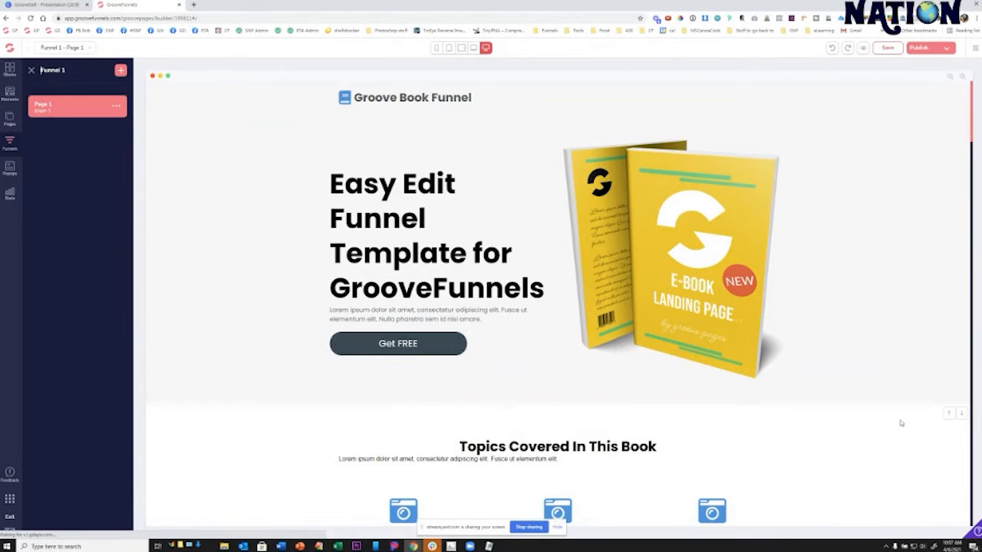
# - Delete the Topics Covered In This Book block and the content blocks that follow it, down to the About Author block
pyautogui.scroll(-5, 810, 369)
pyautogui.scroll(4, 811, 369)
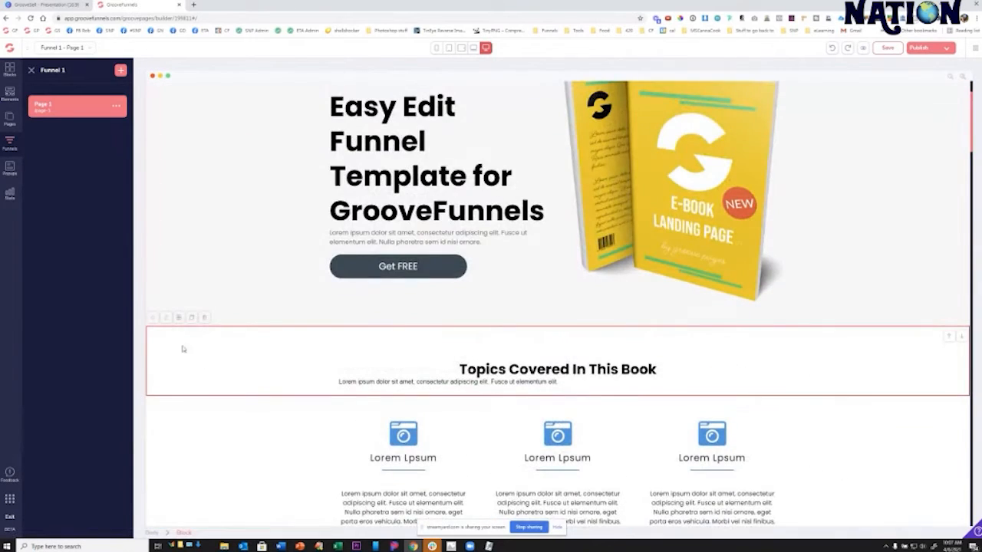
pyautogui.click(206, 319)
pyautogui.click(511, 302)
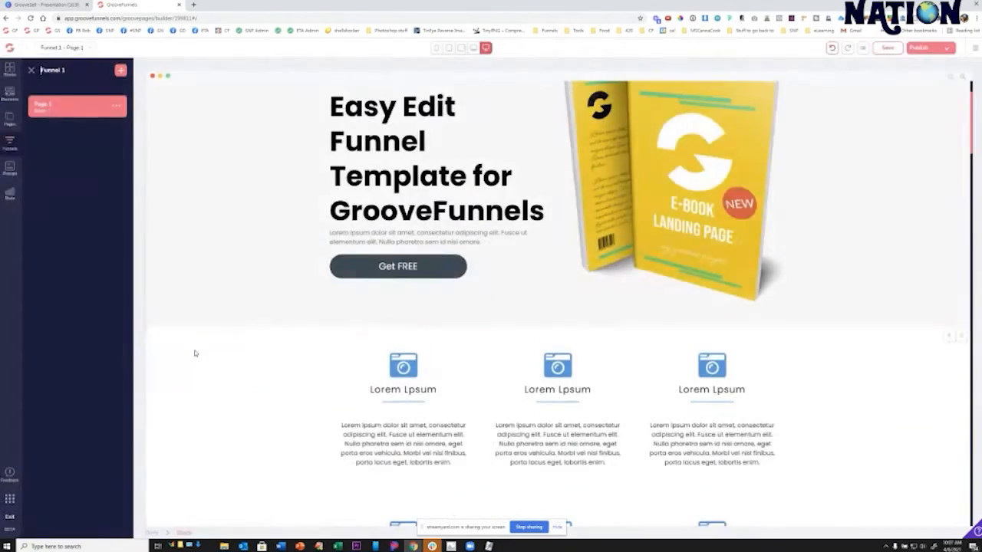
pyautogui.click(205, 319)
pyautogui.click(512, 302)
pyautogui.click(204, 319)
pyautogui.click(511, 302)
pyautogui.click(204, 318)
pyautogui.click(512, 302)
pyautogui.click(205, 319)
pyautogui.click(512, 301)
pyautogui.click(205, 318)
pyautogui.click(511, 301)
pyautogui.click(204, 319)
pyautogui.click(511, 301)
pyautogui.click(205, 318)
pyautogui.click(512, 302)
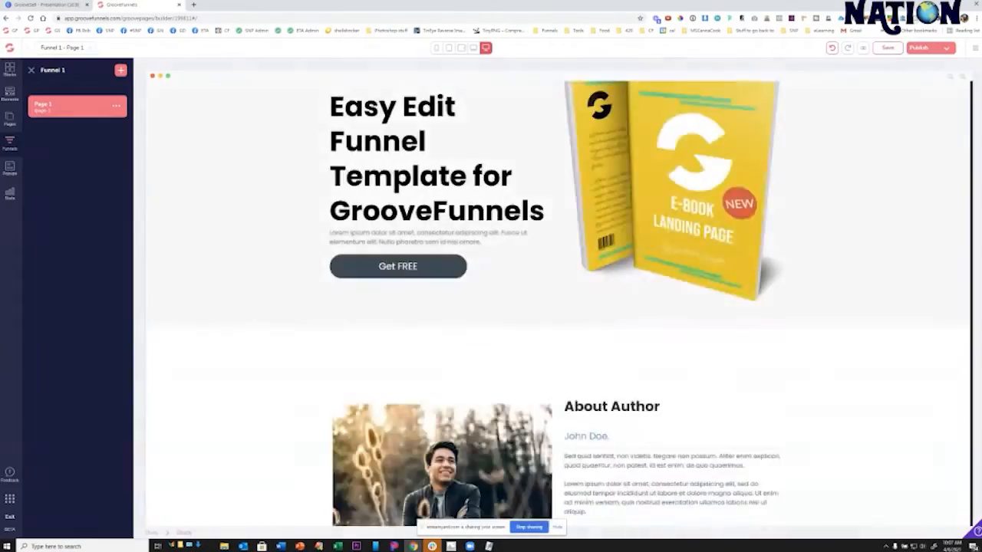
# - Delete all remaining blocks below the hero section, including About Author, the map and the contact block
pyautogui.scroll(-1, 175, 261)
pyautogui.click(205, 266)
pyautogui.click(512, 302)
pyautogui.click(205, 266)
pyautogui.click(511, 301)
pyautogui.click(205, 266)
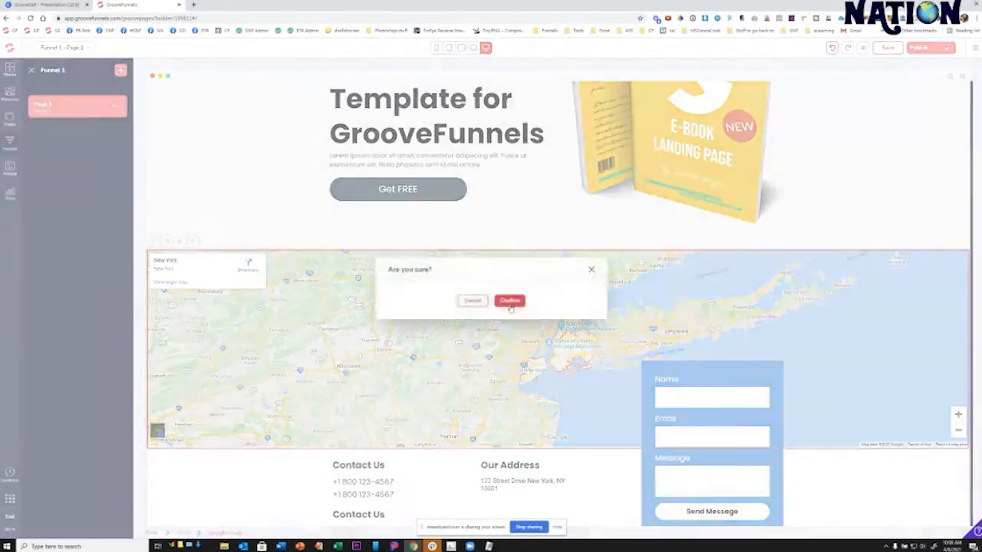
pyautogui.click(512, 301)
pyautogui.click(205, 266)
pyautogui.click(510, 301)
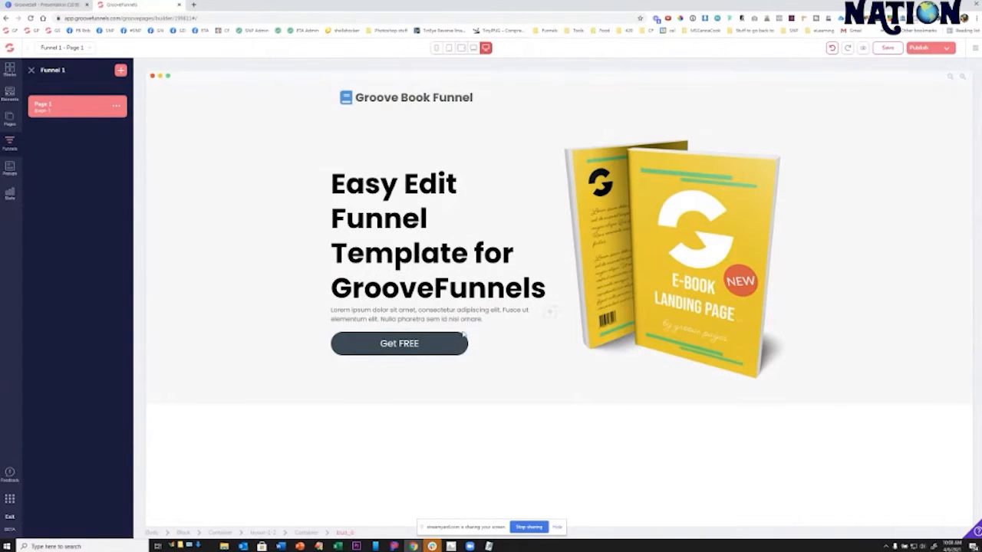
# - Delete the Get FREE button from the hero section and change the headline to "Buy Our Awesome Product"
pyautogui.click(362, 323)
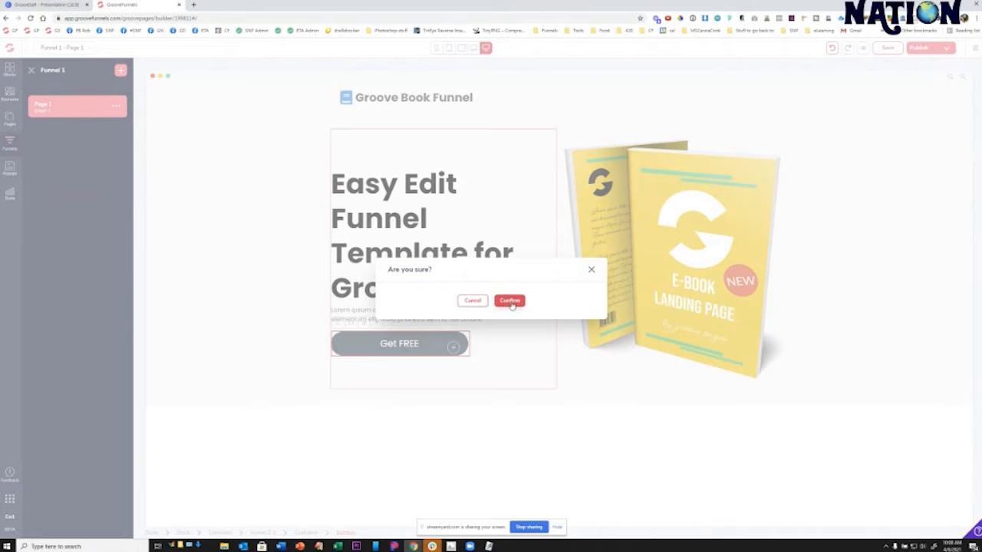
pyautogui.click(510, 300)
pyautogui.tripleClick(371, 202)
pyautogui.write('Buy')
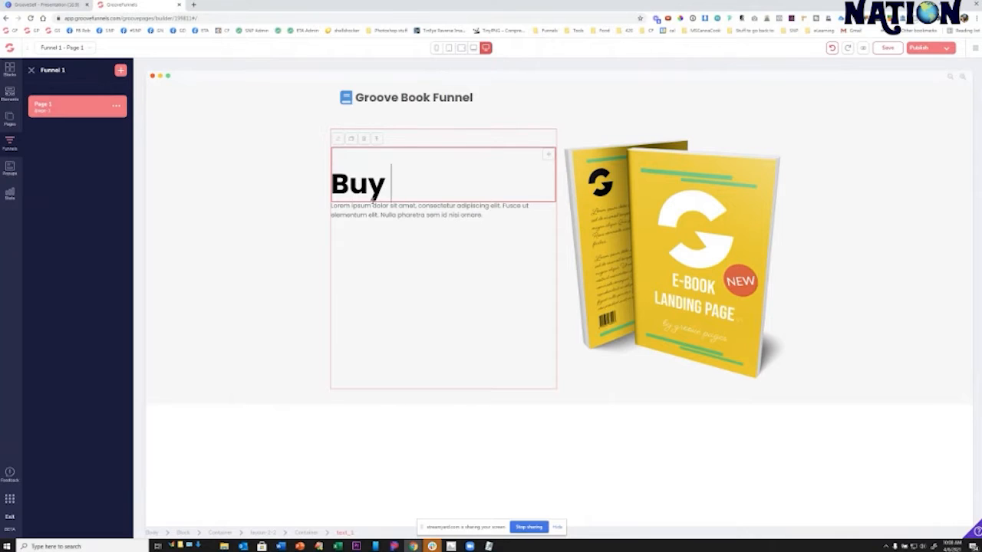
pyautogui.write(' Our Awesome Product')
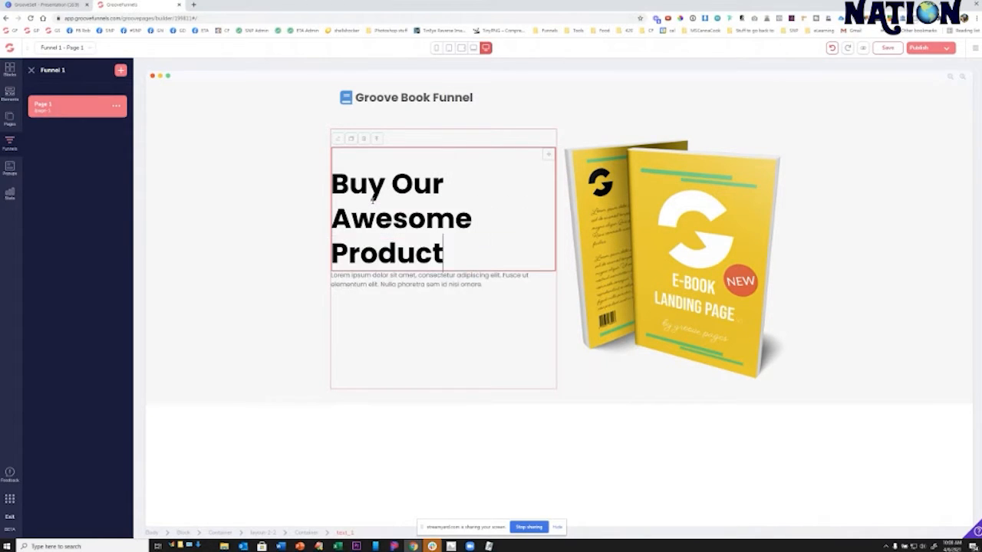
# - Delete the Lorem ipsum paragraph under the hero headline
pyautogui.click(452, 295)
pyautogui.click(488, 283)
pyautogui.click(366, 264)
pyautogui.click(509, 300)
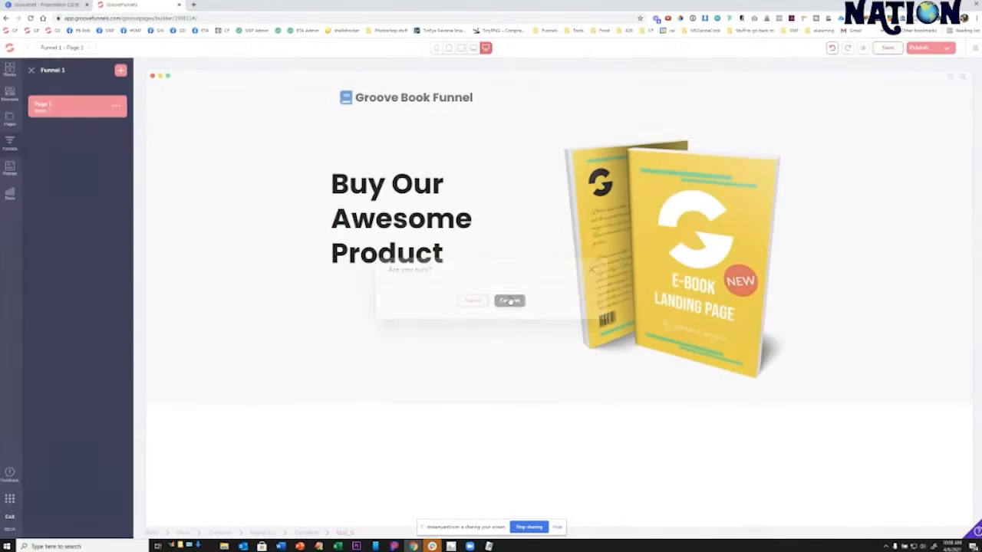
pyautogui.click(685, 281)
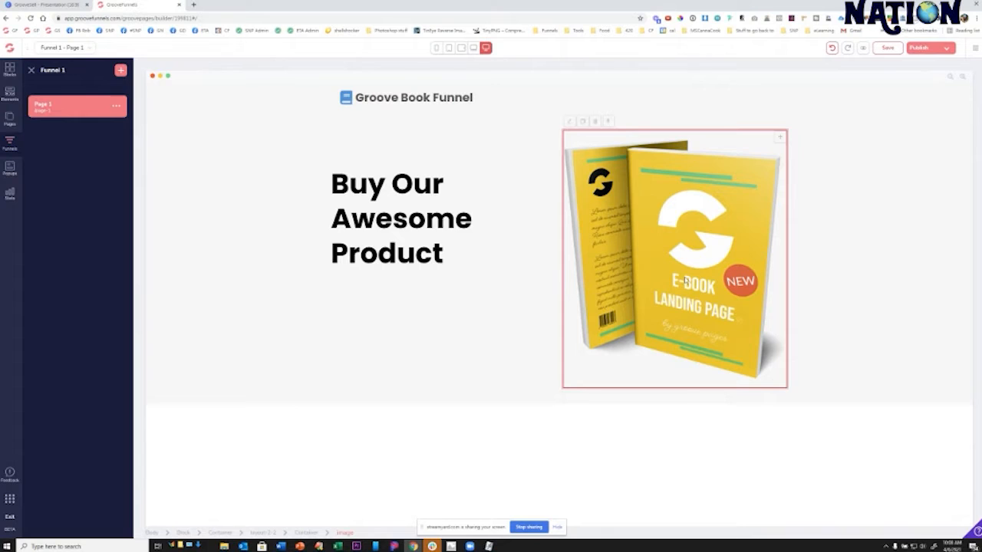
pyautogui.click(389, 234)
pyautogui.click(822, 261)
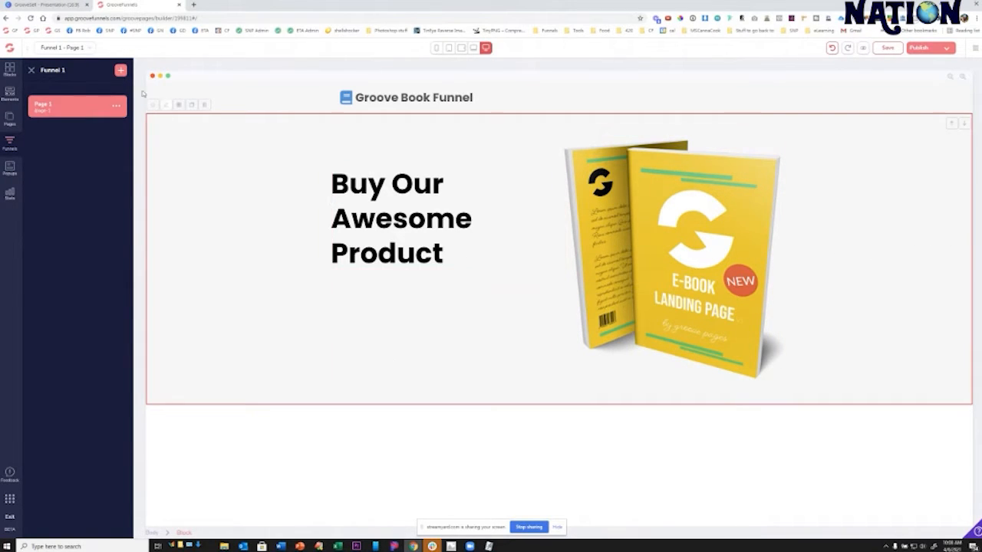
# - Add a second funnel page from the Business & Finance Thank You Page template, look it over, and return to Page 1
pyautogui.click(120, 72)
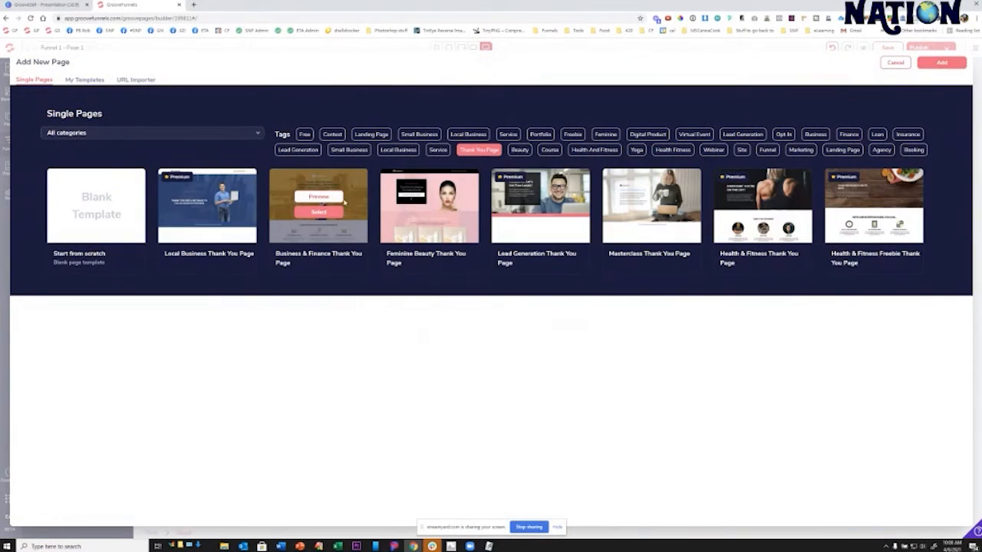
pyautogui.click(312, 214)
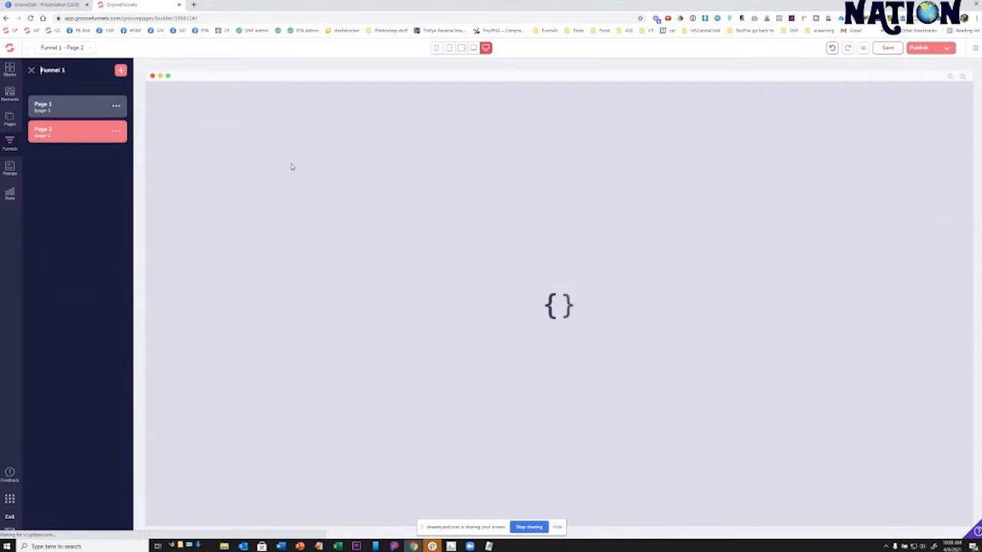
pyautogui.scroll(-3, 675, 230)
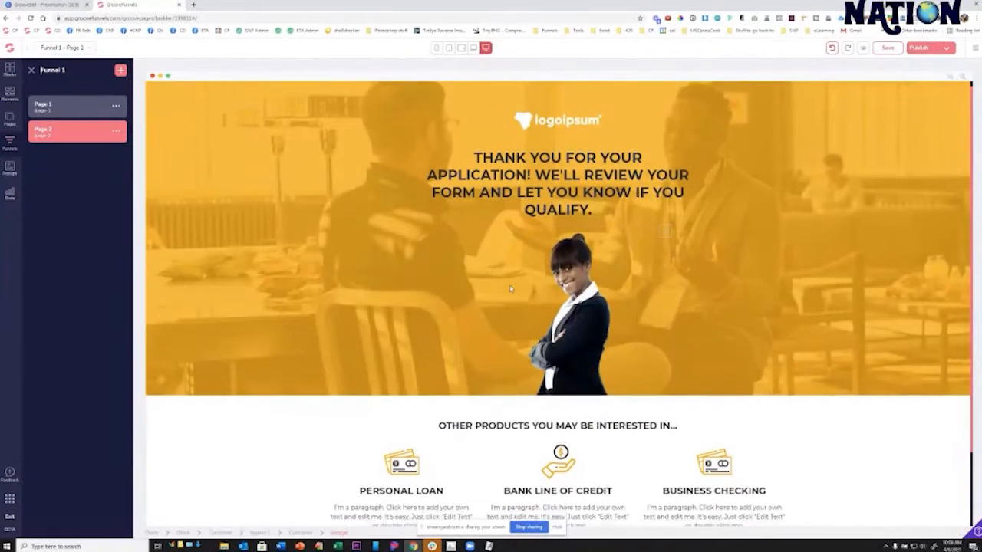
pyautogui.scroll(3, 705, 199)
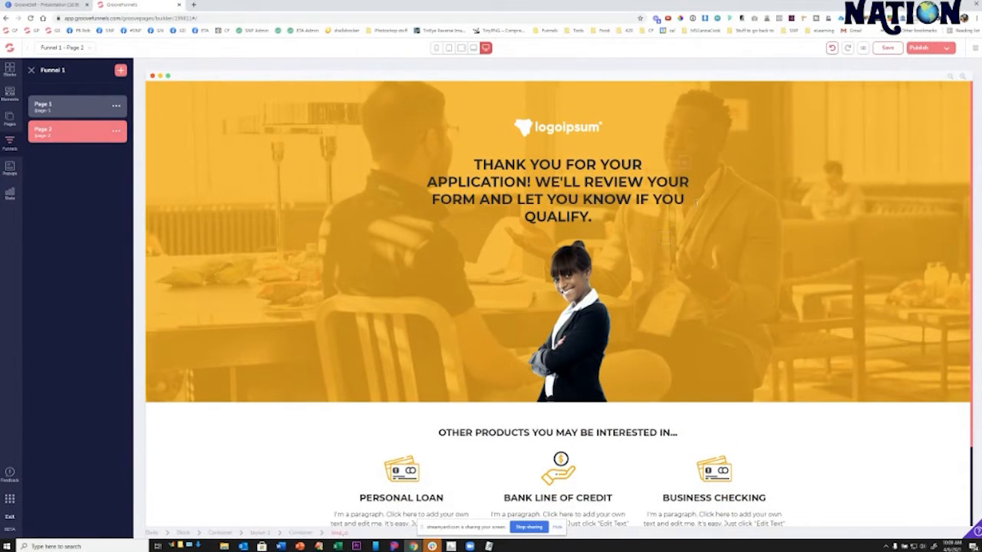
pyautogui.scroll(-2, 666, 236)
pyautogui.scroll(2, 666, 236)
pyautogui.click(85, 106)
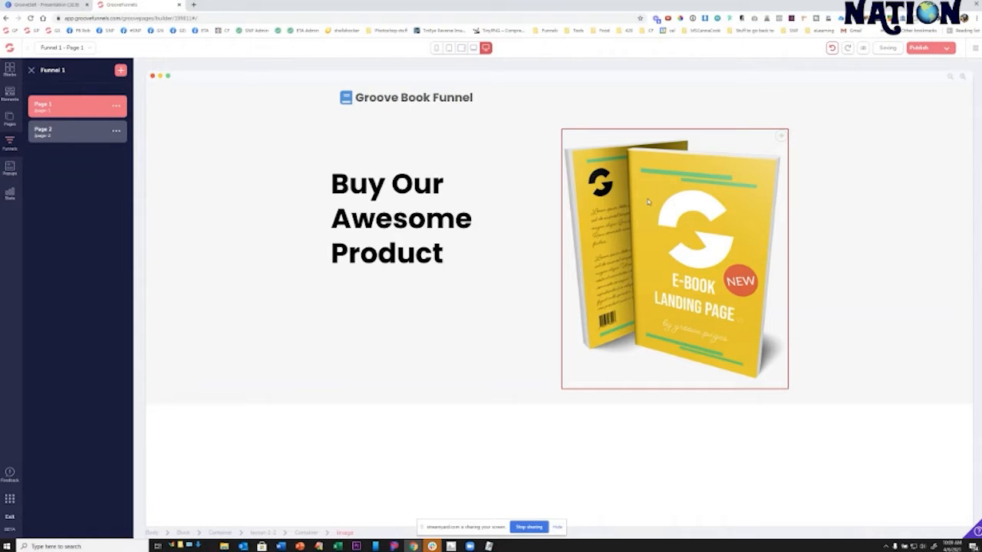
# - Switch to Google Drive in a new browser tab and create a blank Google Sheets spreadsheet
pyautogui.click(193, 6)
pyautogui.click(43, 19)
pyautogui.click(971, 49)
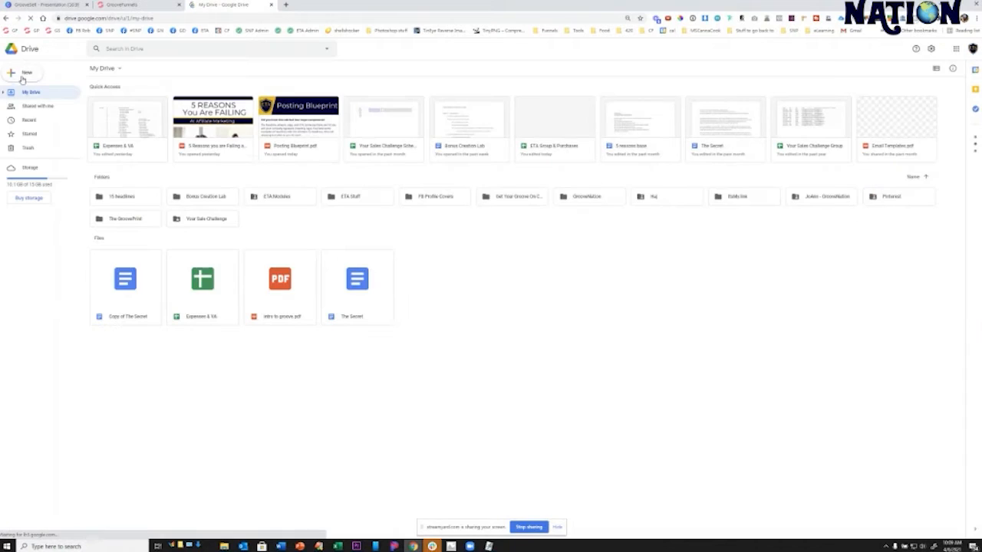
pyautogui.click(27, 75)
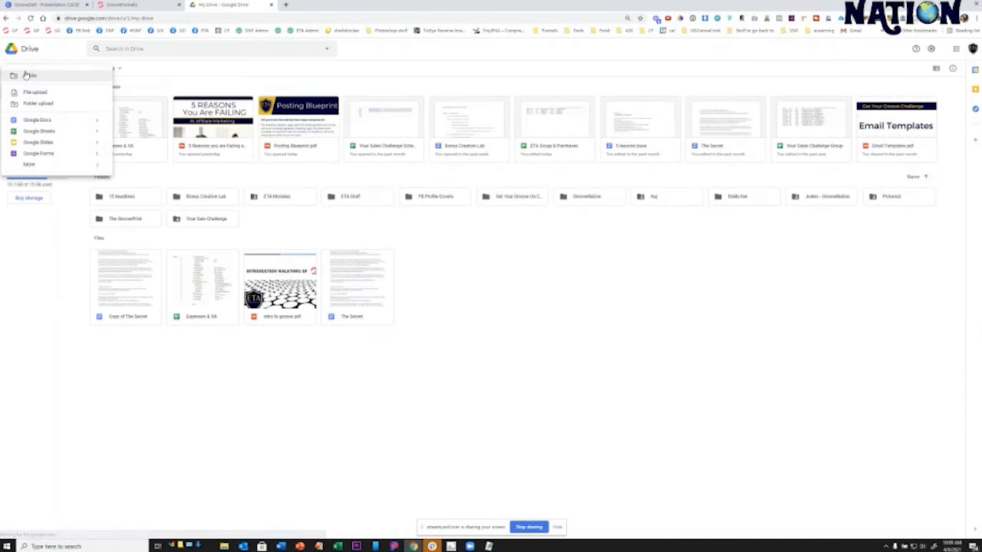
pyautogui.click(38, 131)
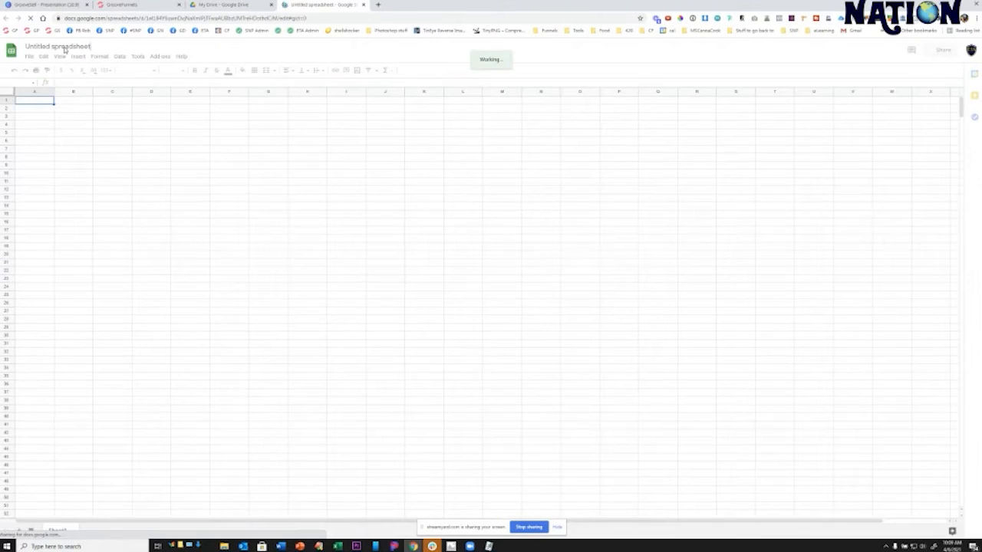
# - Name the spreadsheet "Demo Product" and close the Google Drive tab
pyautogui.click(63, 47)
pyautogui.write('De')
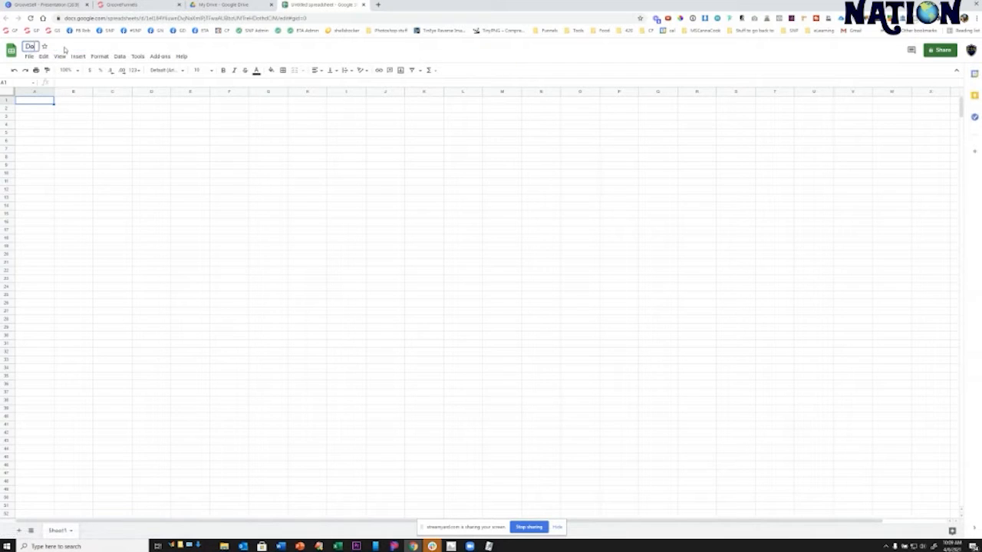
pyautogui.write('mo Product')
pyautogui.press('Return')
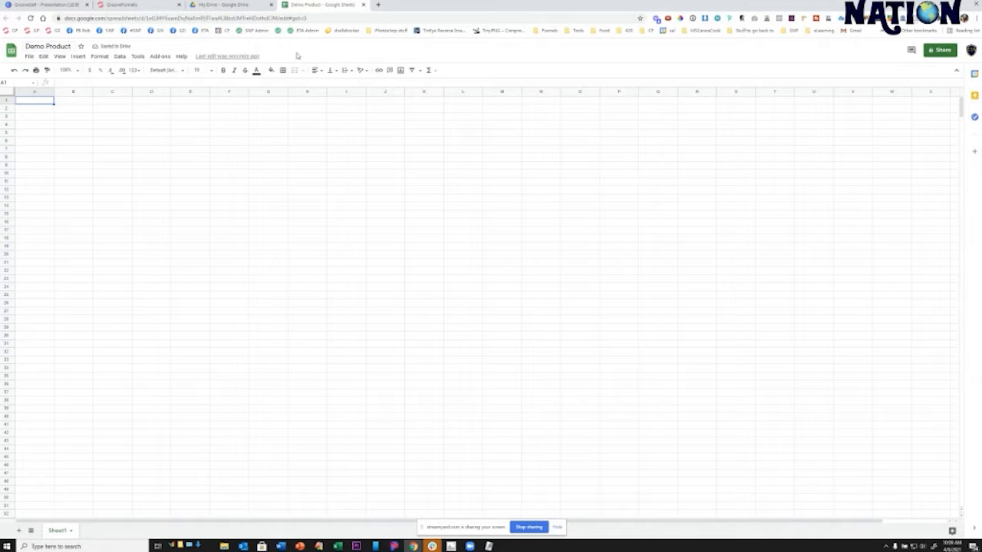
pyautogui.click(271, 5)
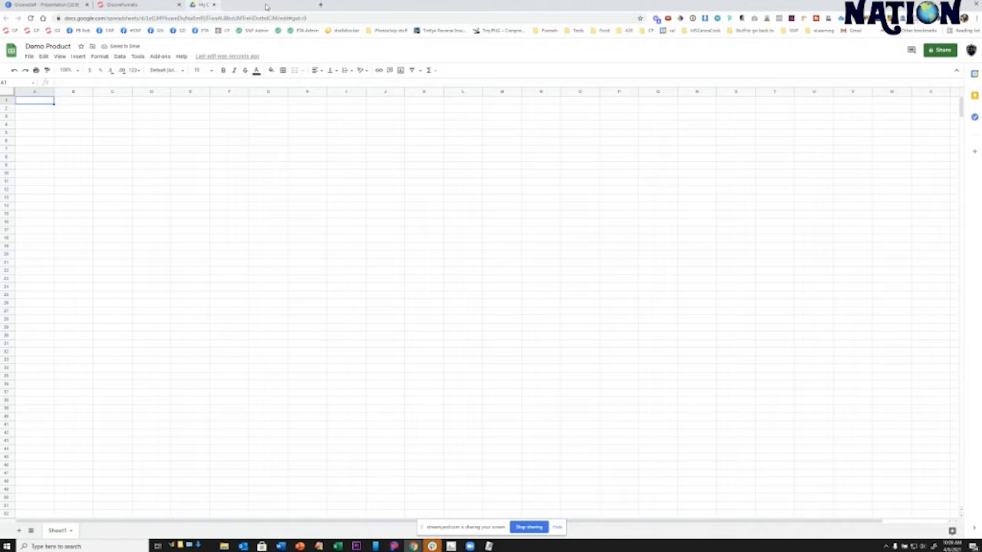
# - Switch back to GrooveFunnels and save Page 1's settings with the name and title "Sales Page" and the URL "sales-page"
pyautogui.click(138, 4)
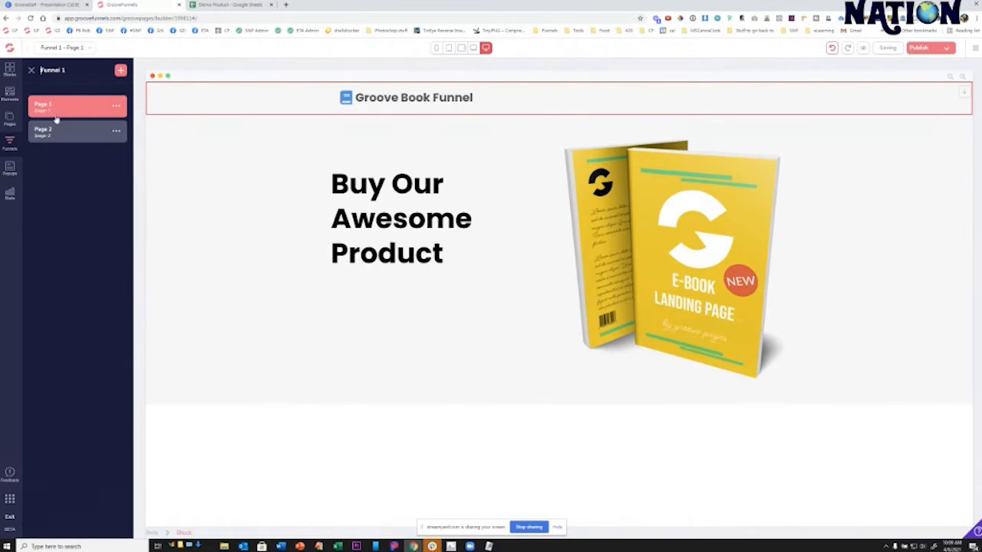
pyautogui.click(117, 107)
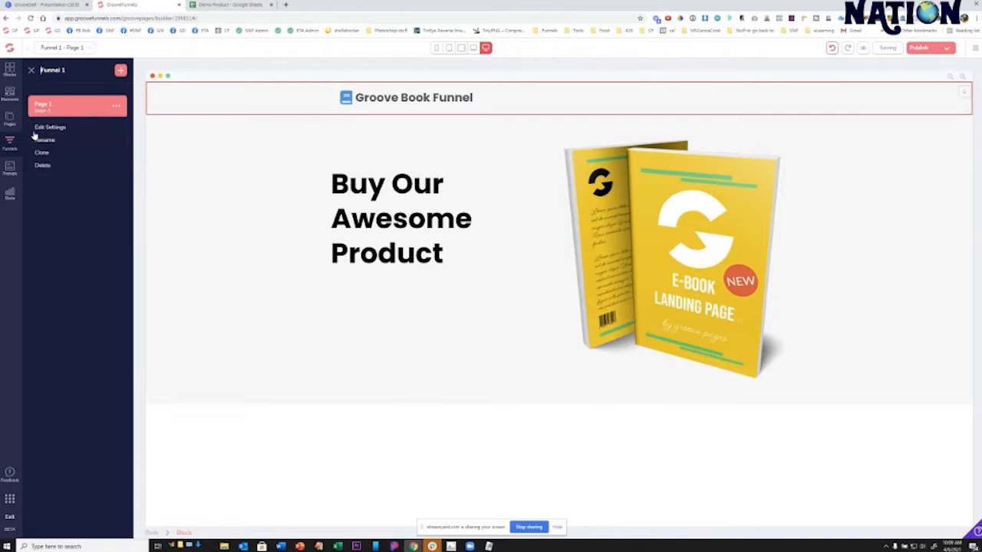
pyautogui.click(42, 151)
pyautogui.click(56, 128)
pyautogui.tripleClick(57, 108)
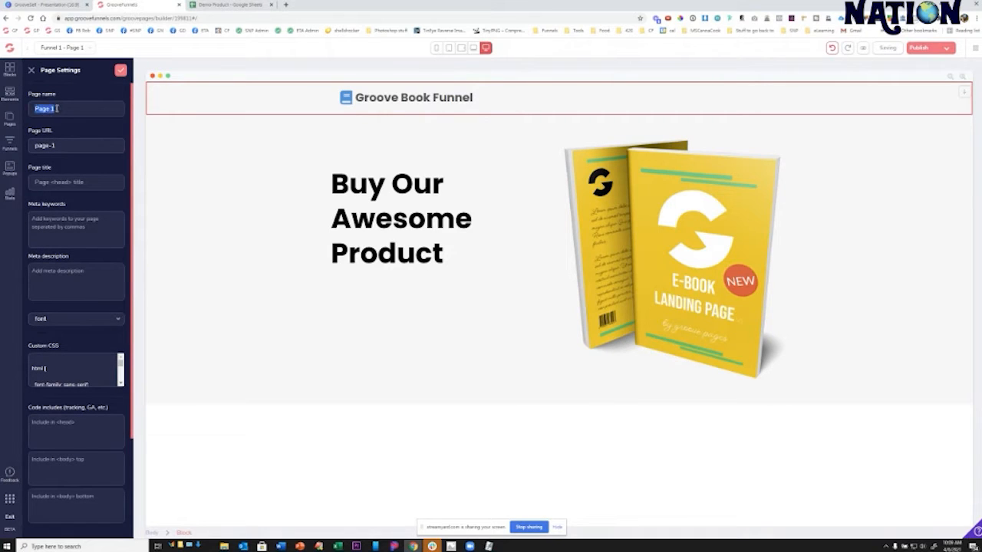
pyautogui.write('Sales Page')
pyautogui.press('Tab')
pyautogui.write('Sales Page')
pyautogui.write('S')
pyautogui.press('BackSpace')
pyautogui.write('Sales Page')
pyautogui.hotkey('shift', 'Tab')
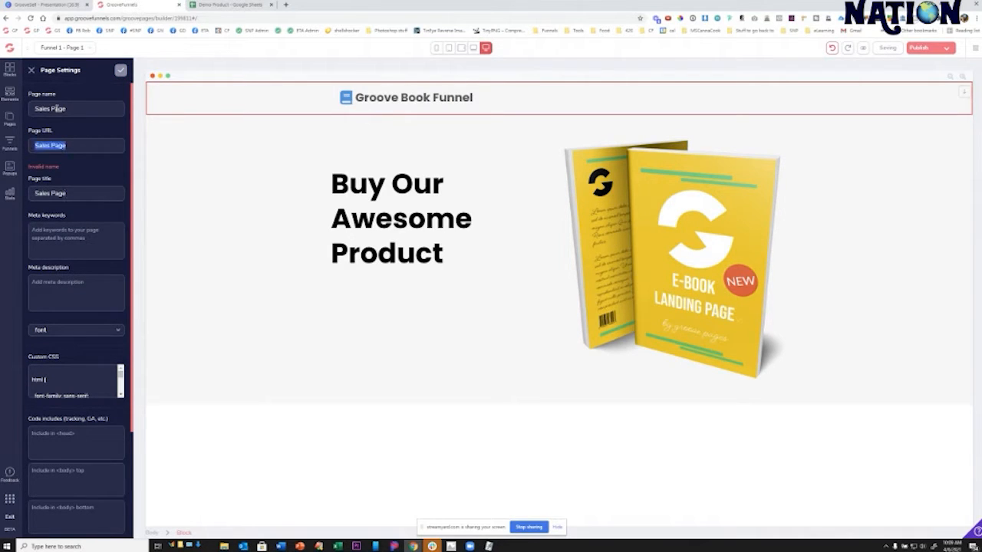
pyautogui.write('sales')
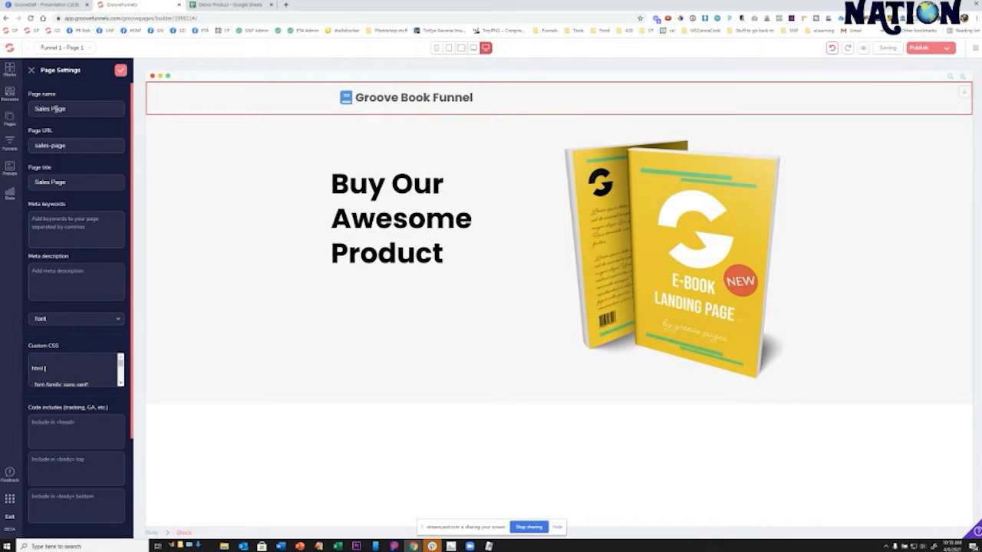
pyautogui.click(120, 71)
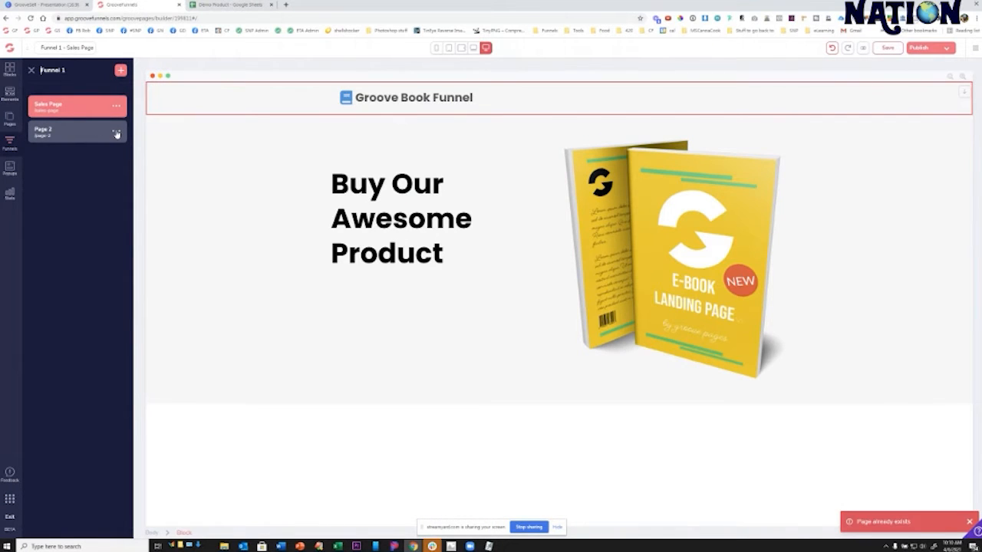
# - Set Page 2's name to "Thank You Page" and its URL to "thank-you-page", fill in the page title, and save the settings
pyautogui.click(117, 133)
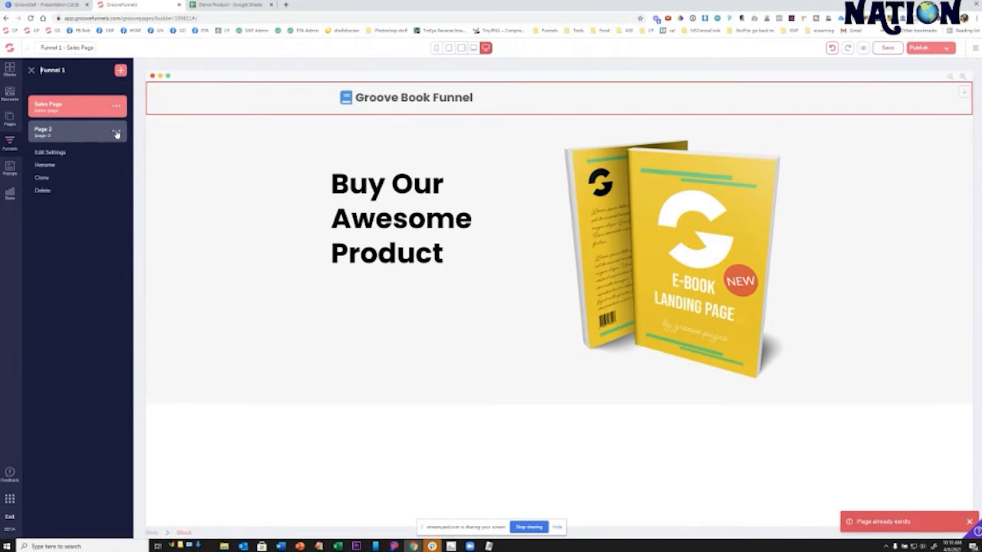
pyautogui.click(46, 153)
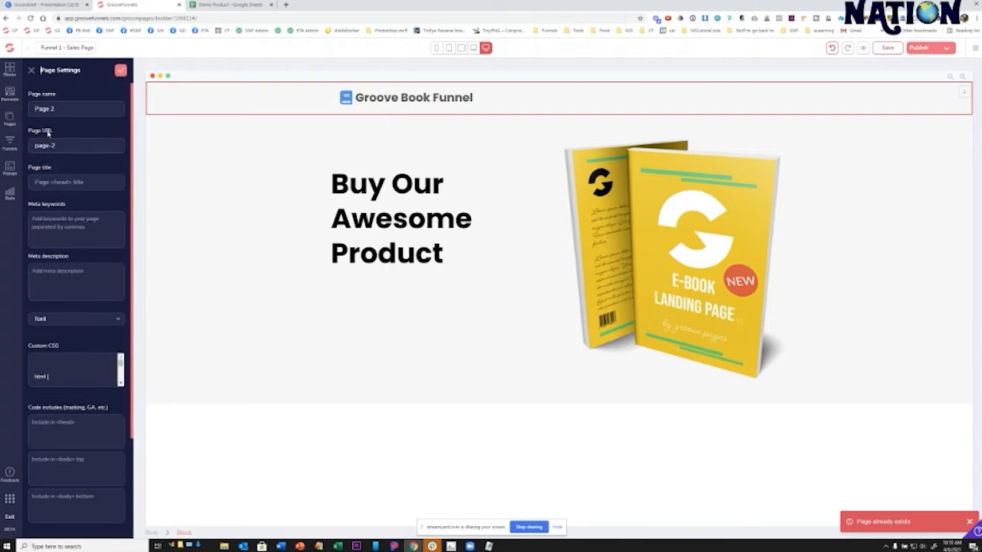
pyautogui.tripleClick(51, 108)
pyautogui.write('Thank You')
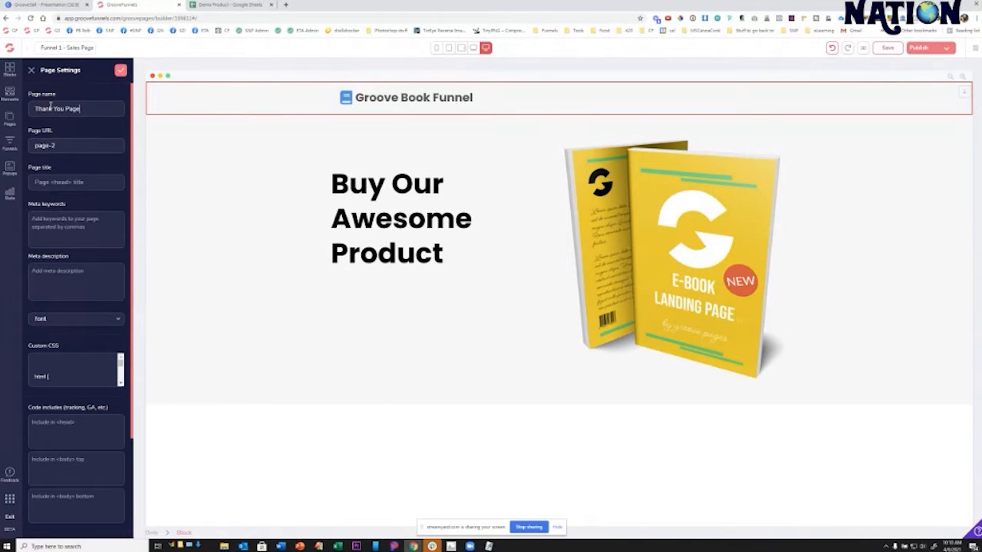
pyautogui.press('Tab')
pyautogui.write('than k')
pyautogui.press('BackSpace')
pyautogui.write('k')
pyautogui.write('Th')
pyautogui.click(121, 70)
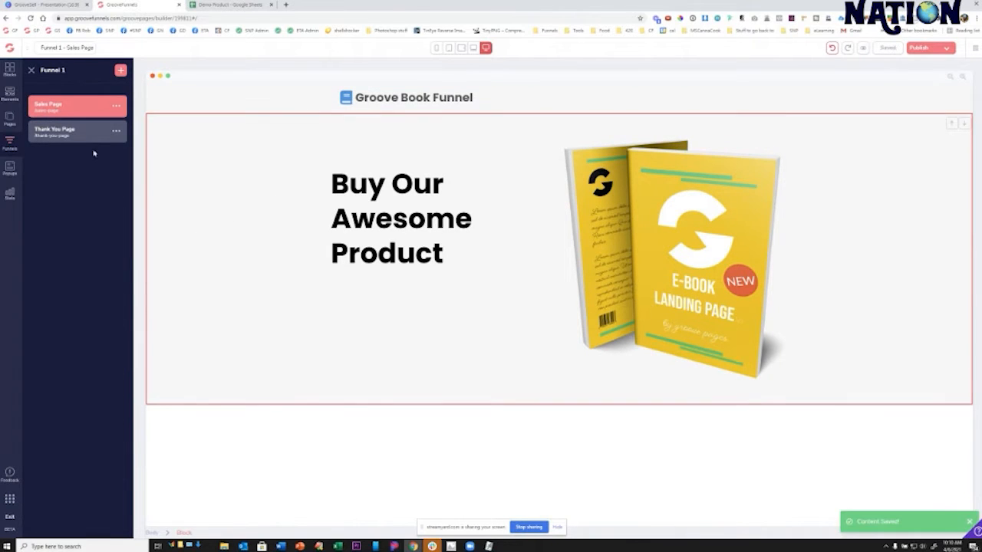
# - Select the Sales Page in the funnel and publish it to the chosen domain
pyautogui.click(94, 138)
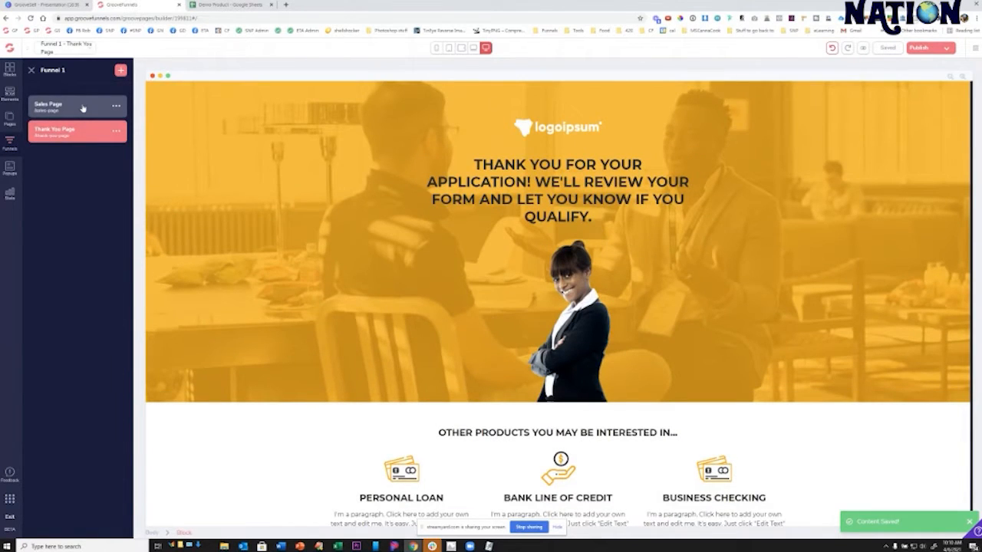
pyautogui.click(83, 108)
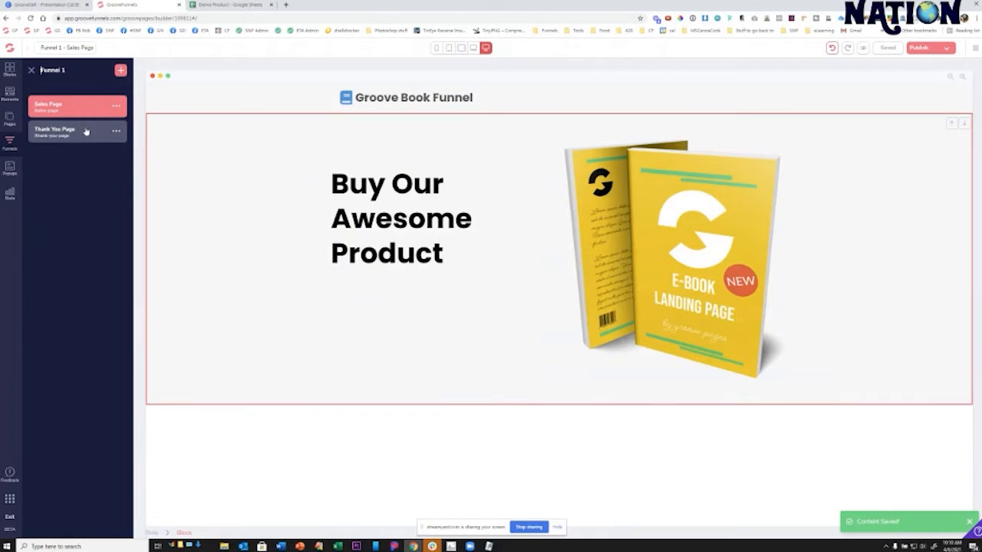
pyautogui.click(87, 136)
pyautogui.click(86, 114)
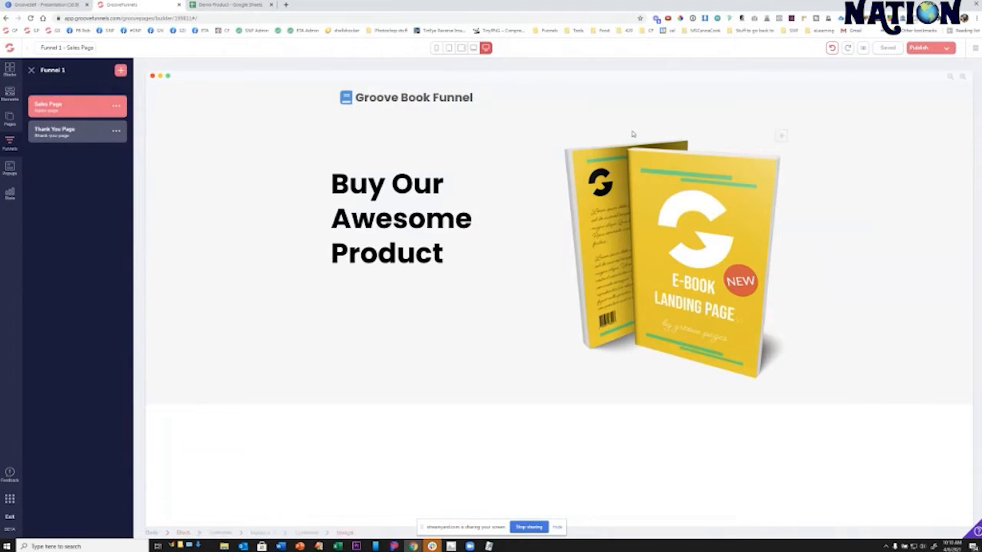
pyautogui.click(935, 48)
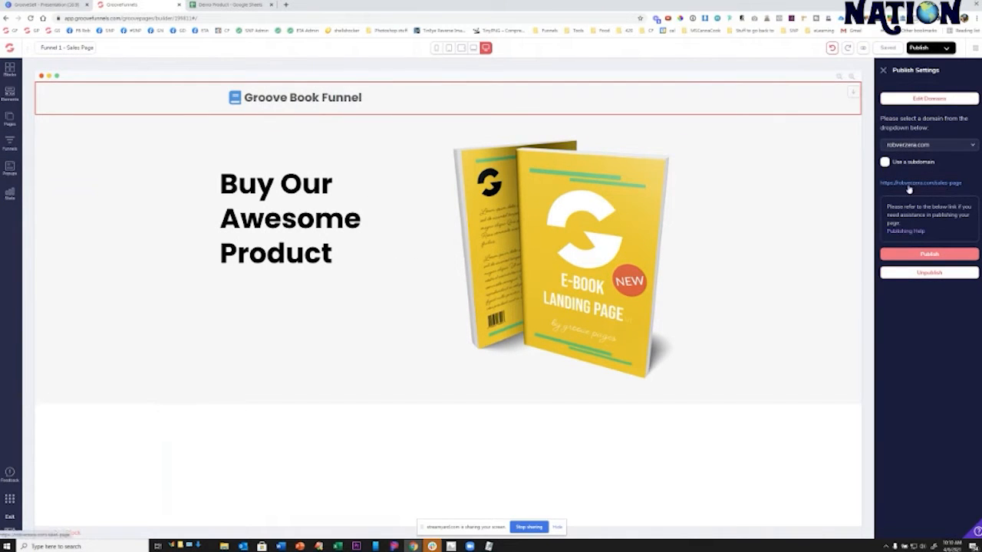
pyautogui.click(922, 256)
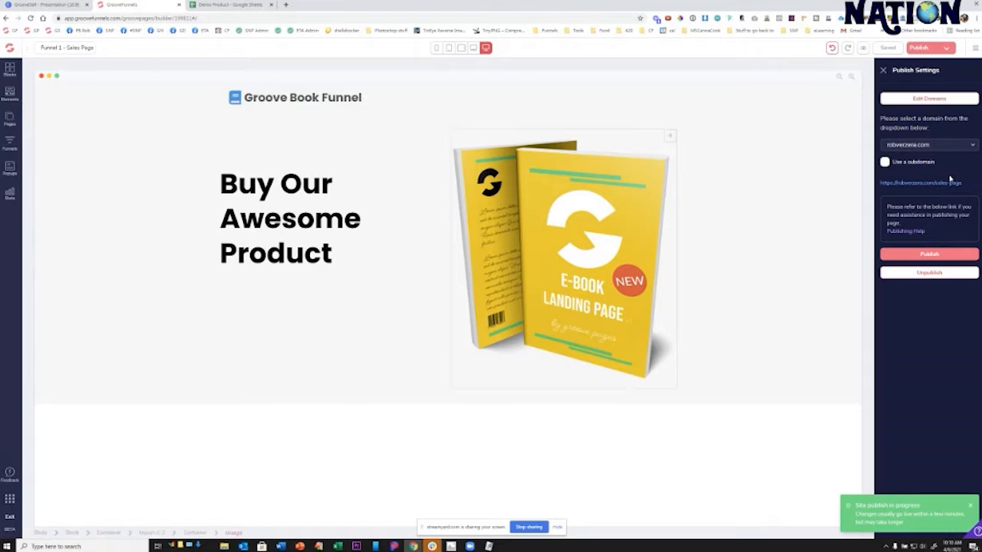
# - Copy the live Sales Page's address into A4 of the Demo Product spreadsheet, under the label "Demo Product Sales Page" in A3, and fit column A
pyautogui.click(948, 184)
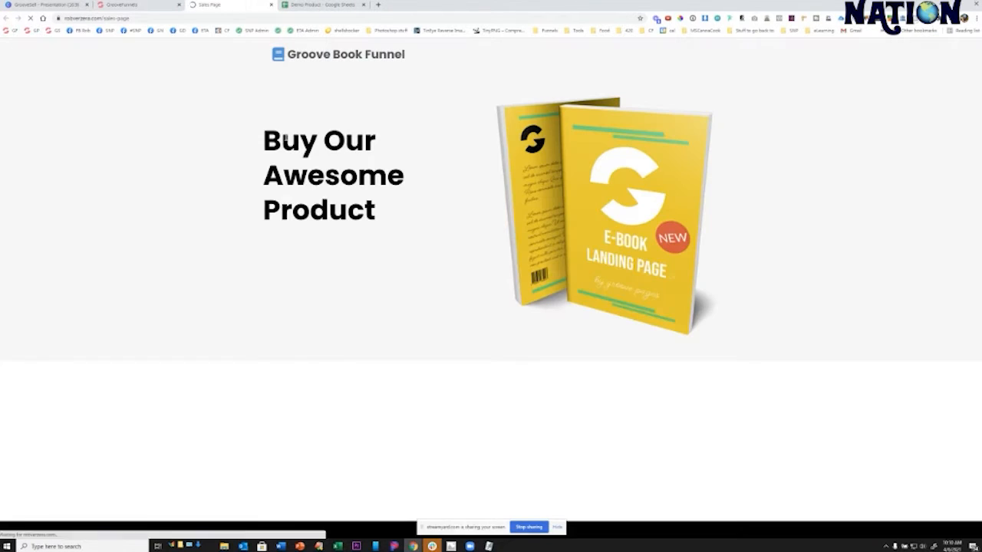
pyautogui.click(62, 18)
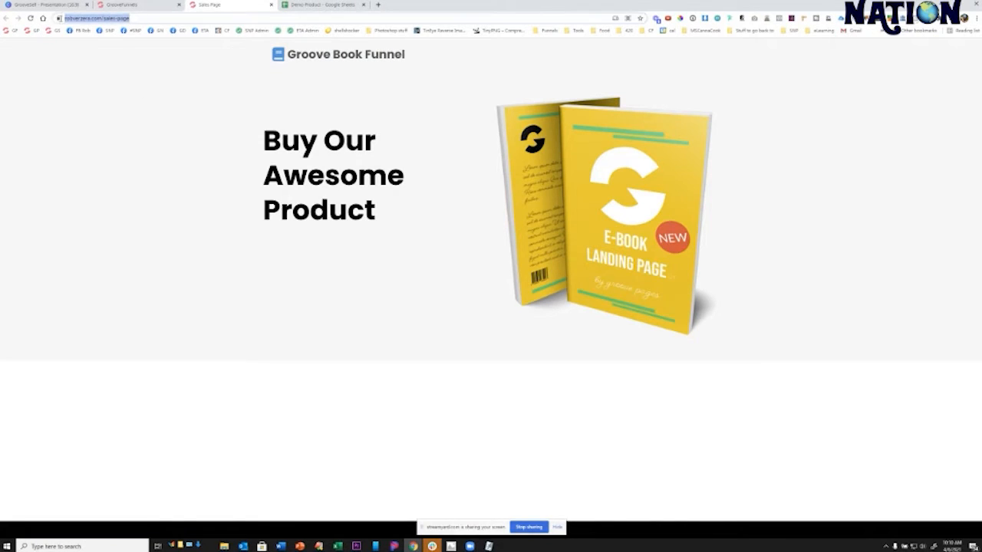
pyautogui.click(319, 5)
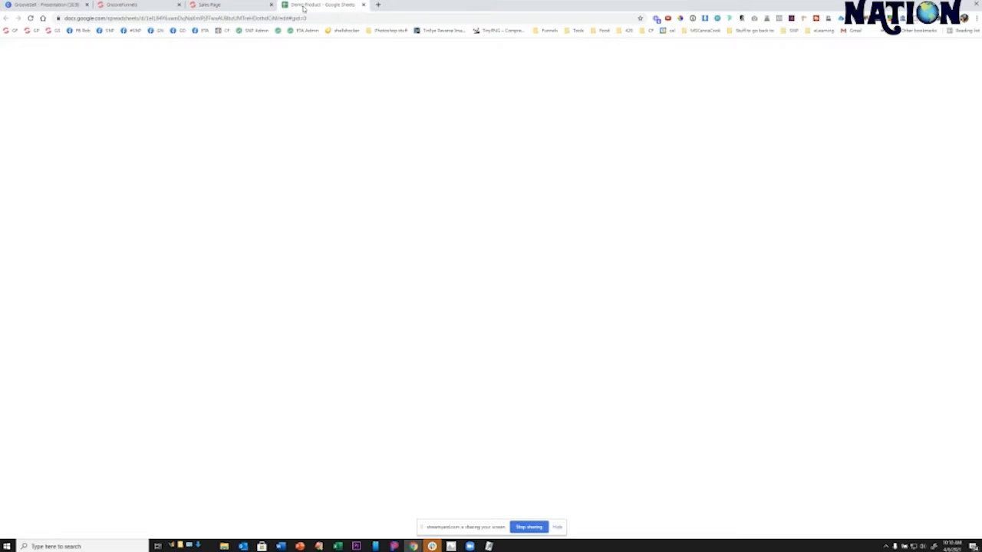
pyautogui.click(38, 117)
pyautogui.write('Sa')
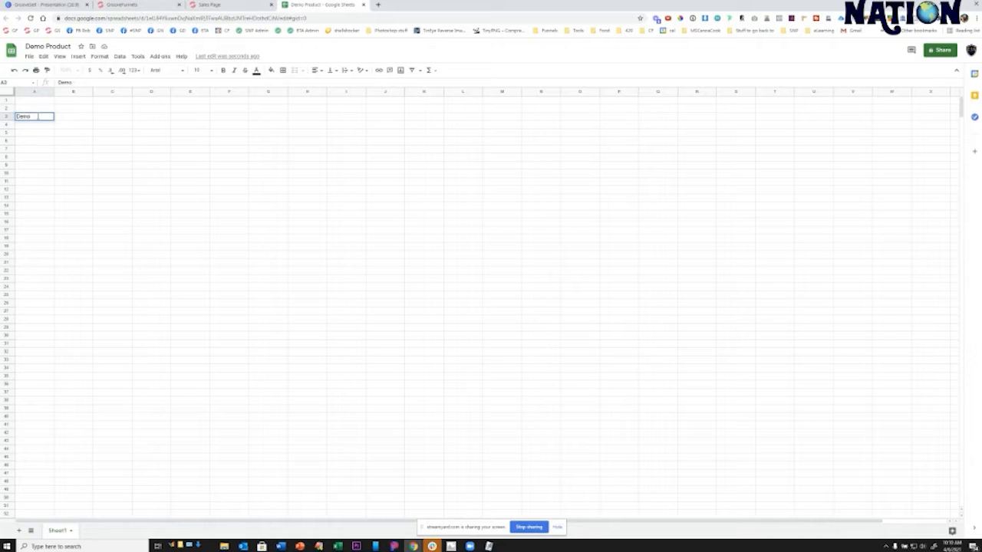
pyautogui.write(' Sales Page')
pyautogui.press('Return')
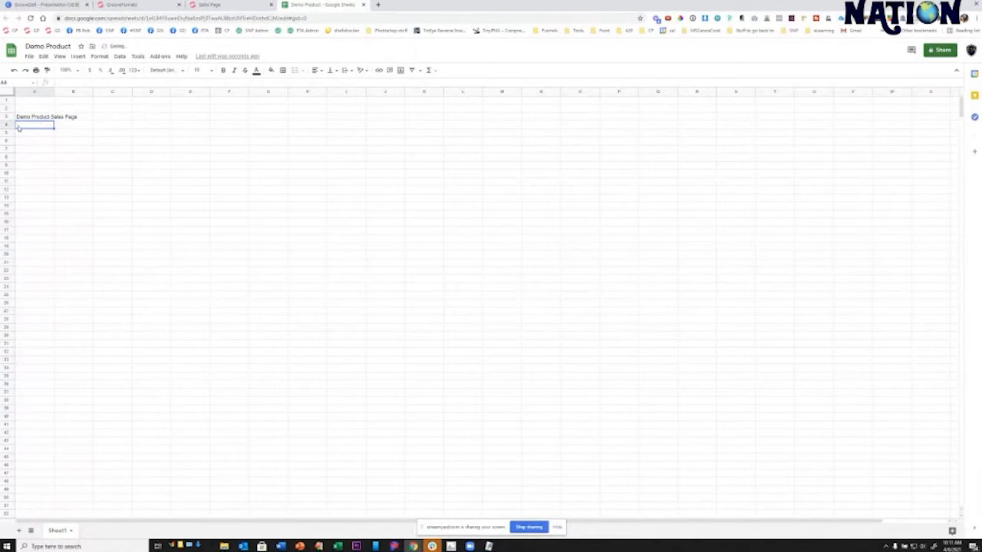
pyautogui.write('https://ndiverzena.com/sales-page')
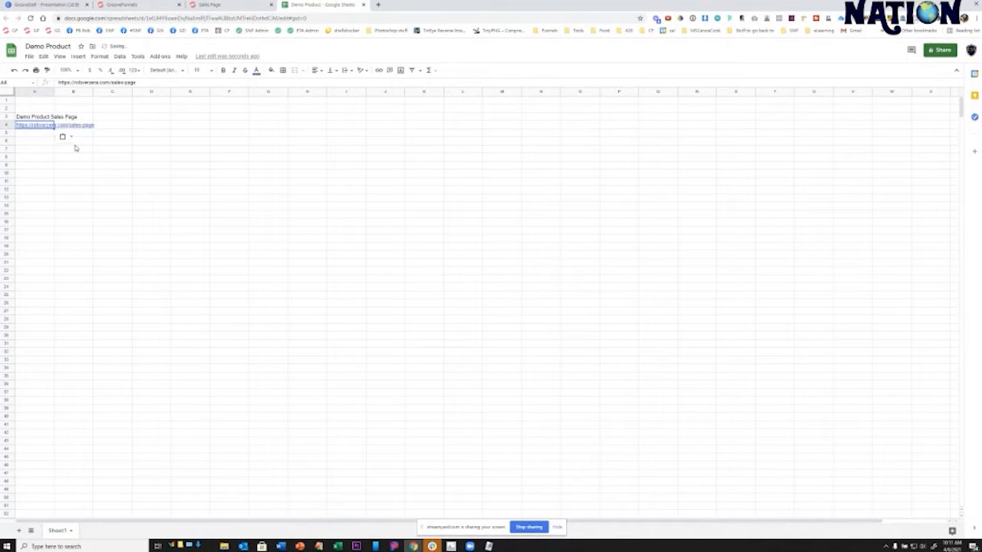
pyautogui.doubleClick(53, 91)
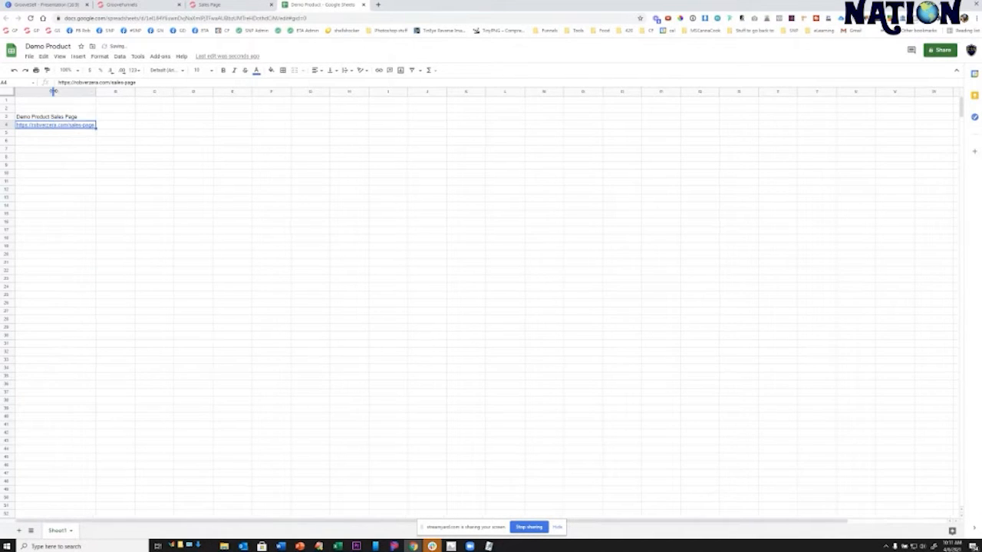
pyautogui.click(171, 118)
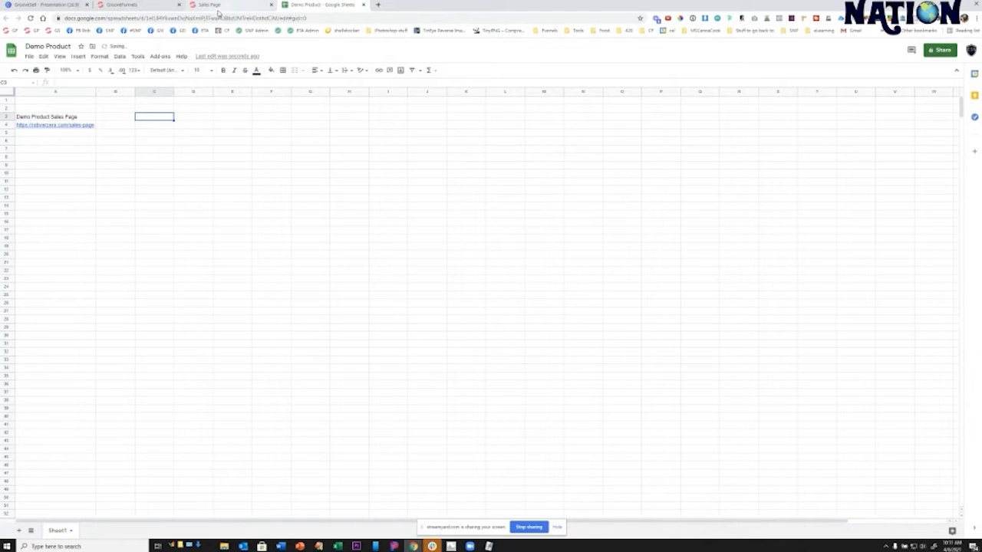
# - Switch back to GrooveFunnels and publish the Thank You Page to the chosen domain
pyautogui.click(220, 8)
pyautogui.click(158, 7)
pyautogui.click(69, 137)
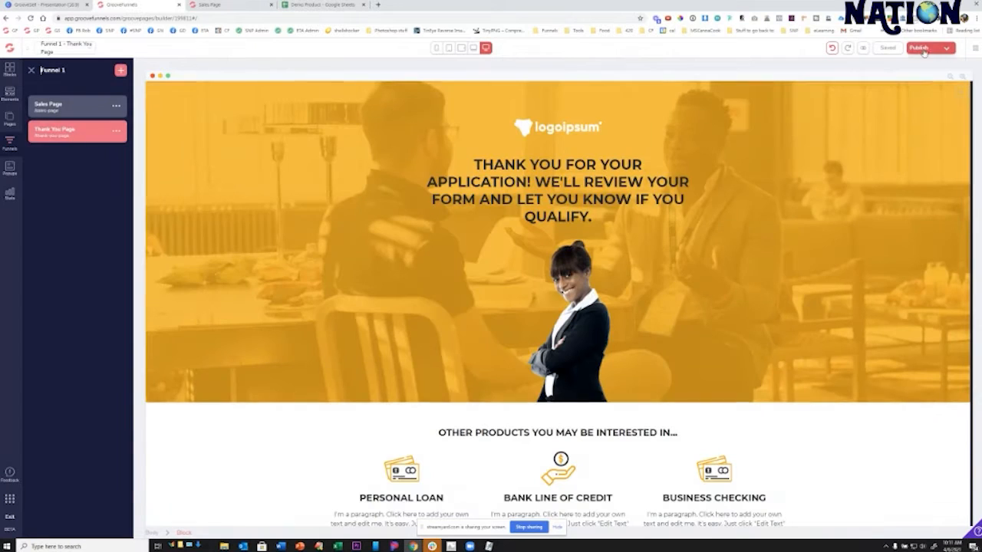
pyautogui.click(921, 47)
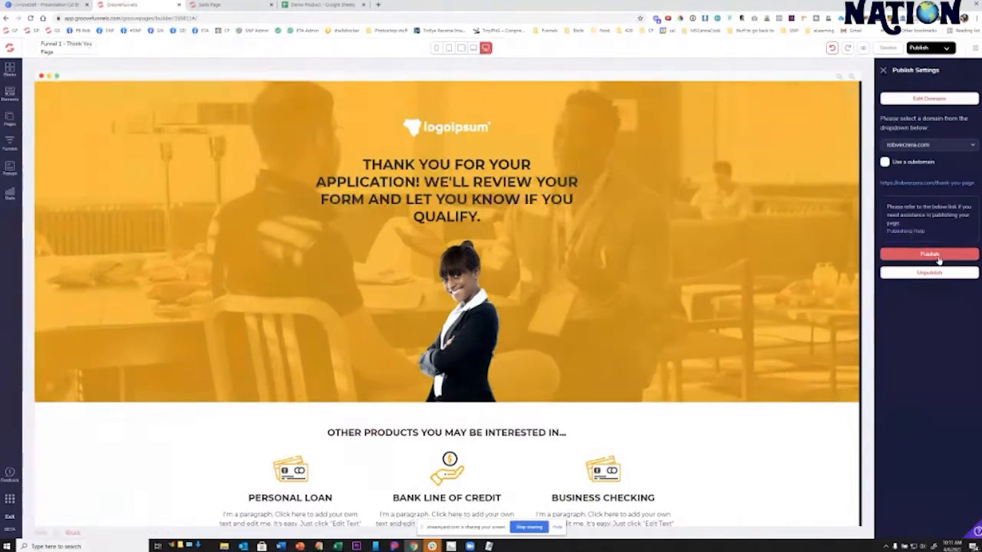
pyautogui.click(931, 254)
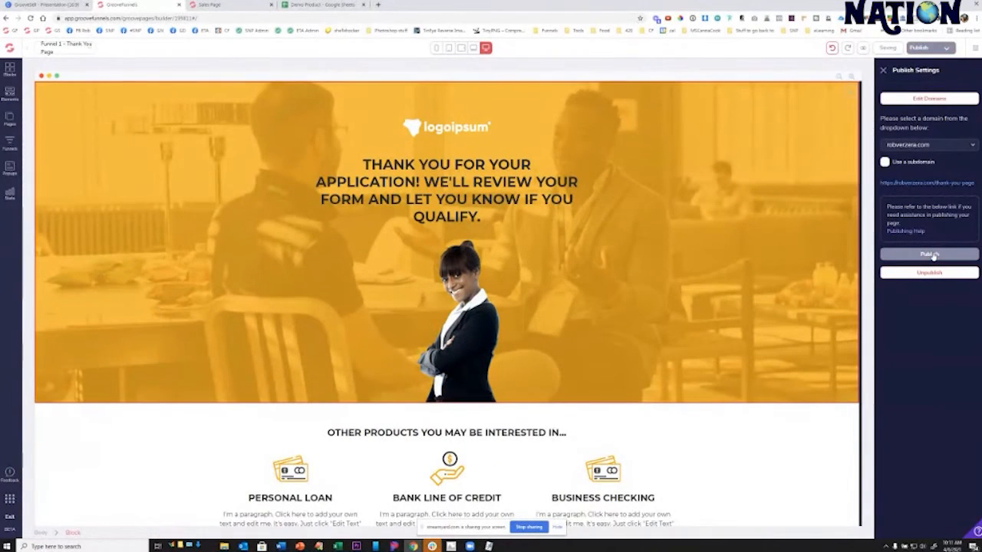
pyautogui.rightClick(965, 186)
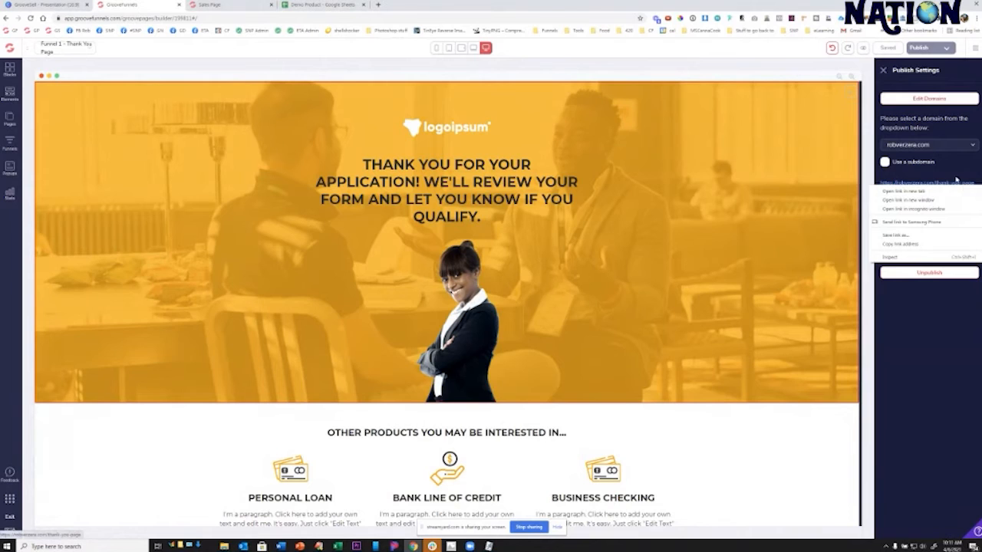
pyautogui.click(956, 179)
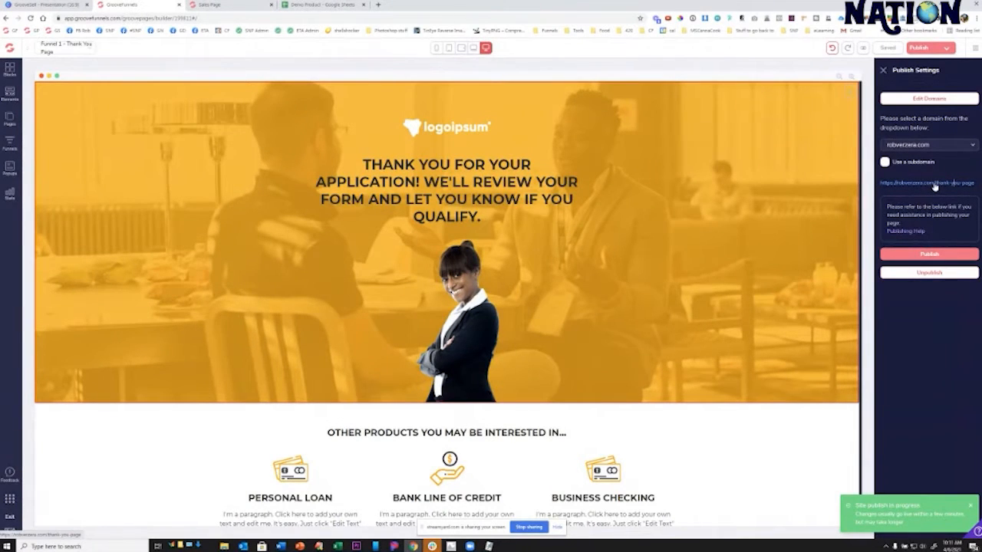
# - Open the live Thank You Page and copy its web address
pyautogui.click(928, 183)
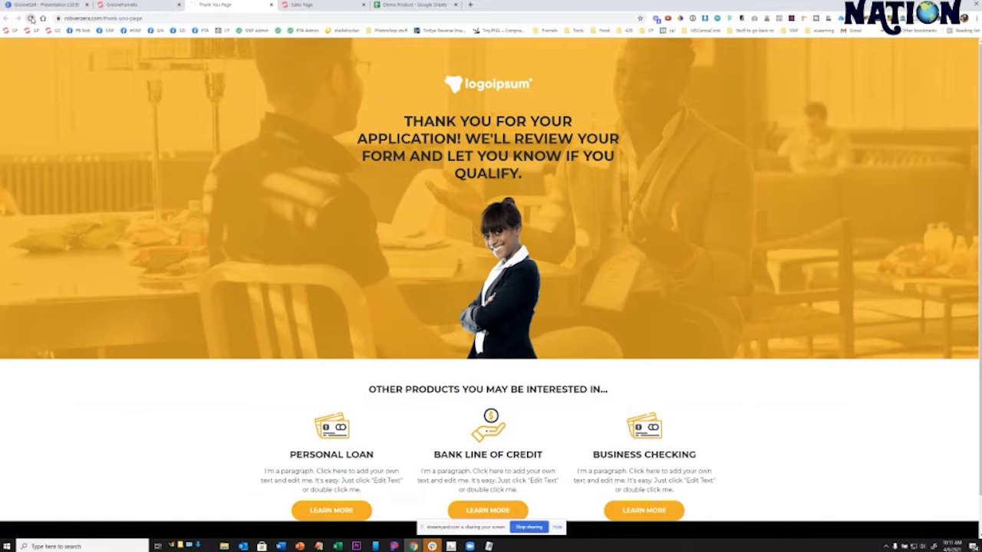
pyautogui.click(152, 19)
pyautogui.hotkey('ctrl', 'c')
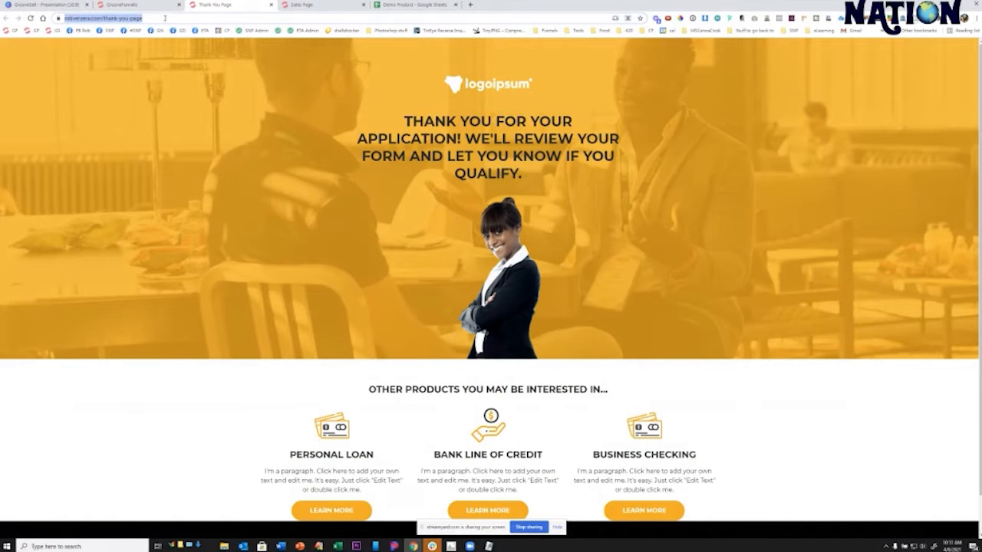
# - In the Demo Product spreadsheet, label A6 "Thank You Page", paste the copied address into A7, and widen column A to fit
pyautogui.click(402, 6)
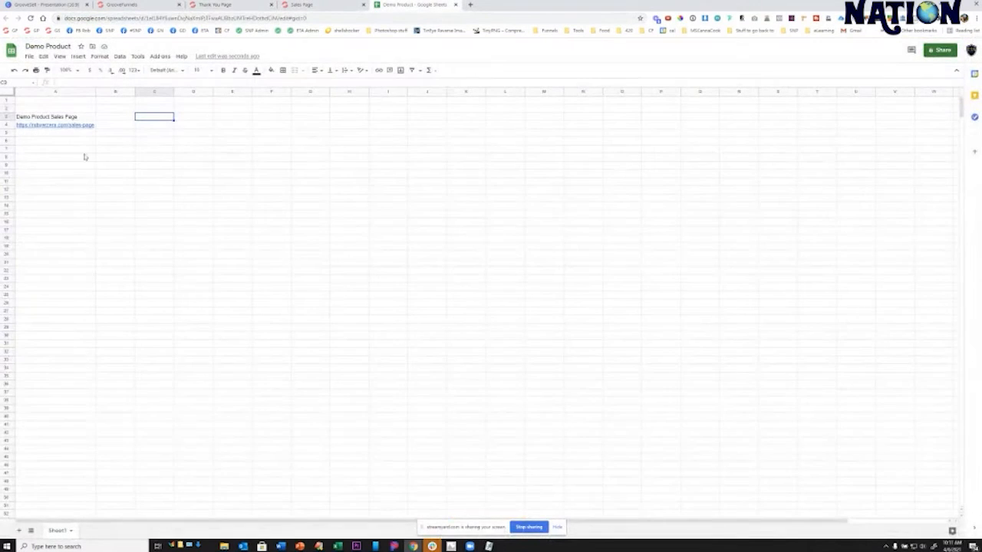
pyautogui.click(36, 143)
pyautogui.write('Thank You Page')
pyautogui.press('Return')
pyautogui.hotkey('ctrl', 'v')
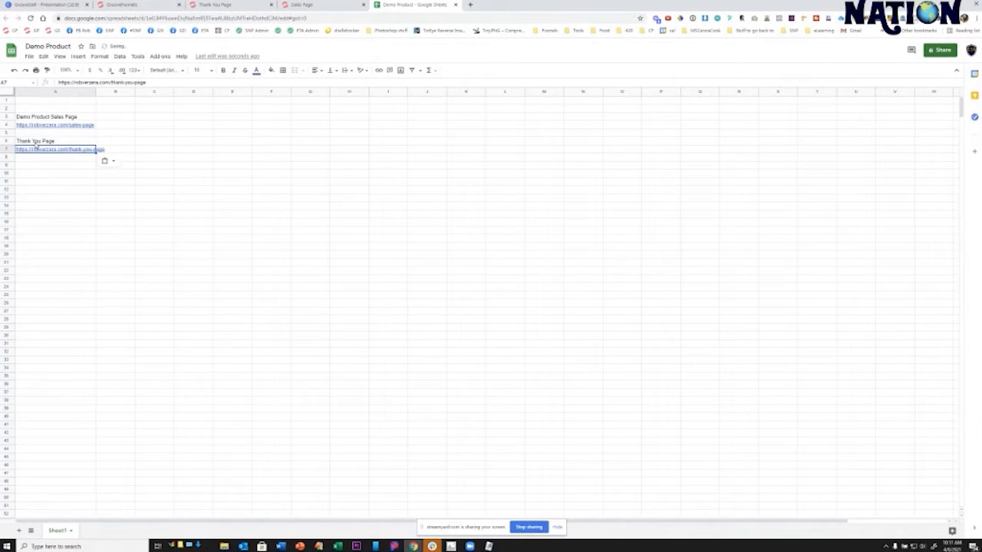
pyautogui.moveTo(97, 92); pyautogui.dragTo(108, 92)
pyautogui.click(194, 126)
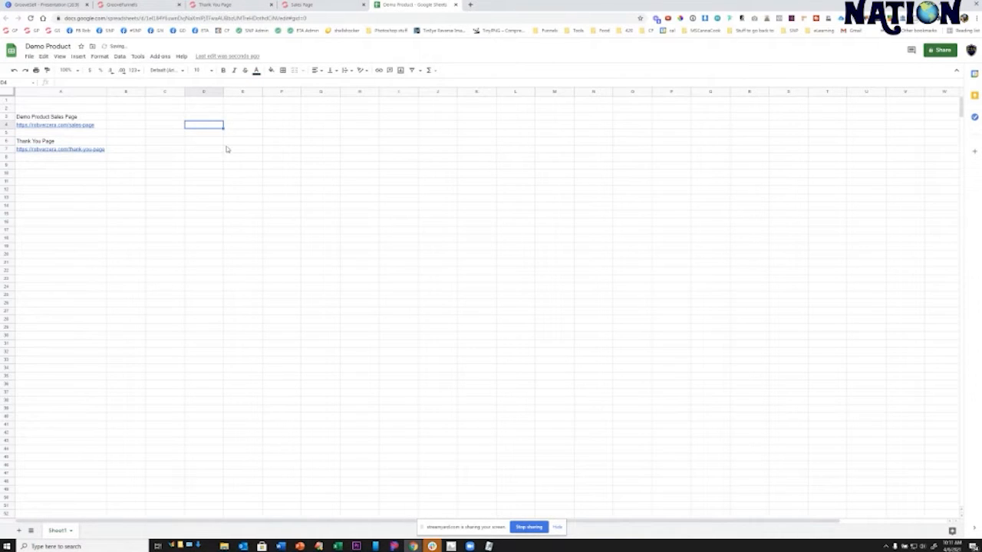
# - Switch to GrooveSell's Product Funnels page in a new browser tab
pyautogui.click(307, 6)
pyautogui.click(247, 6)
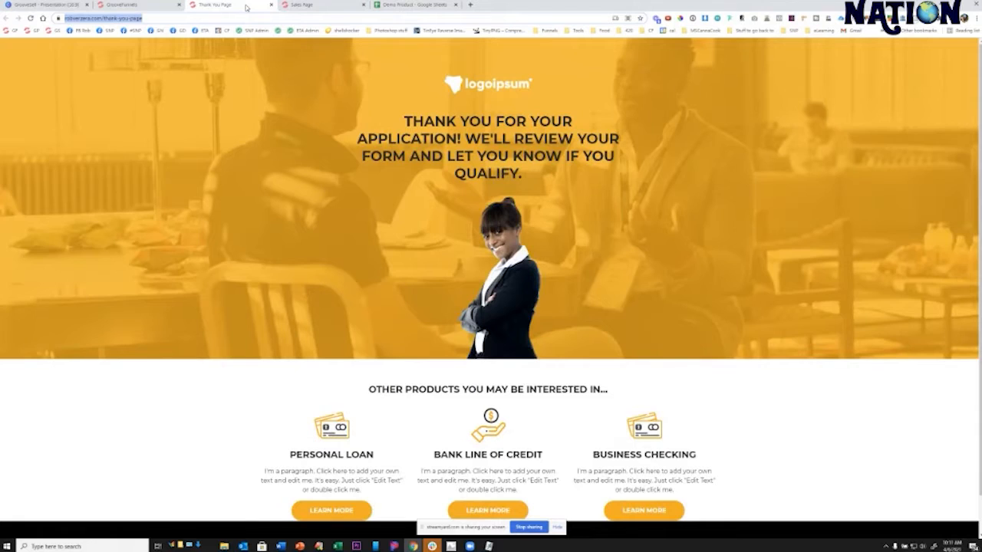
pyautogui.click(146, 6)
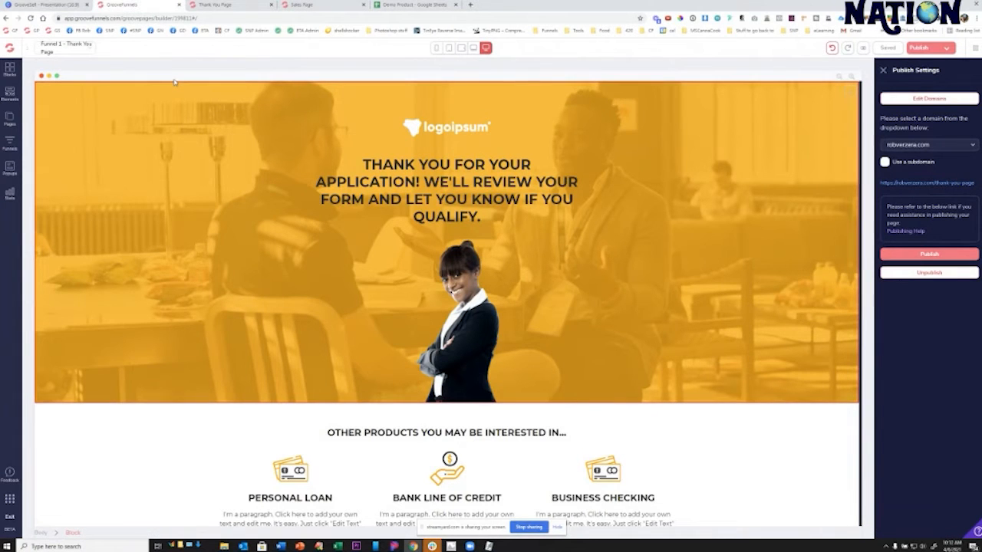
pyautogui.click(470, 5)
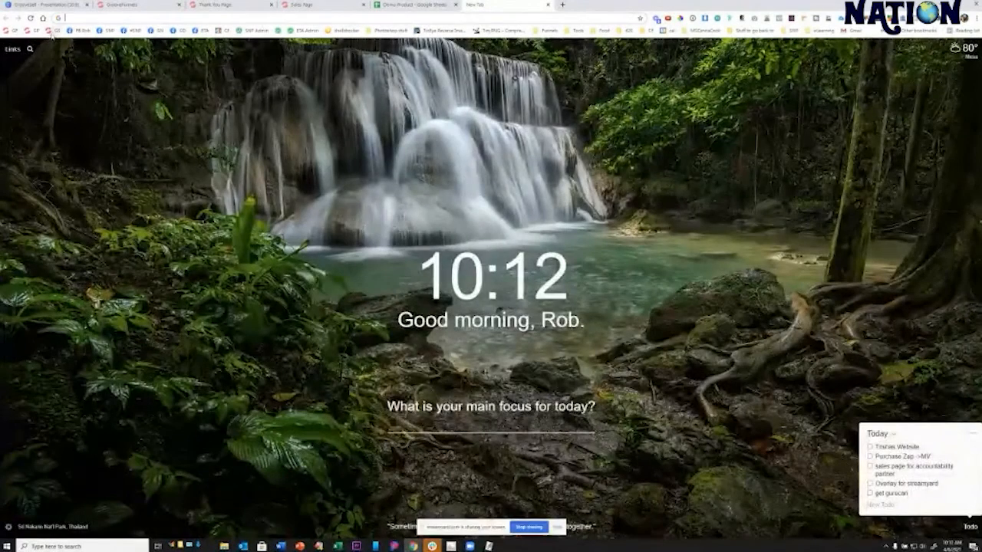
pyautogui.click(52, 30)
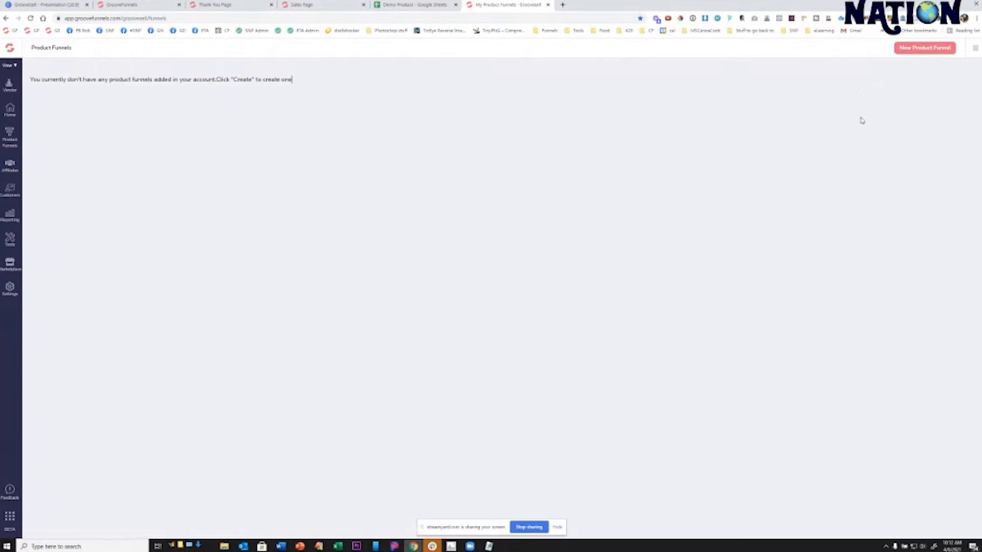
# - Start a new product funnel with the name and internal name "Demo Product" and the description "This is our Desc"
pyautogui.click(923, 49)
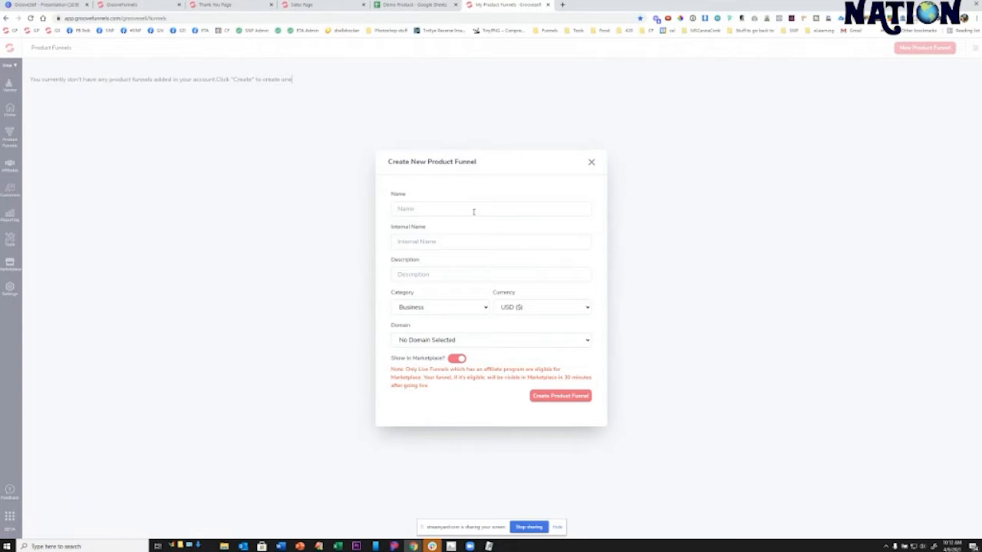
pyautogui.write('Demo Product')
pyautogui.press('Tab')
pyautogui.write('Demo Product')
pyautogui.press('Tab')
pyautogui.write('This is our Des')
# - Set the funnel's category to Internet Marketing, turn off its marketplace listing, and create it with USD currency and no domain
pyautogui.click(480, 307)
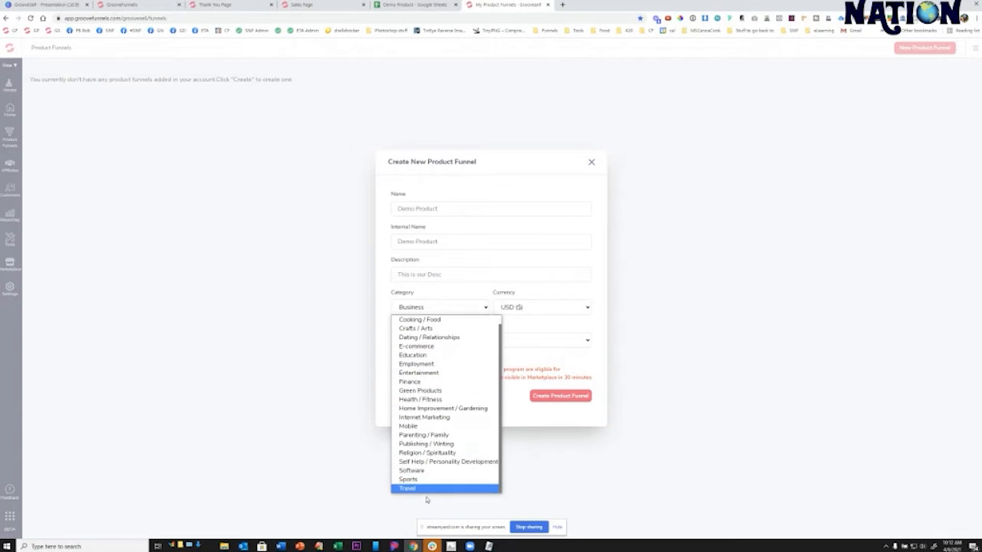
pyautogui.click(448, 418)
pyautogui.click(530, 312)
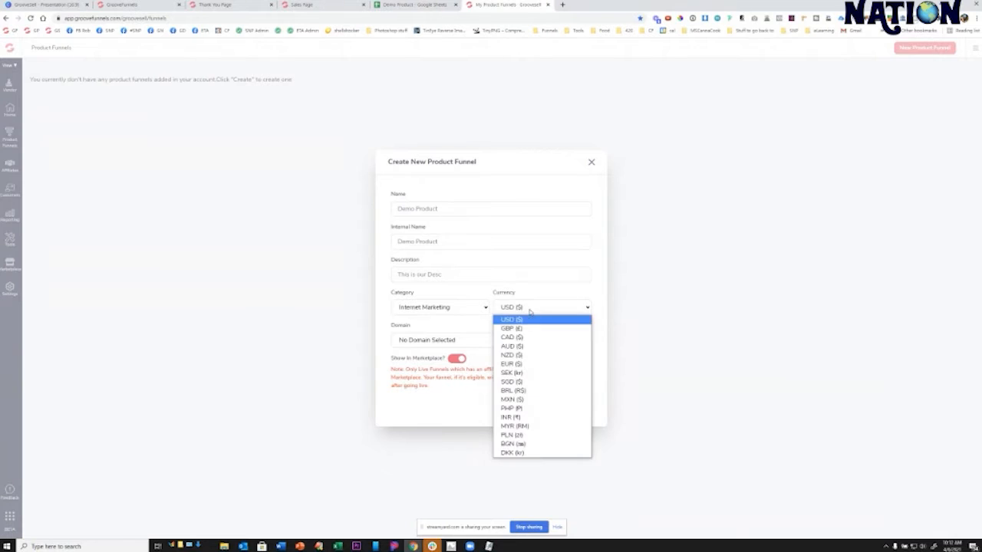
pyautogui.click(530, 312)
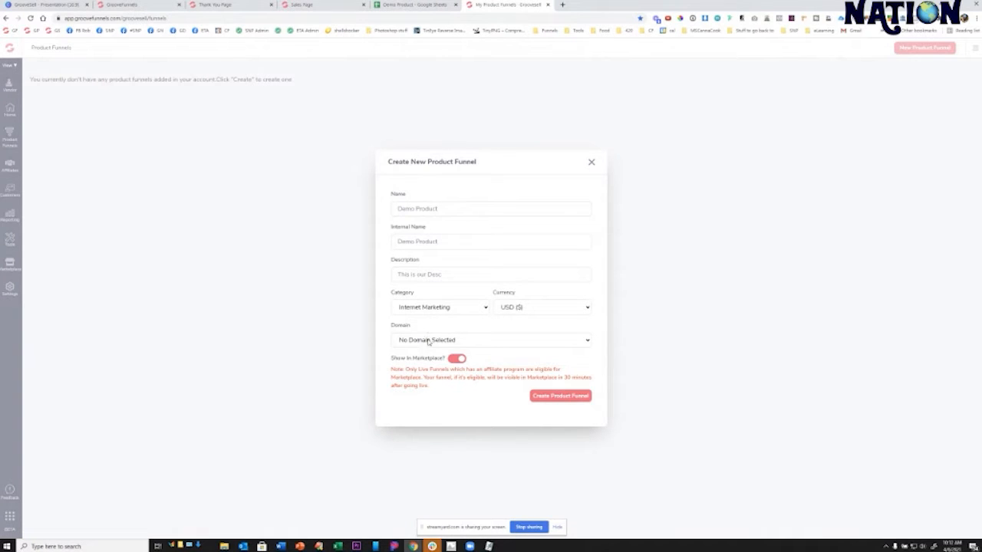
pyautogui.click(507, 339)
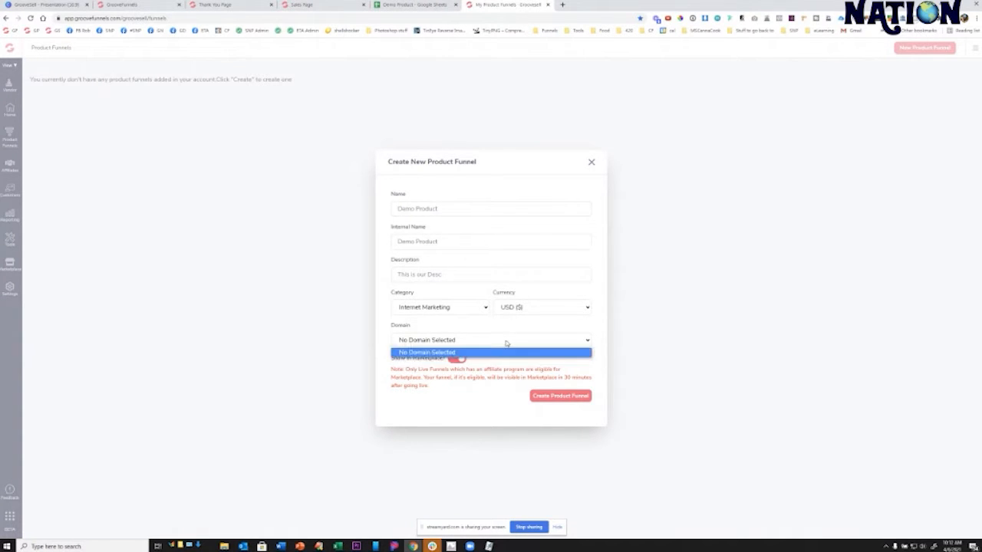
pyautogui.click(506, 342)
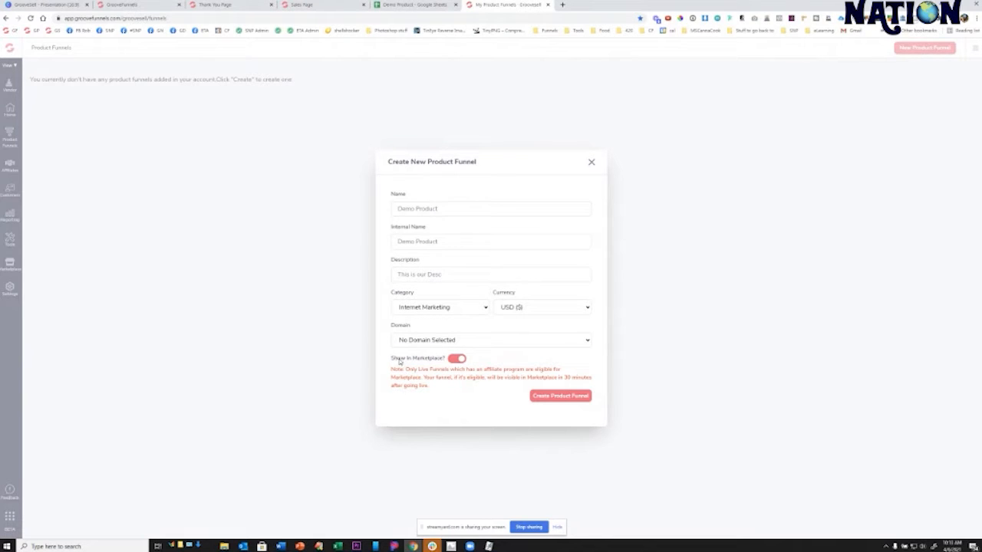
pyautogui.click(455, 358)
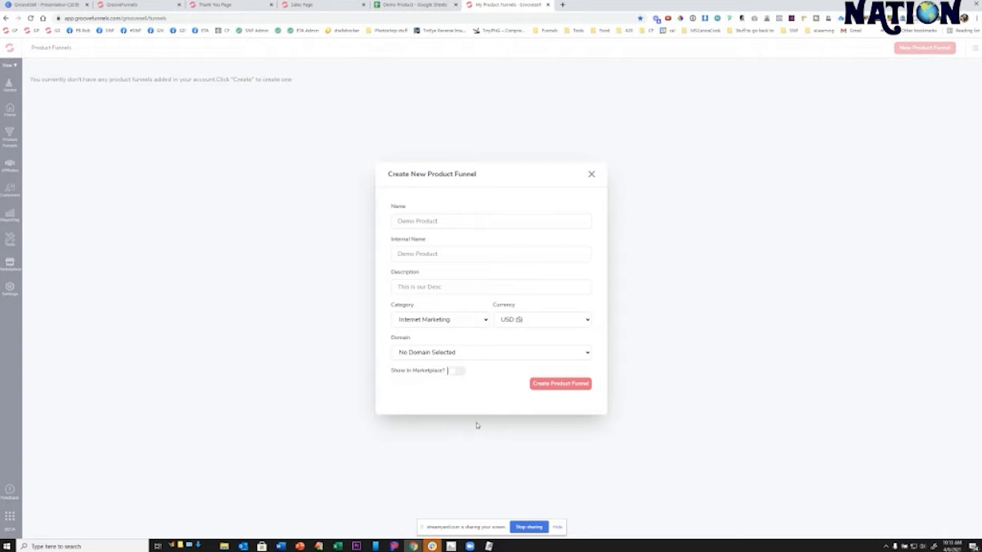
pyautogui.click(551, 385)
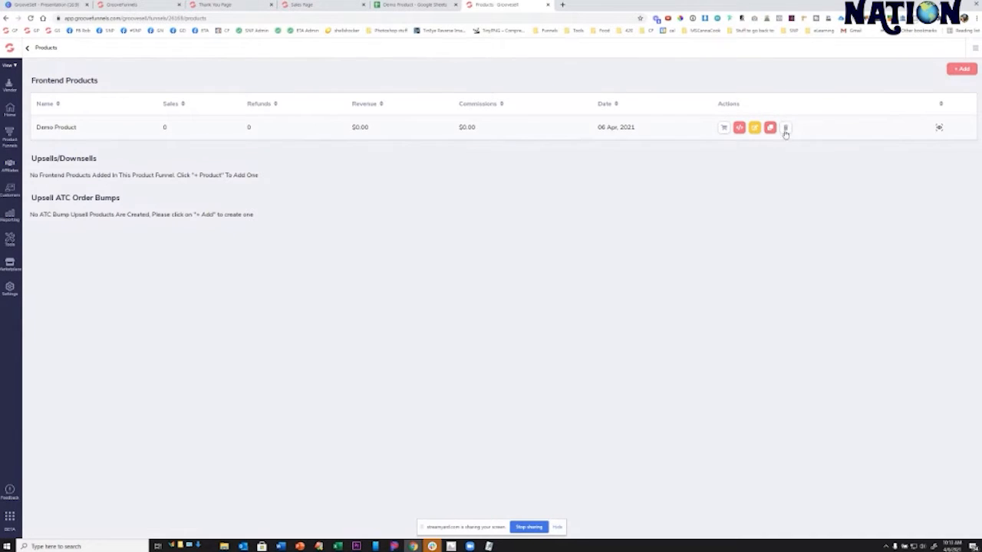
pyautogui.click(739, 128)
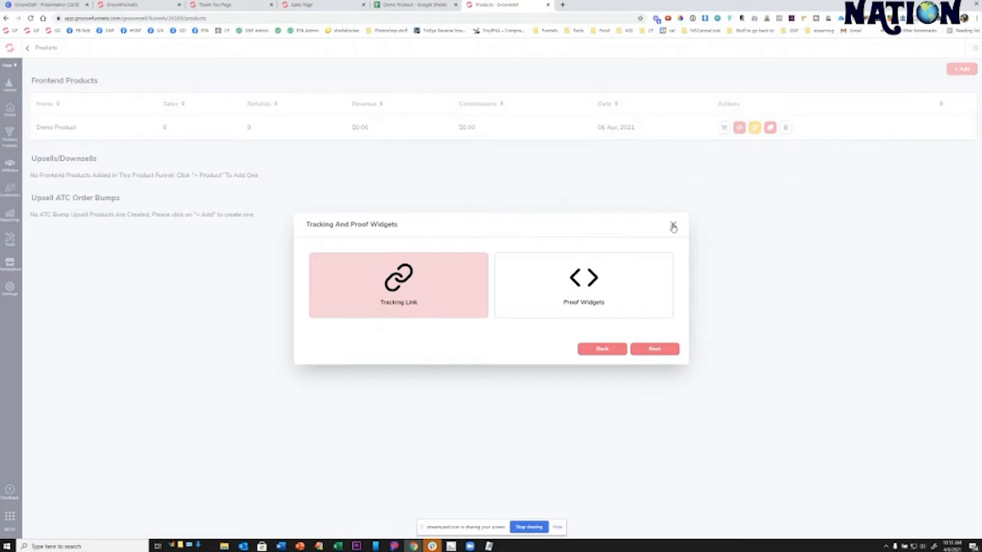
pyautogui.click(672, 224)
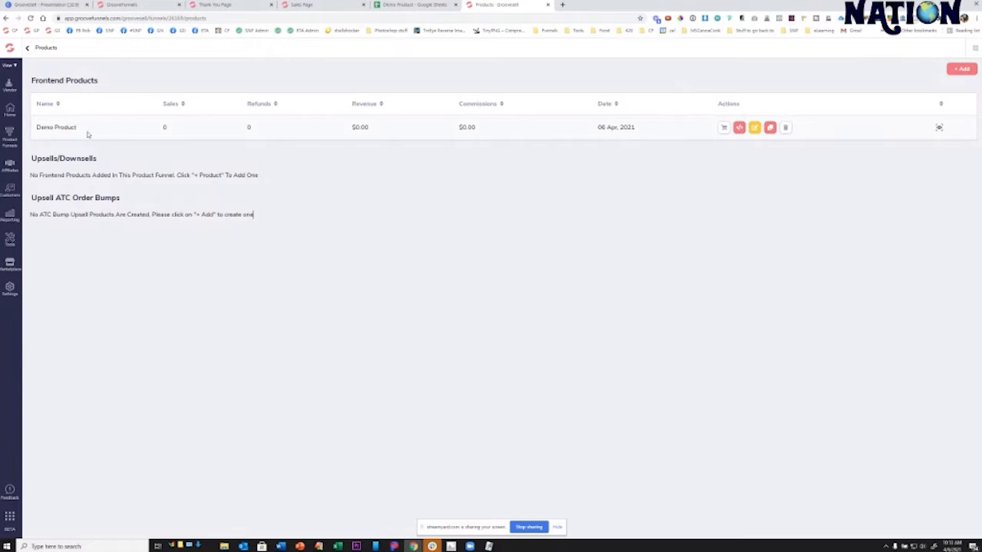
# - Edit the Demo Product, setting its internal name to "Demo Product" and its description to "This is a Desc", and save the info
pyautogui.click(754, 128)
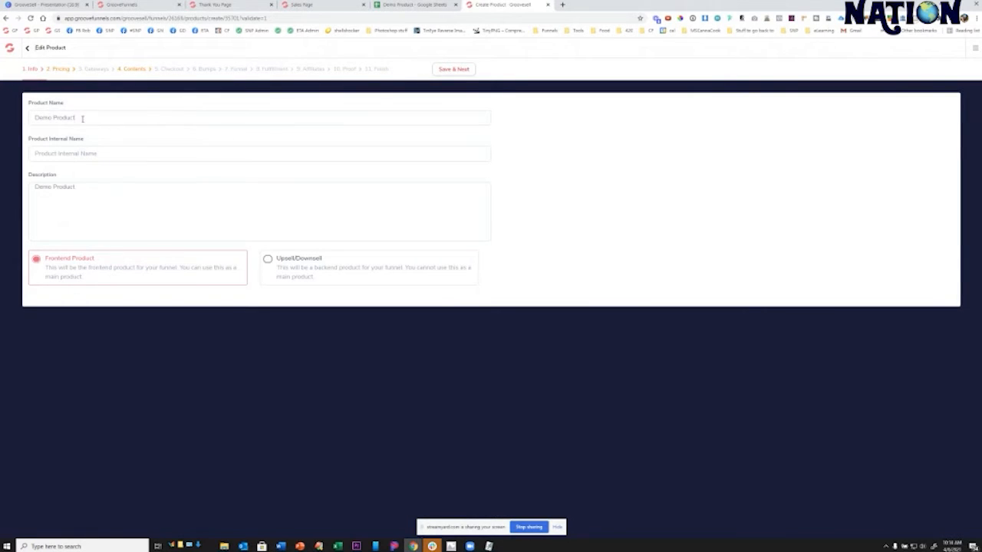
pyautogui.moveTo(82, 118); pyautogui.dragTo(26, 121)
pyautogui.hotkey('ctrl', 'c')
pyautogui.click(63, 153)
pyautogui.hotkey('ctrl', 'v')
pyautogui.click(108, 186)
pyautogui.write('This is a Desc')
pyautogui.click(454, 69)
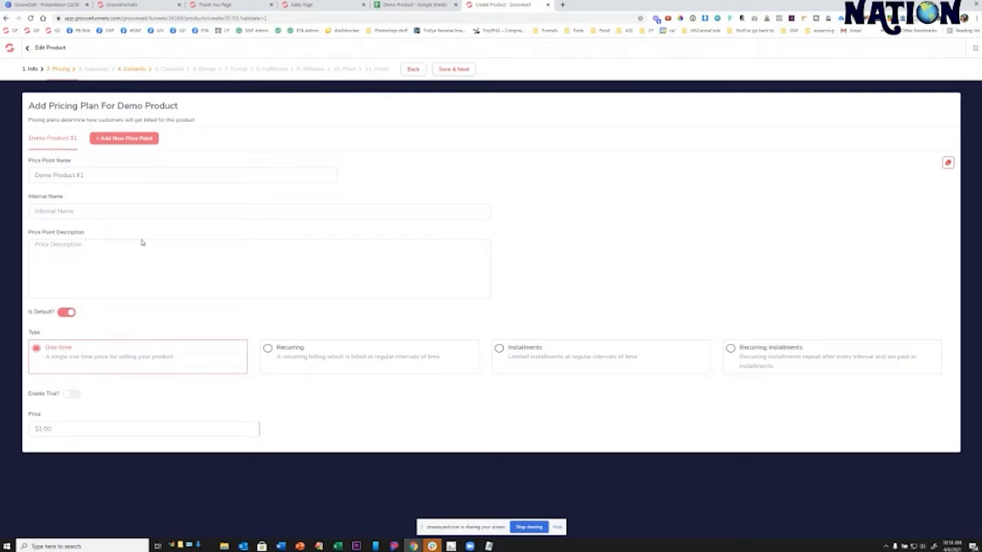
# - Name the first price point "Price Point 1 - Single Price", with internal name "pp1", description "Single Price Point" and a $29 price
pyautogui.tripleClick(96, 175)
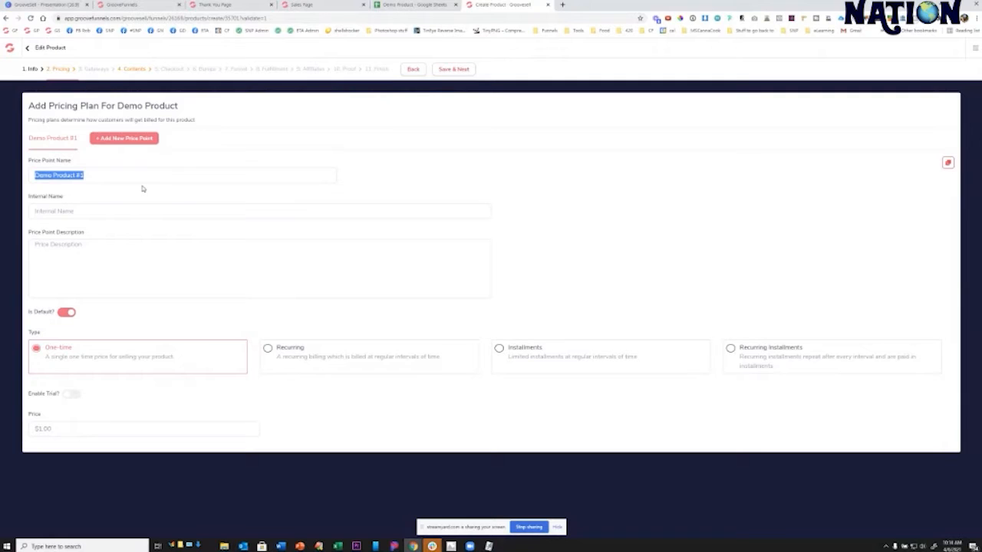
pyautogui.write('Price Point 1')
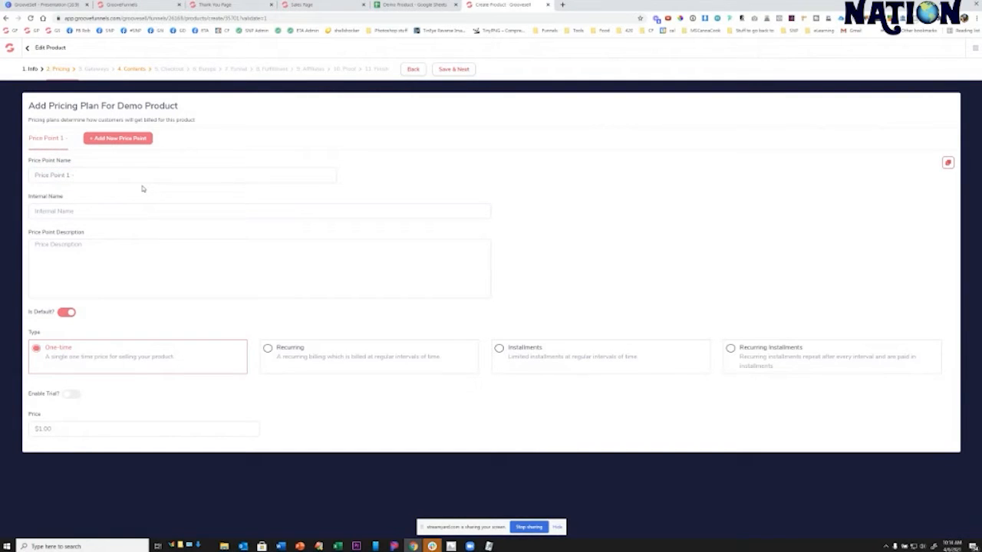
pyautogui.write(' - Single')
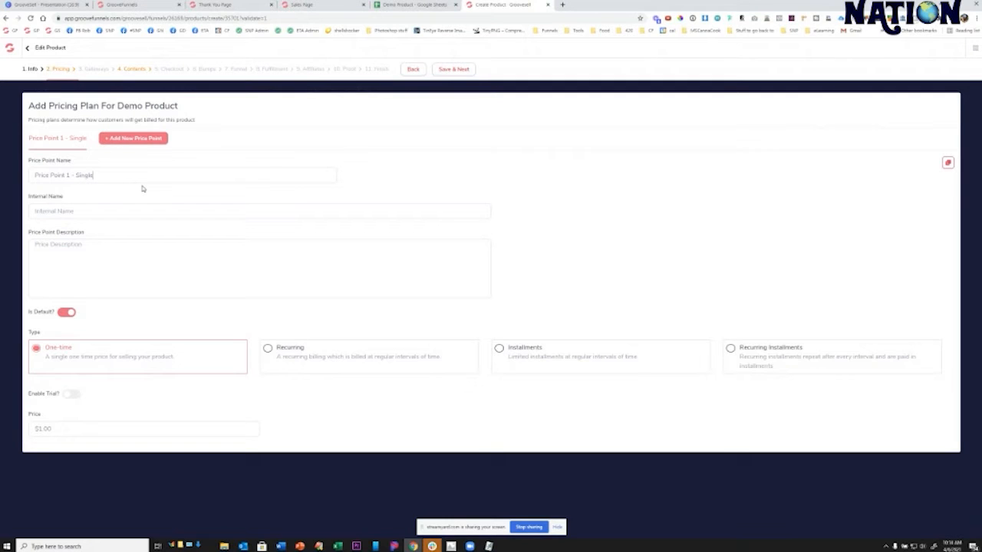
pyautogui.write(' Price')
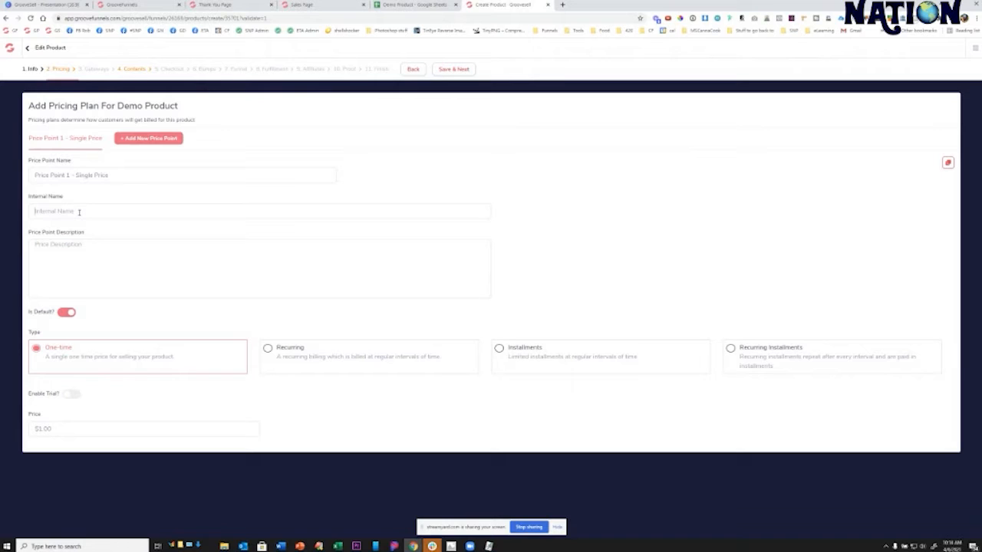
pyautogui.write('p')
pyautogui.write('S')
pyautogui.press('BackSpace')
pyautogui.write('29')
# - Change the first price point's name to "Price Point 1 - Single Price Payment"
pyautogui.click(122, 178)
pyautogui.press('BackSpace')
pyautogui.press('BackSpace')
pyautogui.press('BackSpace')
pyautogui.press('BackSpace')
pyautogui.write('oints')
pyautogui.press('BackSpace')
pyautogui.doubleClick(102, 176)
pyautogui.write('Price Payment')
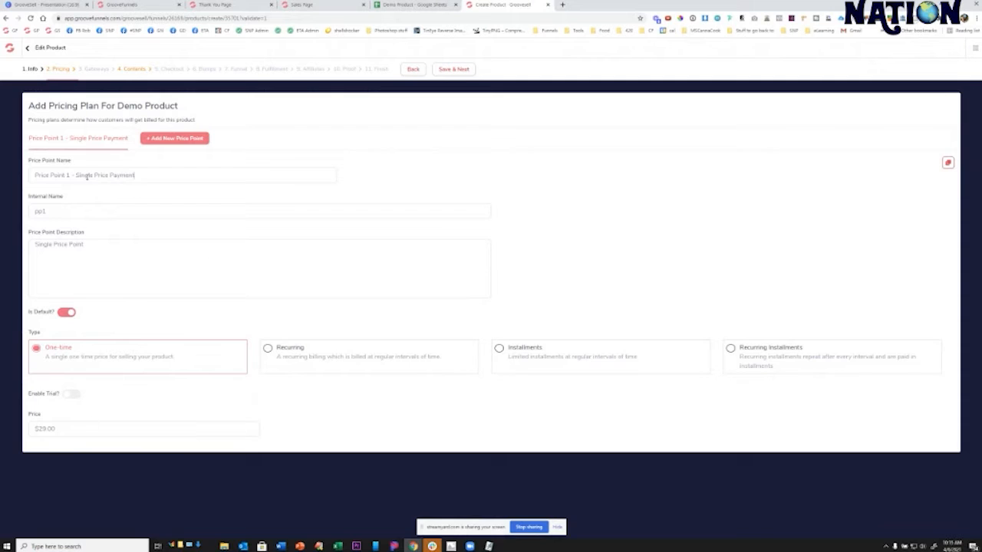
# - Add a second price point named "Price Point 2 - Subscription Price"
pyautogui.click(169, 139)
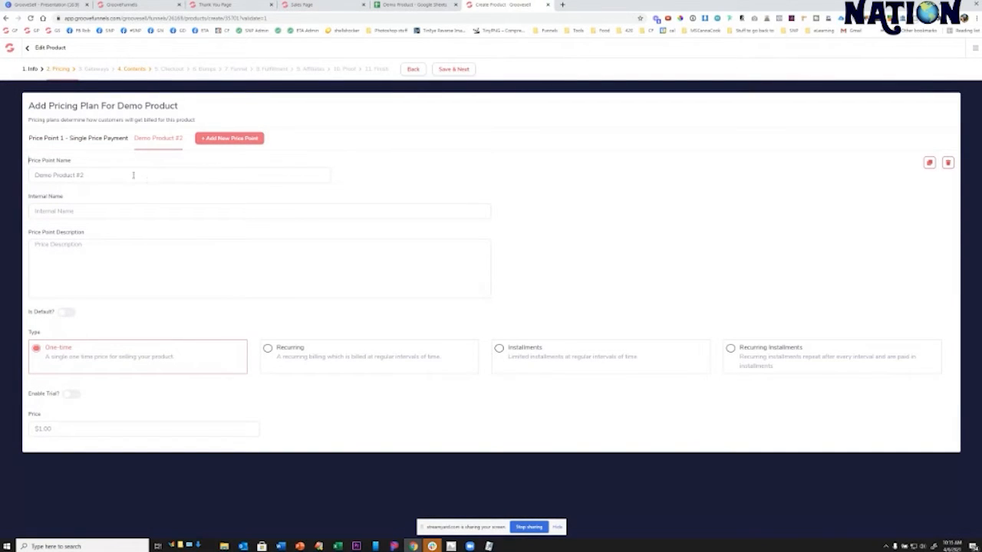
pyautogui.tripleClick(109, 174)
pyautogui.write('Price Point 2')
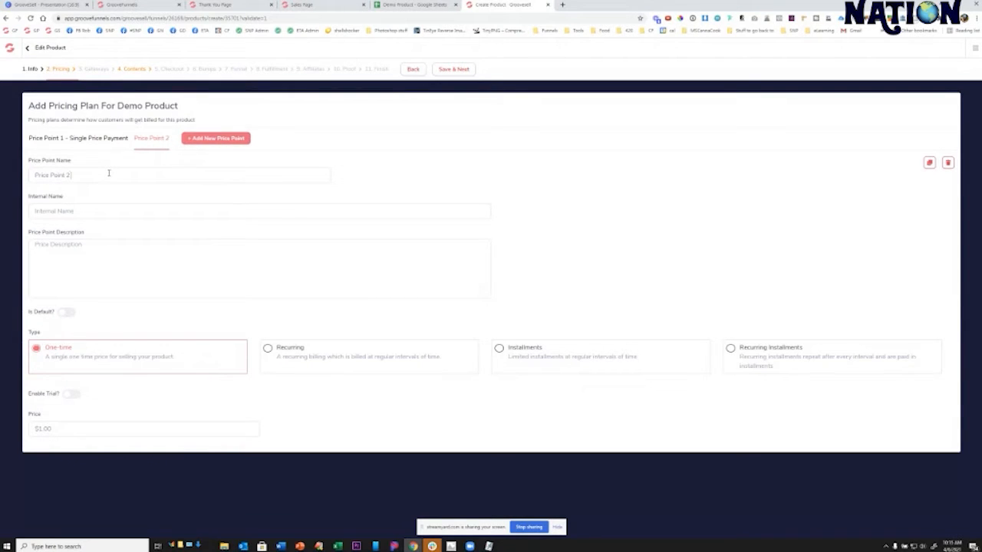
pyautogui.write(' - Subscripti')
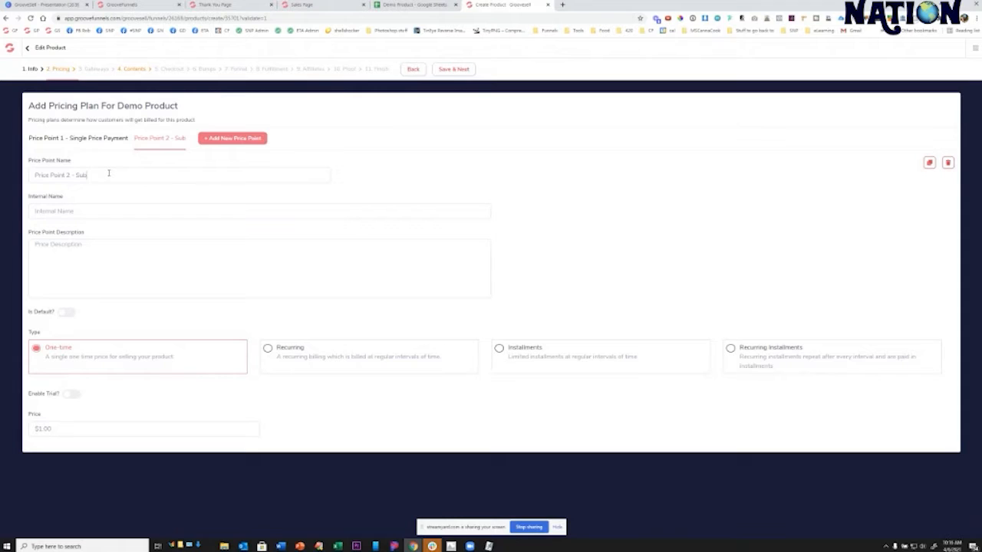
pyautogui.press('BackSpace')
pyautogui.press('BackSpace')
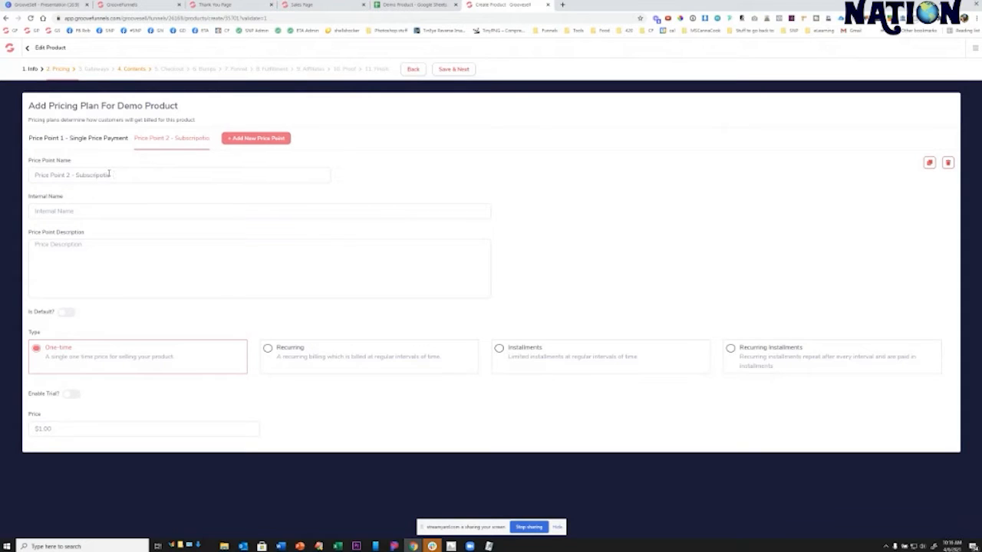
pyautogui.write('tion Price')
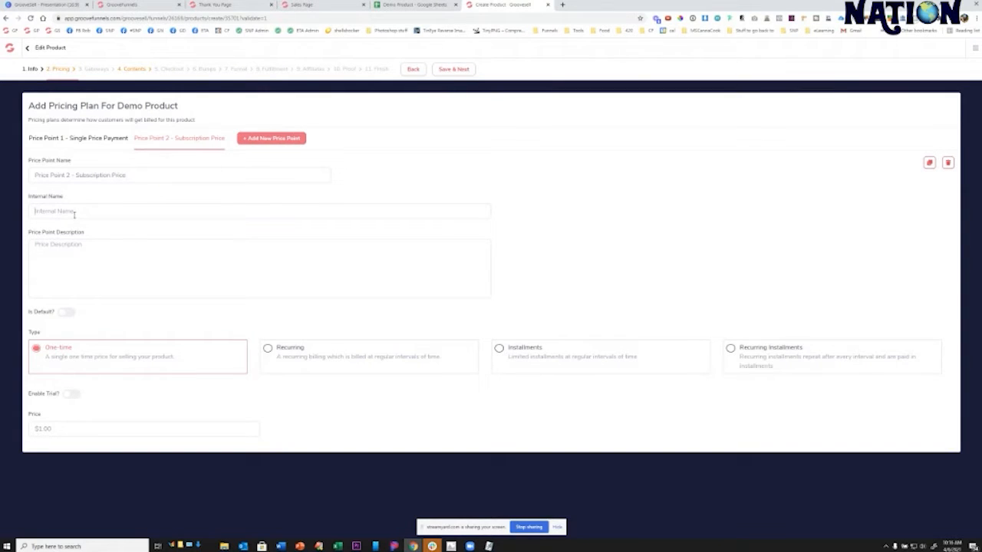
# - Give the second price point the internal name "pp2" and reuse its price point name as the description
pyautogui.click(70, 212)
pyautogui.write('pri')
pyautogui.moveTo(133, 174); pyautogui.dragTo(29, 182)
pyautogui.hotkey('ctrl', 'c')
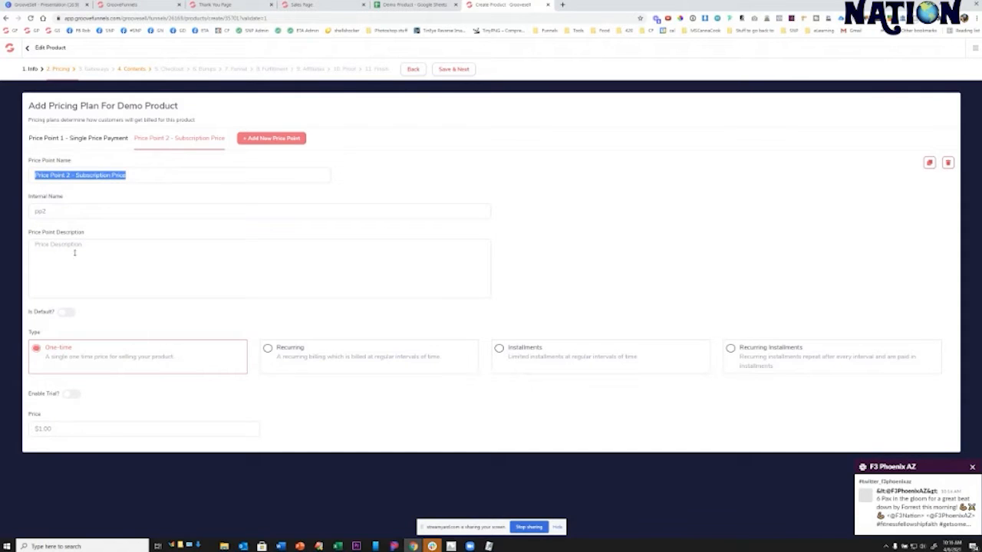
pyautogui.click(75, 246)
pyautogui.hotkey('ctrl', 'v')
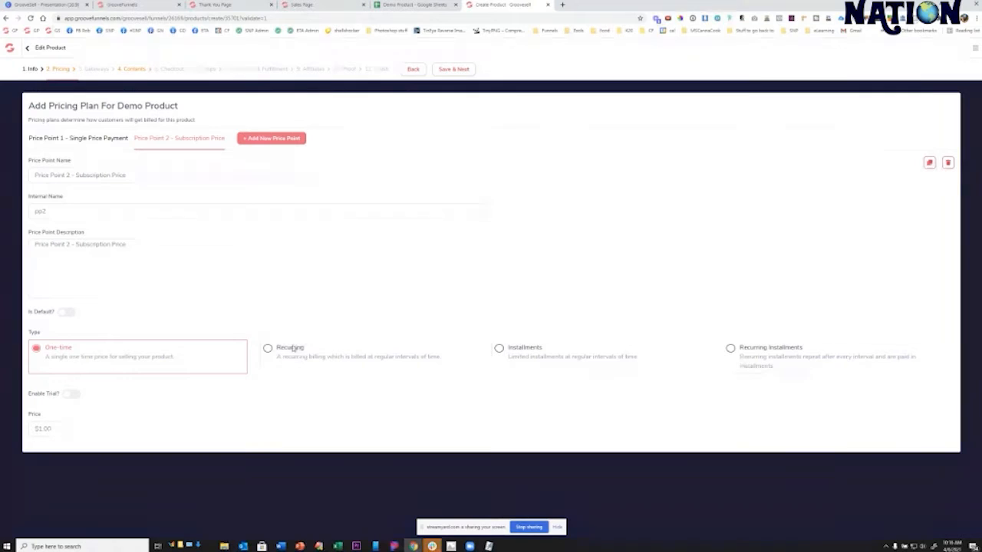
# - Make the second price point recurring at $29.00 with a monthly interval
pyautogui.click(268, 351)
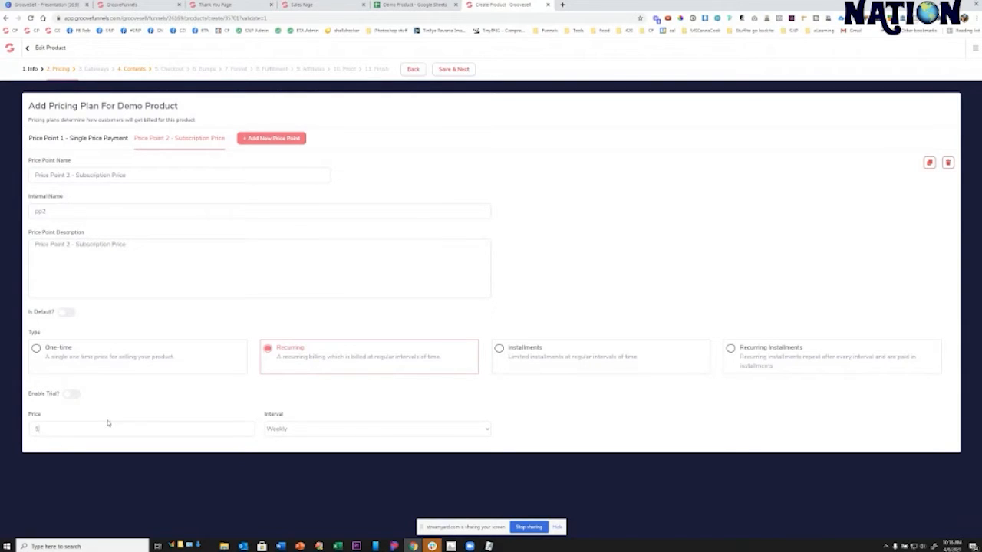
pyautogui.doubleClick(36, 429)
pyautogui.click(292, 430)
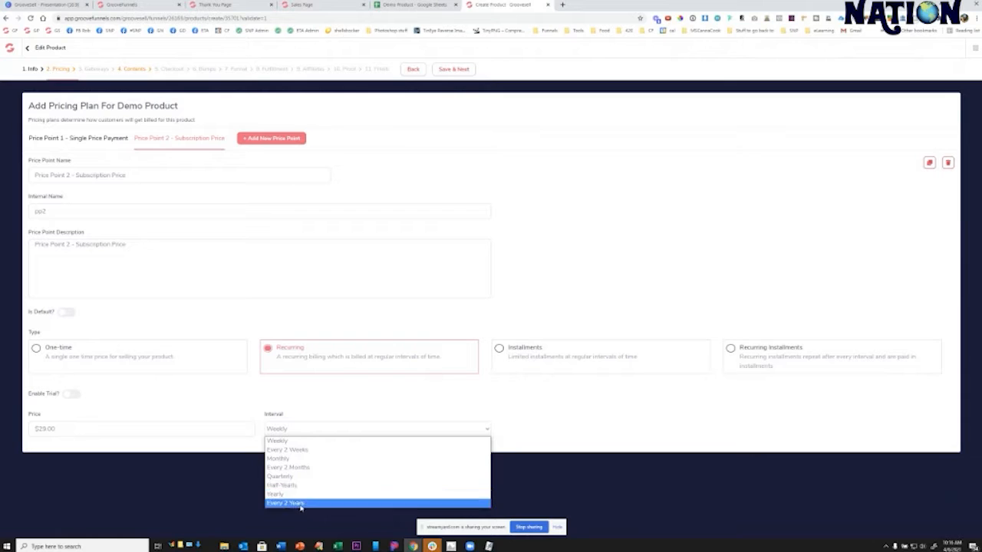
pyautogui.click(280, 458)
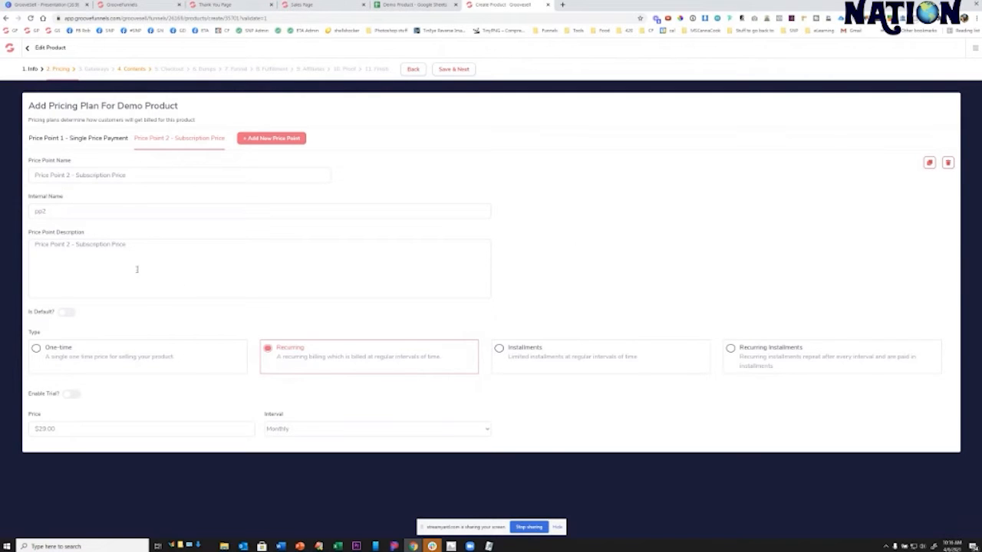
pyautogui.click(262, 140)
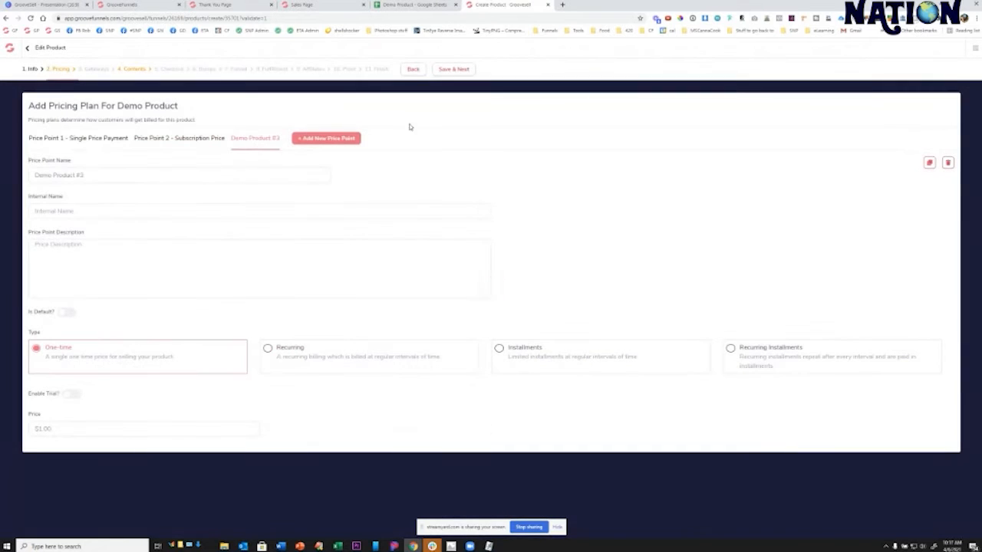
pyautogui.click(948, 164)
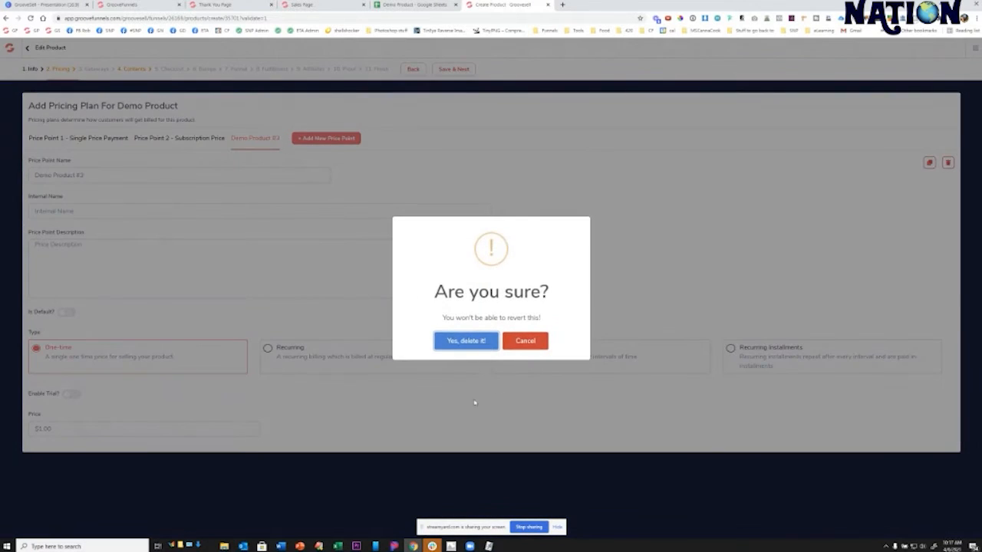
pyautogui.click(472, 342)
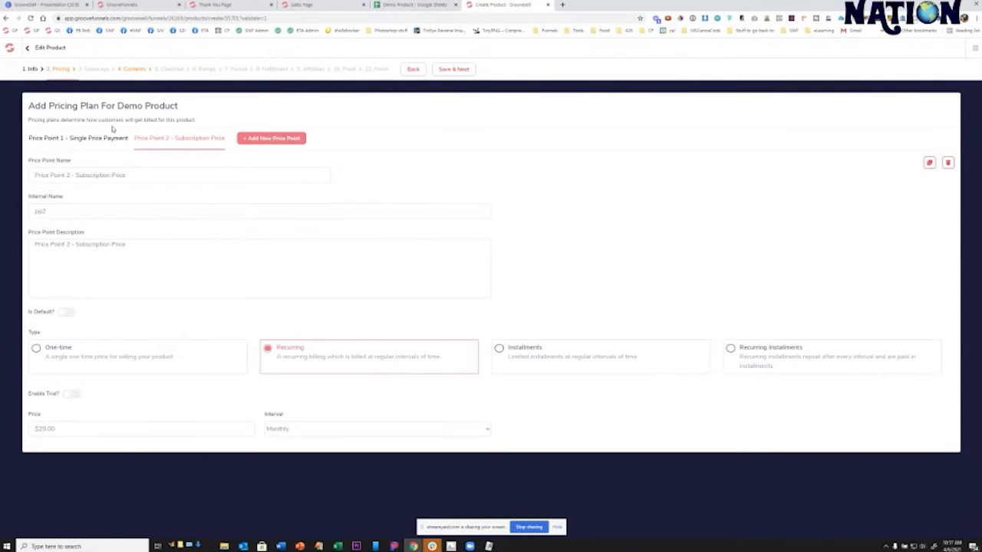
# - Save the pricing plan and add Stripe Test as the product's credit card gateway with a value of 100
pyautogui.click(452, 70)
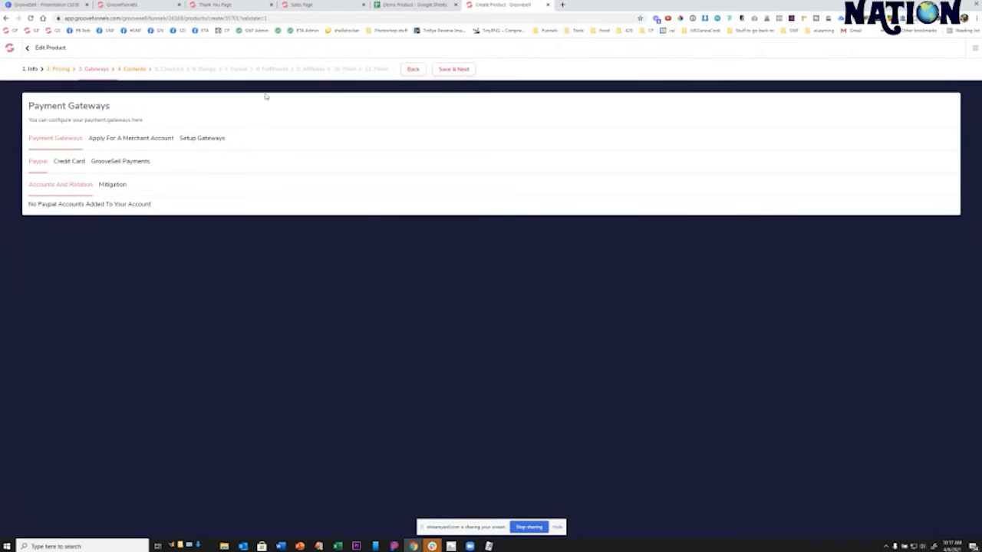
pyautogui.click(73, 164)
pyautogui.click(807, 183)
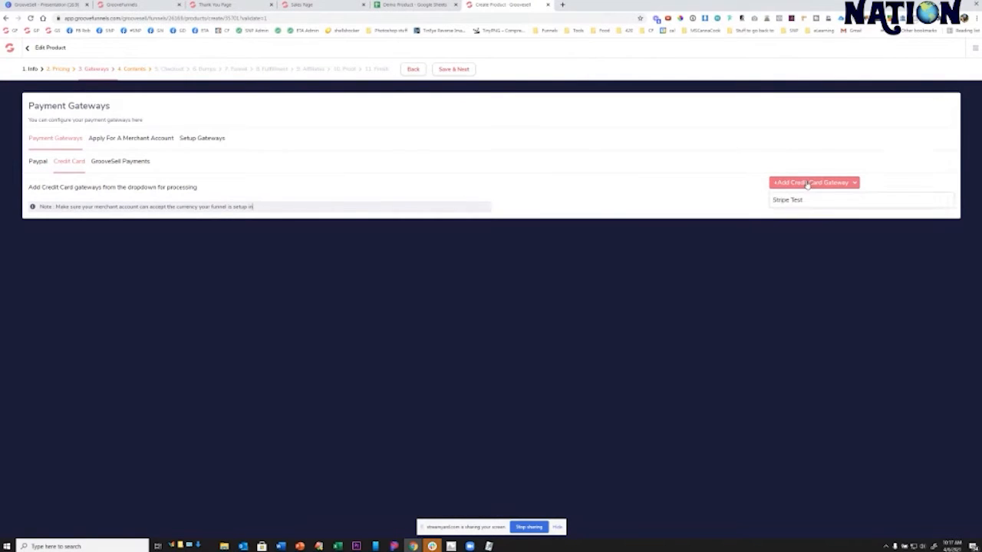
pyautogui.click(787, 201)
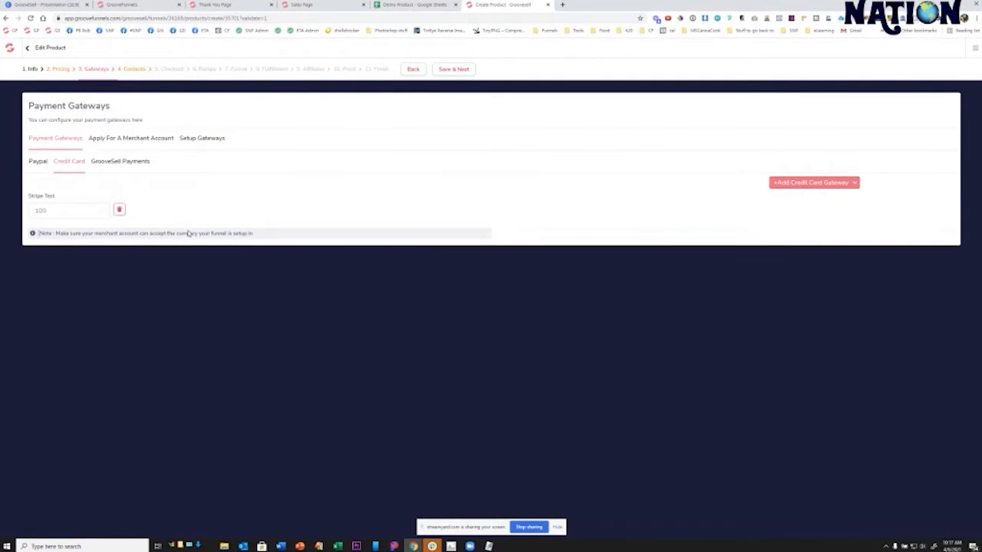
pyautogui.moveTo(51, 212); pyautogui.dragTo(25, 215)
pyautogui.click(53, 210)
# - Review the GrooveSell Payments, gateway setup and merchant account options, and return to the credit card gateways
pyautogui.click(123, 161)
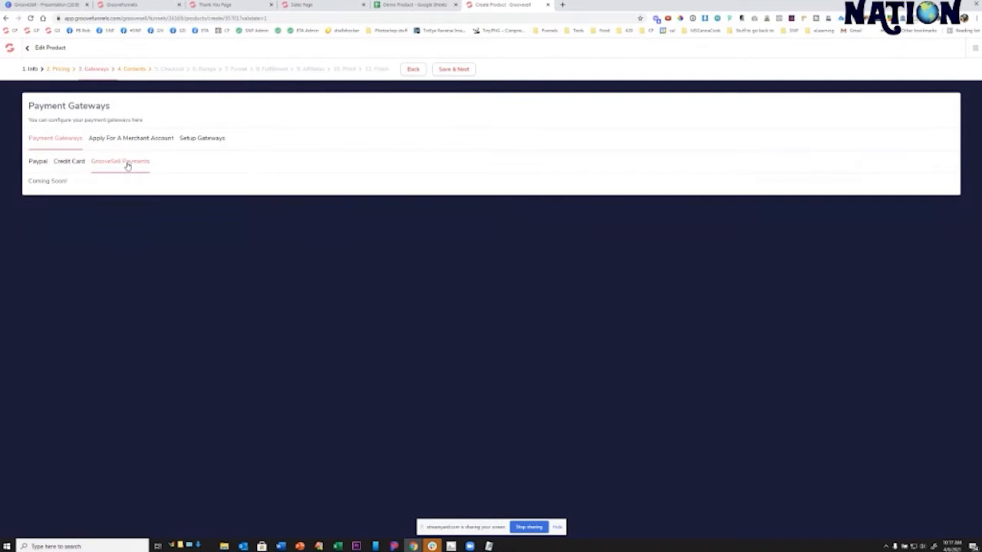
pyautogui.click(211, 142)
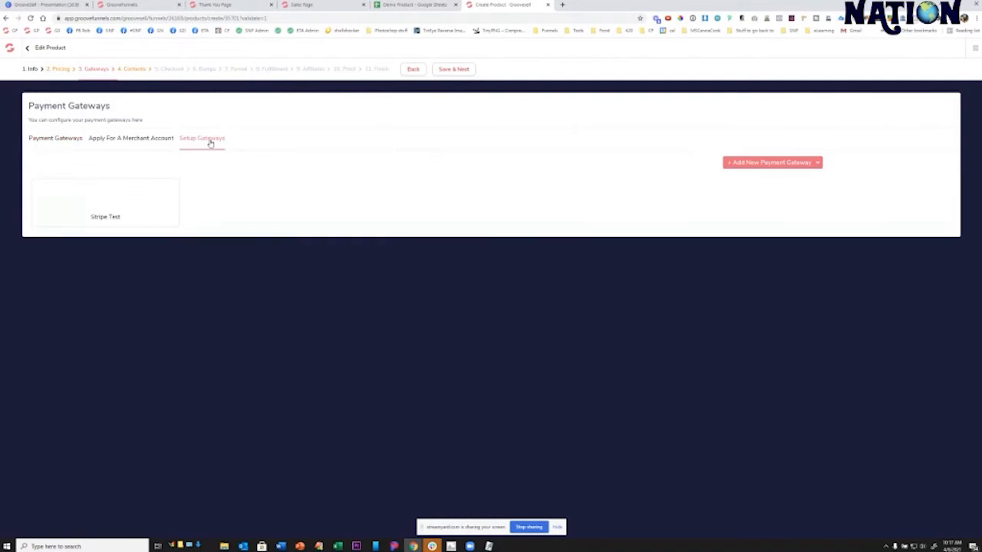
pyautogui.click(134, 139)
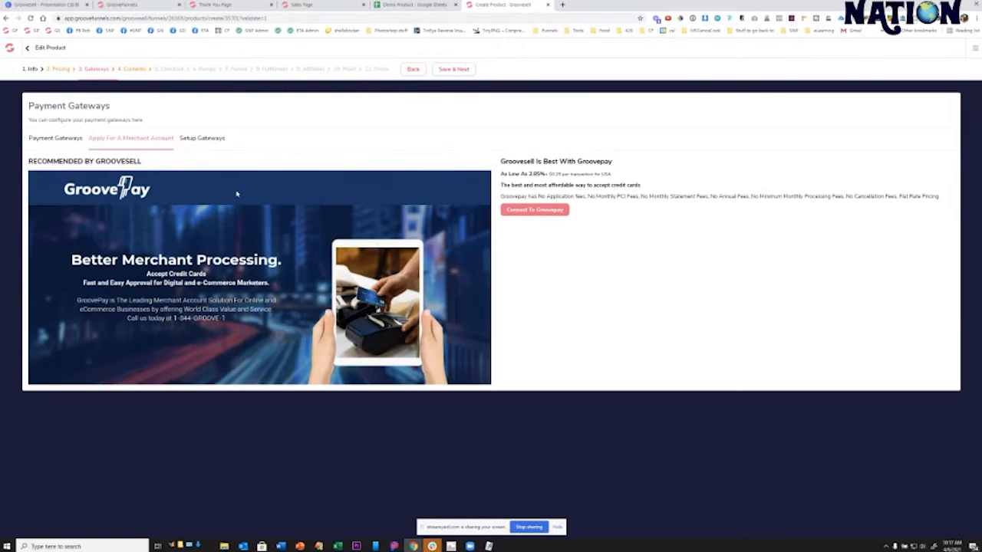
pyautogui.click(59, 138)
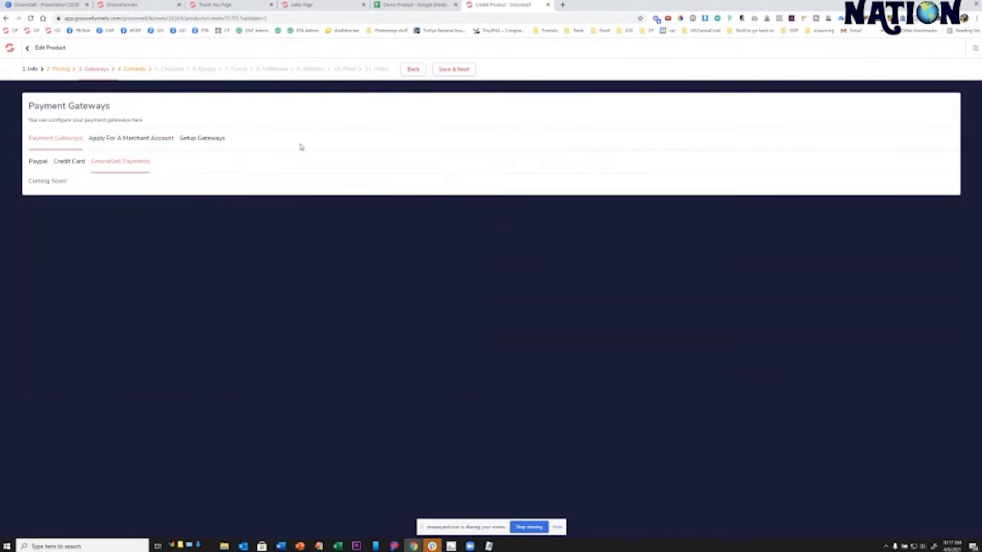
pyautogui.click(59, 164)
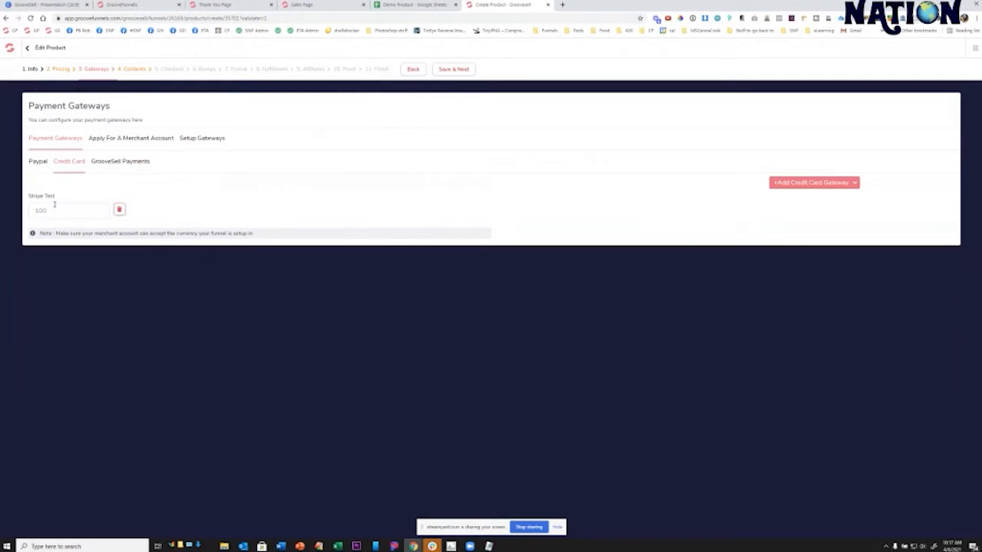
# - Save the gateways and copy the sales page address from A4 of the Demo Product spreadsheet into the product's Sales Page URL
pyautogui.click(447, 69)
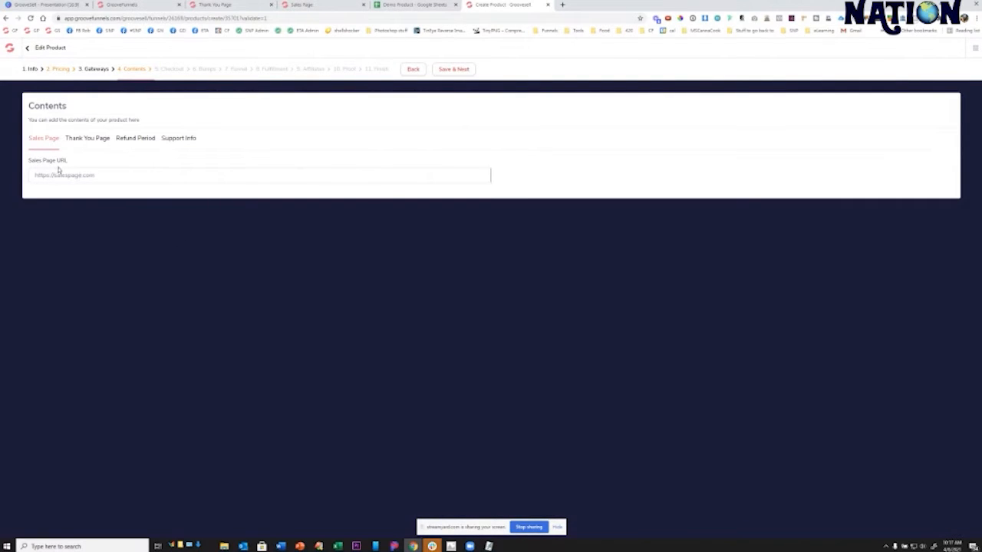
pyautogui.click(410, 5)
pyautogui.click(98, 126)
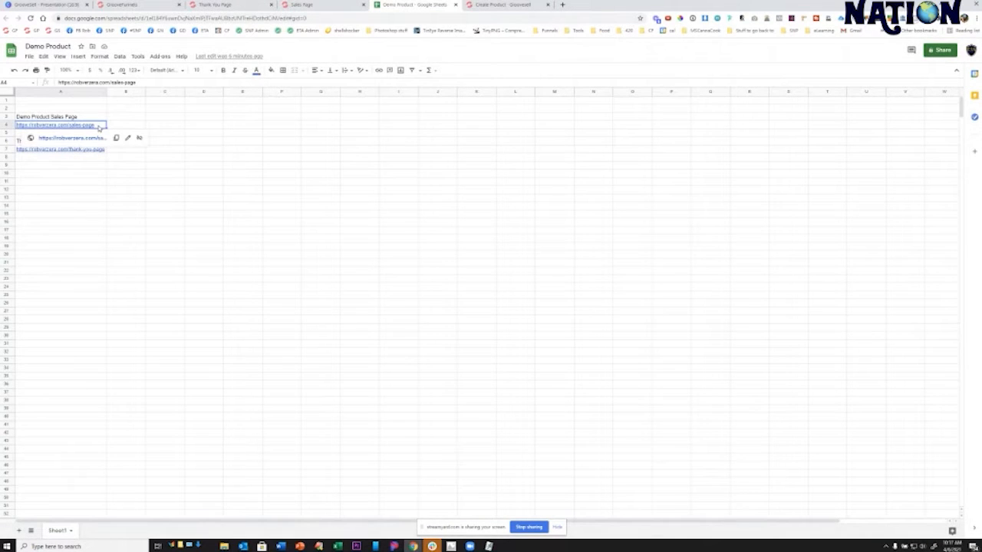
pyautogui.click(490, 6)
pyautogui.click(97, 174)
pyautogui.hotkey('ctrl', 'v')
# - Copy the thank you page address from A7 of the spreadsheet into the Thank You Page URL of both price points
pyautogui.click(80, 138)
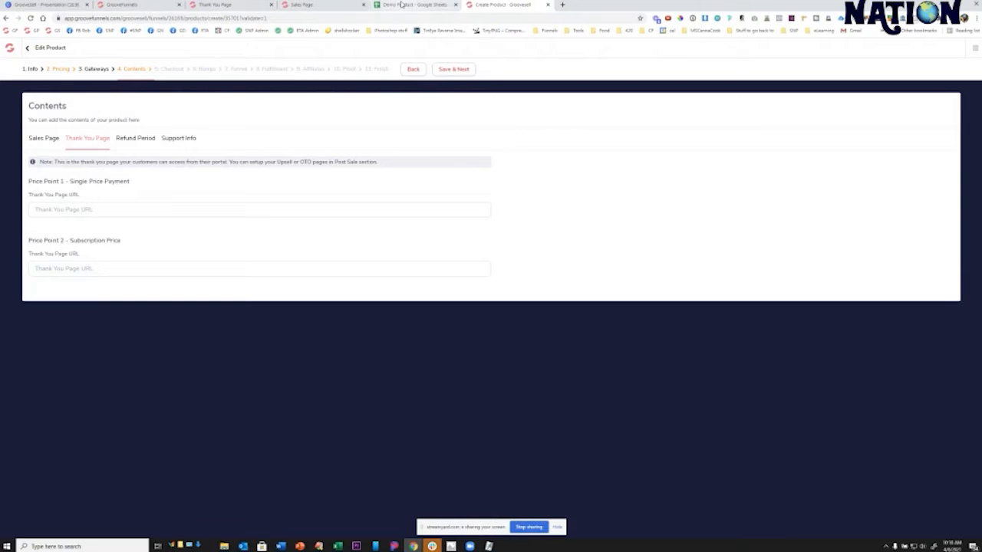
pyautogui.click(400, 5)
pyautogui.click(104, 149)
pyautogui.hotkey('ctrl', 'c')
pyautogui.click(493, 8)
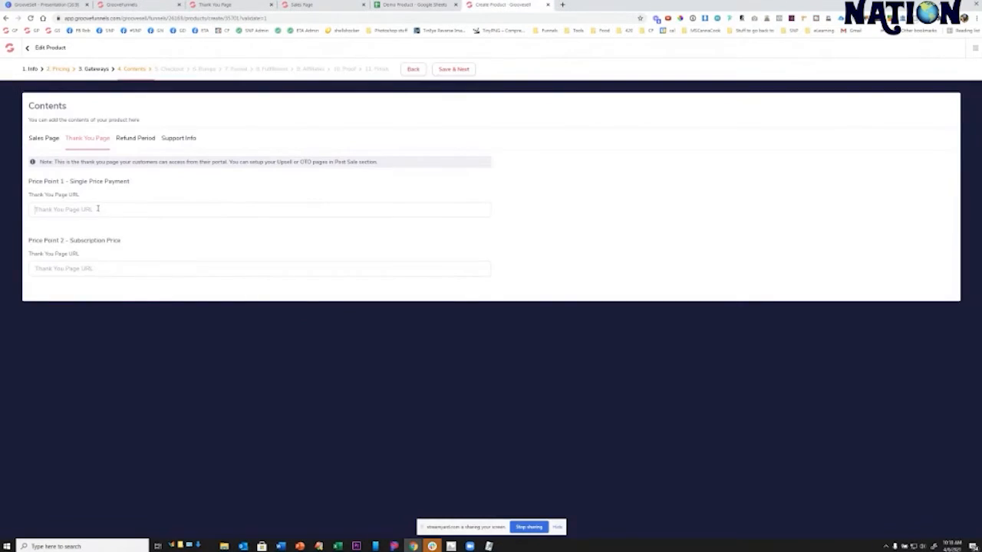
pyautogui.hotkey('ctrl', 'v')
pyautogui.hotkey('ctrl', 'v')
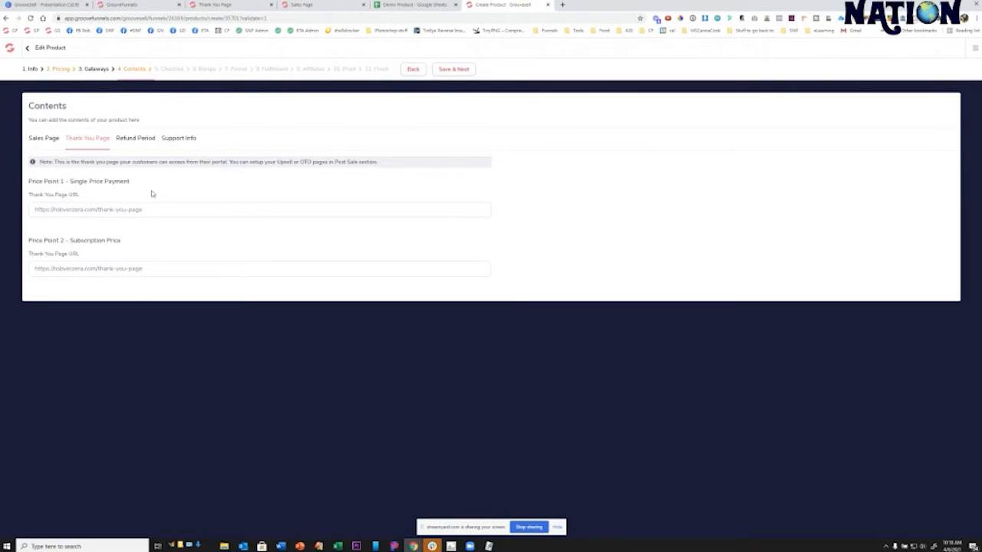
# - Review the Refund Period and Support Info options, keep support info off the receipts, and save the product contents
pyautogui.click(137, 138)
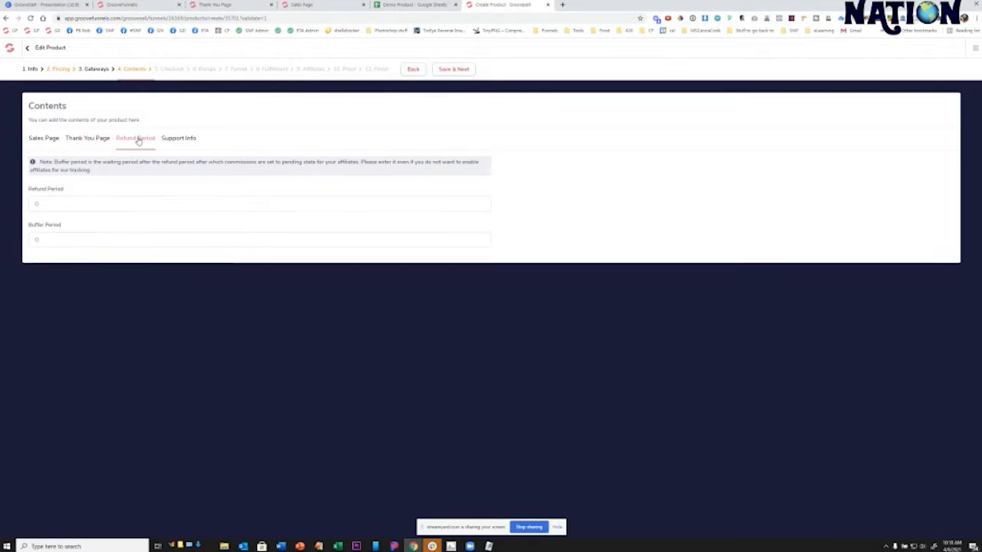
pyautogui.click(178, 138)
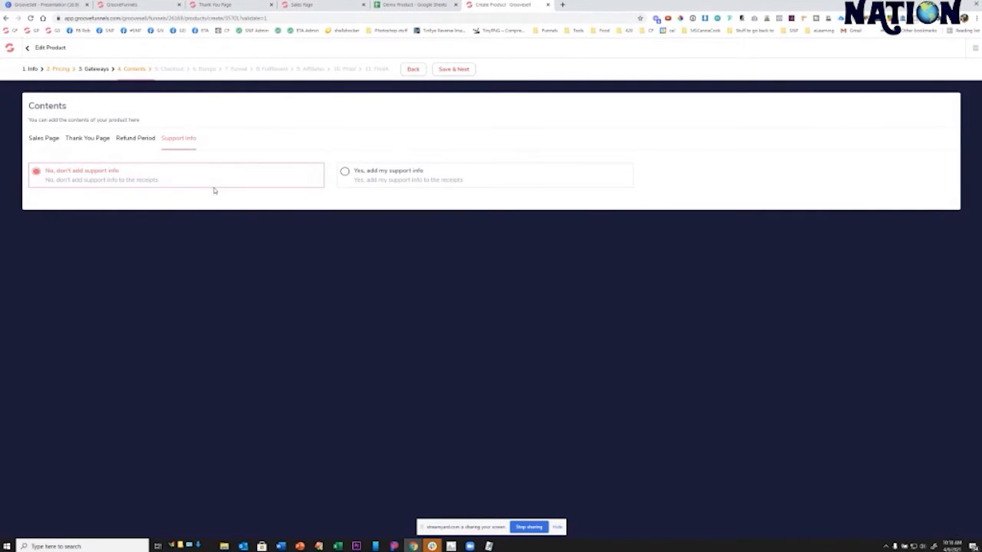
pyautogui.click(342, 175)
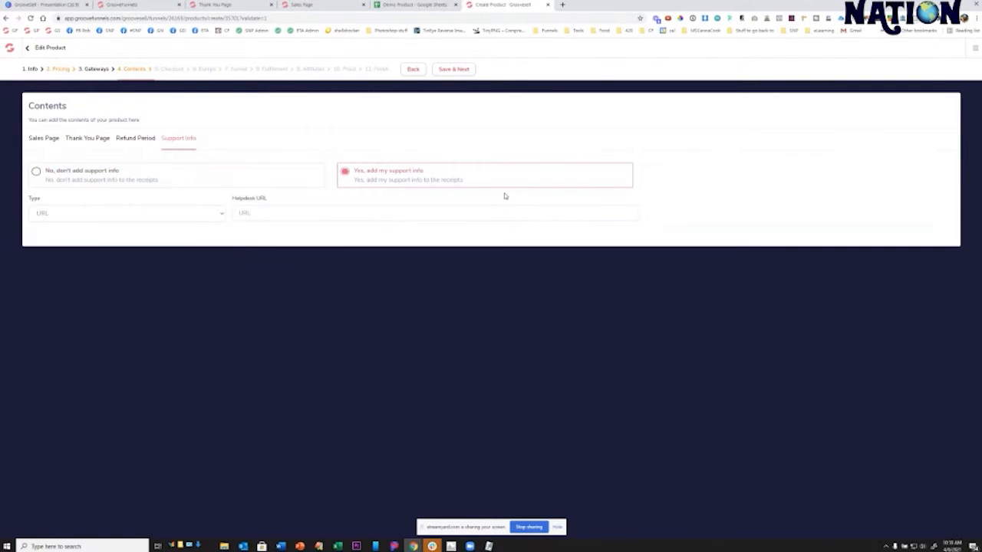
pyautogui.click(102, 216)
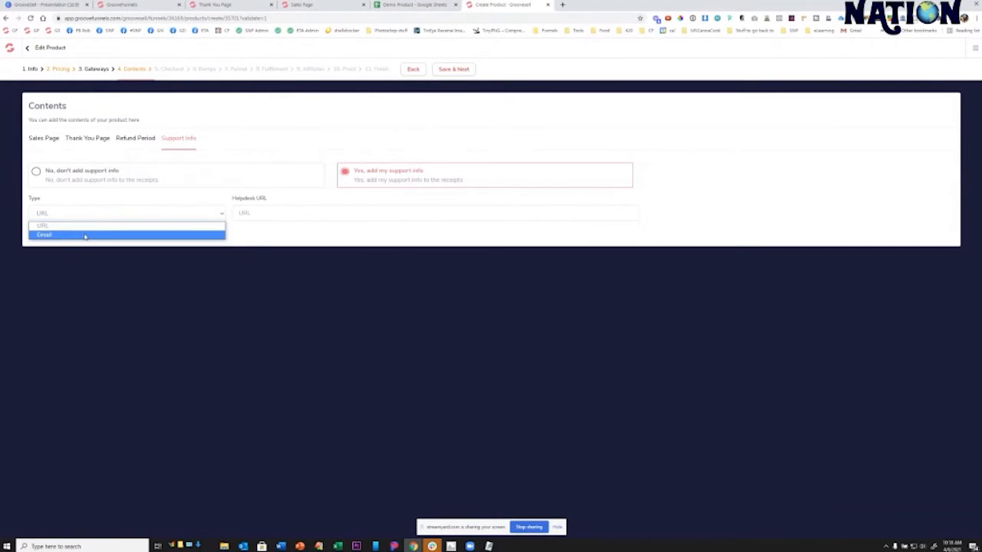
pyautogui.click(326, 209)
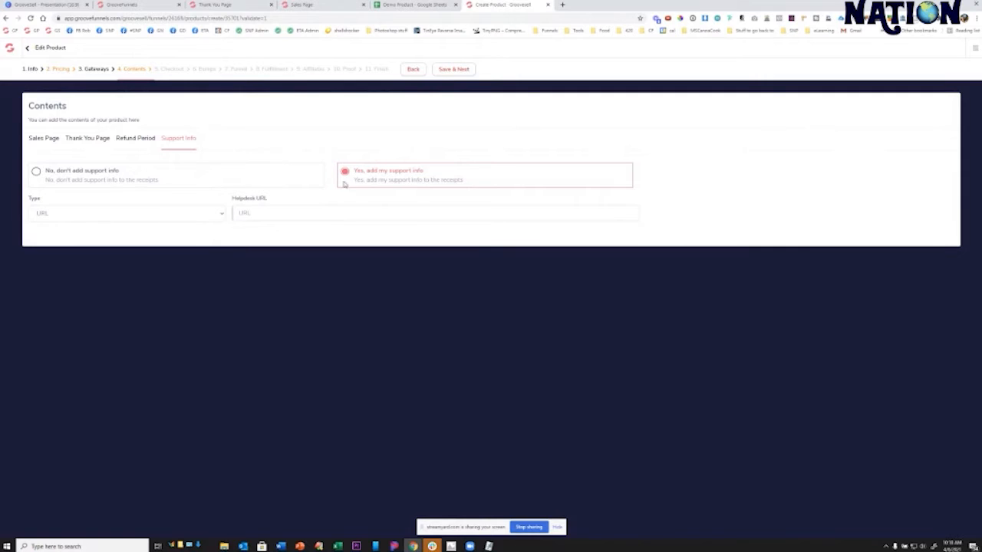
pyautogui.click(36, 172)
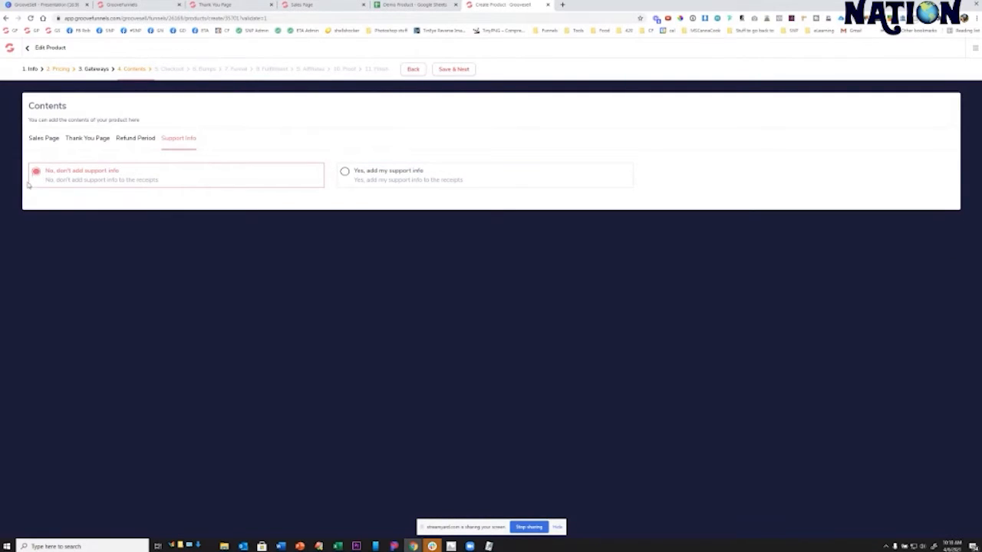
pyautogui.click(444, 71)
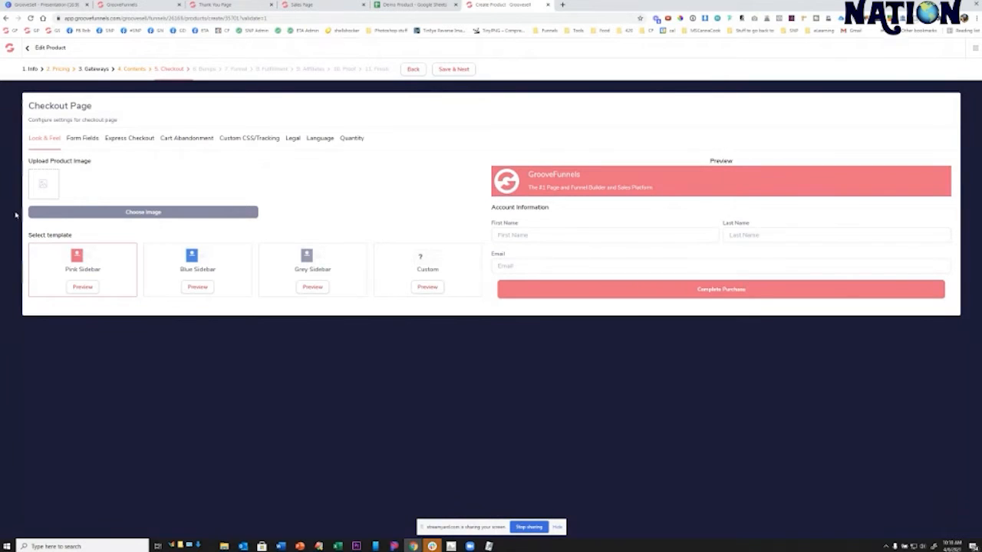
# - Try to add eta 250x250.png from the Groove logo folder as the checkout page's product image
pyautogui.click(139, 212)
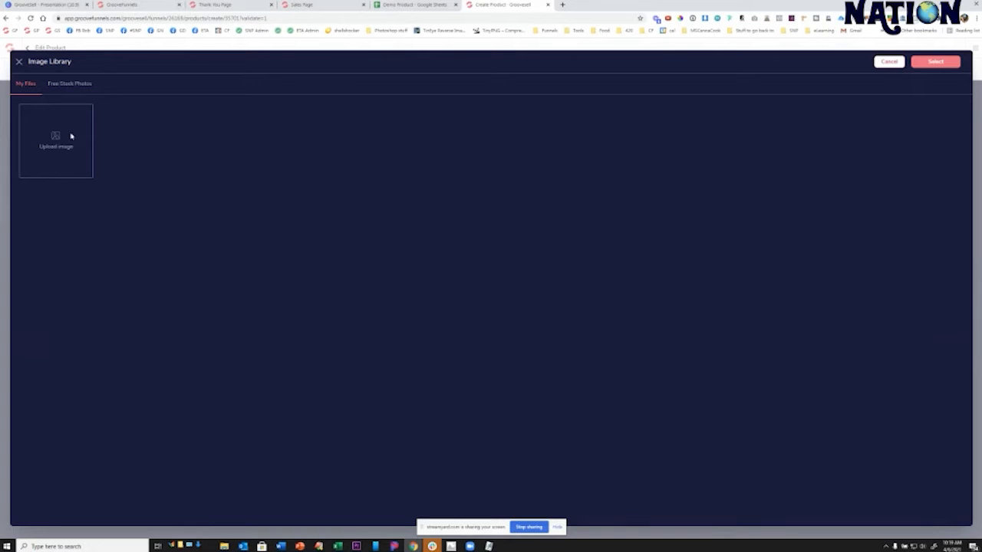
pyautogui.click(54, 140)
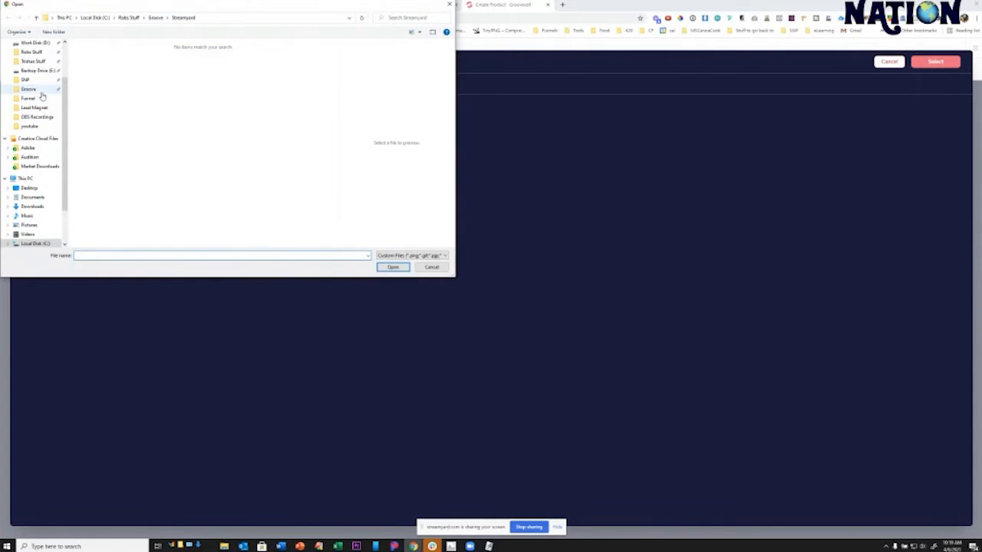
pyautogui.click(25, 91)
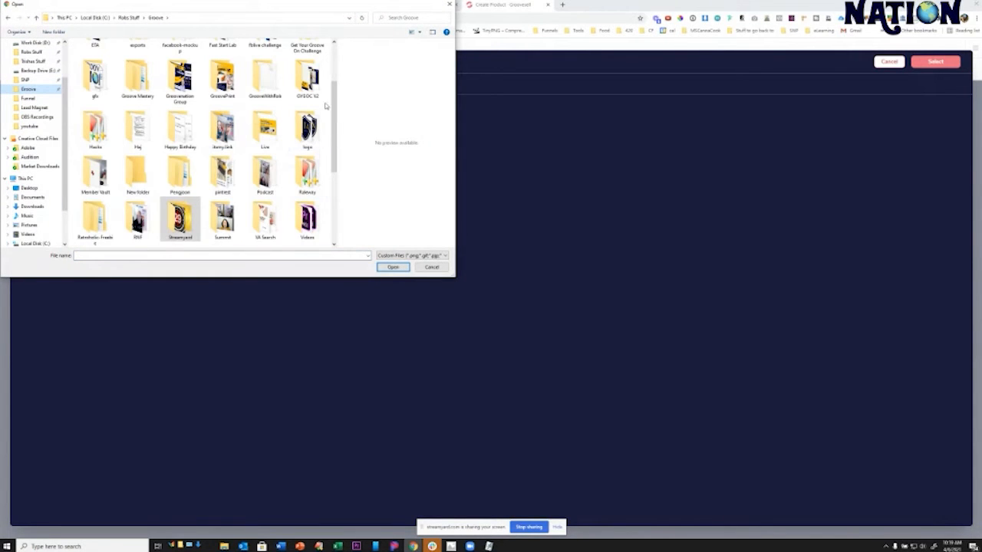
pyautogui.click(307, 129)
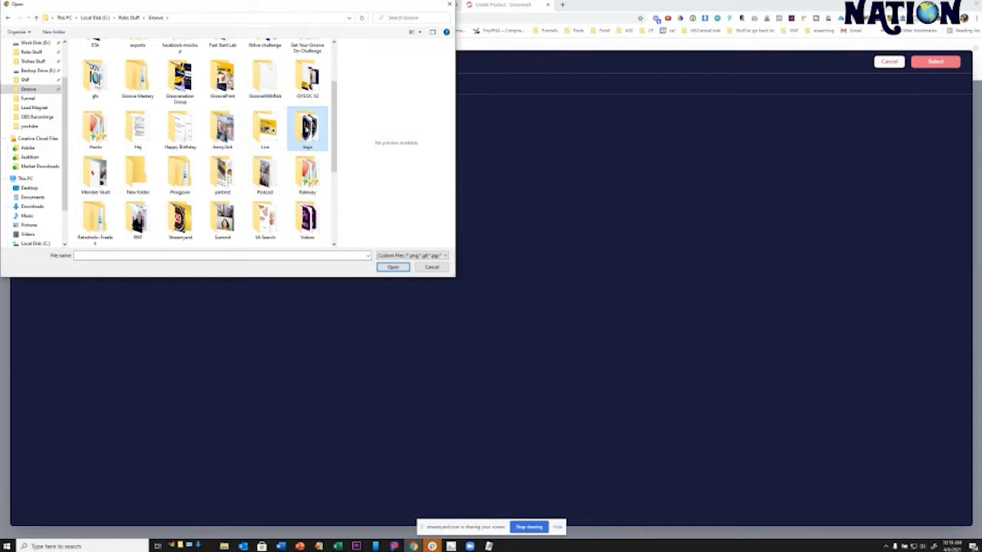
pyautogui.doubleClick(307, 129)
pyautogui.click(225, 62)
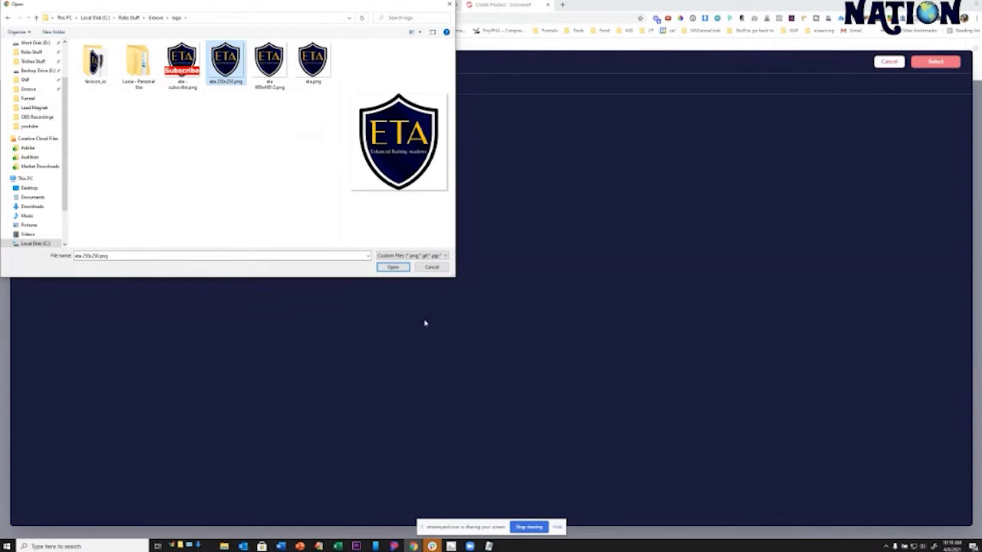
pyautogui.click(393, 267)
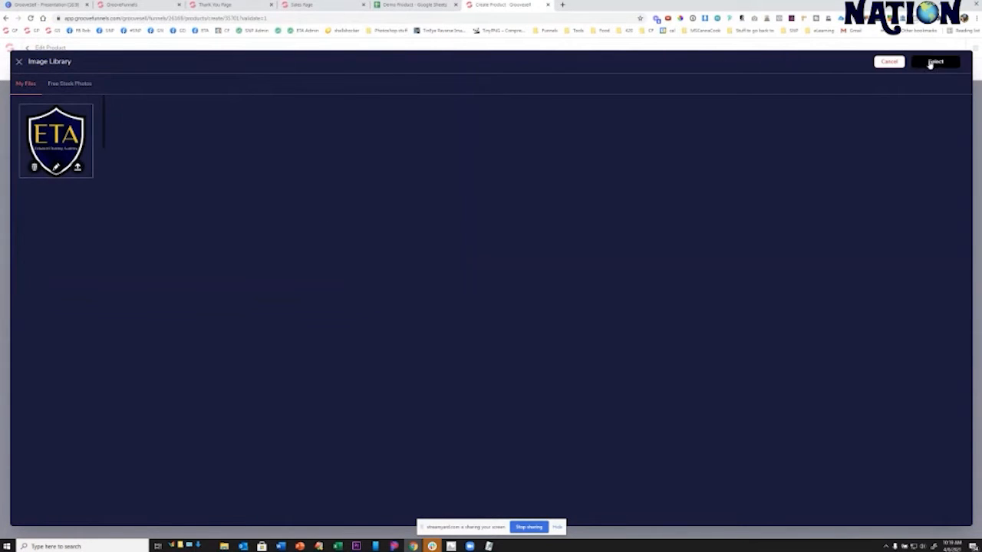
pyautogui.click(884, 63)
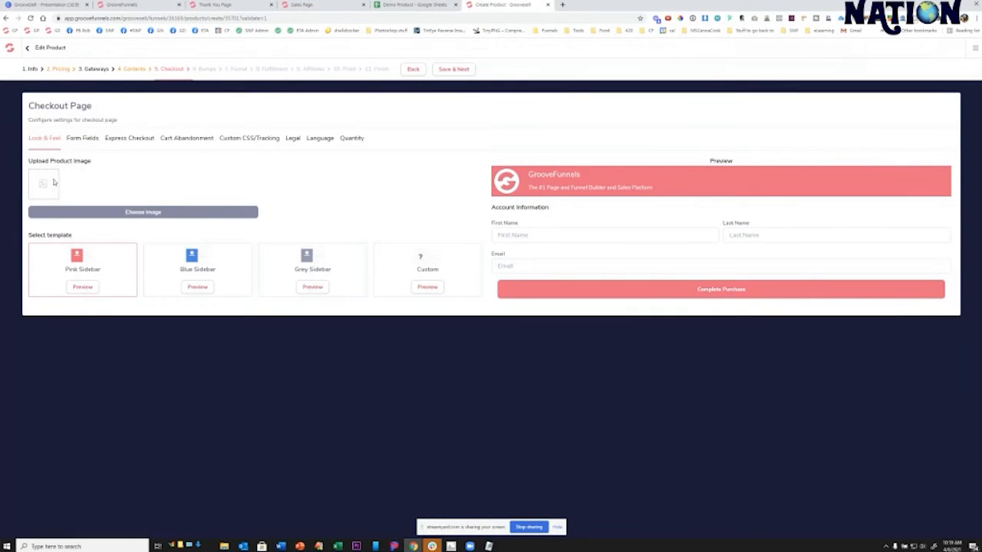
# - Upload eta 400x400-2.png as the checkout page's product image and choose the Custom template
pyautogui.click(143, 215)
pyautogui.click(83, 120)
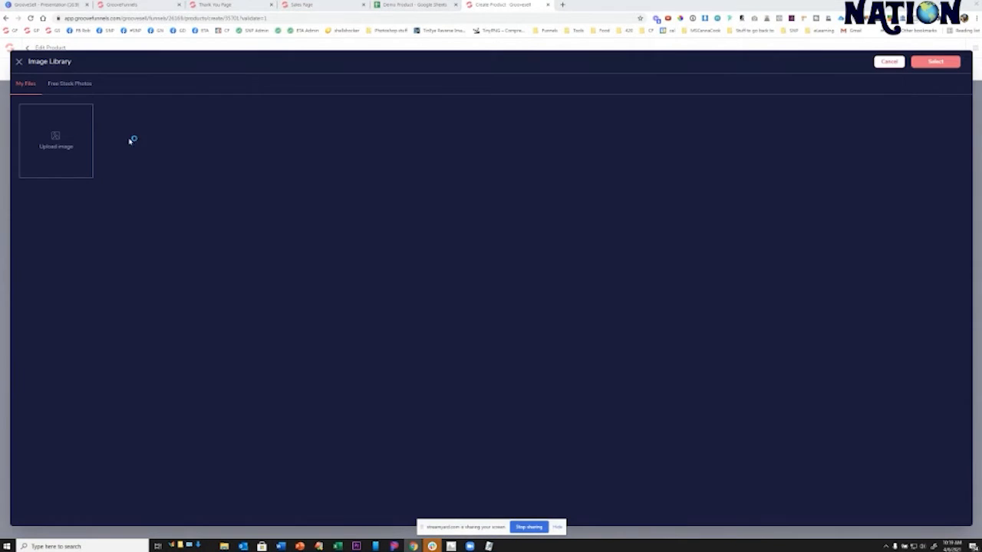
pyautogui.click(269, 67)
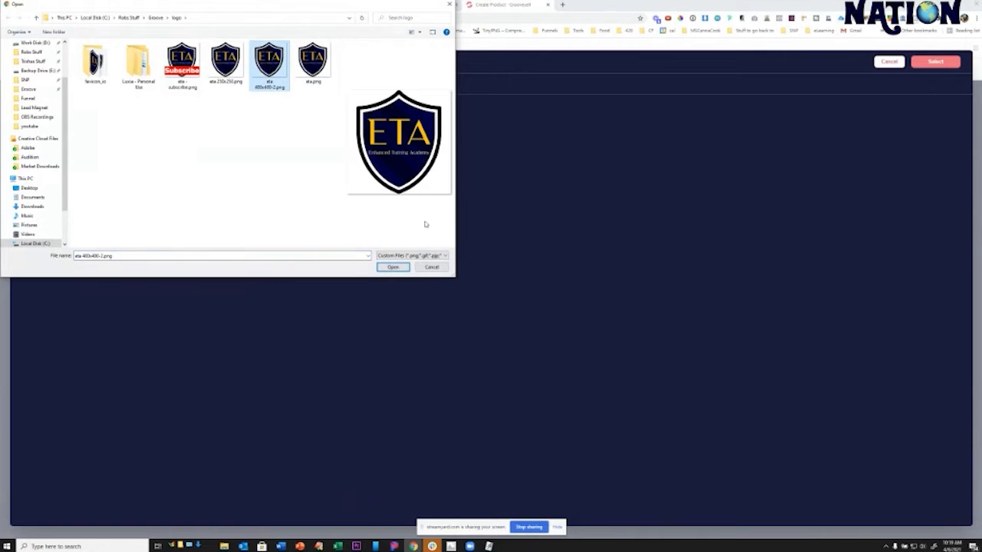
pyautogui.click(393, 267)
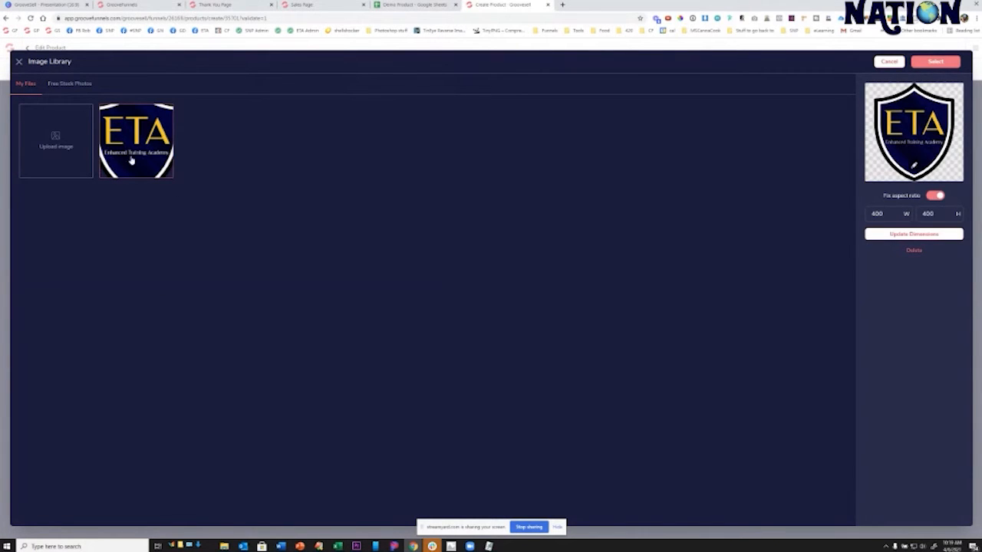
pyautogui.click(935, 62)
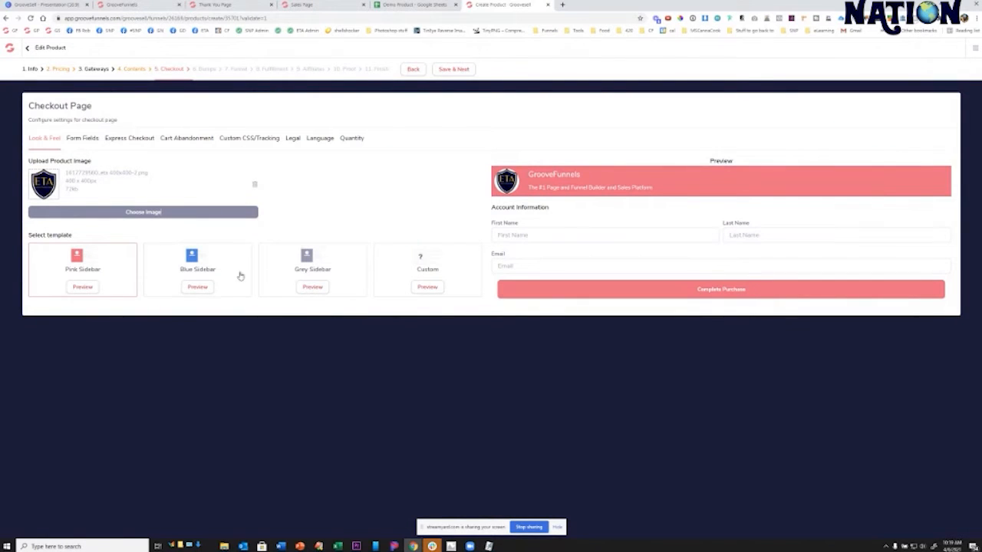
pyautogui.click(427, 263)
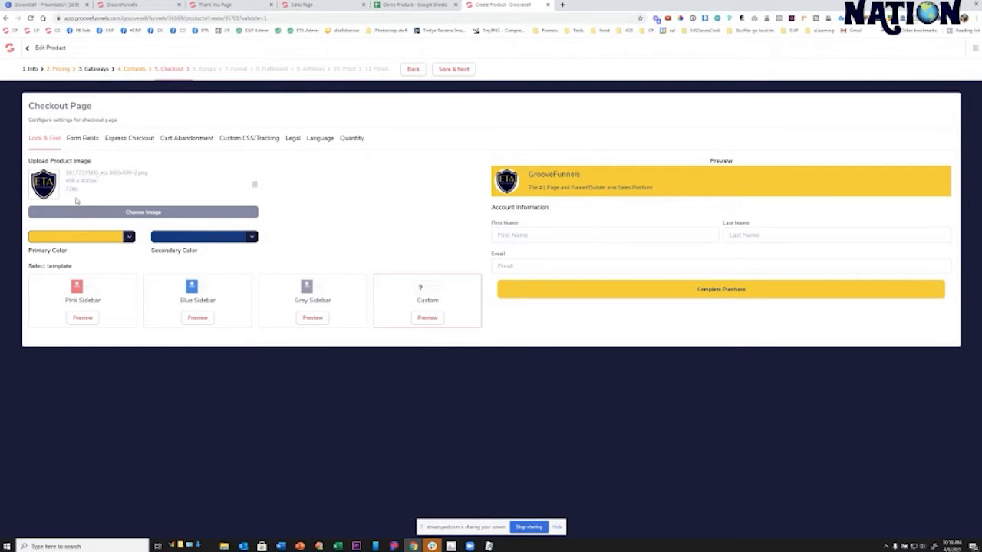
# - Remove the Company, Phone, City And Postal Code, and Address fields from the checkout form
pyautogui.click(70, 141)
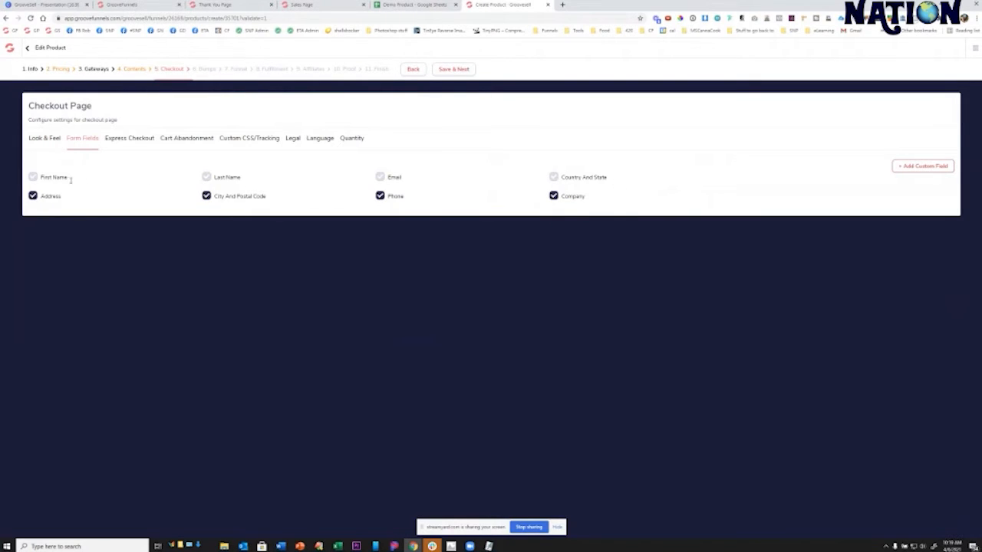
pyautogui.click(555, 198)
pyautogui.click(380, 198)
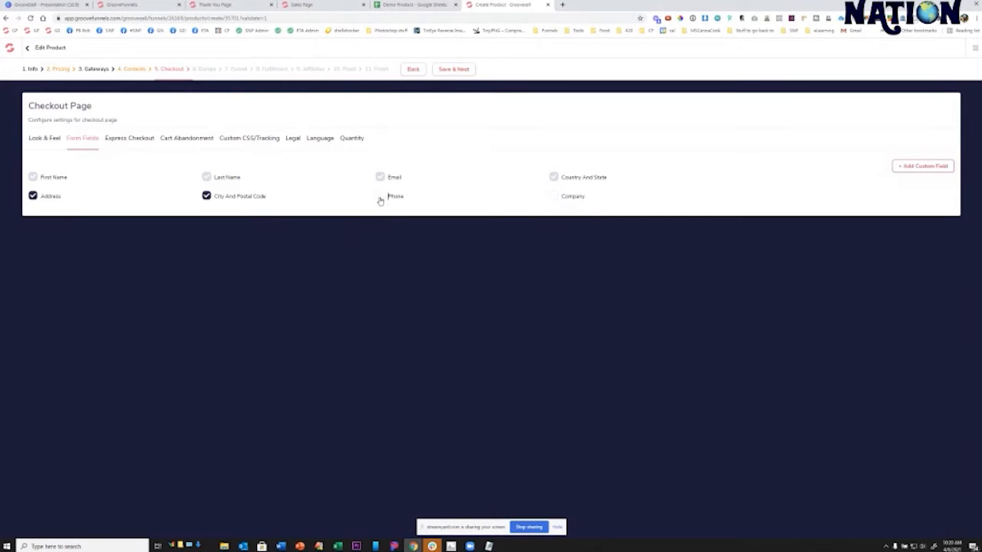
pyautogui.click(207, 197)
pyautogui.click(33, 197)
# - Examine the checkout page's Express Checkout, Cart Abandonment, Custom CSS/Tracking, Legal and Language settings
pyautogui.click(113, 140)
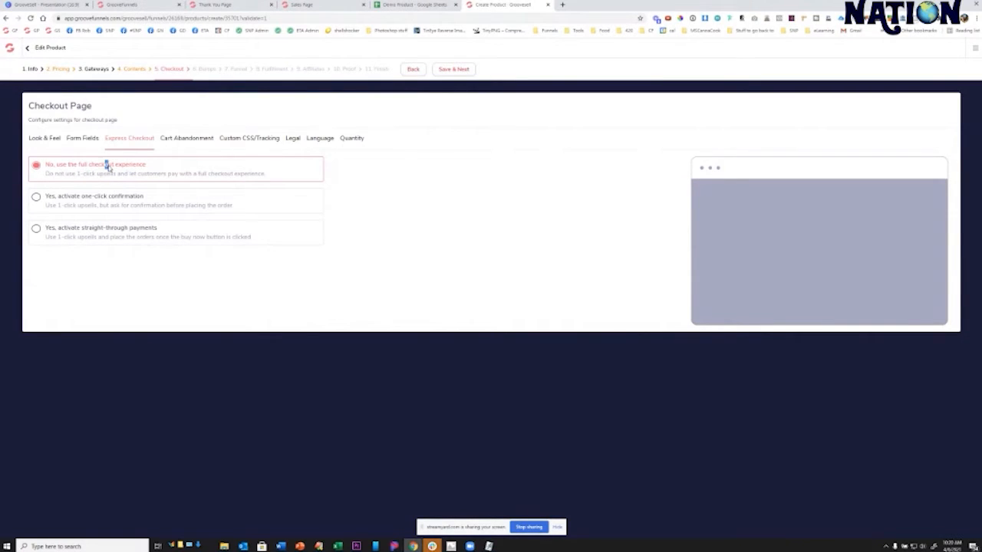
pyautogui.click(190, 142)
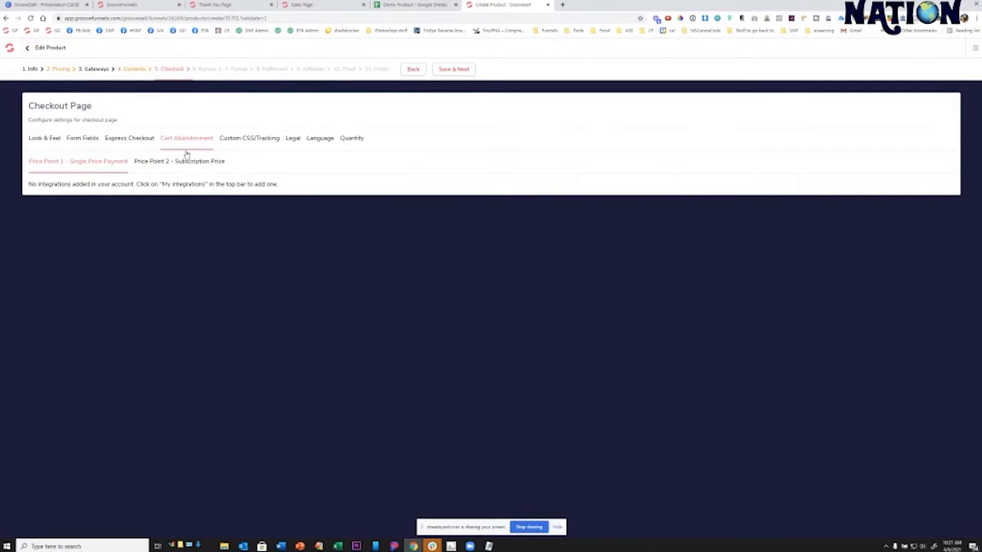
pyautogui.click(235, 139)
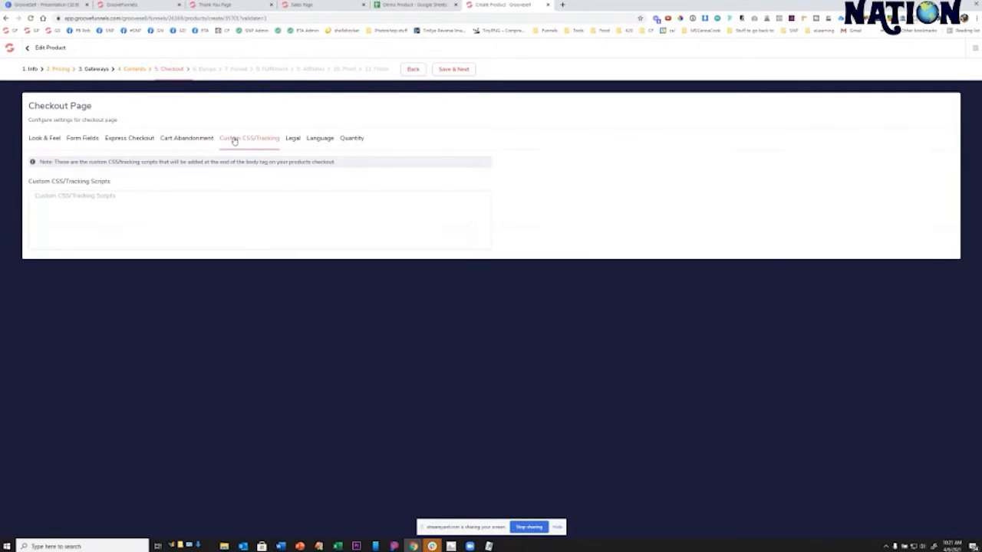
pyautogui.click(294, 141)
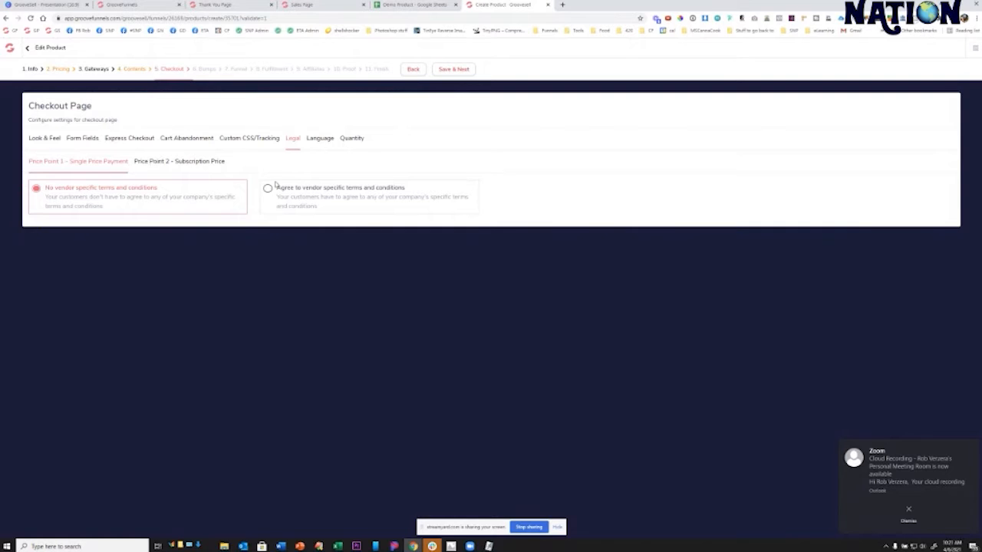
pyautogui.click(267, 188)
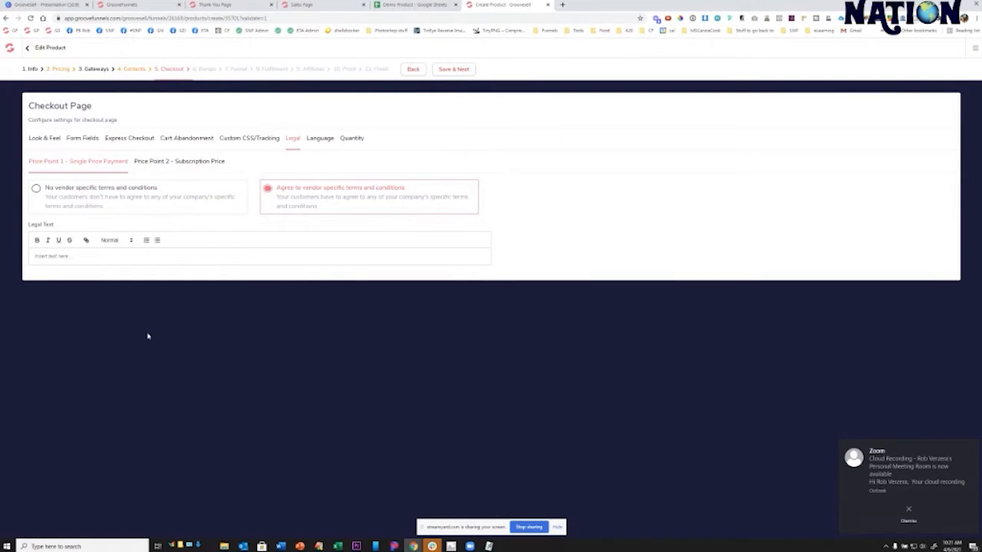
pyautogui.click(36, 188)
pyautogui.click(320, 142)
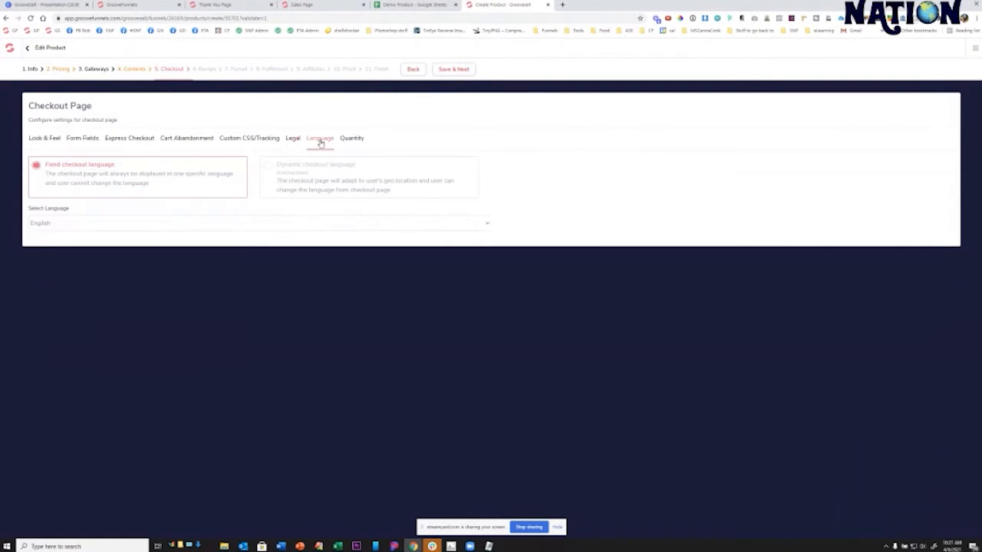
pyautogui.click(70, 223)
pyautogui.click(69, 223)
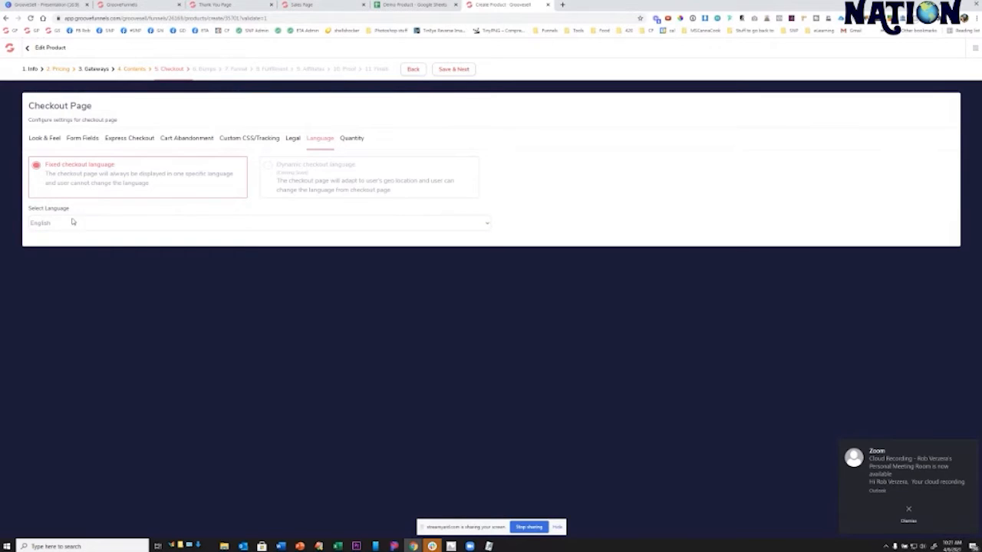
# - Check the Quantity options, keep Price Point 1 as not sold in quantities, and save the checkout settings
pyautogui.click(349, 139)
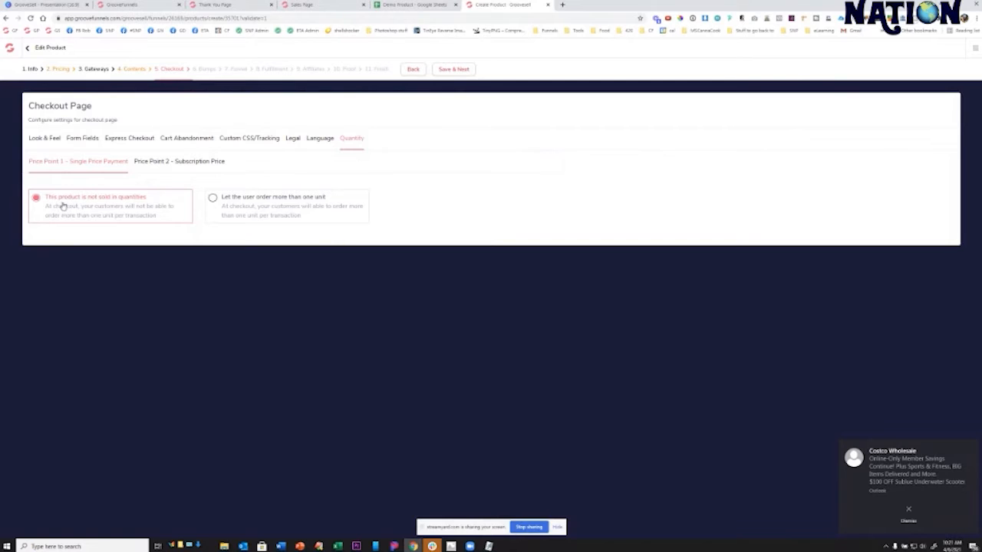
pyautogui.click(228, 204)
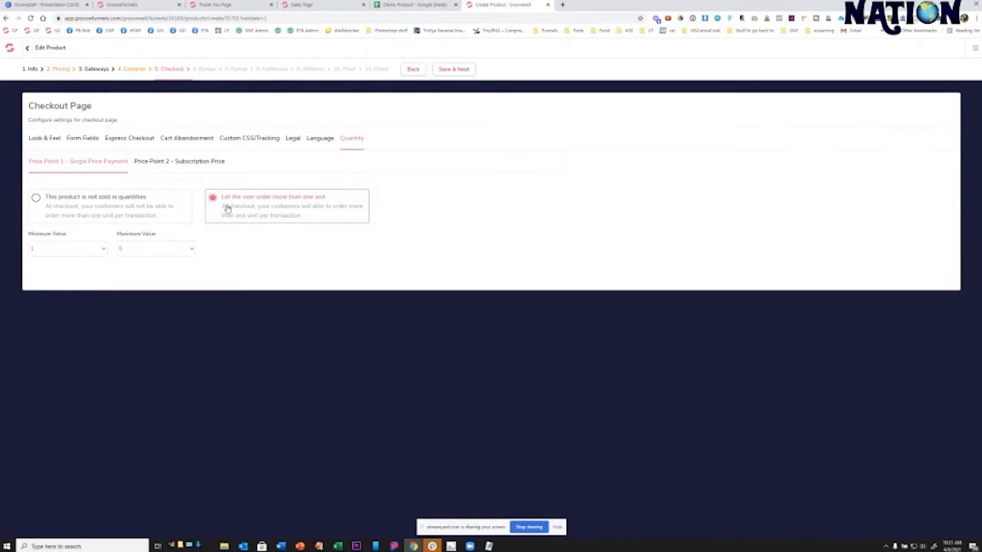
pyautogui.click(36, 198)
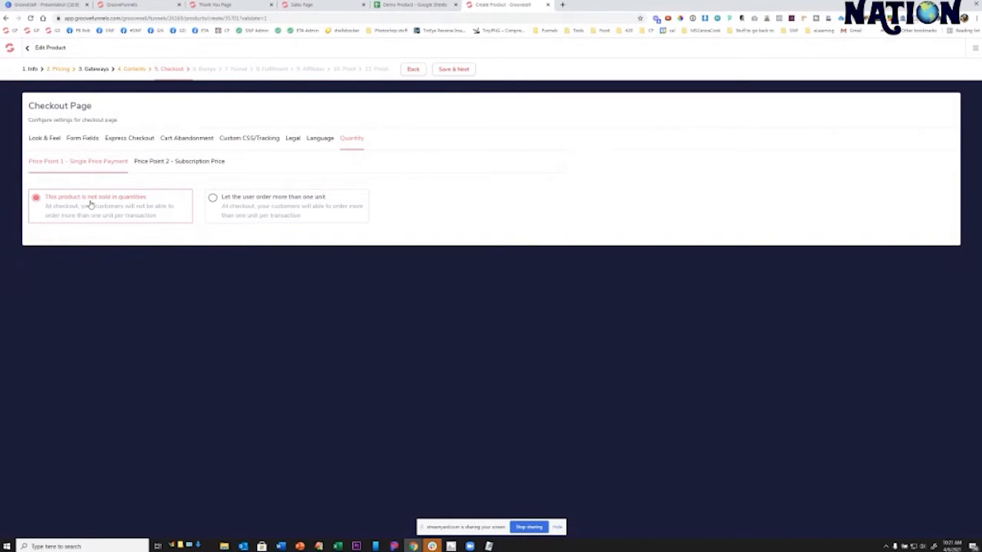
pyautogui.click(455, 70)
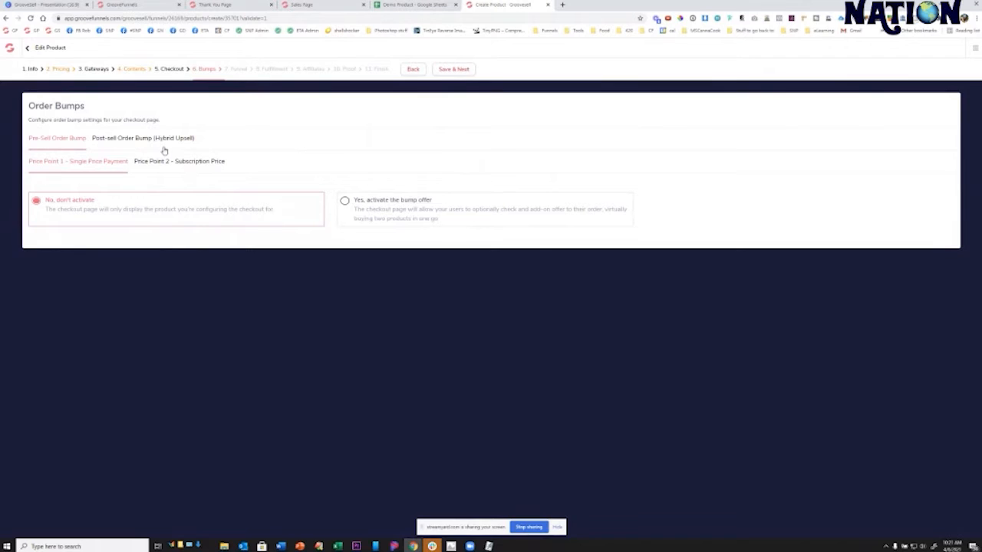
# - Review the pre-sell and post-sell order bump options and save the order bumps without activating an offer
pyautogui.click(121, 140)
pyautogui.click(52, 140)
pyautogui.click(452, 70)
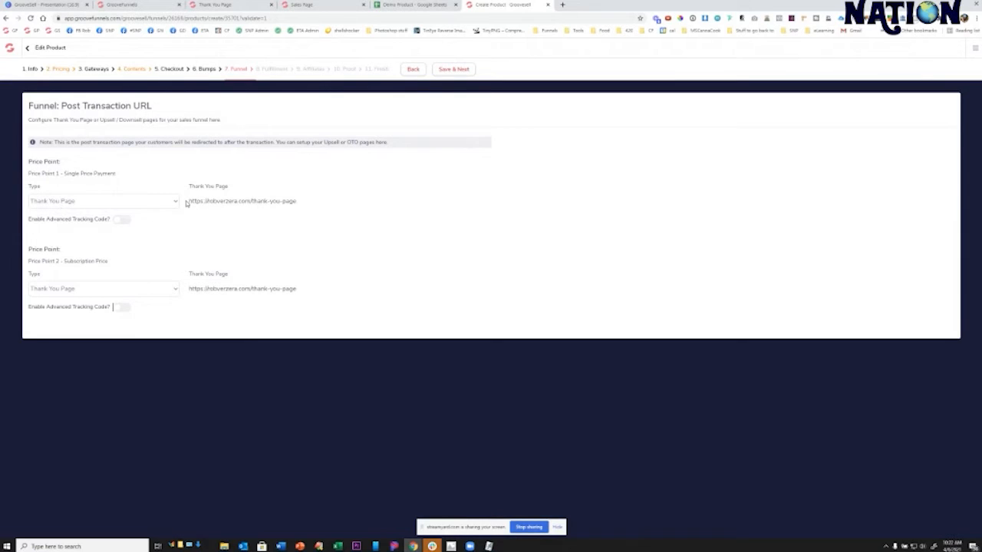
# - Check Price Point 1's Upsell Page option, return its type to Thank You Page, and save the post-transaction settings
pyautogui.moveTo(192, 201); pyautogui.dragTo(281, 201)
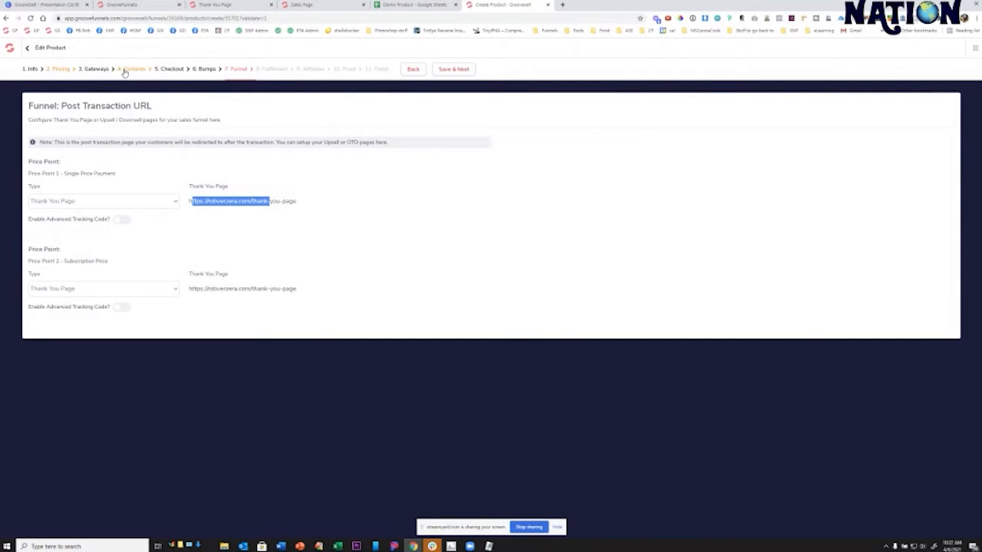
pyautogui.click(156, 203)
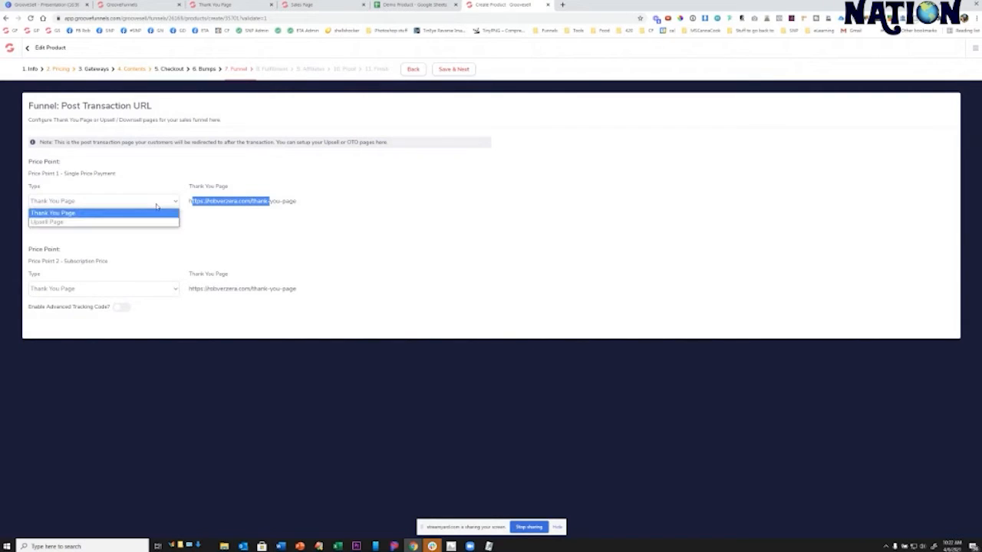
pyautogui.click(53, 222)
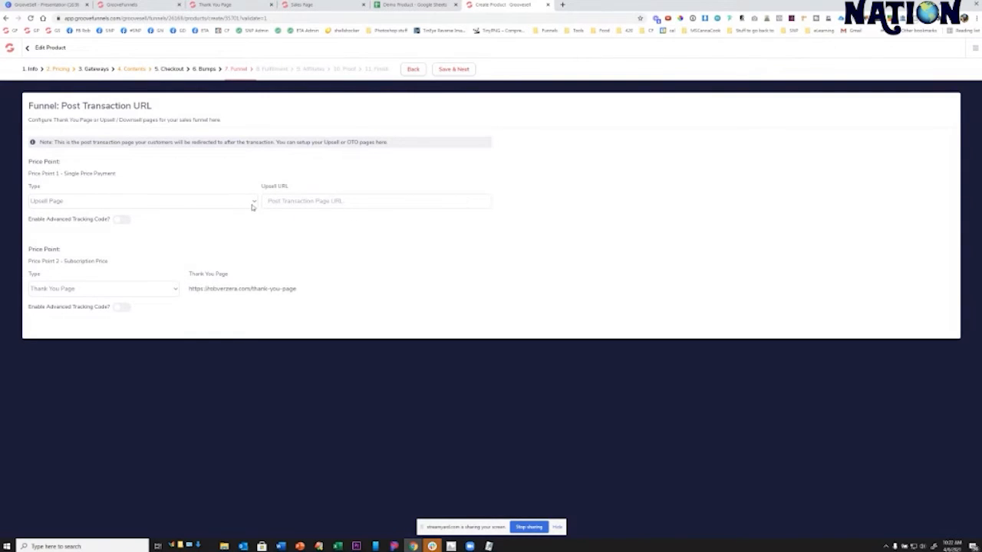
pyautogui.click(195, 205)
pyautogui.click(79, 216)
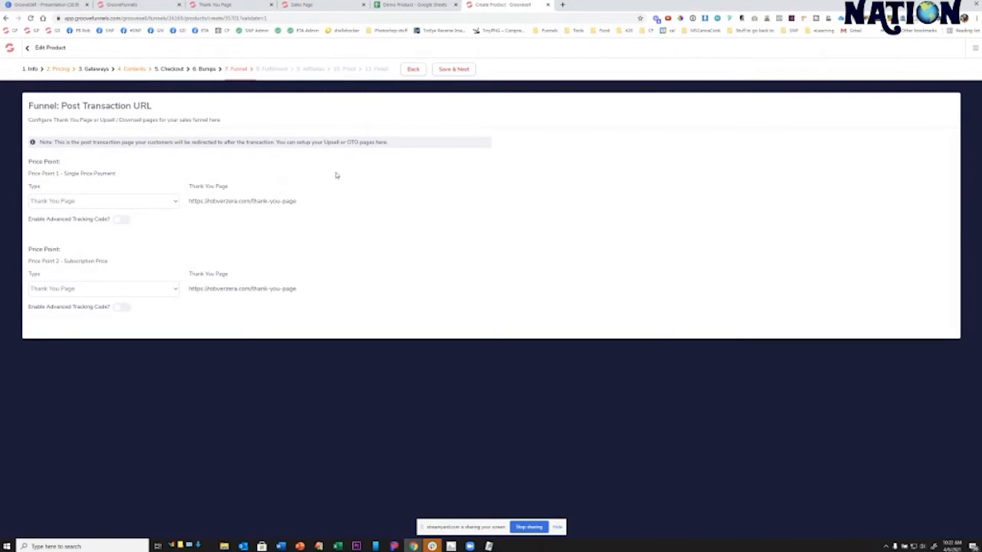
pyautogui.click(446, 72)
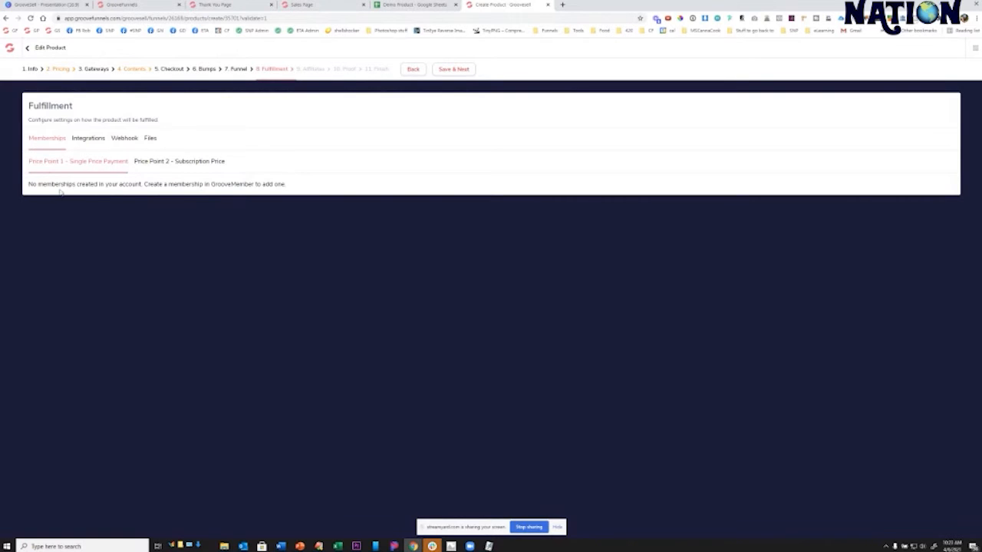
# - Review the fulfillment options for Integrations, Webhook and Files, and save the fulfillment settings without adding any
pyautogui.click(92, 139)
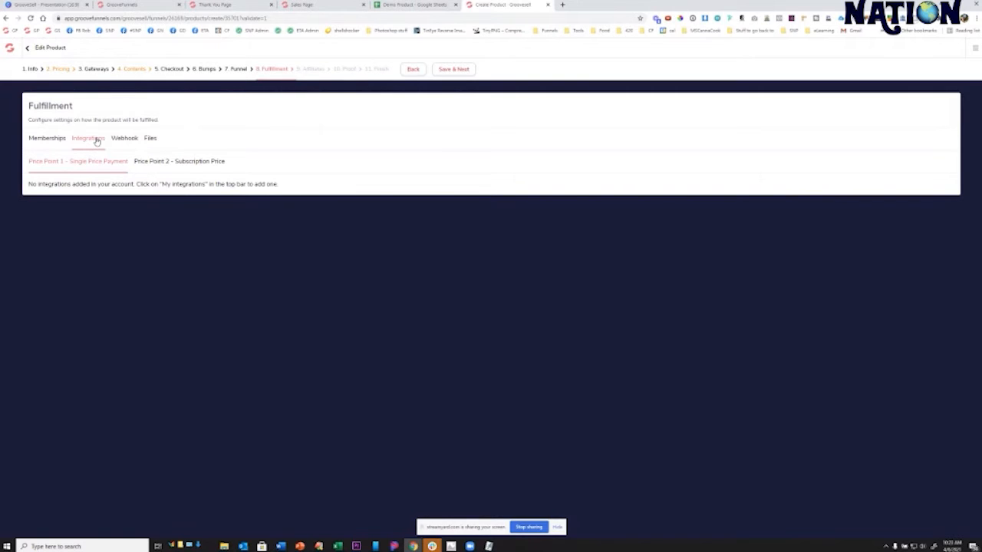
pyautogui.click(128, 139)
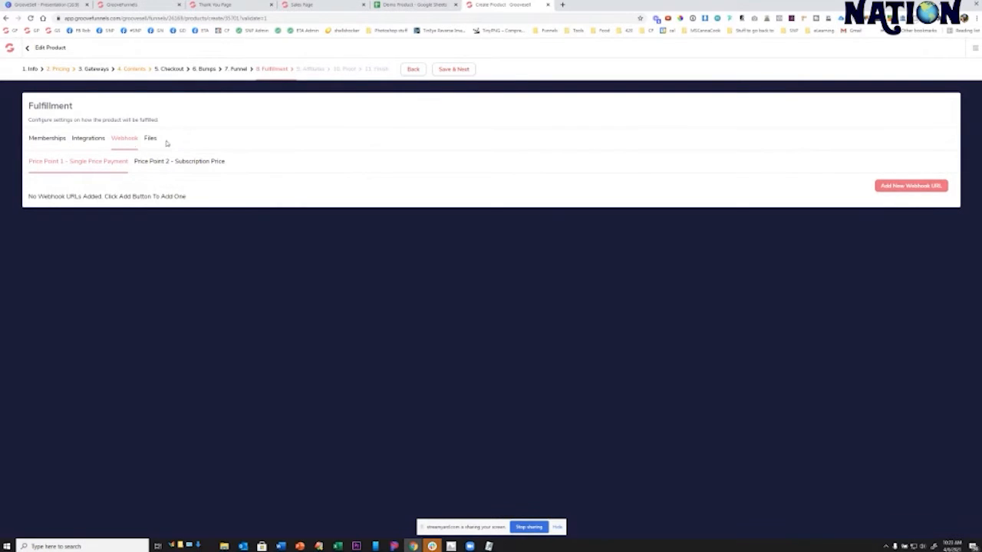
pyautogui.click(150, 139)
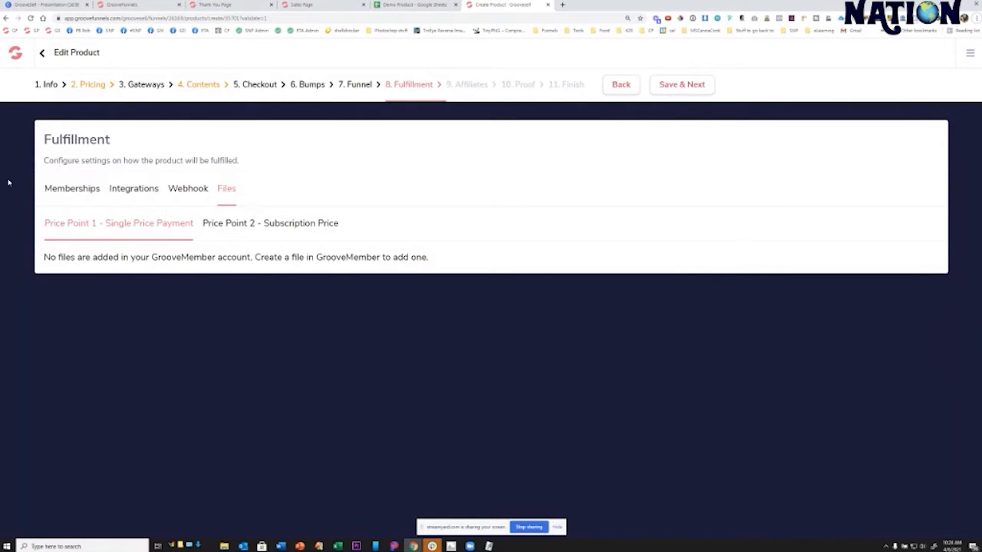
pyautogui.click(670, 88)
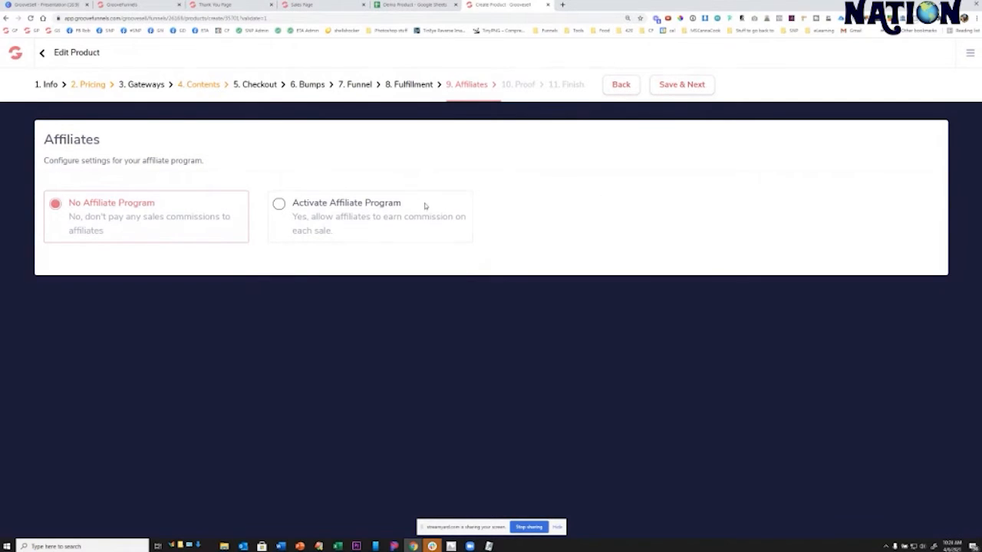
# - Check the Activate Affiliate Program options, switch back to No Affiliate Program, and save the affiliate settings
pyautogui.click(280, 205)
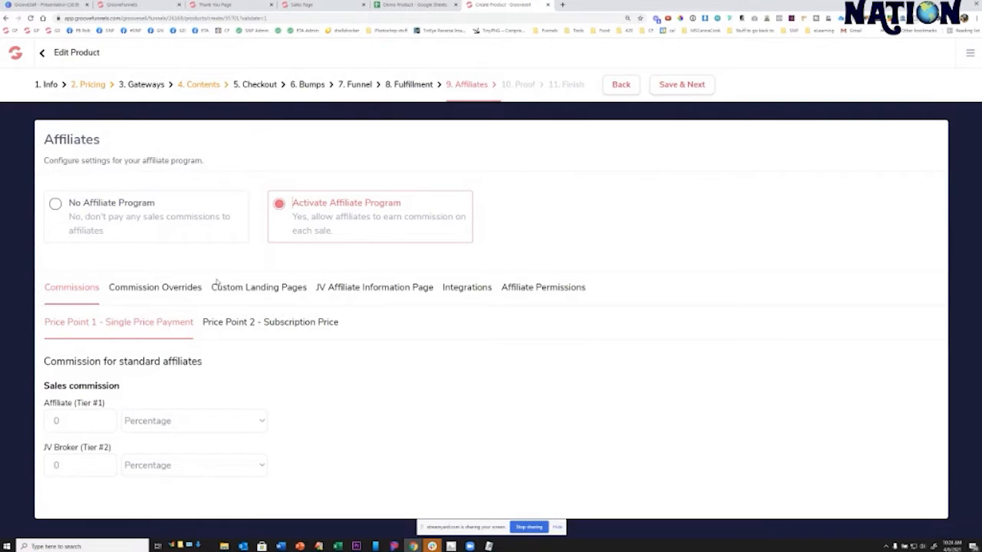
pyautogui.click(56, 205)
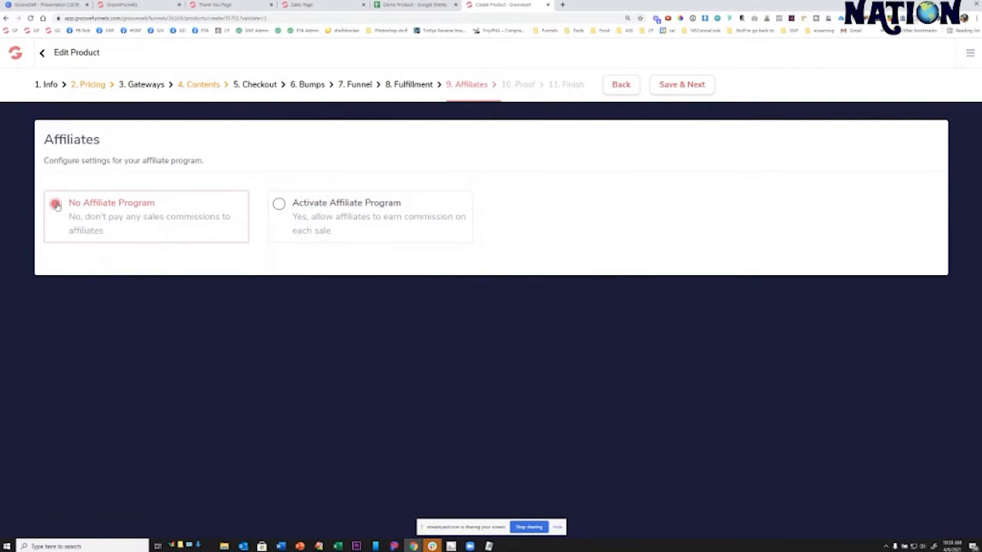
pyautogui.click(667, 88)
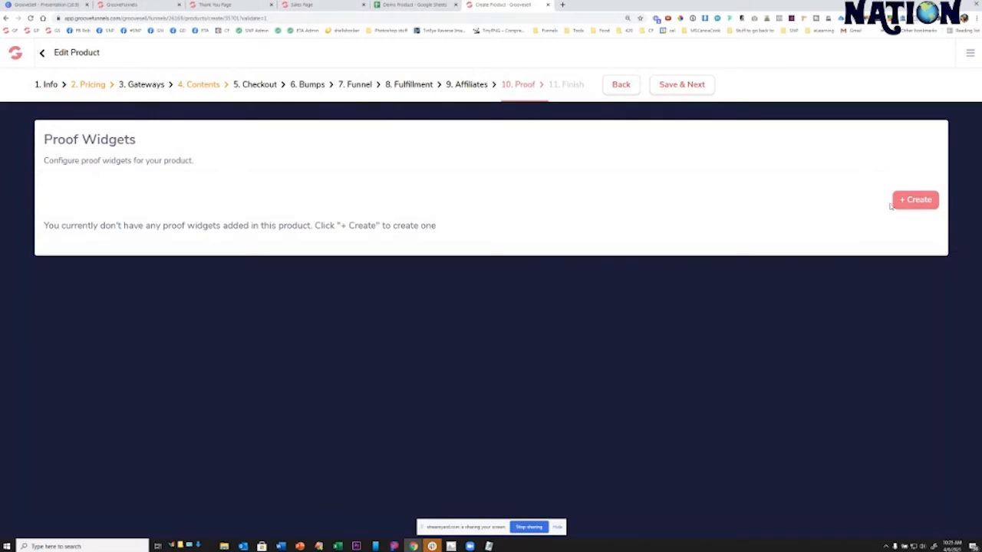
# - Start a new proof widget named Test Proof Widget with the notification text "Just Purchased Our Demo Product"
pyautogui.click(913, 201)
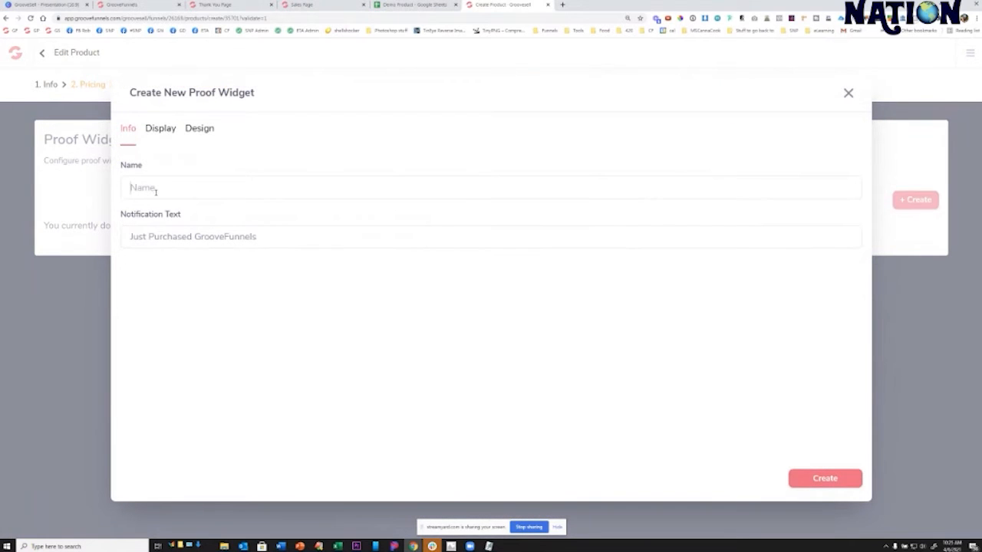
pyautogui.write('Test Proof Widget')
pyautogui.doubleClick(234, 236)
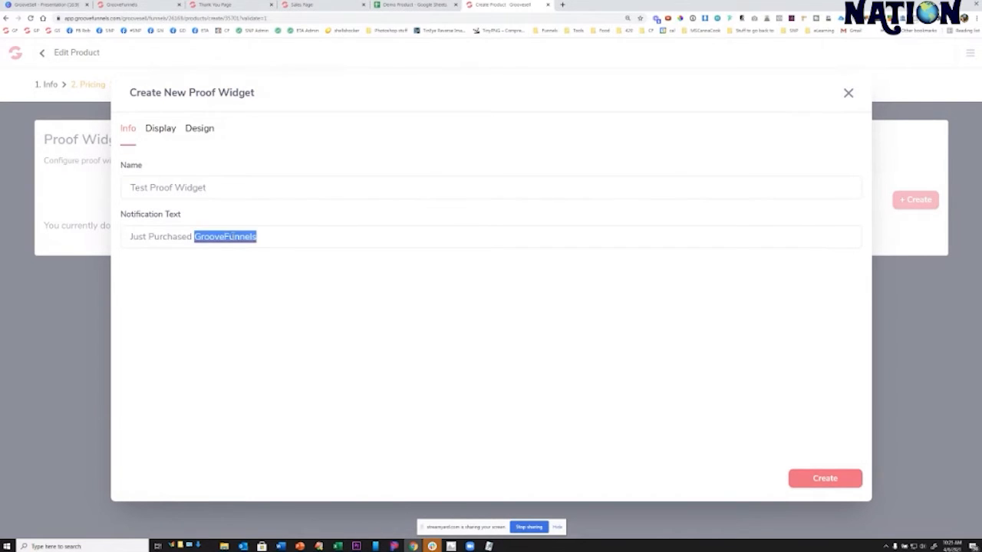
pyautogui.write('Our ')
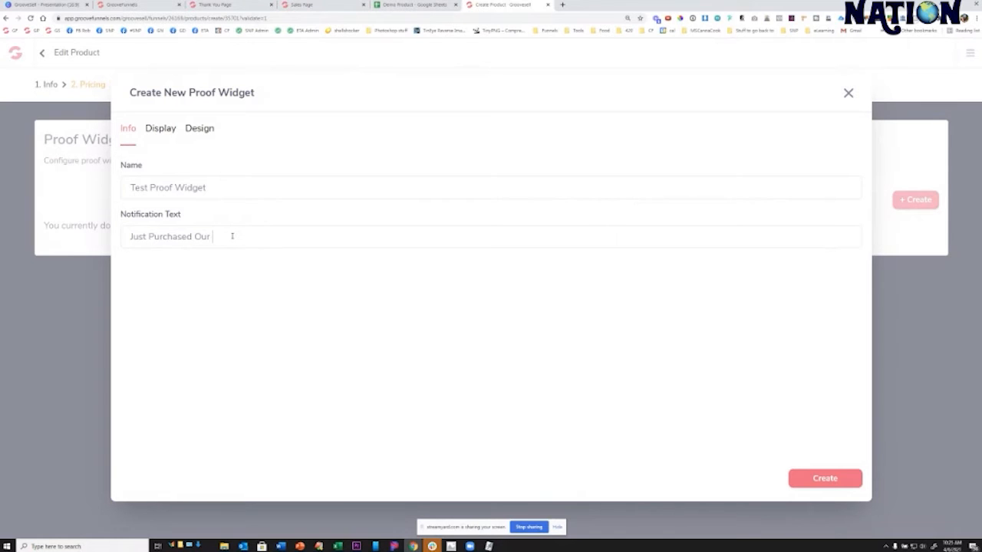
pyautogui.write('Demo Prduc')
pyautogui.press('BackSpace')
pyautogui.press('BackSpace')
pyautogui.press('BackSpace')
pyautogui.write('oduyct')
pyautogui.rightClick(259, 239)
pyautogui.click(273, 244)
# - Choose the proof widget's delay between notifications and how long each notification should show
pyautogui.click(162, 130)
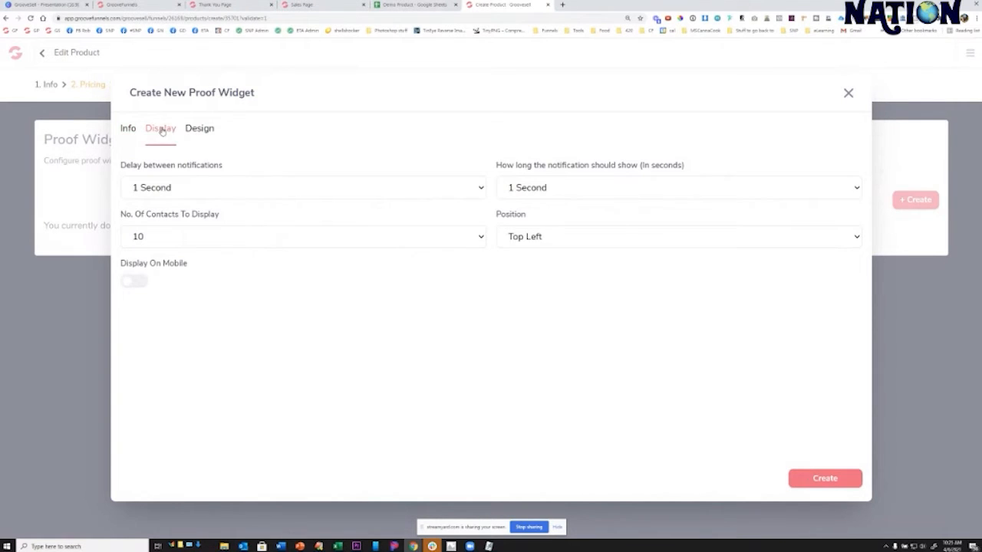
pyautogui.click(236, 192)
pyautogui.click(184, 255)
pyautogui.click(585, 189)
pyautogui.click(571, 214)
# - Set the proof widget's title color to blue in its design settings
pyautogui.click(203, 130)
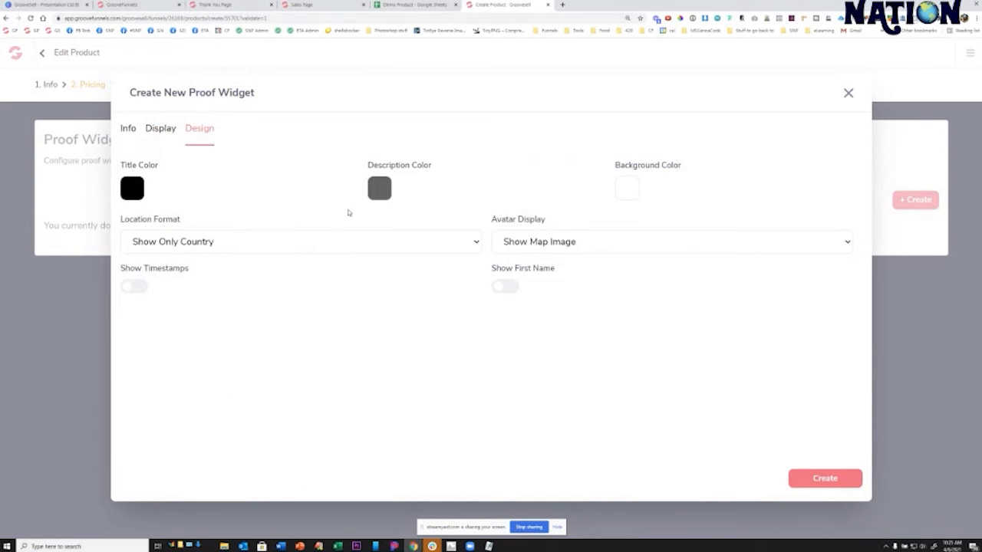
pyautogui.click(132, 188)
pyautogui.click(132, 238)
# - Set the proof widget's description color to a custom purple with RGB values 127, 48, 192
pyautogui.click(384, 191)
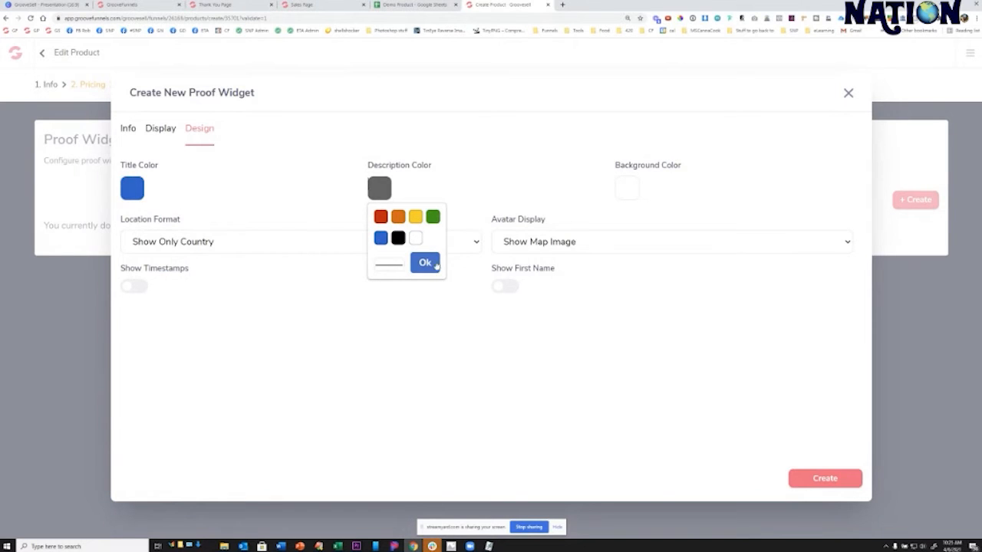
pyautogui.click(393, 268)
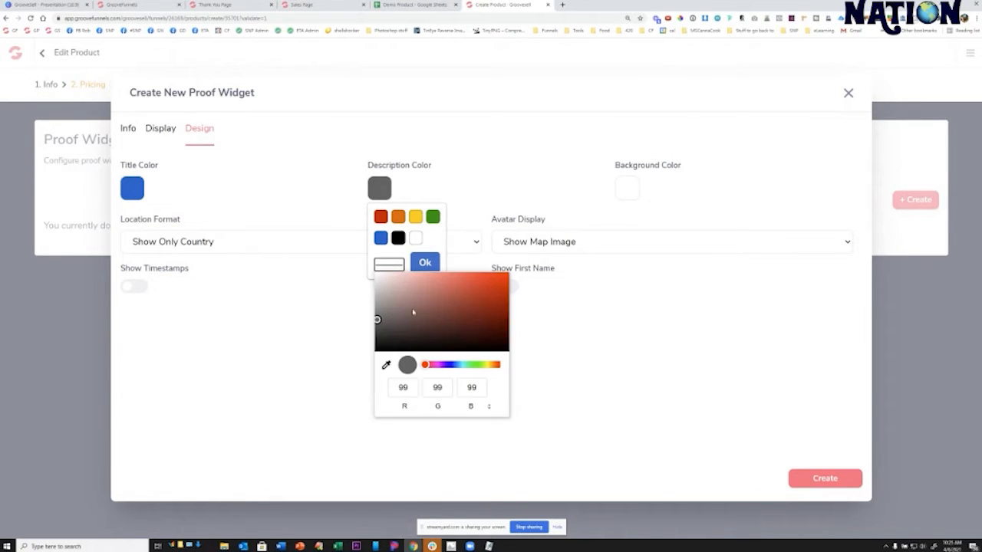
pyautogui.click(448, 288)
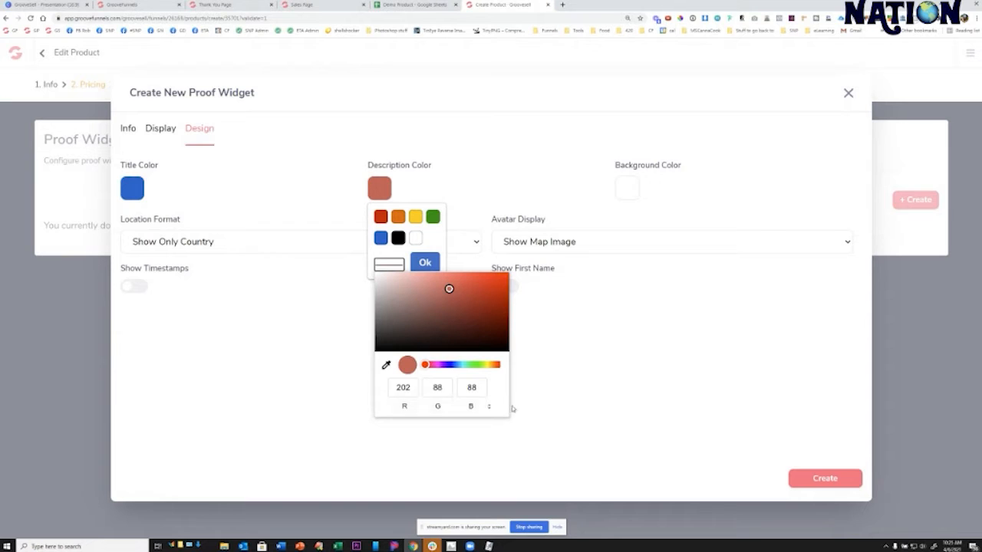
pyautogui.click(454, 304)
pyautogui.click(486, 280)
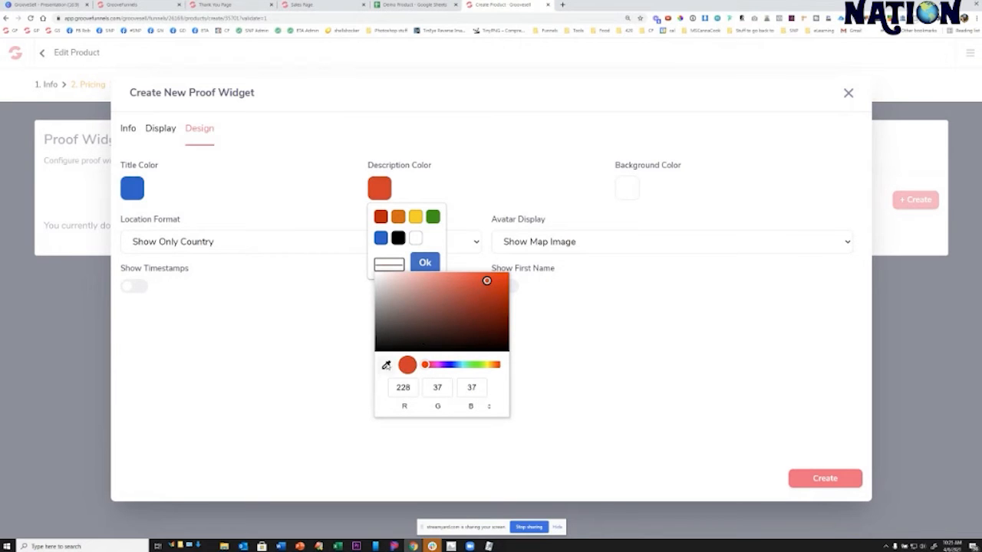
pyautogui.click(386, 365)
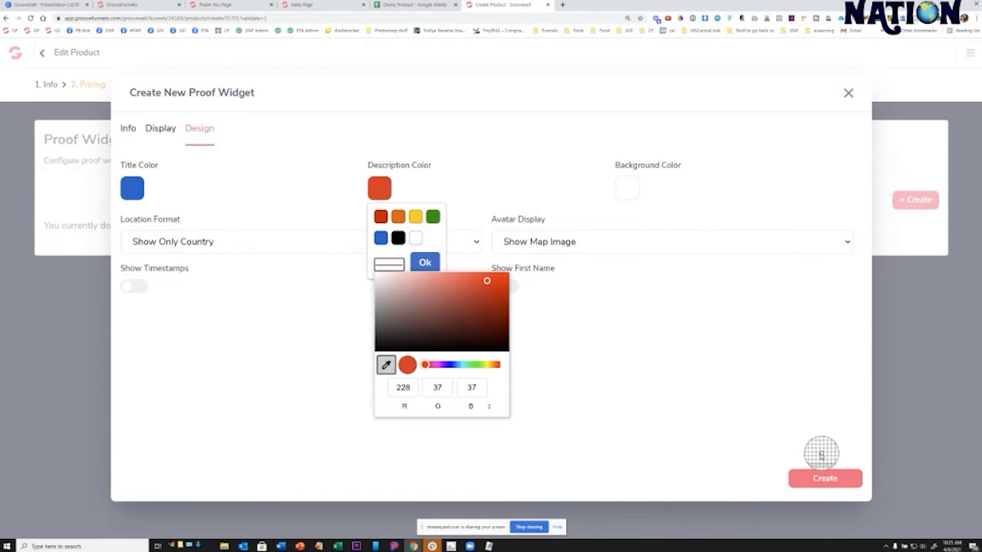
pyautogui.click(782, 478)
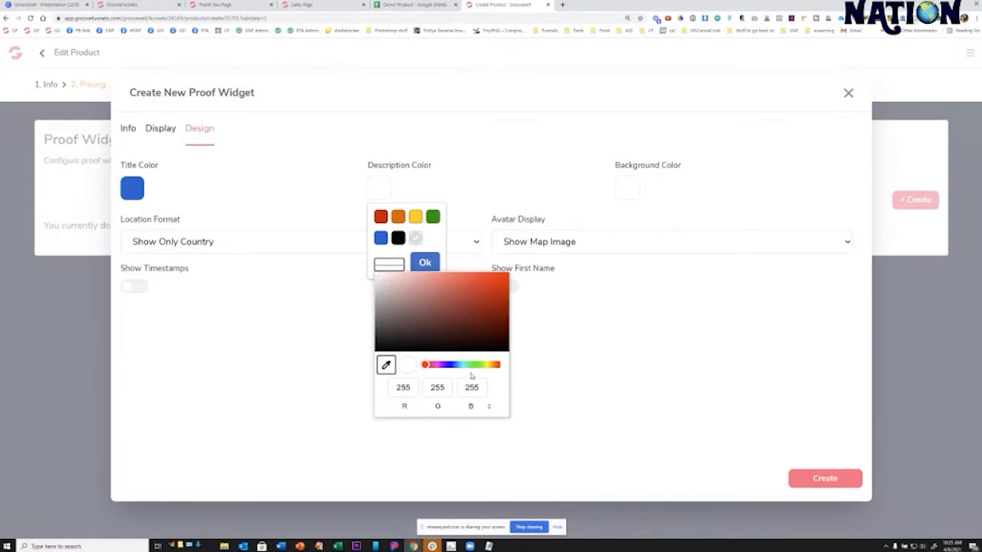
pyautogui.moveTo(425, 365); pyautogui.dragTo(443, 365)
pyautogui.click(472, 292)
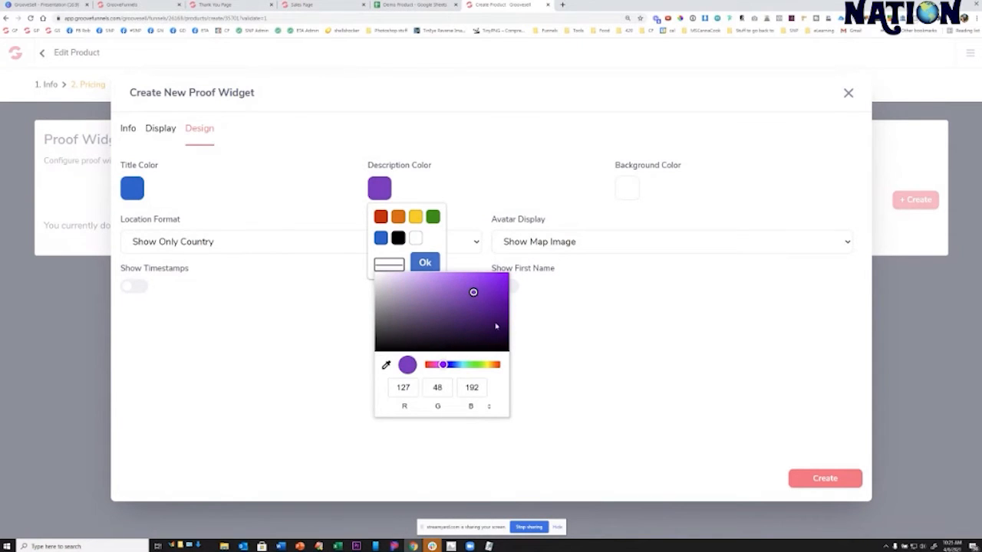
pyautogui.click(422, 265)
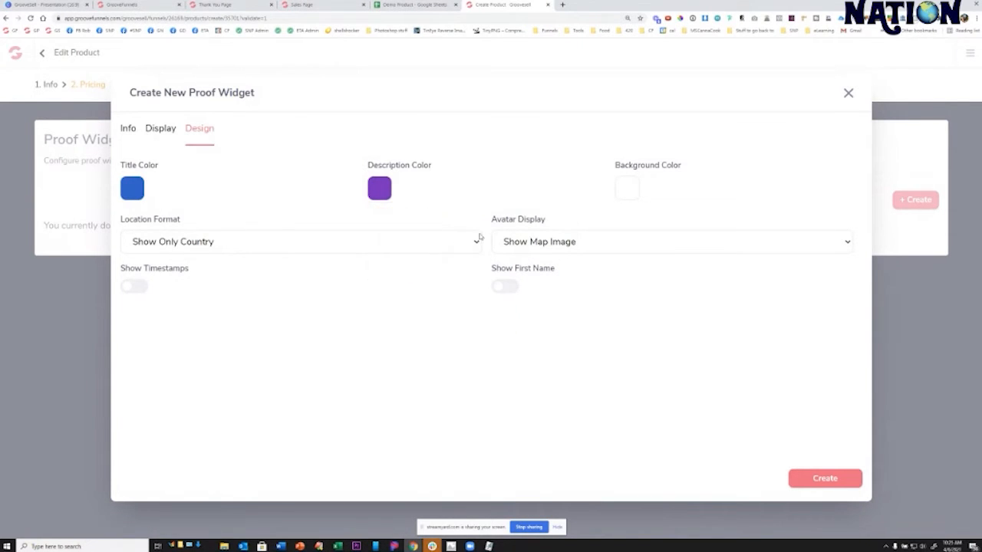
# - Set the widget's location format to Show City, Then Country and its avatar display to Show Gravatar
pyautogui.click(198, 244)
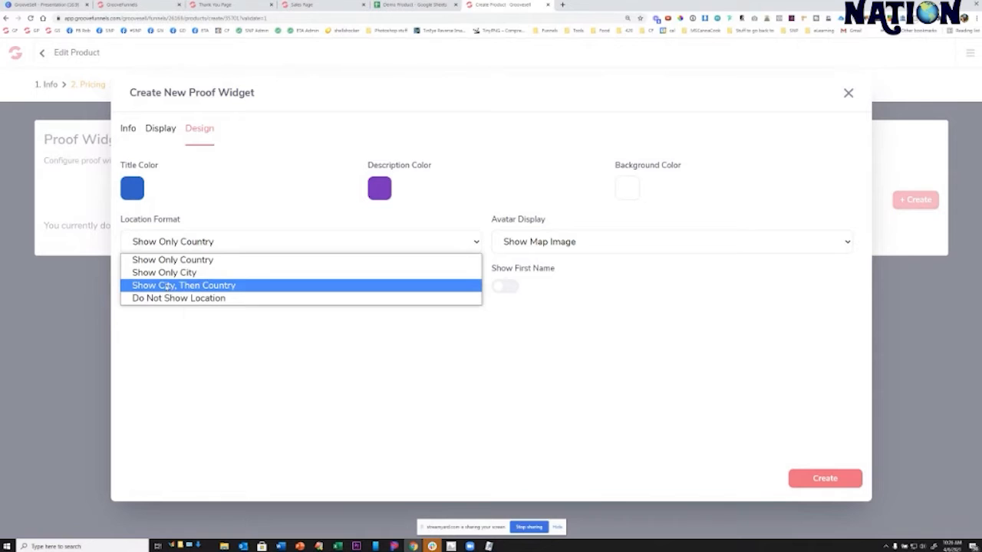
pyautogui.click(205, 286)
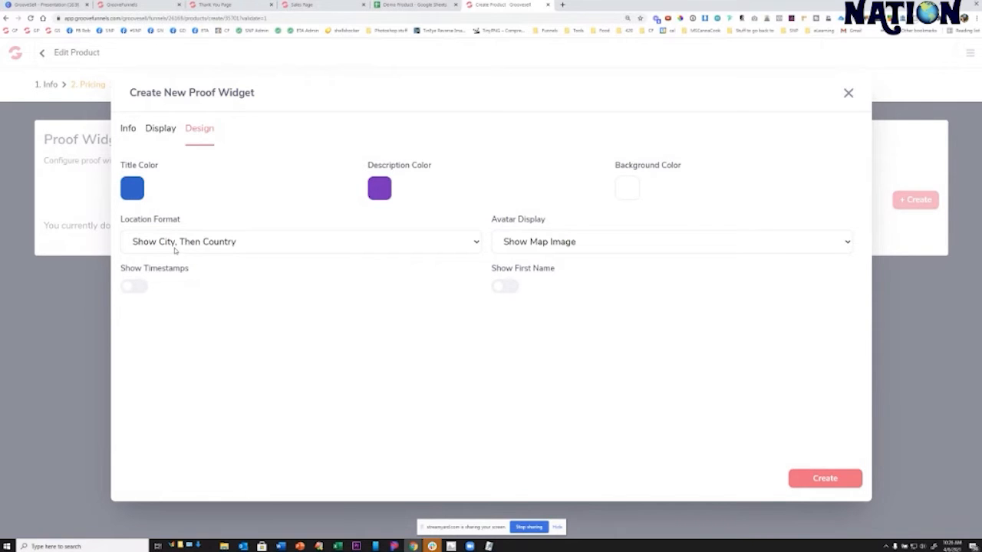
pyautogui.click(575, 245)
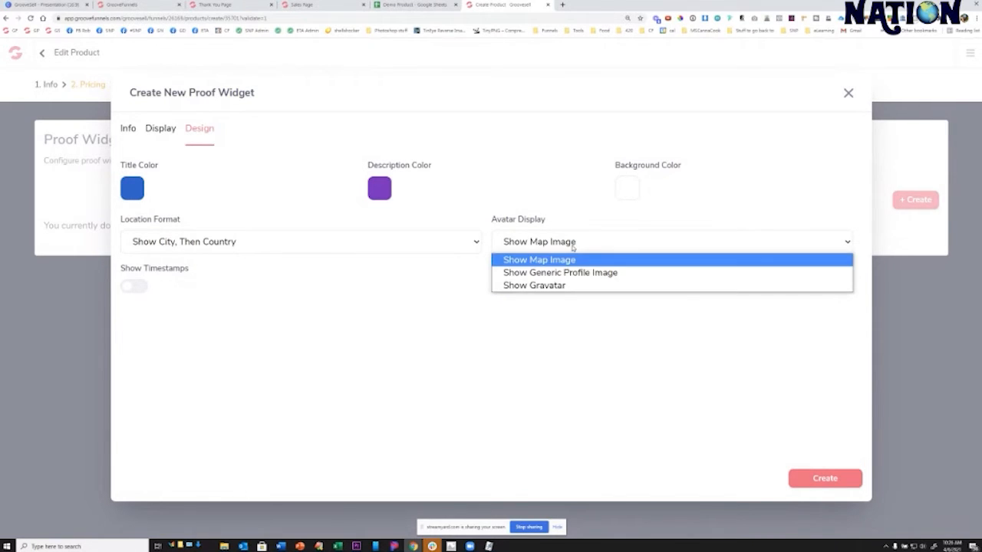
pyautogui.click(550, 286)
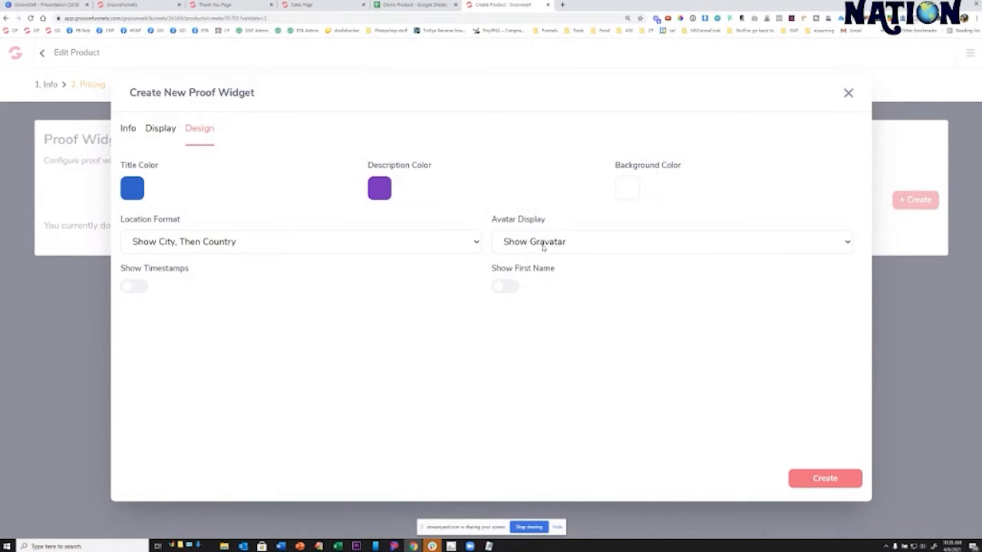
# - Turn on Show First Name, create the proof widget, and save the product's proof settings
pyautogui.click(508, 286)
pyautogui.click(823, 480)
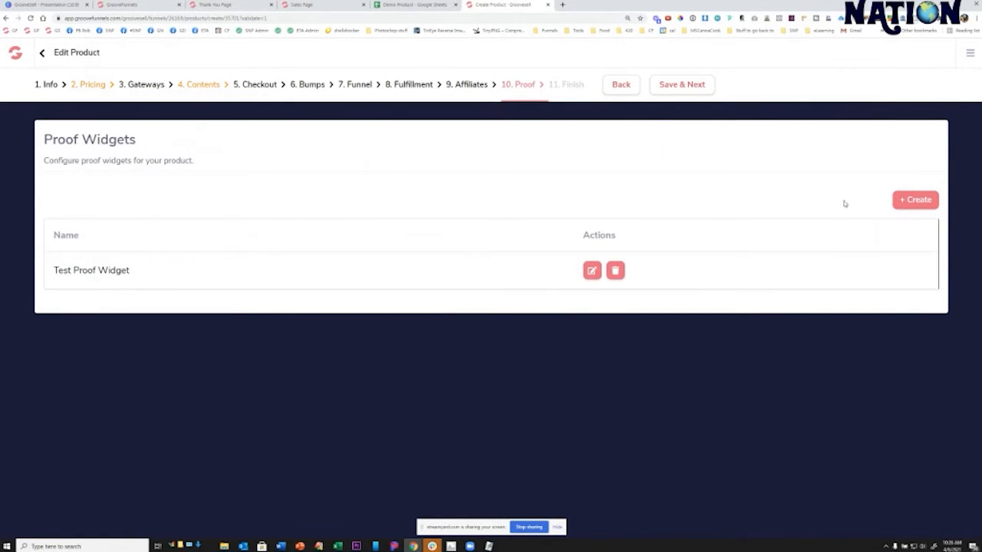
pyautogui.click(671, 85)
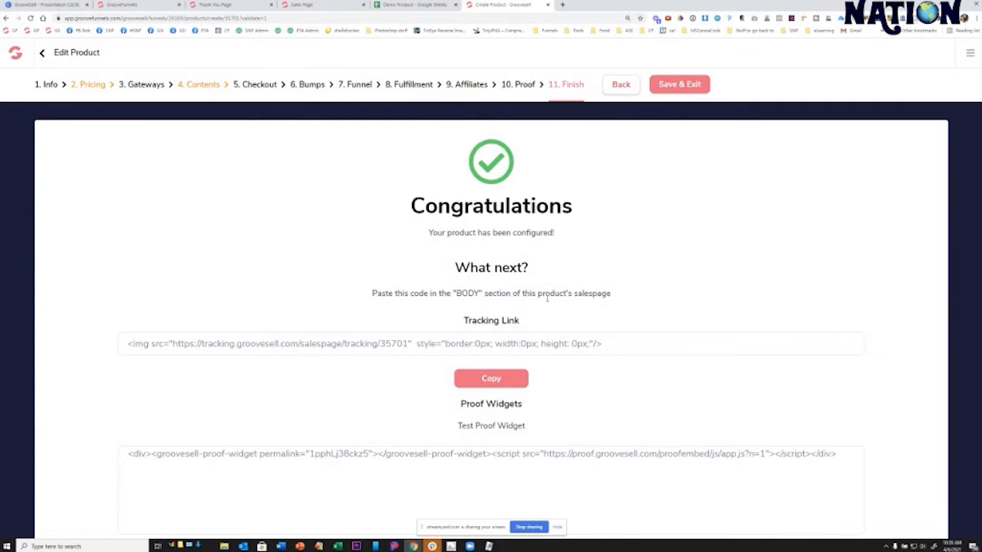
# - Copy the product's sales page tracking code and open Funnel 1 - Sales Page in the GroovePages builder
pyautogui.click(491, 378)
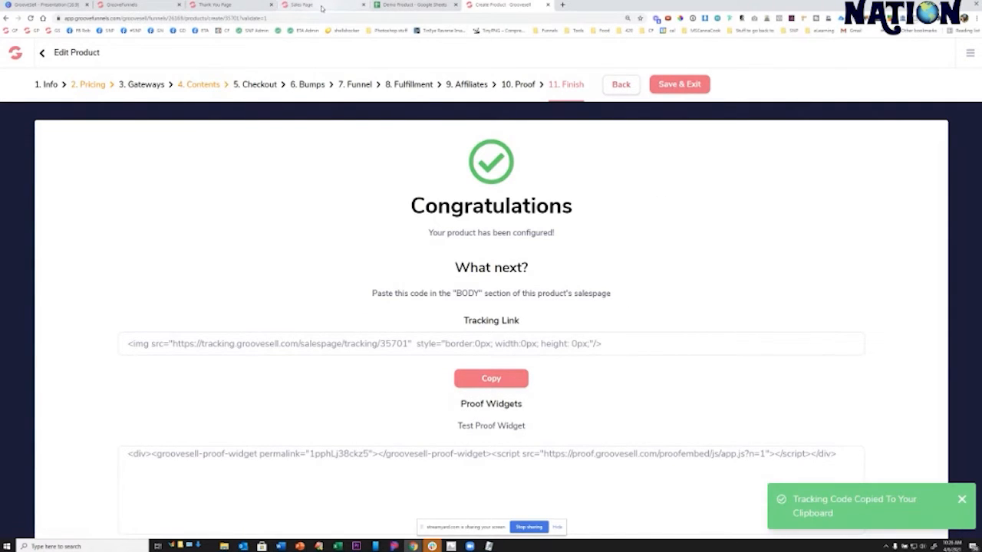
pyautogui.click(130, 6)
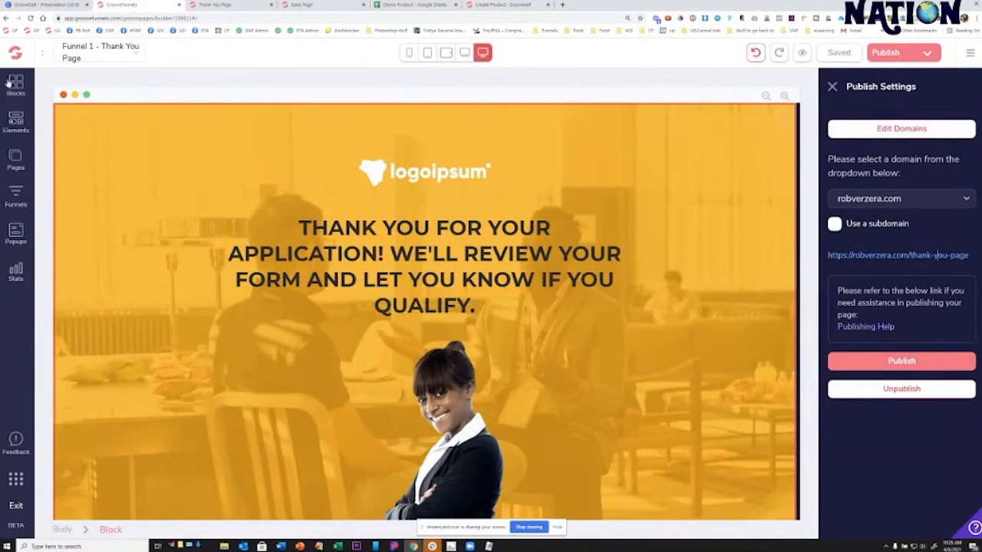
pyautogui.click(102, 54)
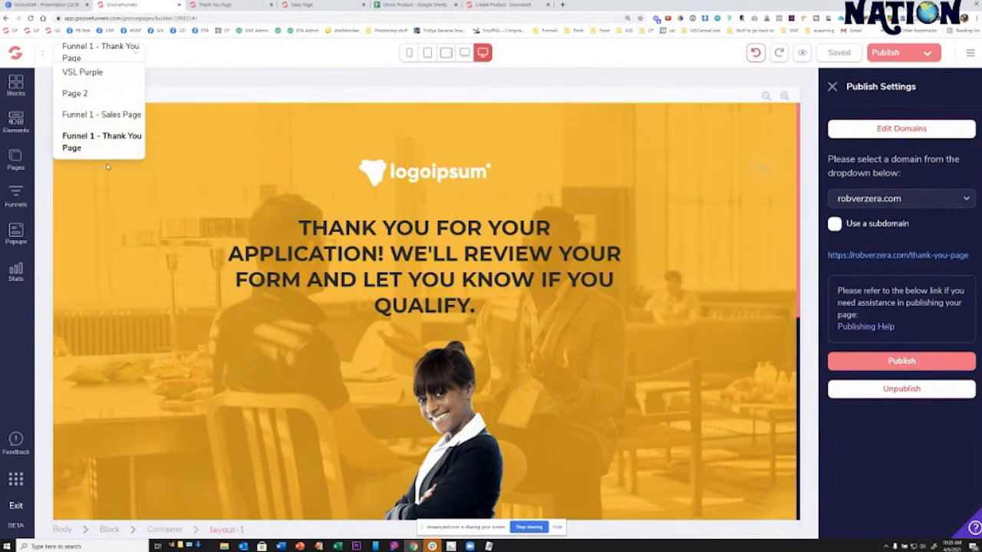
pyautogui.click(103, 114)
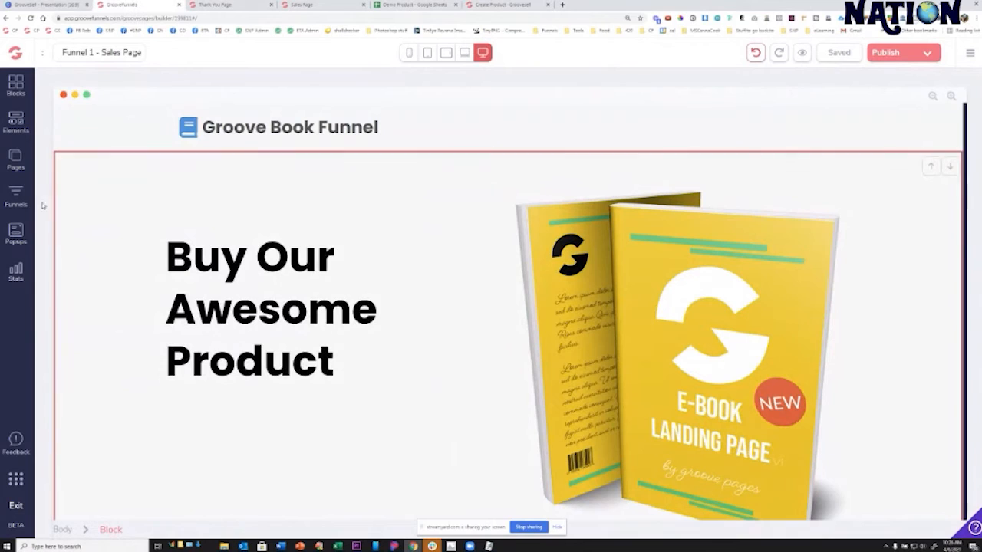
# - Open the list of funnels in the page builder
pyautogui.click(15, 194)
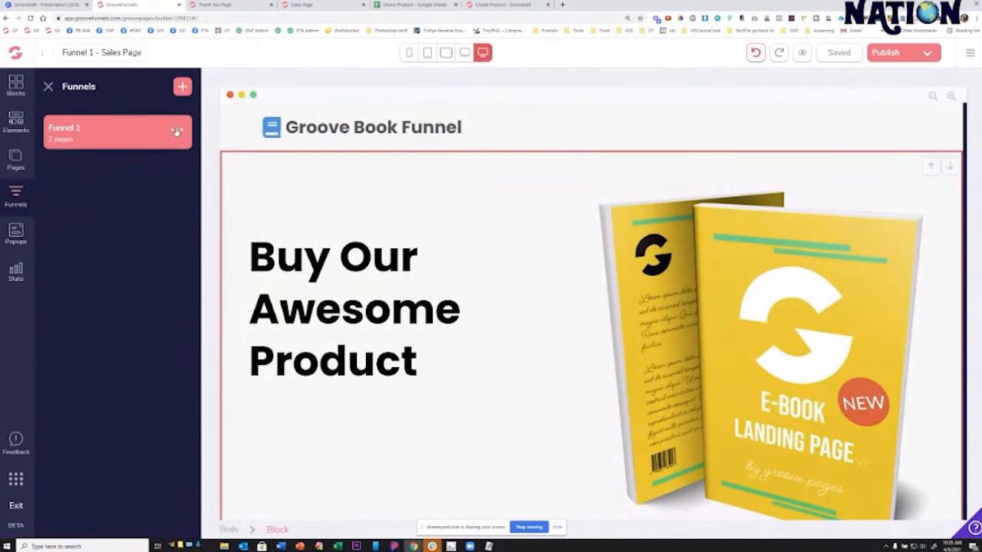
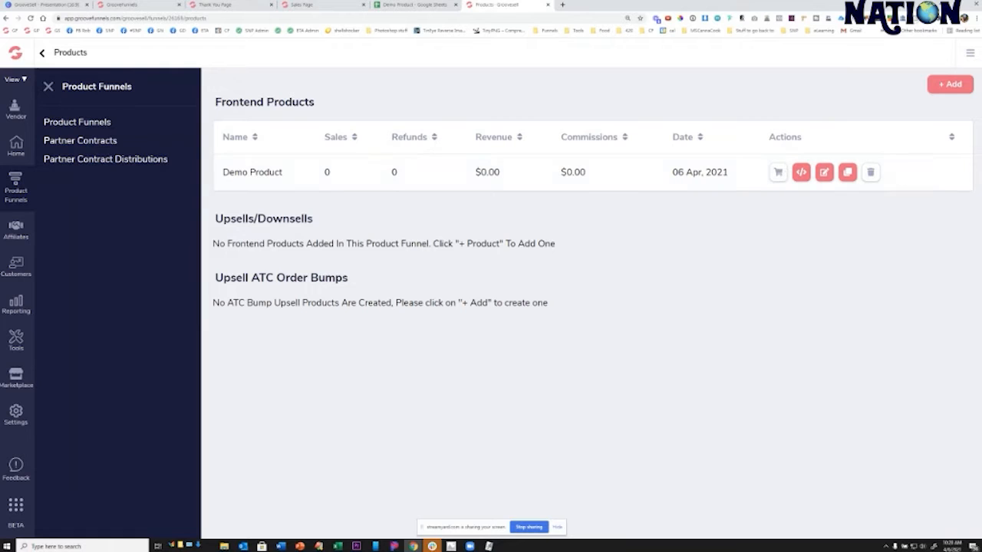
# - Make the Demo Product funnel live with the subdomain demoproduct
pyautogui.click(99, 125)
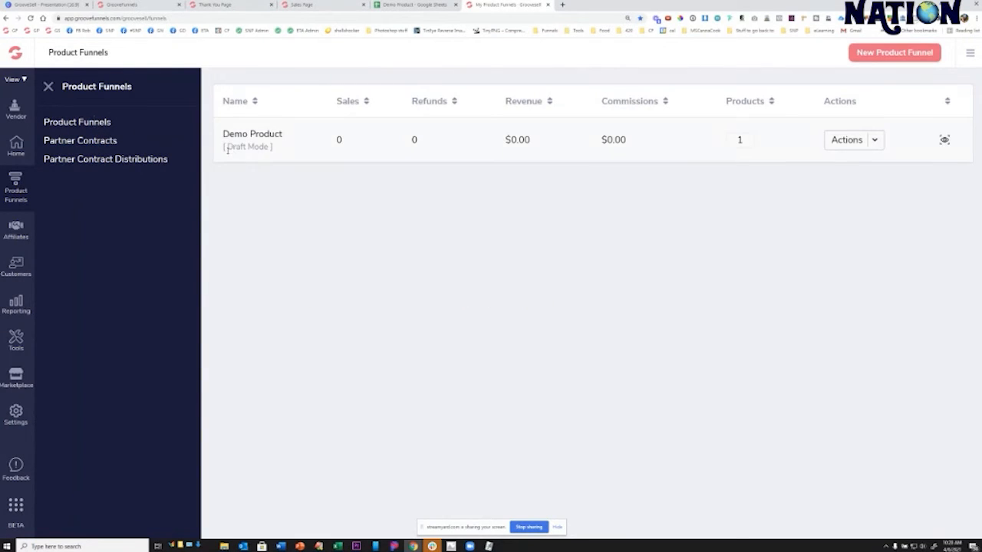
pyautogui.click(864, 141)
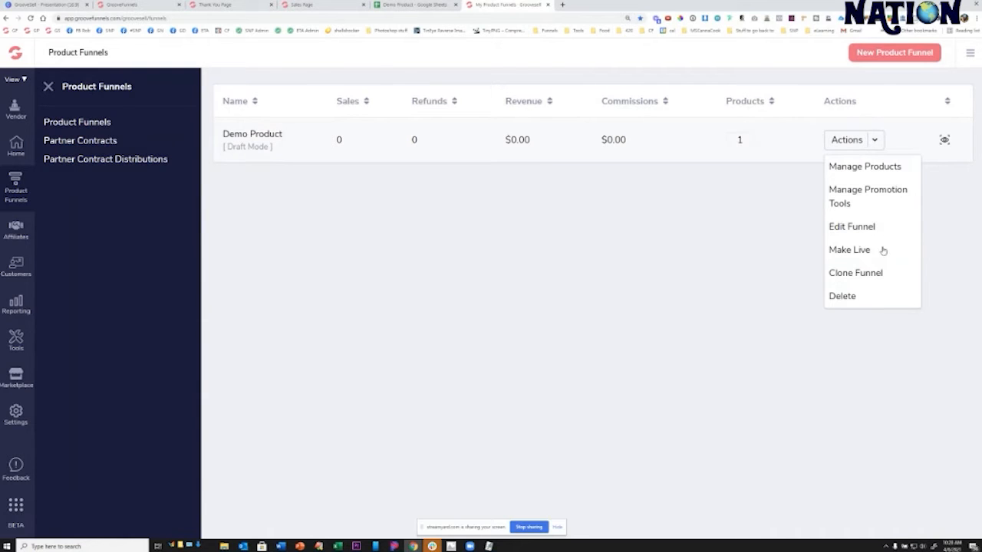
pyautogui.click(852, 254)
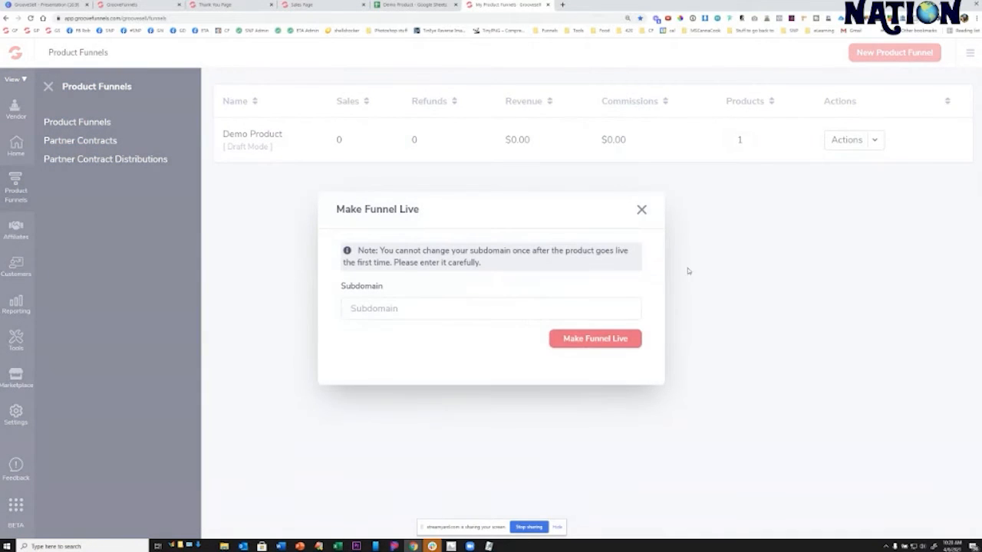
pyautogui.click(392, 308)
pyautogui.write('demoproduct')
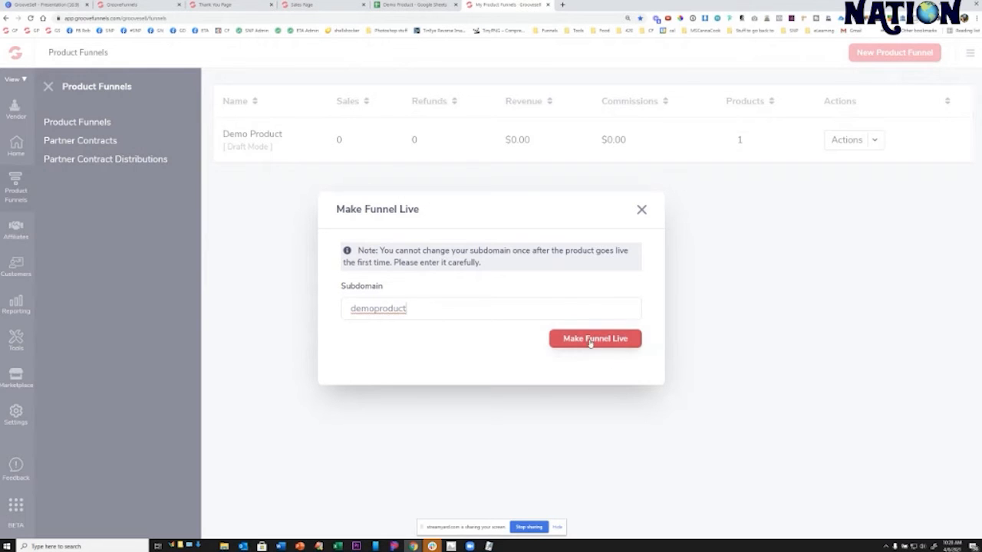
pyautogui.click(590, 342)
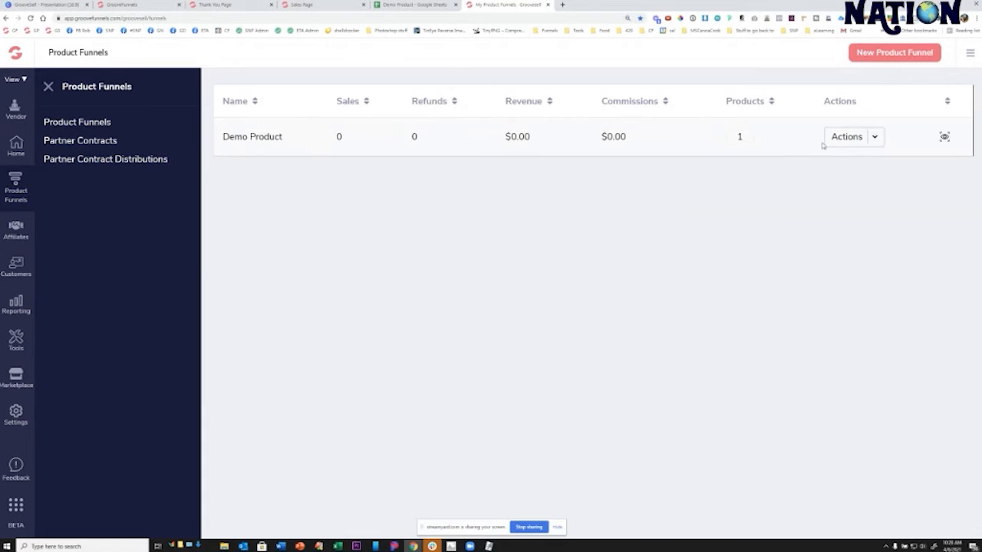
# - Look over the funnel's product list and the sales page, and open the Demo Product's checkout links
pyautogui.click(869, 145)
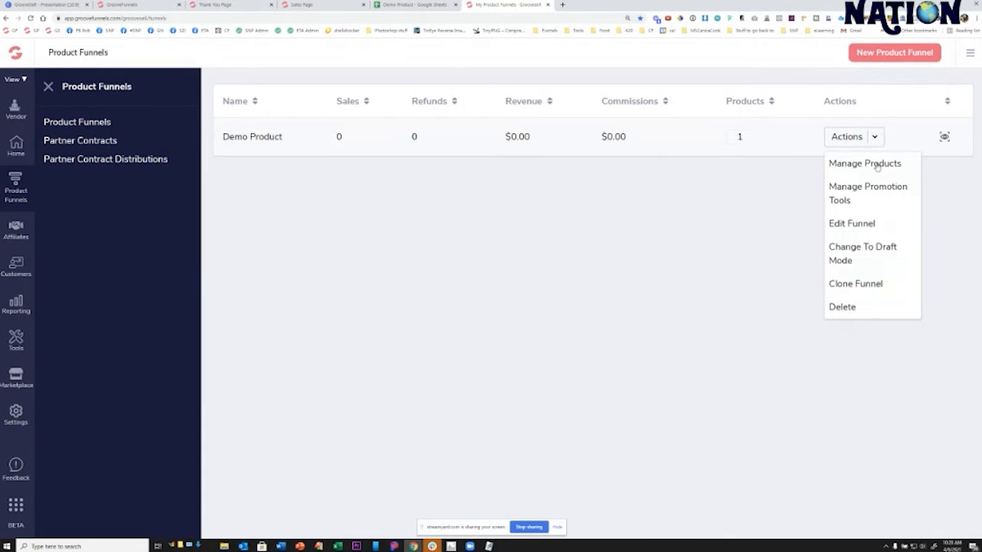
pyautogui.click(876, 164)
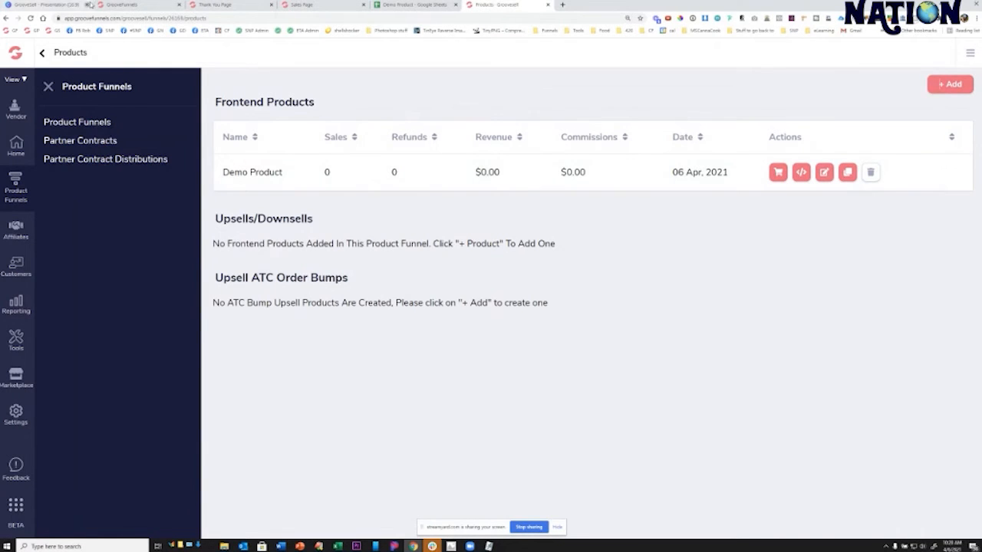
pyautogui.click(123, 4)
pyautogui.scroll(-1, 537, 230)
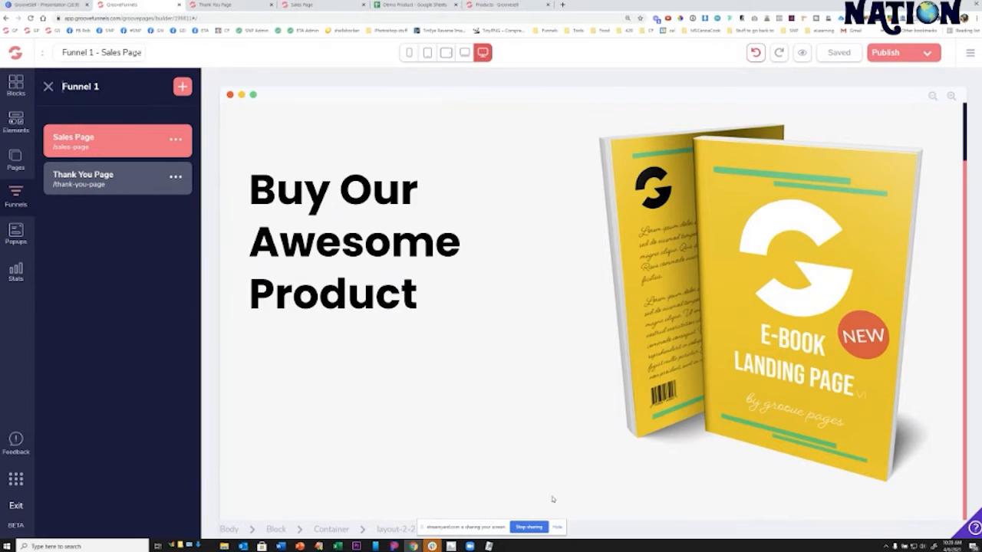
pyautogui.click(500, 4)
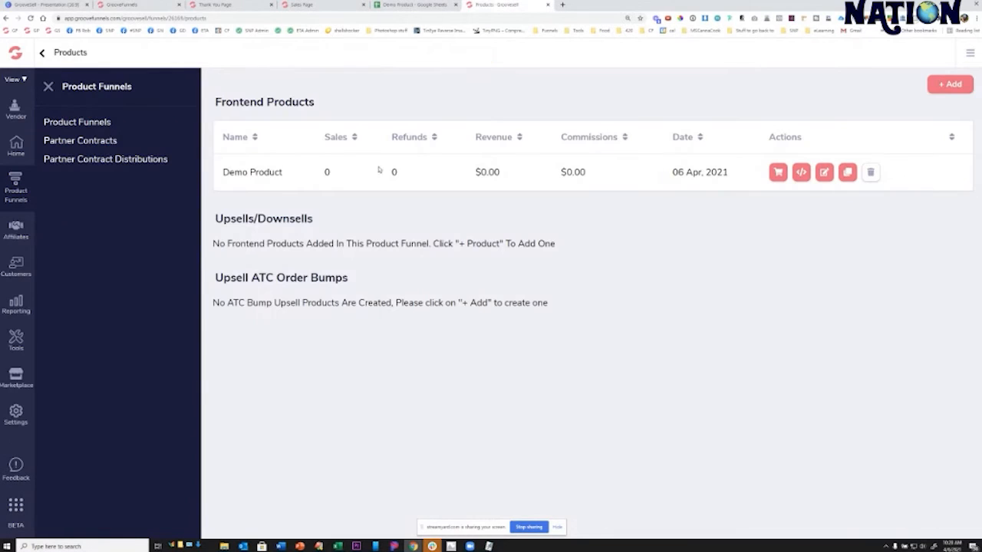
pyautogui.click(778, 175)
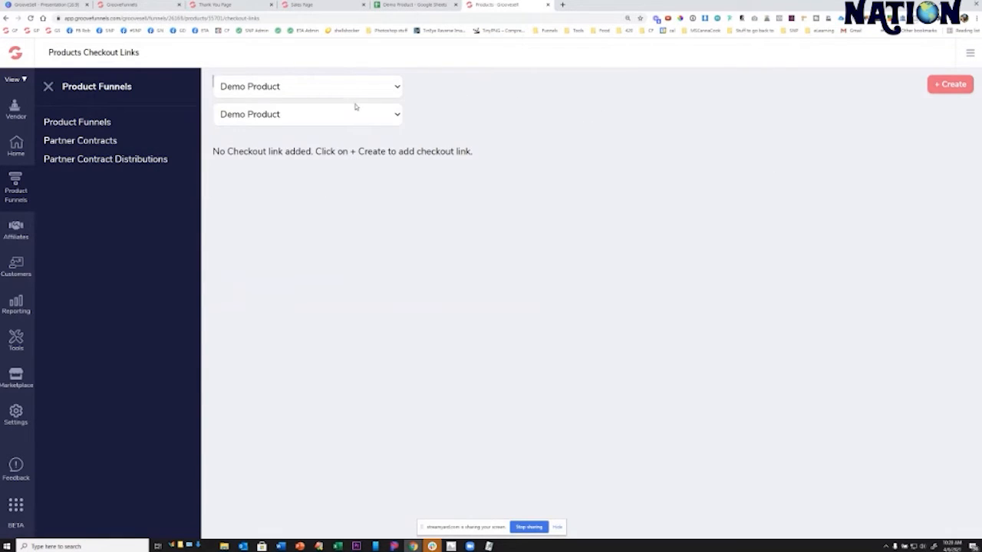
# - Check which funnel and which product are selectable for the checkout links
pyautogui.click(277, 90)
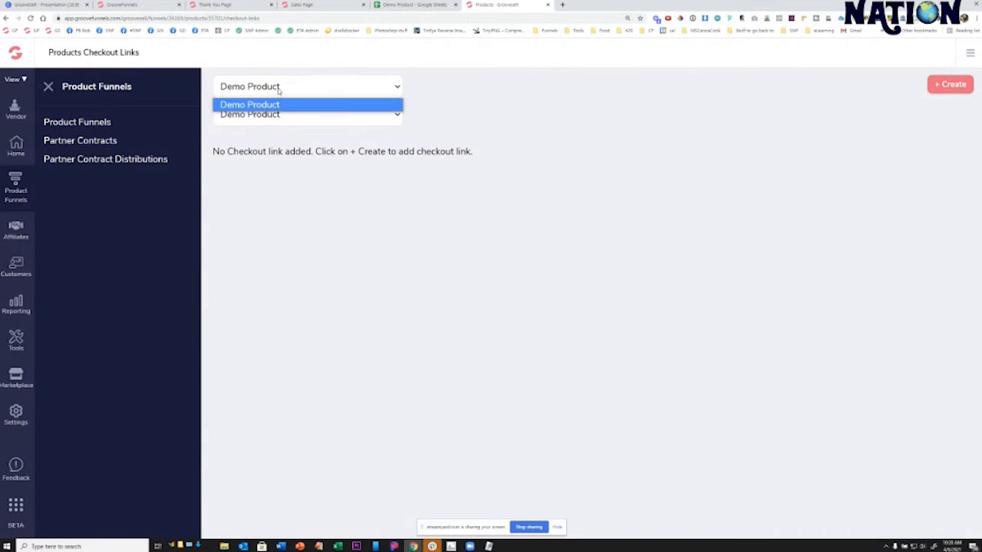
pyautogui.click(277, 90)
pyautogui.click(230, 92)
pyautogui.click(268, 90)
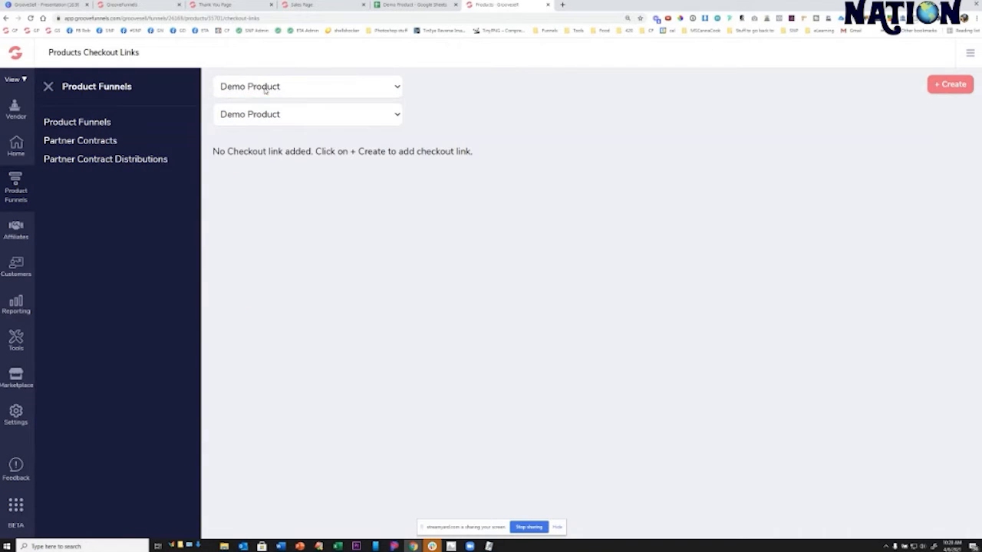
pyautogui.click(287, 116)
pyautogui.click(293, 118)
# - Rename the Demo Product funnel to Demo Product Funnel, adding Funnel to its internal name as well, and update it
pyautogui.click(83, 124)
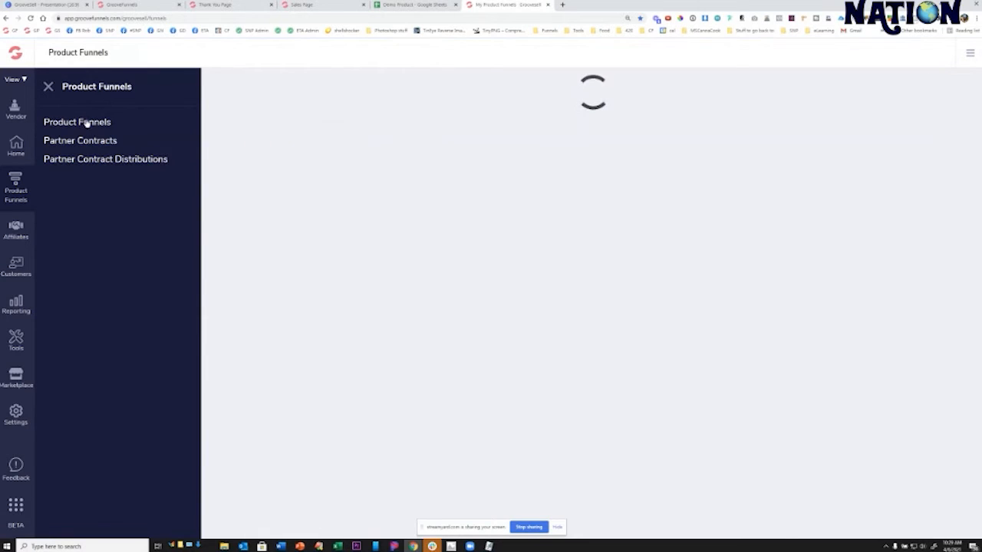
pyautogui.click(874, 141)
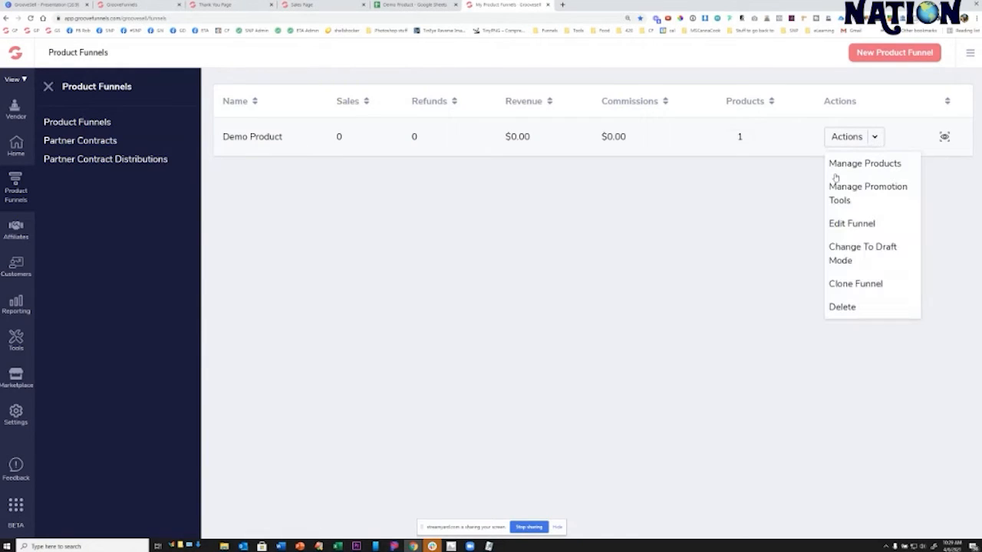
pyautogui.click(846, 223)
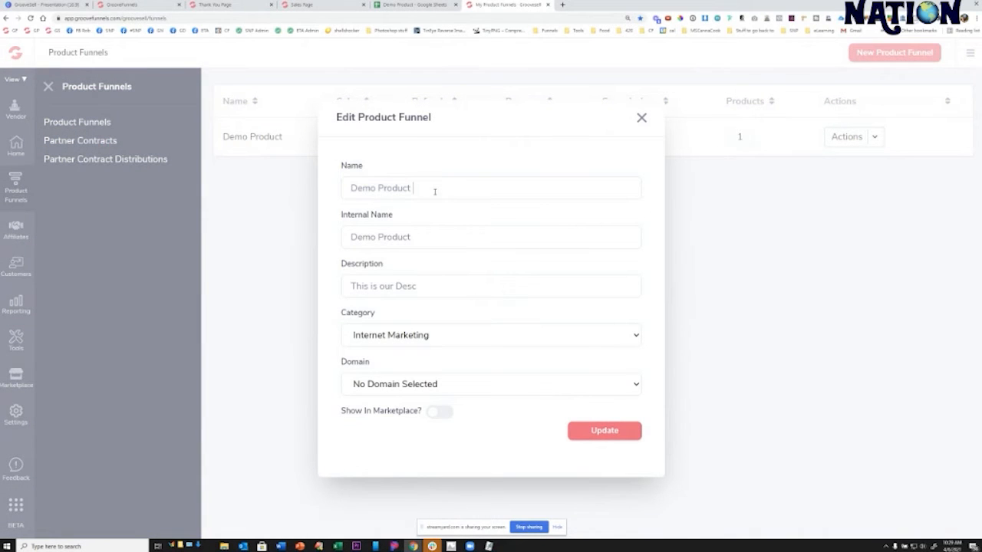
pyautogui.write('unnel')
pyautogui.moveTo(442, 188); pyautogui.dragTo(417, 188)
pyautogui.click(424, 236)
pyautogui.write('Funnel')
pyautogui.click(599, 430)
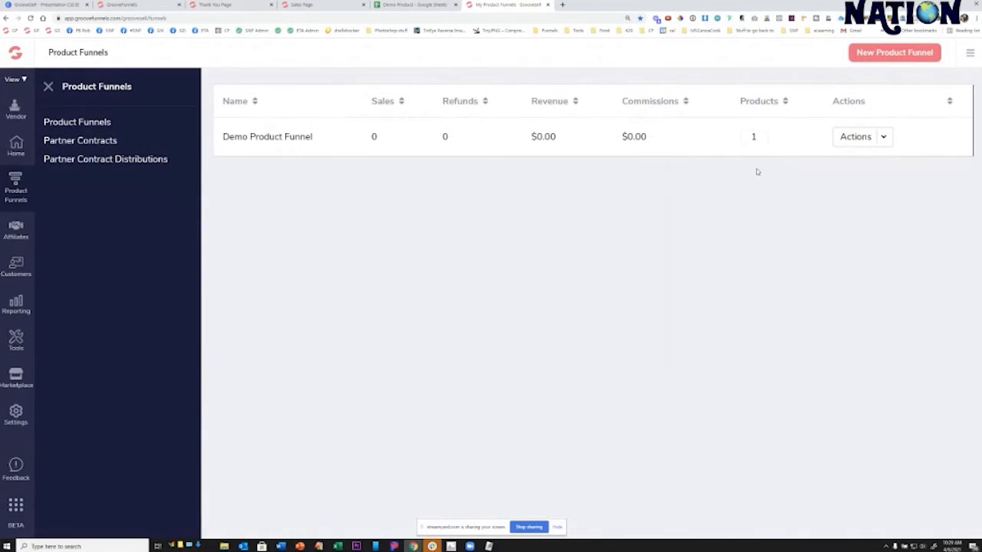
# - Open the Demo Product's checkout links with Demo Product Funnel and Demo Product selected
pyautogui.click(870, 143)
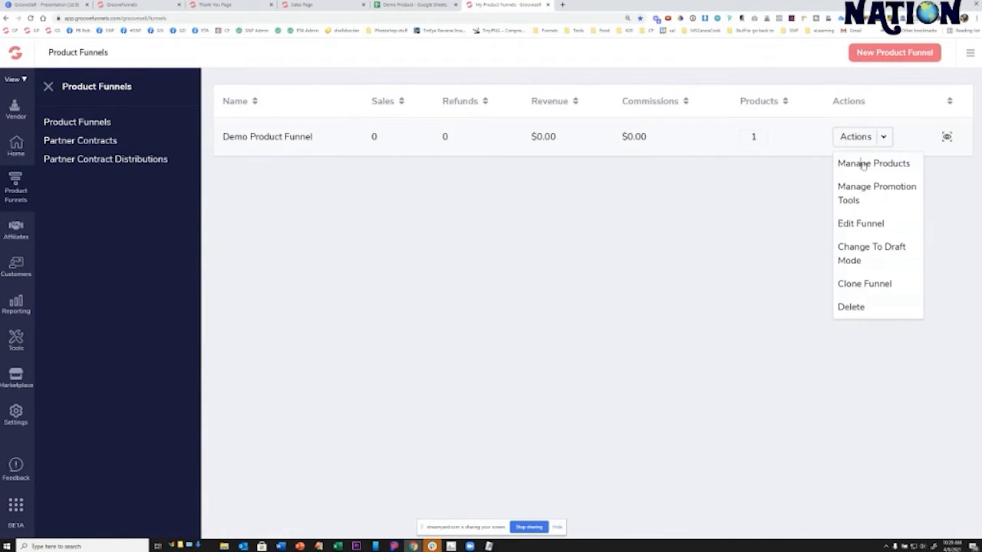
pyautogui.click(862, 163)
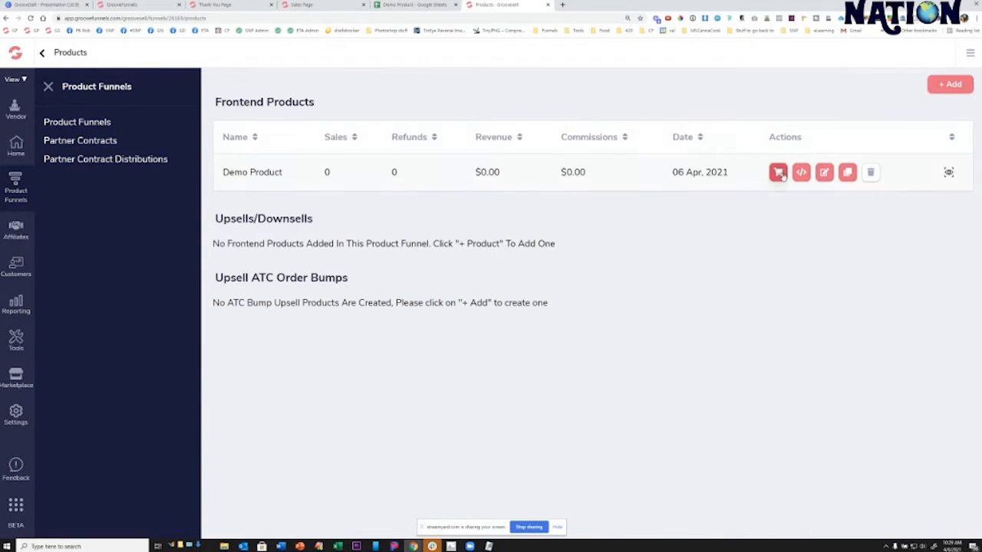
pyautogui.click(778, 174)
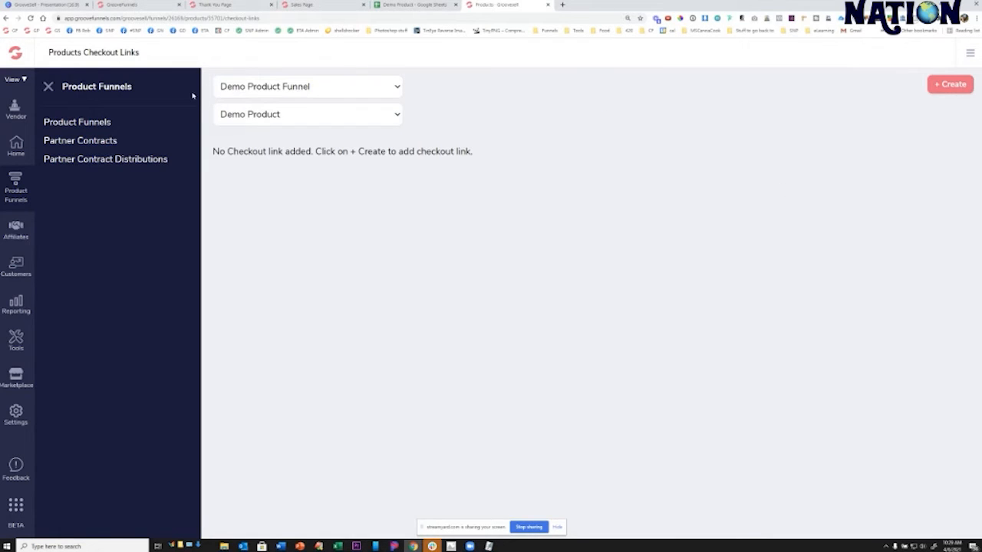
pyautogui.click(296, 90)
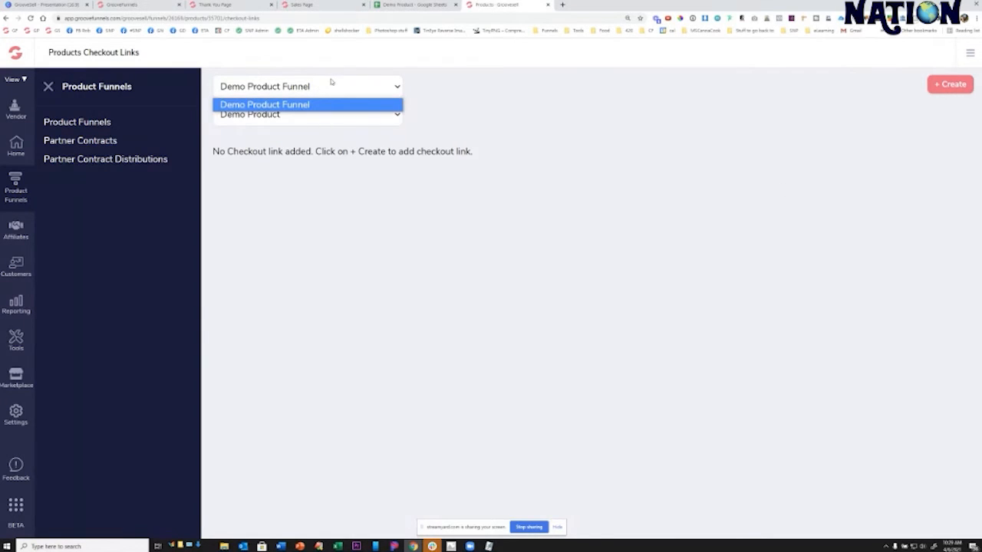
pyautogui.click(331, 82)
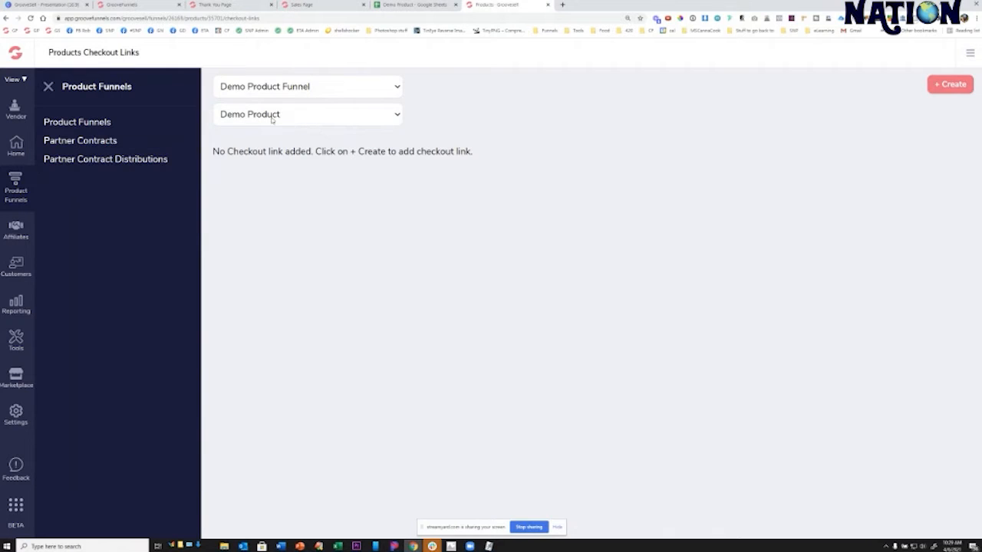
pyautogui.click(234, 120)
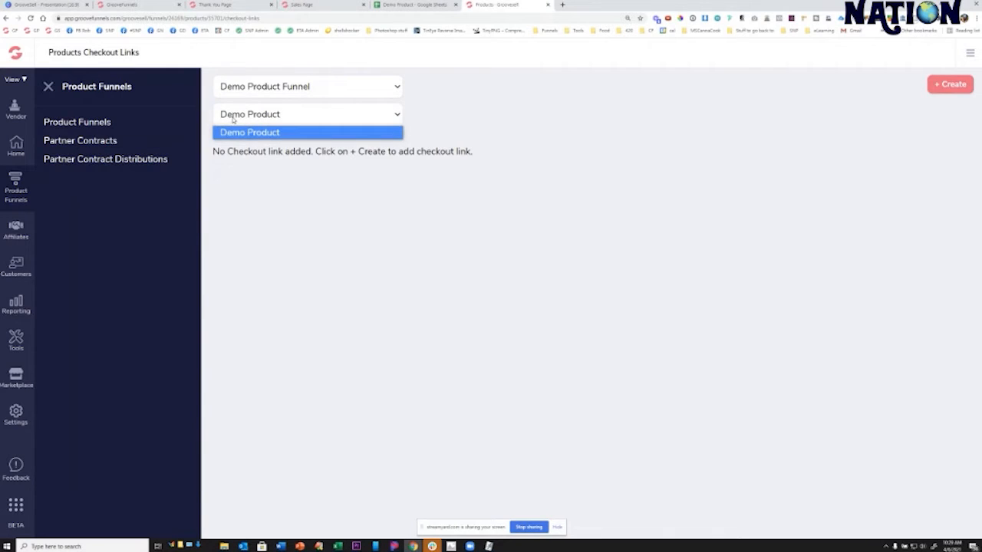
pyautogui.click(272, 135)
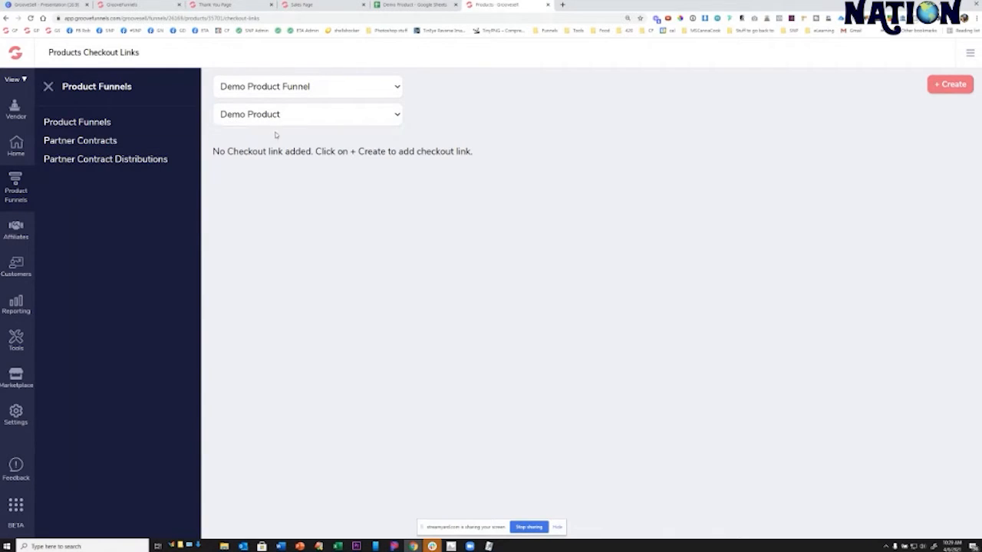
# - Create a checkout page named Demo Product Checkout and save its configuration
pyautogui.click(955, 87)
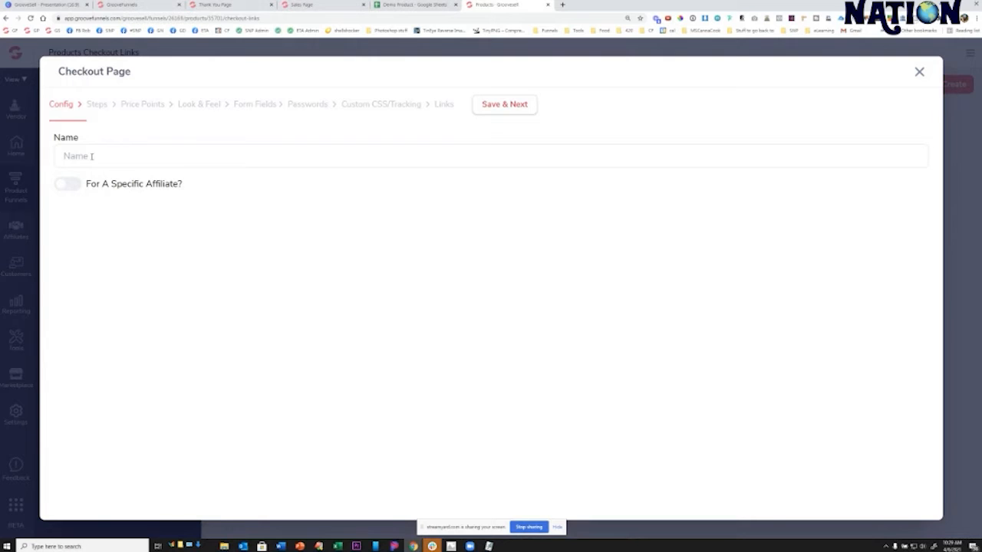
pyautogui.click(92, 157)
pyautogui.write('Demo Product Checkout')
pyautogui.click(491, 105)
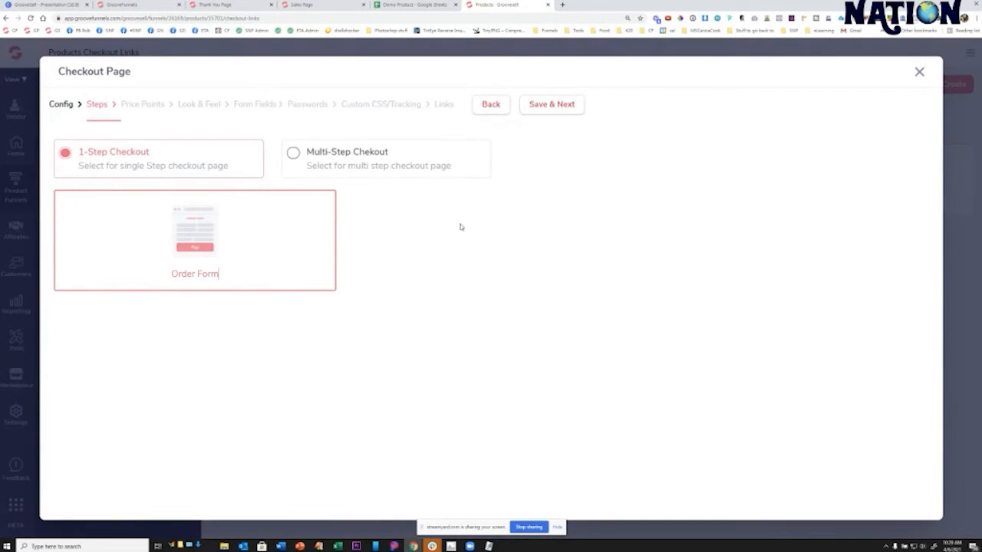
# - Set the checkout page to Multi-Step Checkout with the Email, Order Form layout, and save it with all price points enabled
pyautogui.click(295, 154)
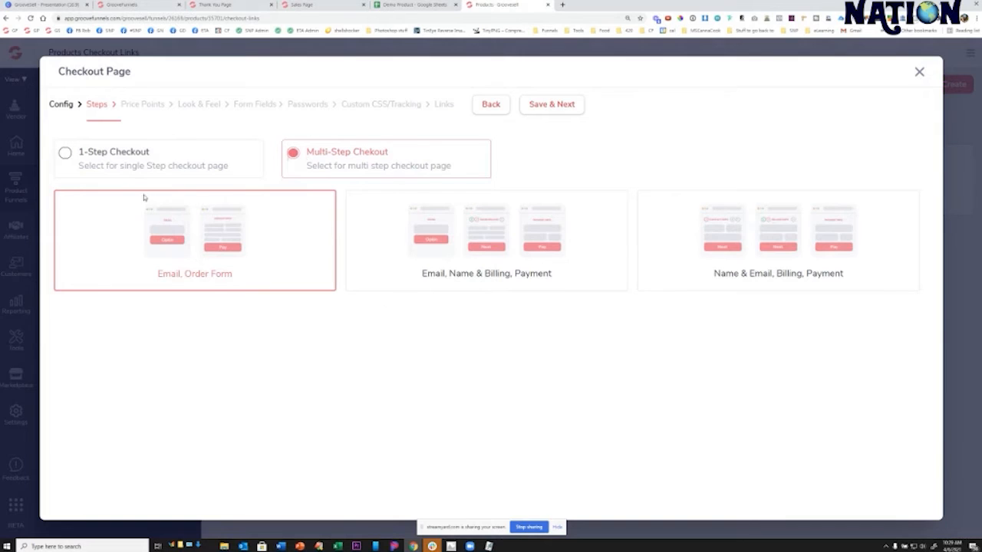
pyautogui.click(65, 154)
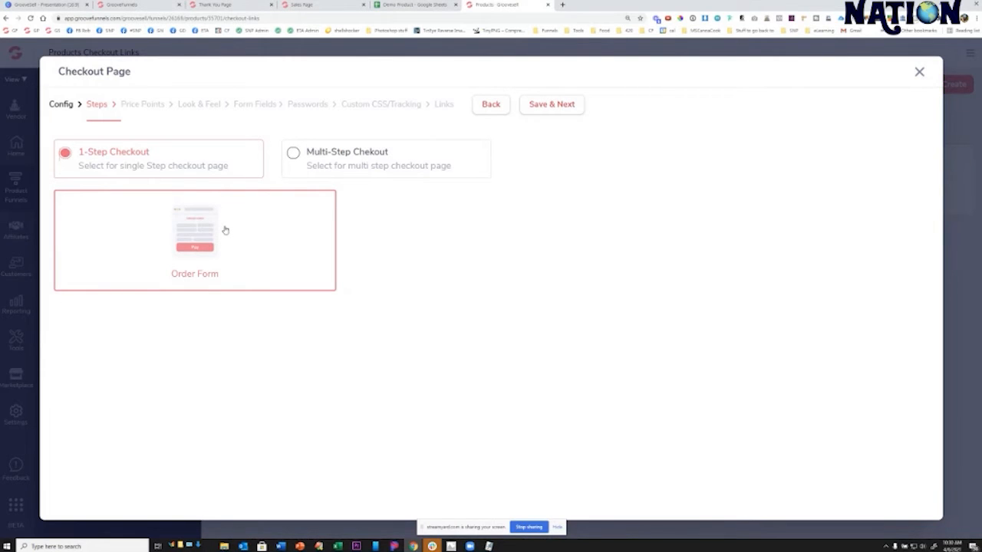
pyautogui.click(299, 156)
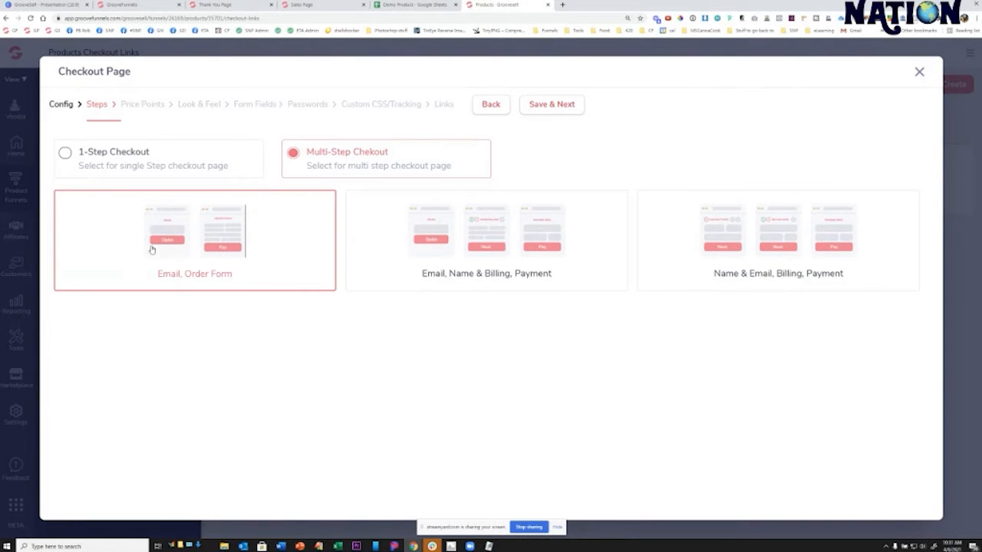
pyautogui.click(536, 104)
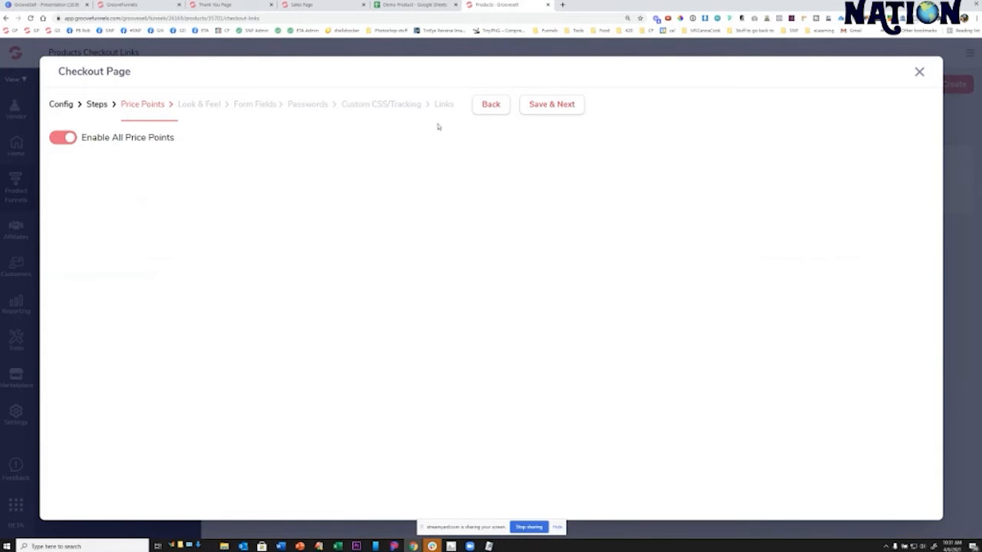
pyautogui.click(543, 104)
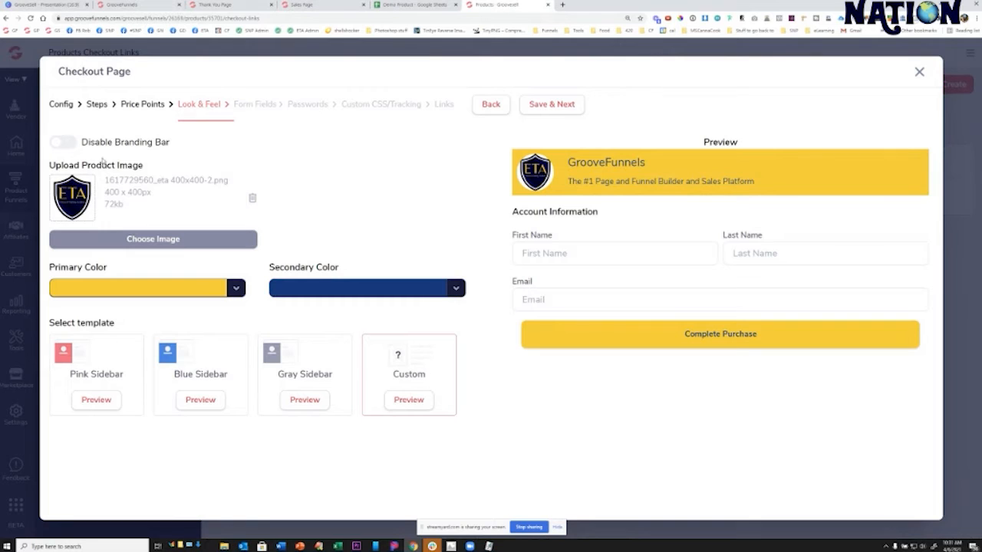
# - Save the checkout page's look and feel with the branding bar left on, and accept the default form fields
pyautogui.click(69, 146)
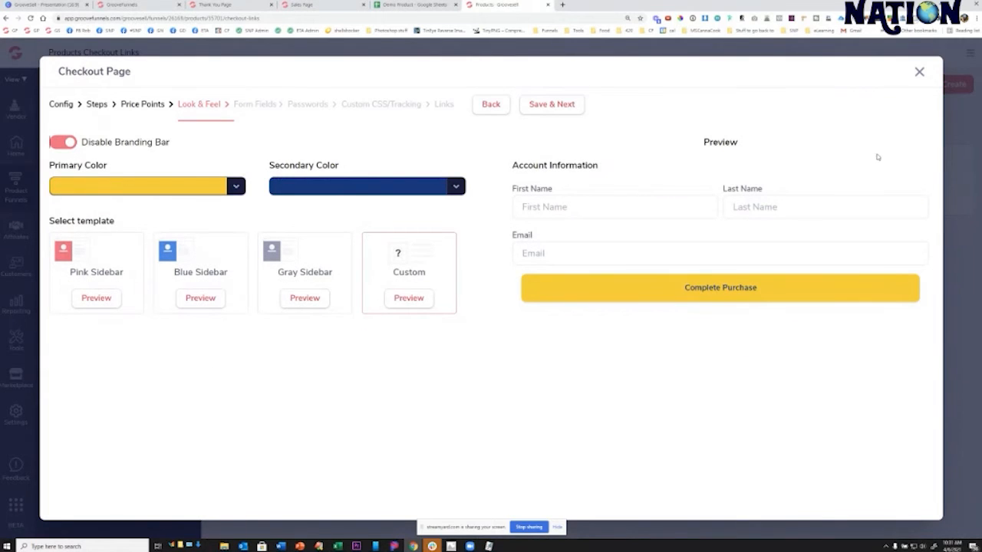
pyautogui.click(74, 145)
pyautogui.click(541, 105)
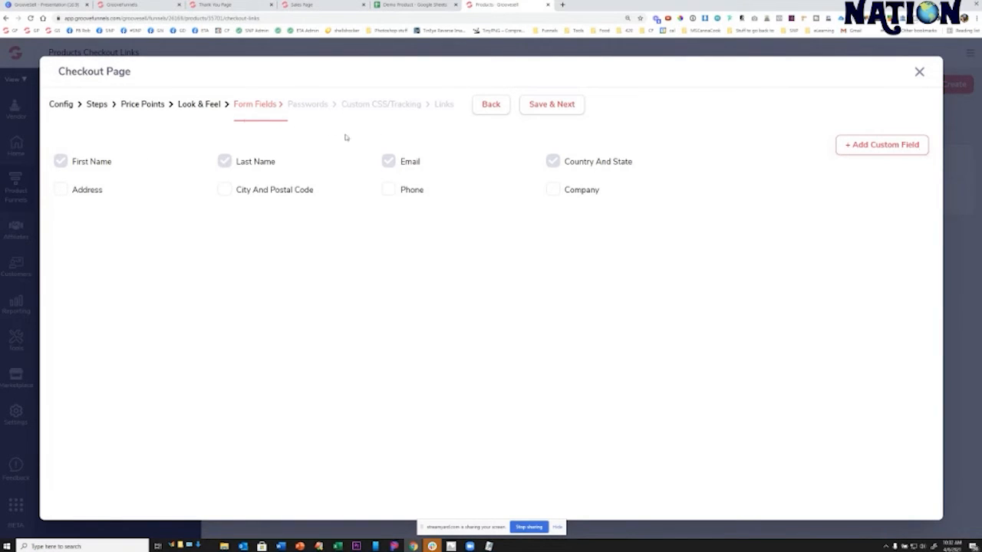
pyautogui.click(531, 107)
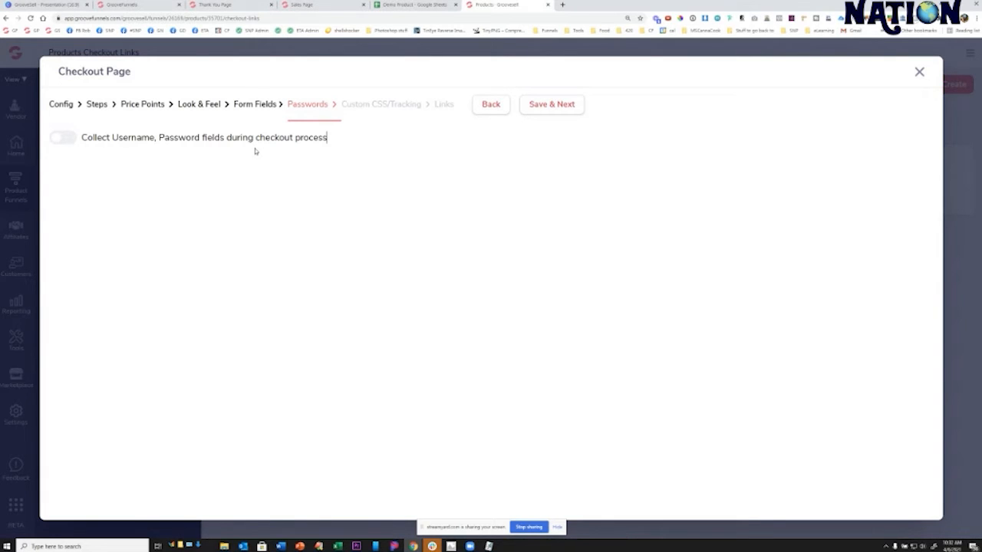
# - Accept the checkout page's default password and tracking settings, and copy its checkout link
pyautogui.click(554, 105)
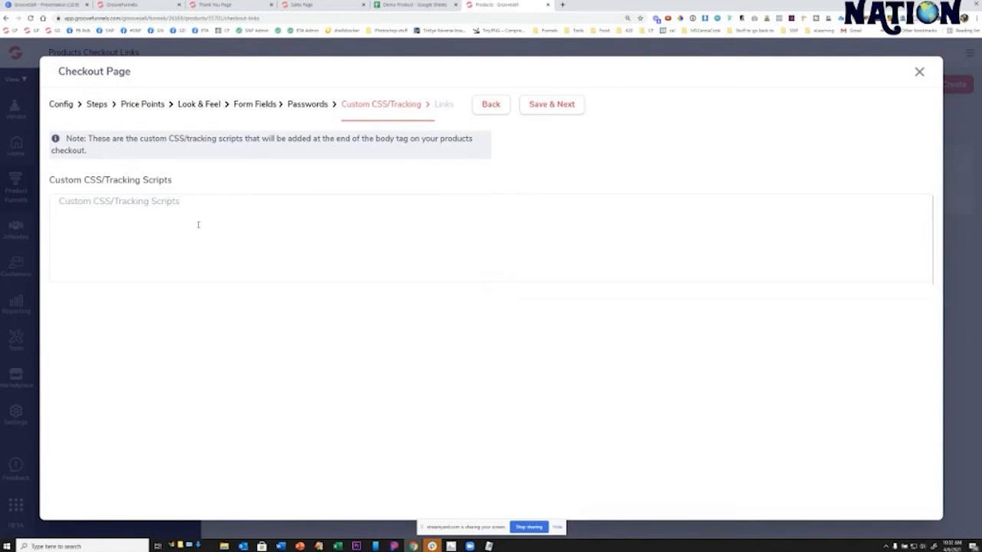
pyautogui.click(545, 105)
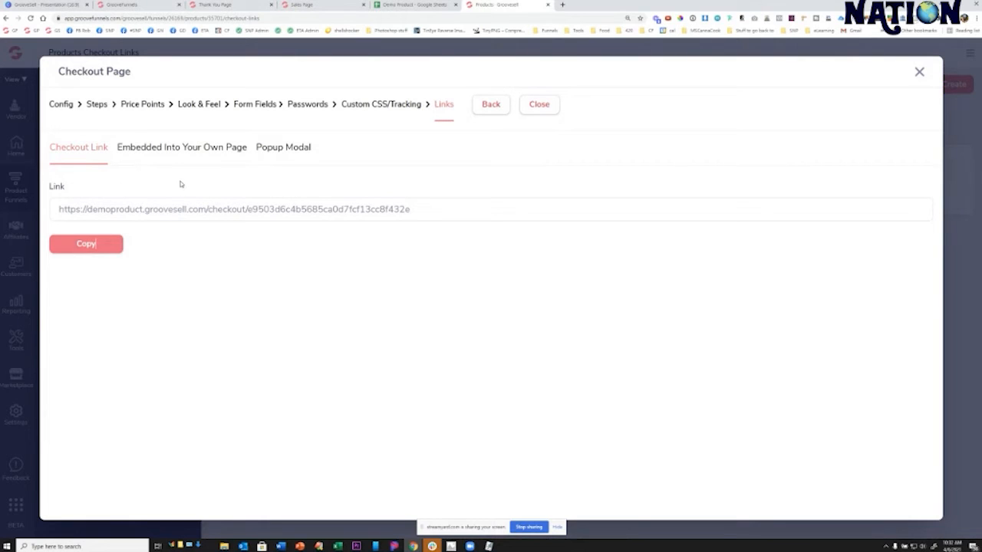
pyautogui.click(417, 204)
pyautogui.hotkey('ctrl', 'c')
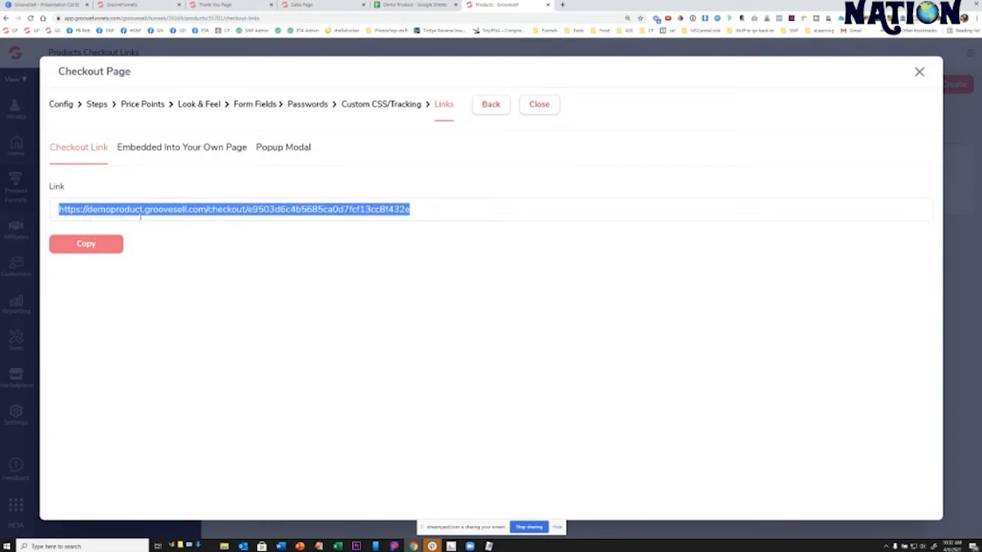
# - Open the copied checkout link in a new browser tab to preview the checkout page
pyautogui.click(562, 5)
pyautogui.hotkey('ctrl', 'v')
pyautogui.press('Return')
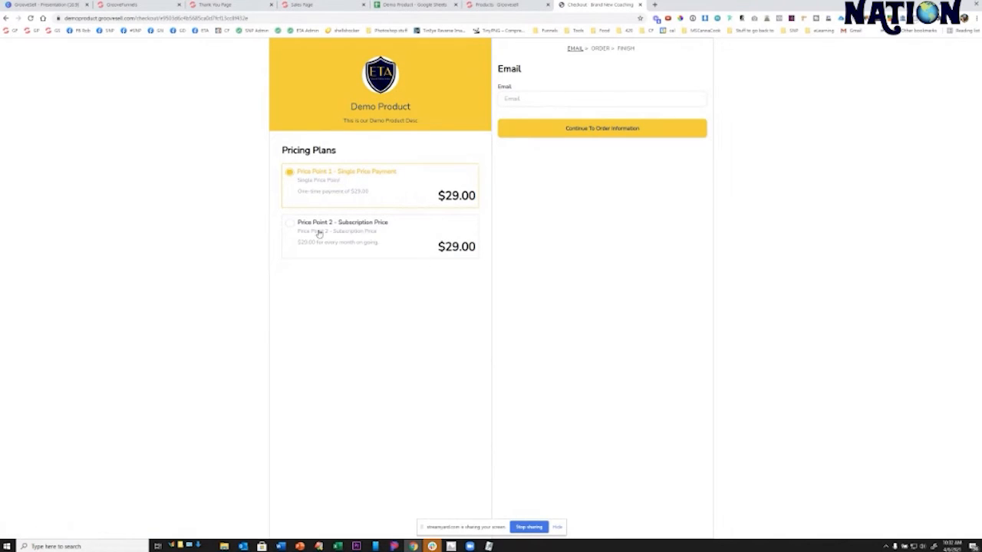
# - Copy the code for embedding the Demo Product checkout into your own page
pyautogui.click(502, 6)
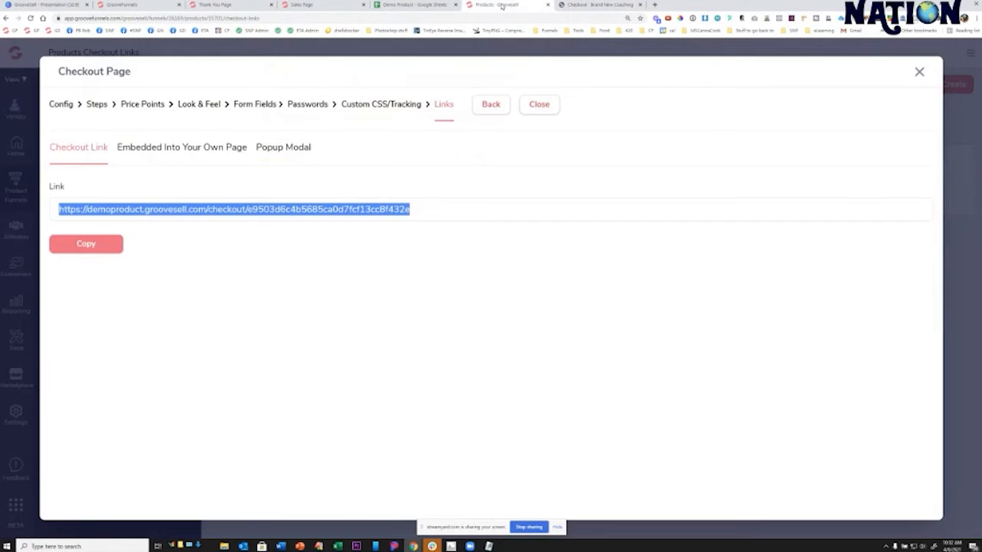
pyautogui.click(151, 148)
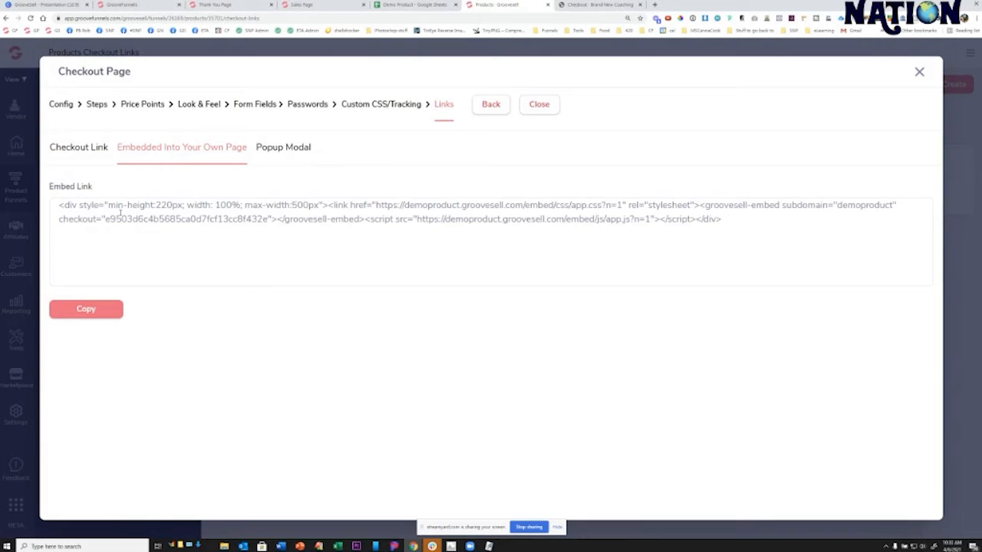
pyautogui.click(460, 211)
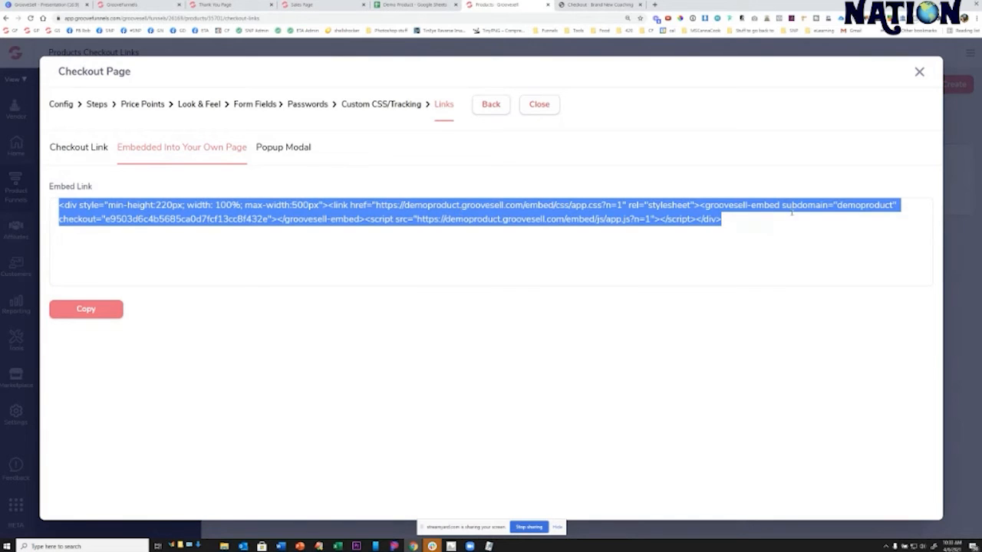
pyautogui.click(95, 309)
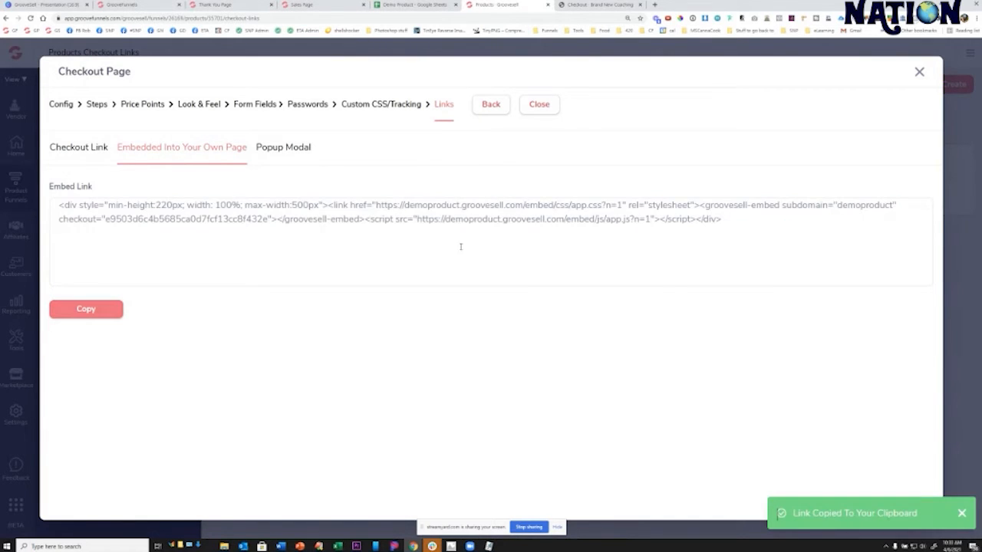
# - Add a Code Embed element beneath the "Buy Our Awesome Product" section of Funnel 1's Sales Page
pyautogui.click(135, 6)
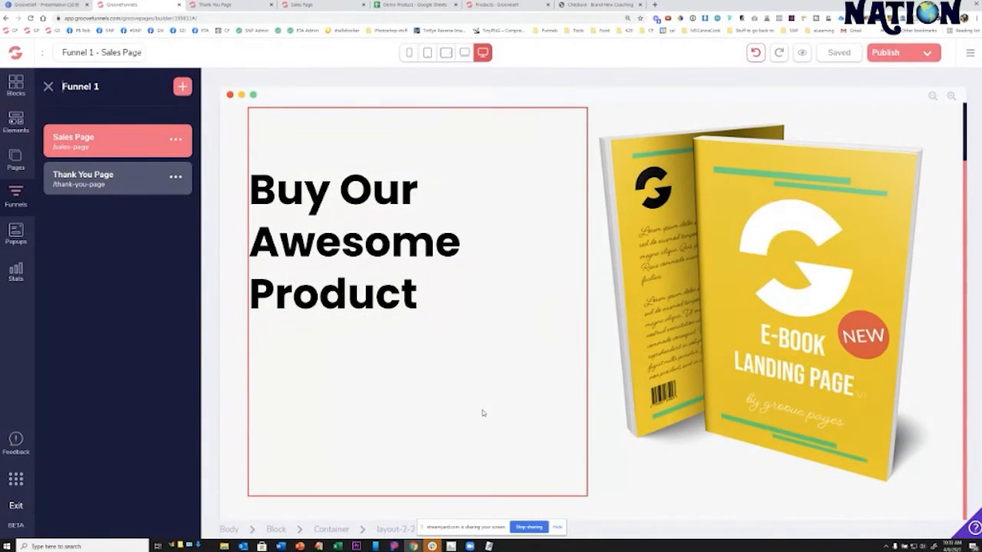
pyautogui.click(15, 123)
pyautogui.scroll(-5, 153, 269)
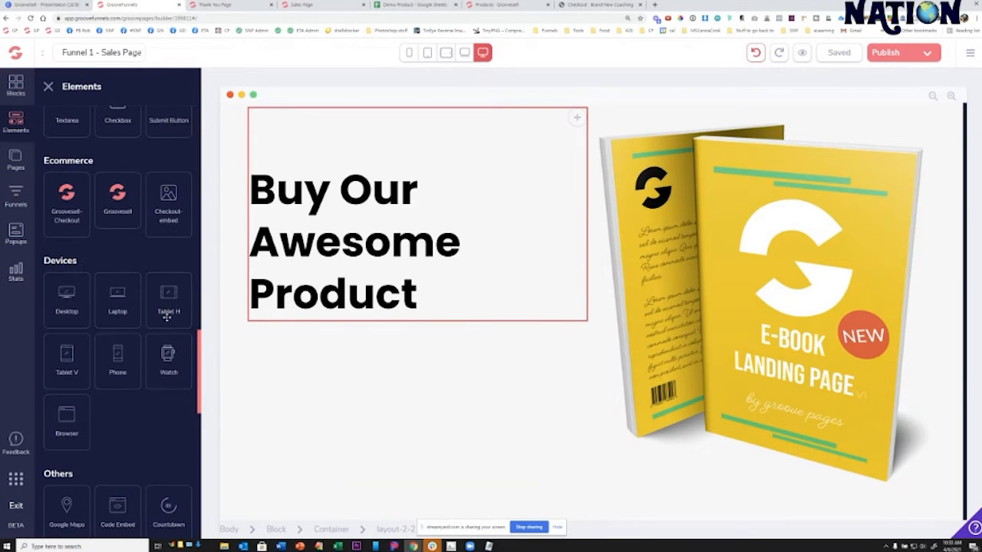
pyautogui.scroll(-2, 169, 338)
pyautogui.moveTo(116, 359); pyautogui.dragTo(589, 496)
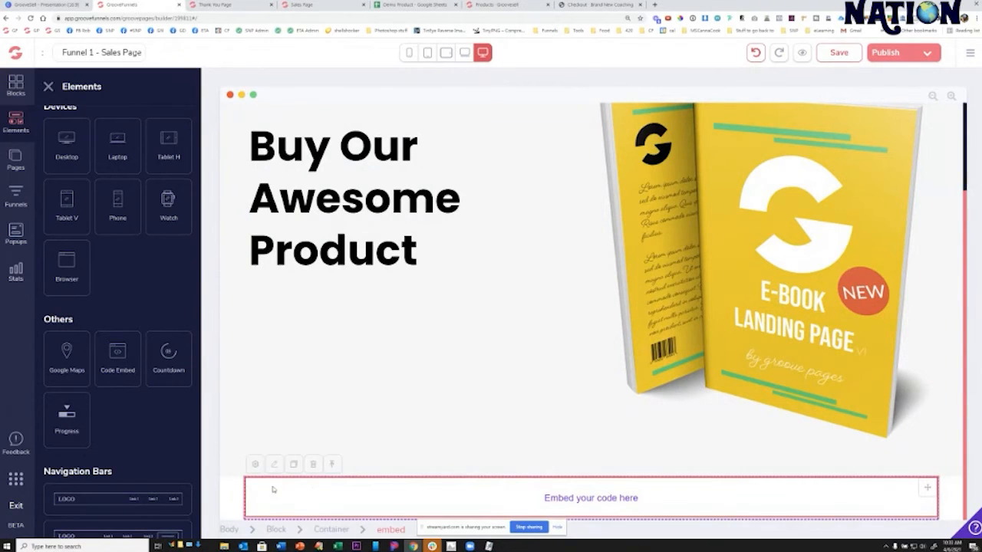
# - Paste the copied checkout code into the new embed element, save it, and check the embedded form on the canvas
pyautogui.click(255, 465)
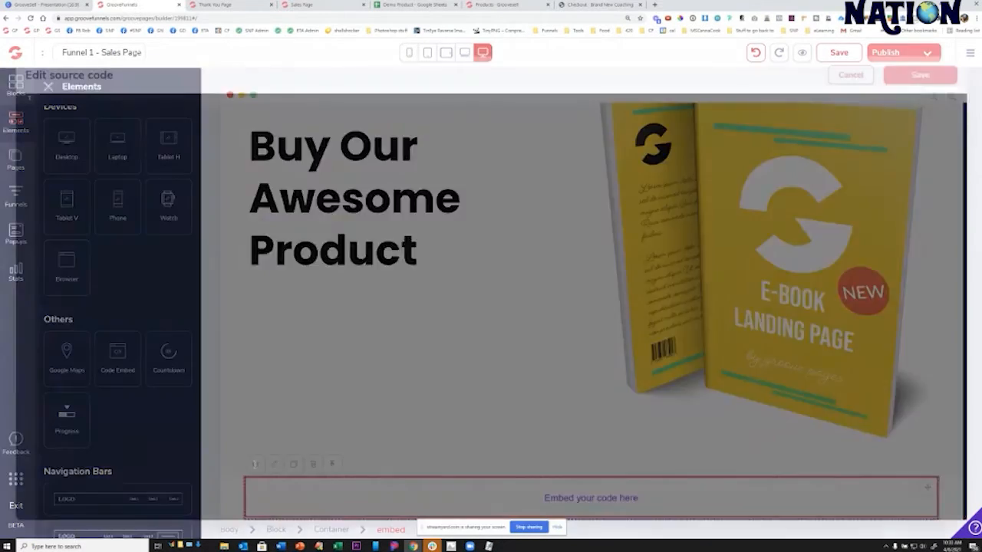
pyautogui.hotkey('ctrl', 'v')
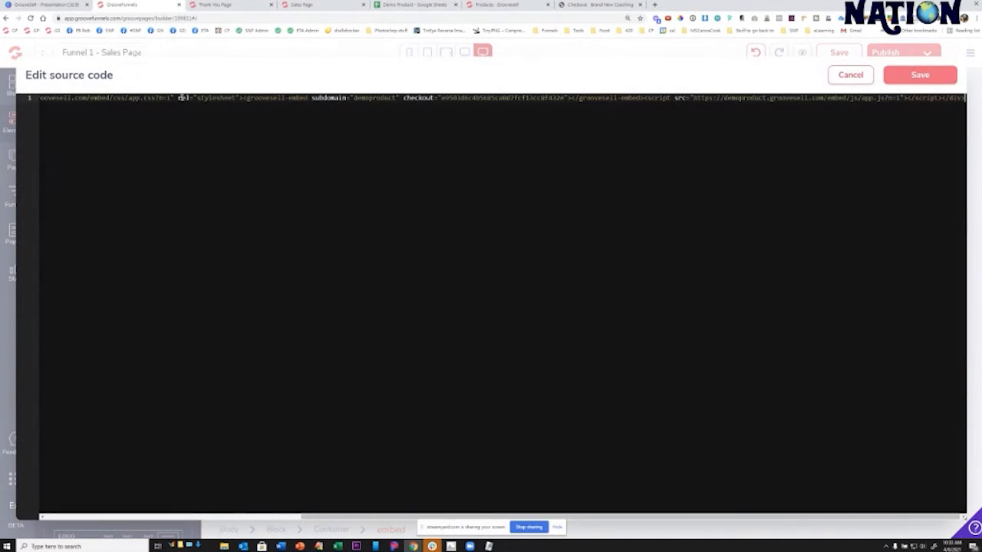
pyautogui.click(909, 76)
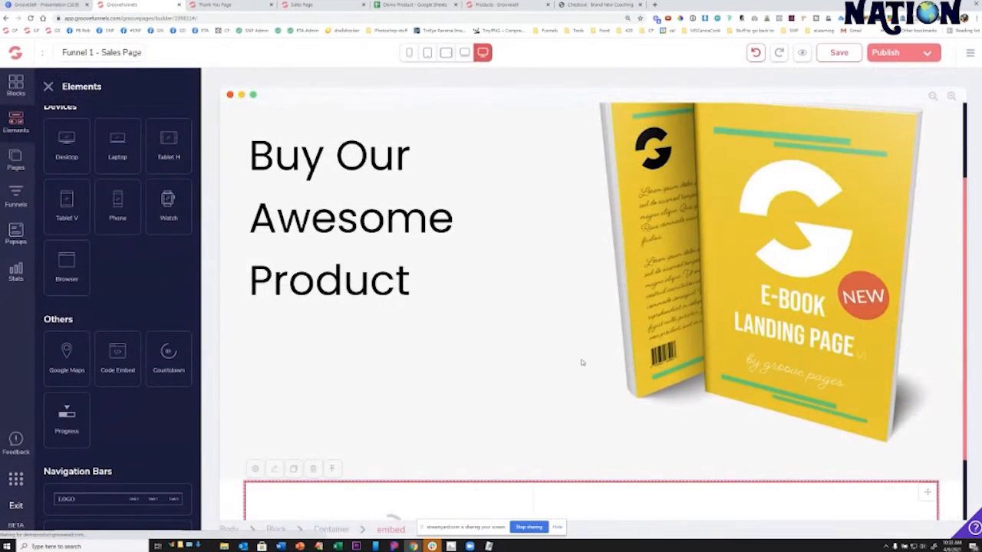
pyautogui.scroll(-1, 576, 361)
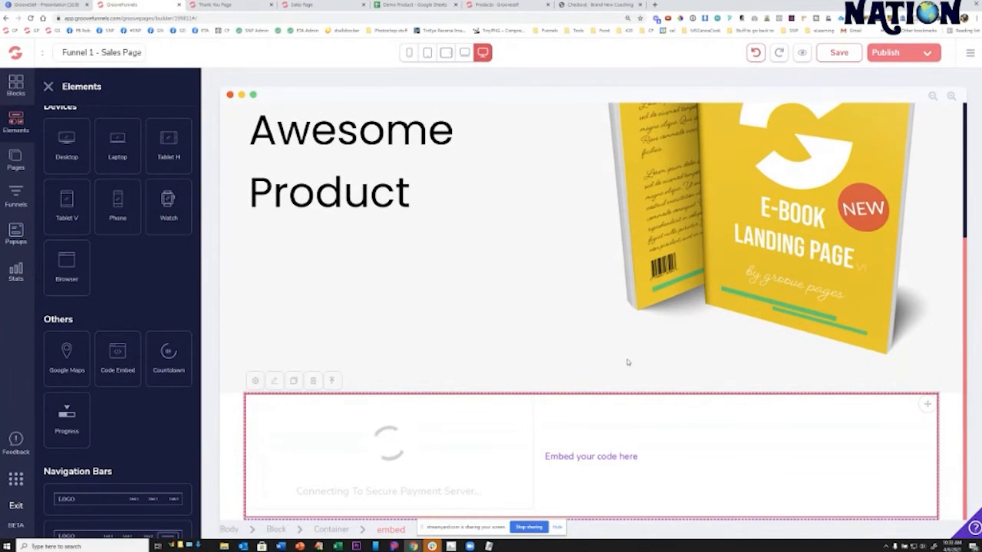
pyautogui.scroll(-2, 626, 357)
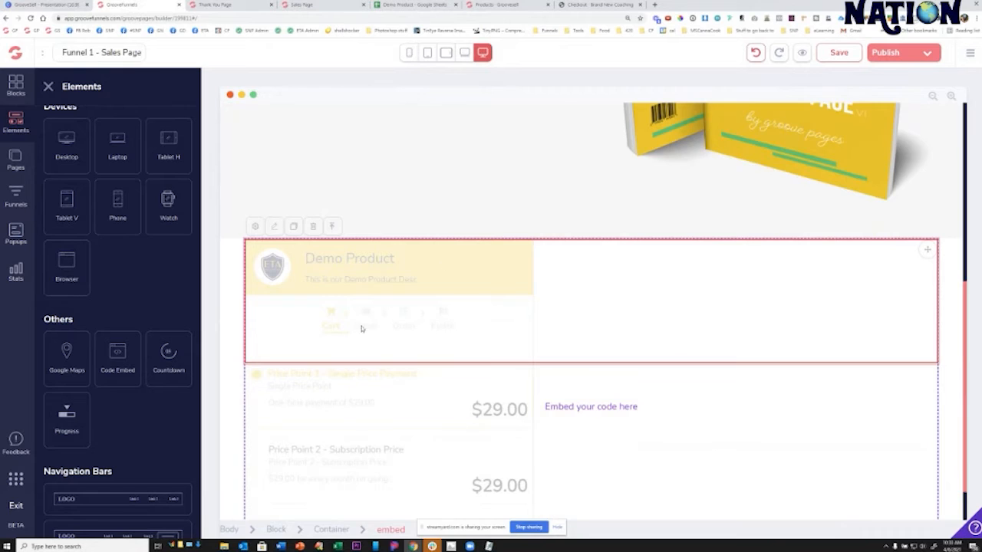
pyautogui.scroll(-1, 394, 292)
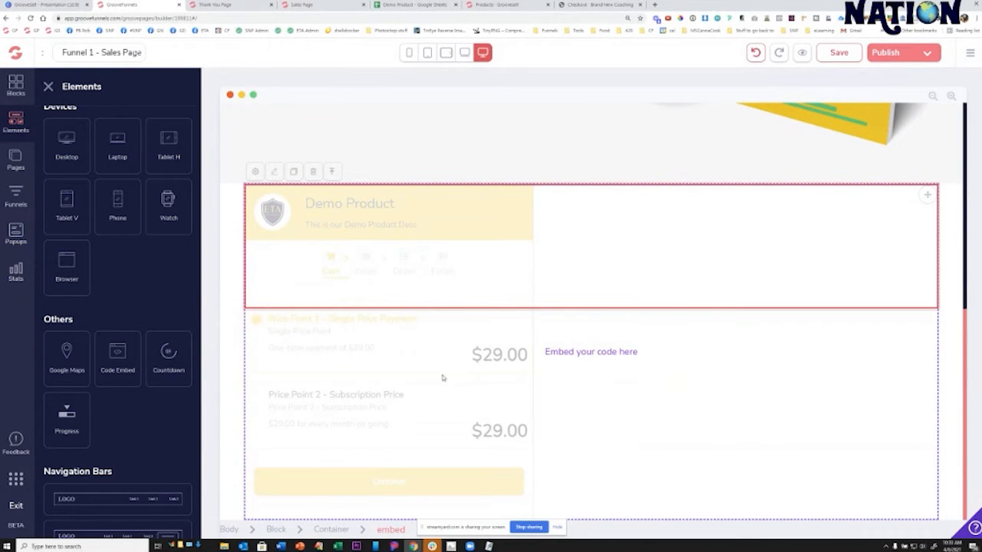
# - Publish the sales page to the robverzera.com domain and open its live link
pyautogui.click(914, 56)
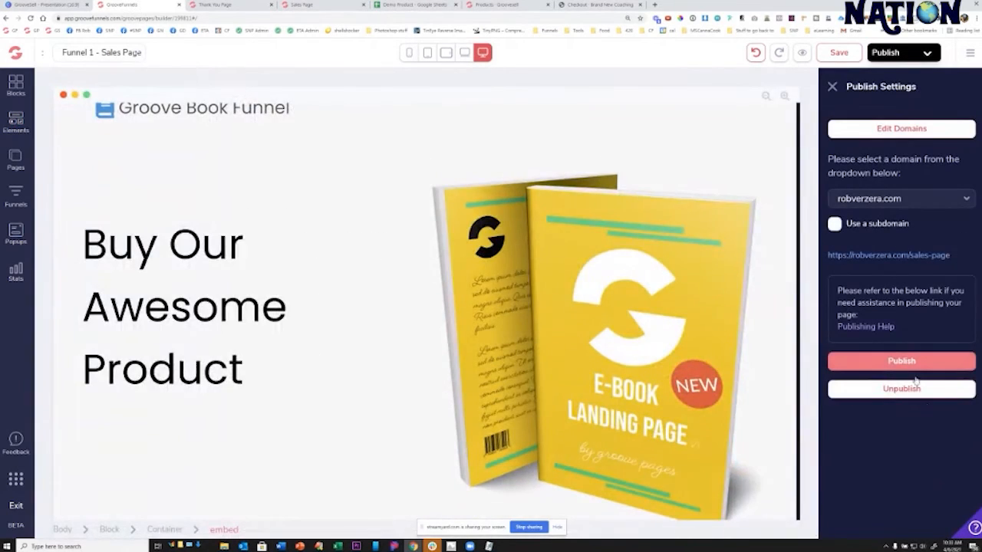
pyautogui.click(912, 361)
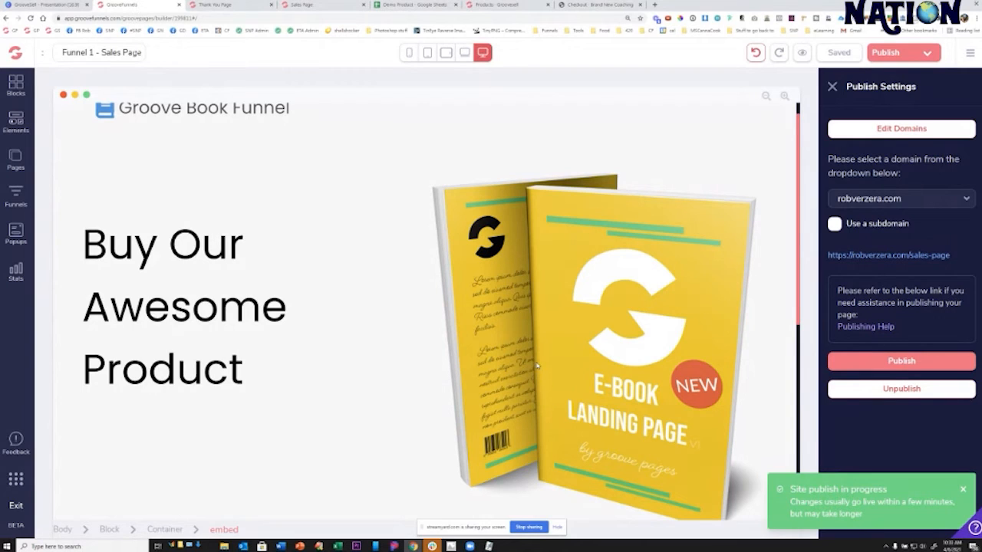
pyautogui.click(894, 256)
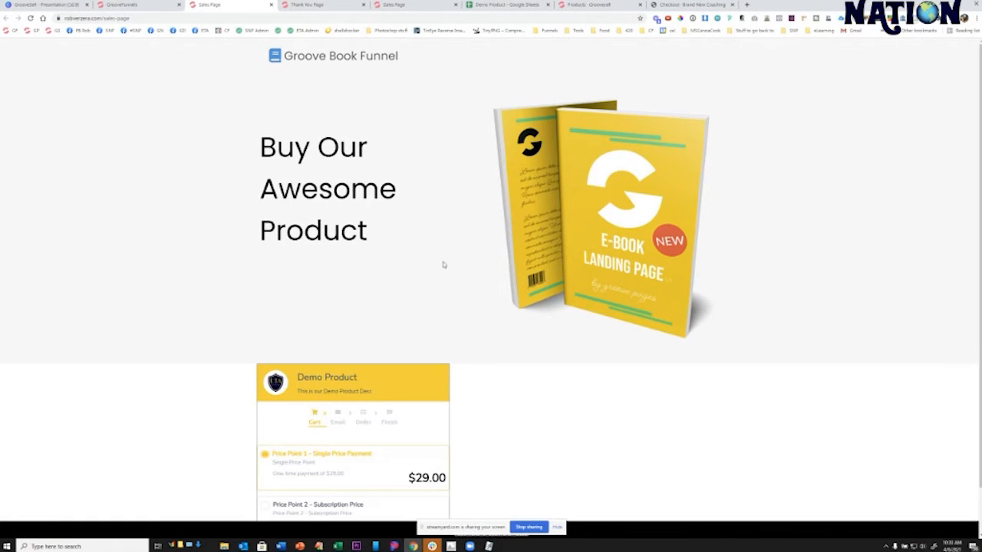
# - Start a test order for Price Point 1 - Single Price Payment, fill in the customer's email, and continue to the order information
pyautogui.scroll(-1, 408, 136)
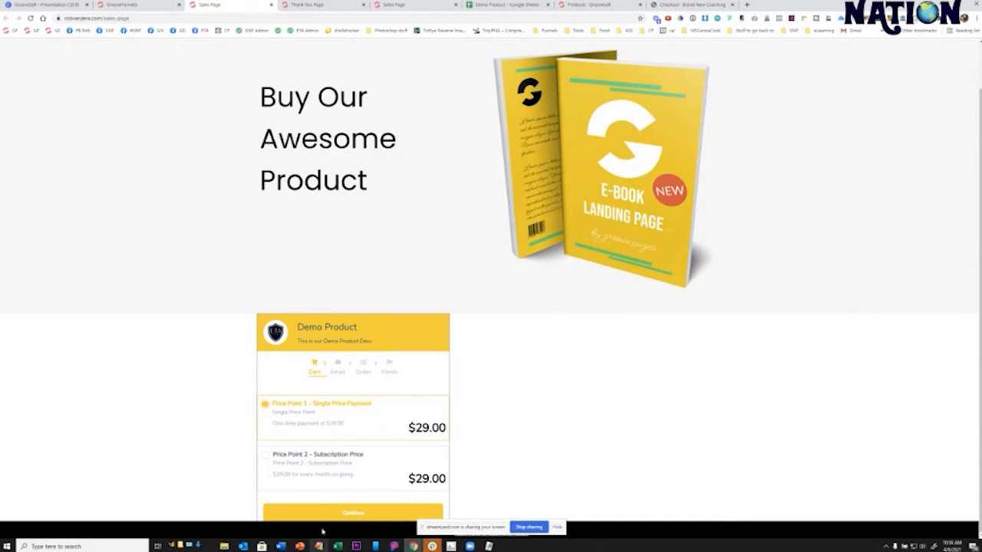
pyautogui.click(350, 512)
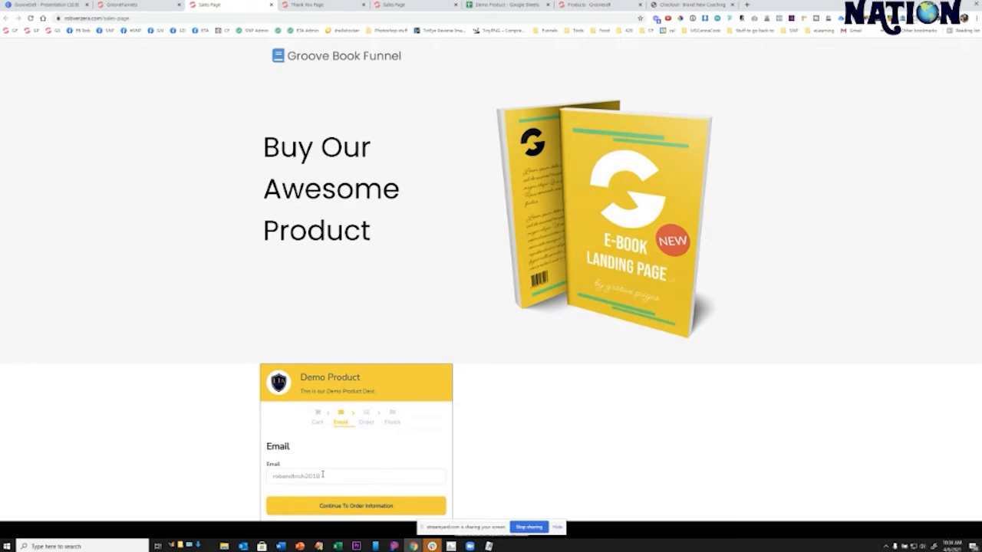
pyautogui.click(354, 506)
# - Fill in the customer's name, billing region and test card details in the order form, and complete the purchase
pyautogui.scroll(-3, 420, 416)
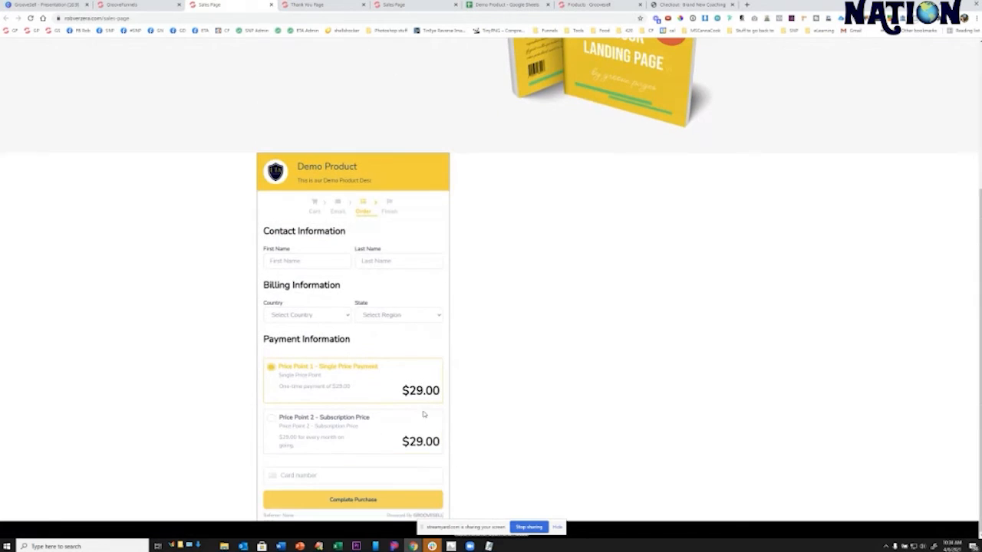
pyautogui.click(276, 259)
pyautogui.click(291, 283)
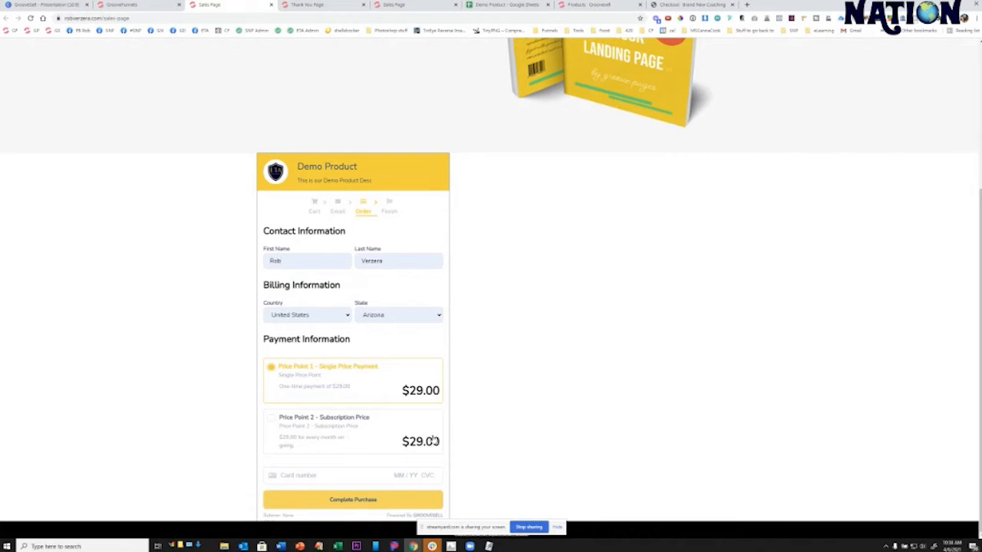
pyautogui.click(355, 472)
pyautogui.write('4242 4242 4242 4242 04 / 24 242 42424')
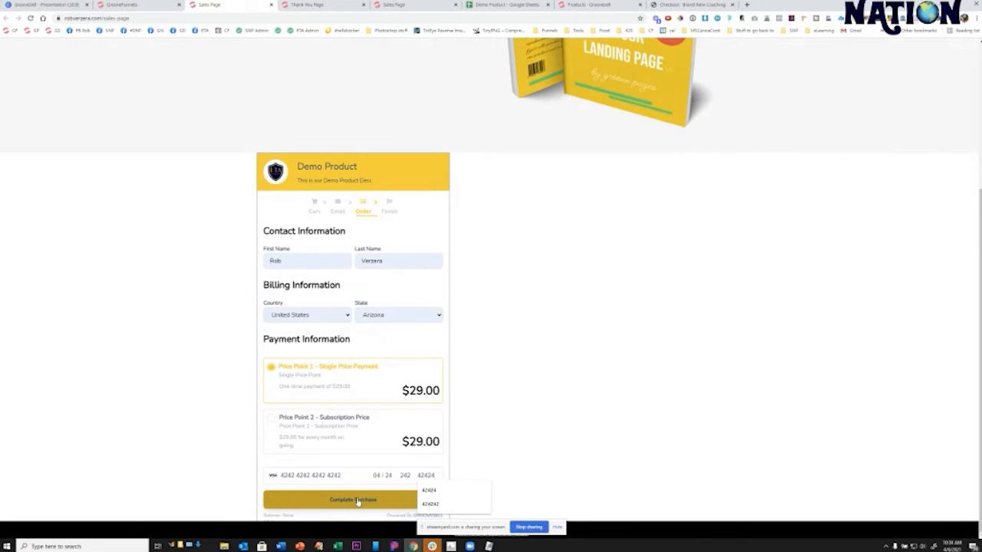
pyautogui.click(363, 502)
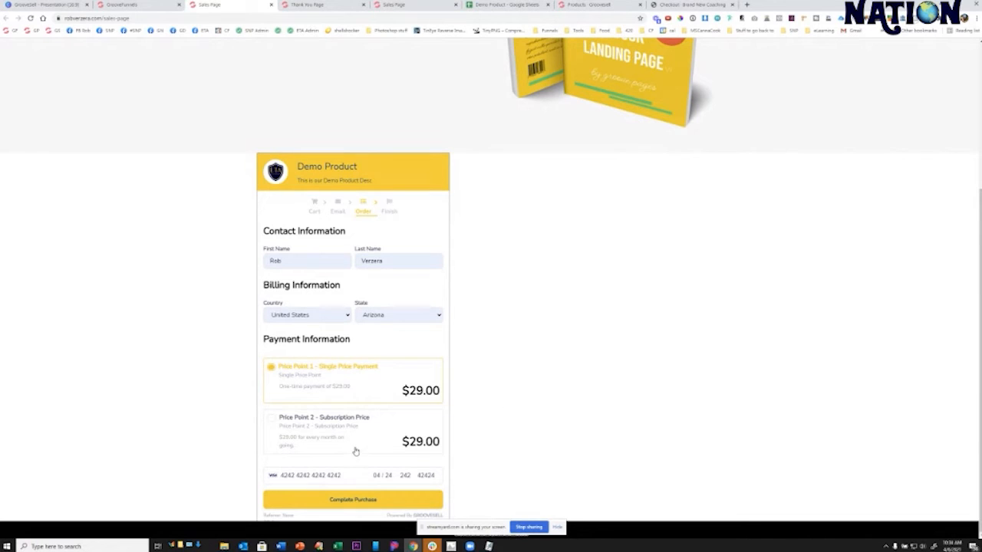
pyautogui.click(352, 500)
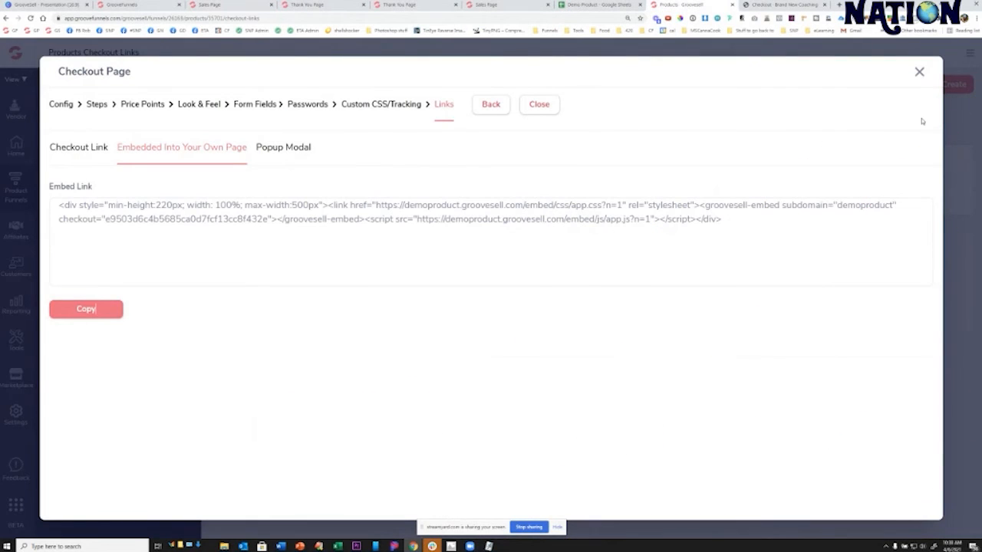
# - Close the checkout page setup in GrooveSell and open the products of the Demo Product Funnel
pyautogui.click(918, 72)
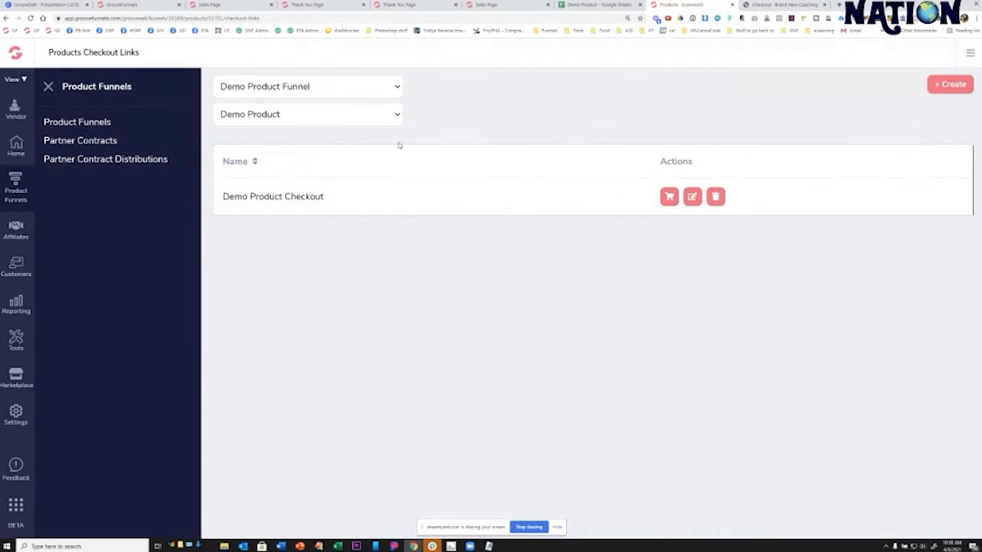
pyautogui.click(76, 125)
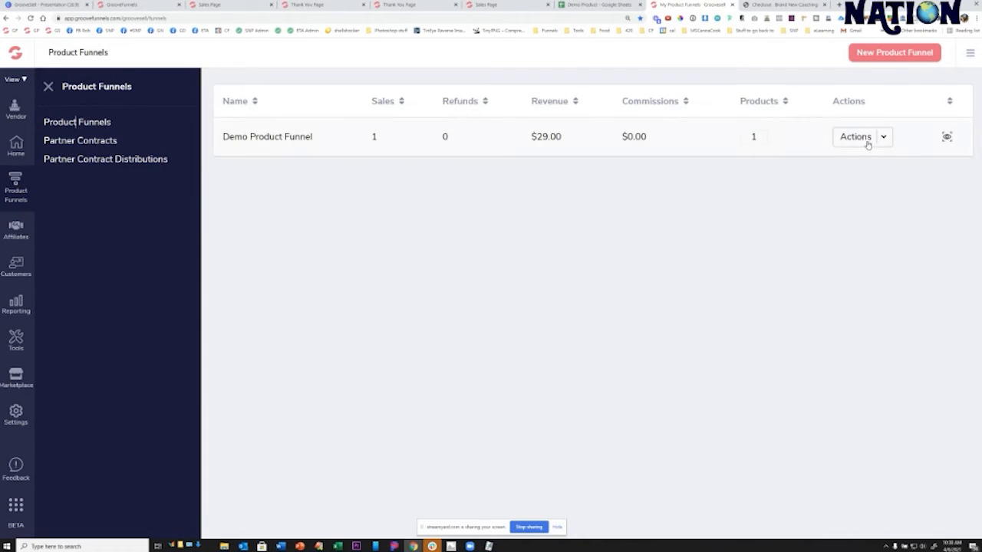
pyautogui.click(868, 137)
pyautogui.click(874, 165)
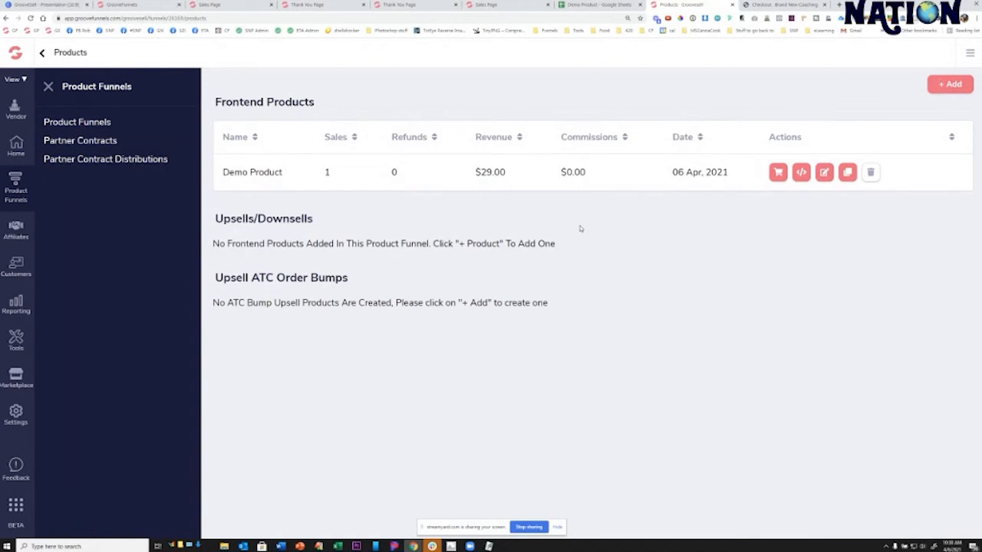
# - Create a new product of type Upsell/Downsell in the Demo Product Funnel
pyautogui.click(949, 84)
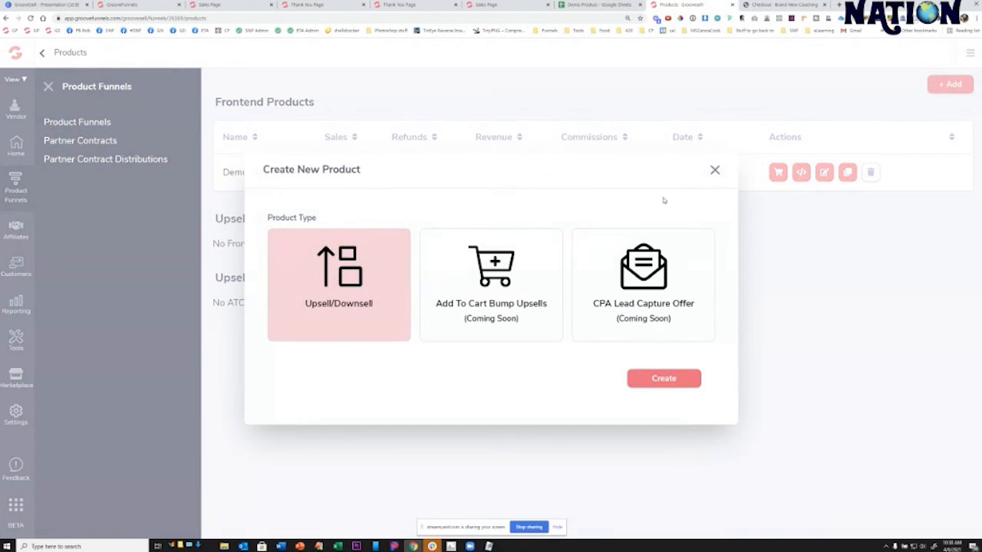
pyautogui.click(338, 283)
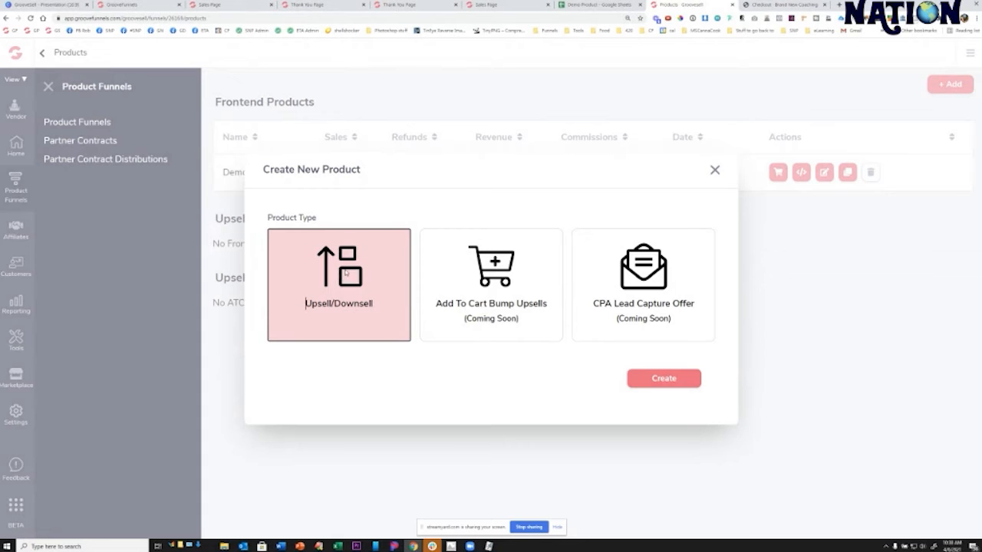
pyautogui.click(663, 378)
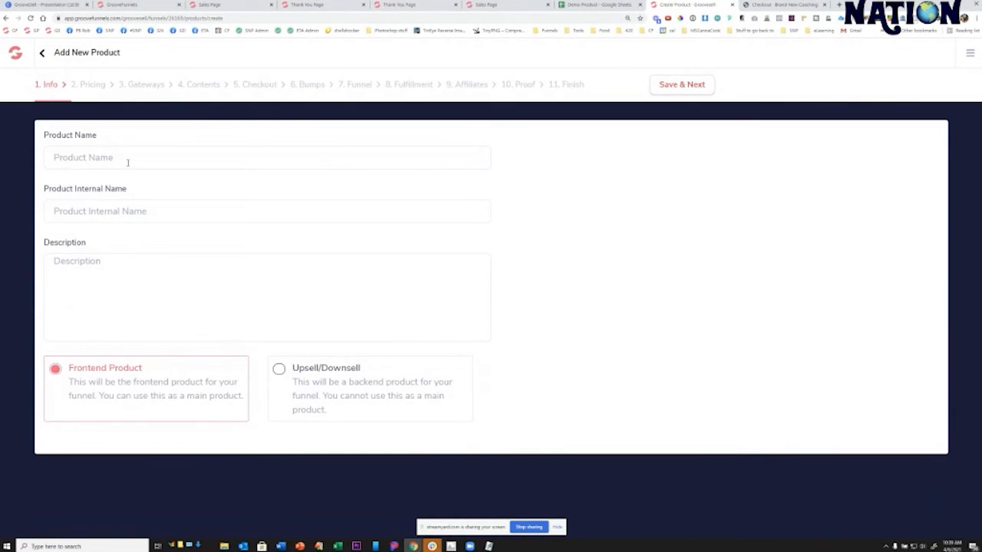
# - Set the product name and internal name to Order Bump, enter the description Order Bump PDF, and save the product info
pyautogui.write('O')
pyautogui.write('rder Byn')
pyautogui.moveTo(122, 166); pyautogui.dragTo(34, 158)
pyautogui.hotkey('ctrl', 'c')
pyautogui.click(97, 210)
pyautogui.hotkey('ctrl', 'v')
pyautogui.hotkey('ctrl', 'v')
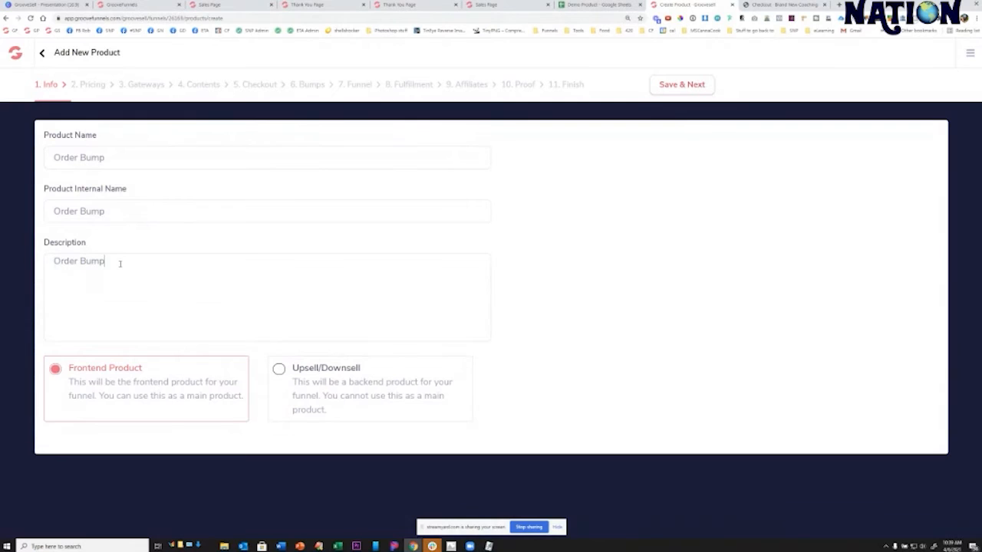
pyautogui.write('PDF')
pyautogui.click(671, 86)
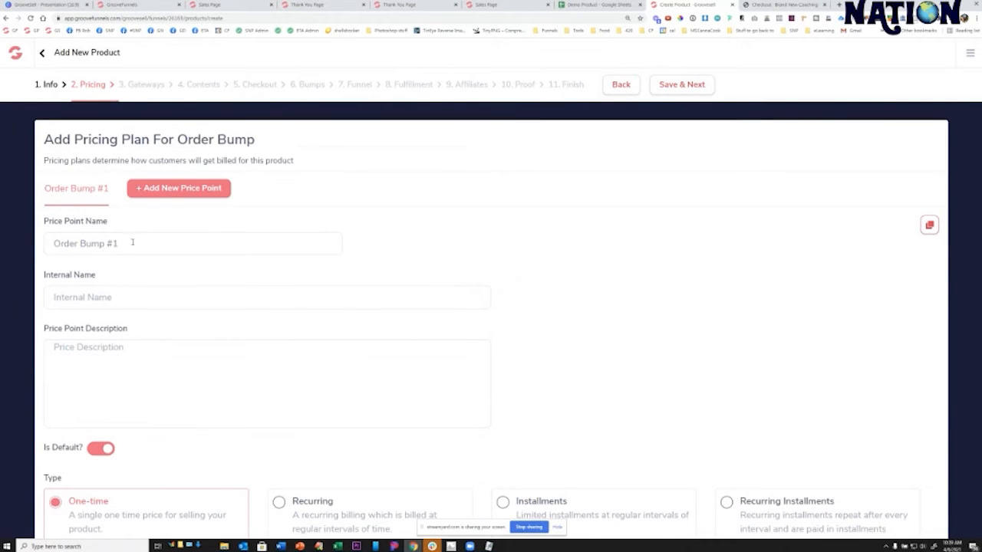
# - Set the price point name, internal name and price point description to Order Bump Price 1
pyautogui.moveTo(124, 238); pyautogui.dragTo(38, 238)
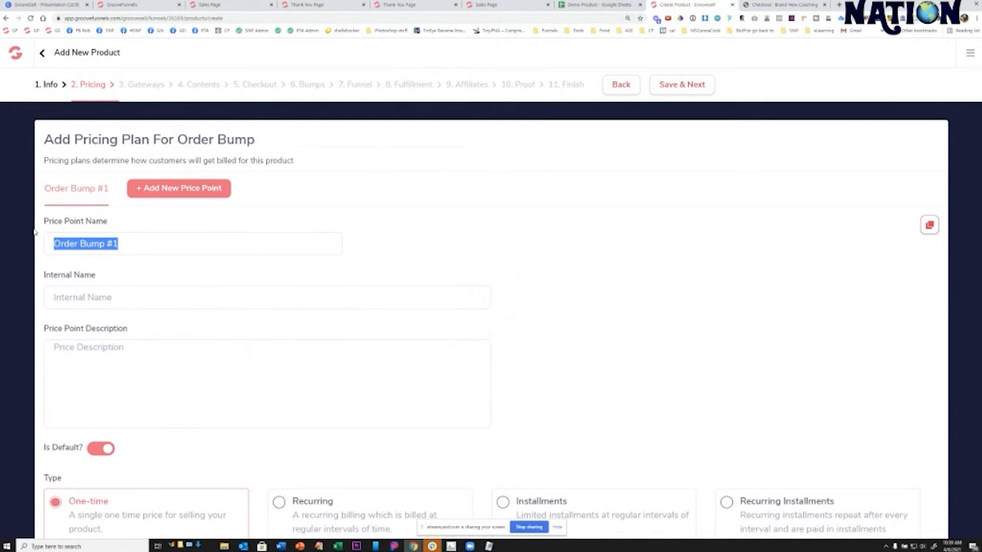
pyautogui.write('Order ')
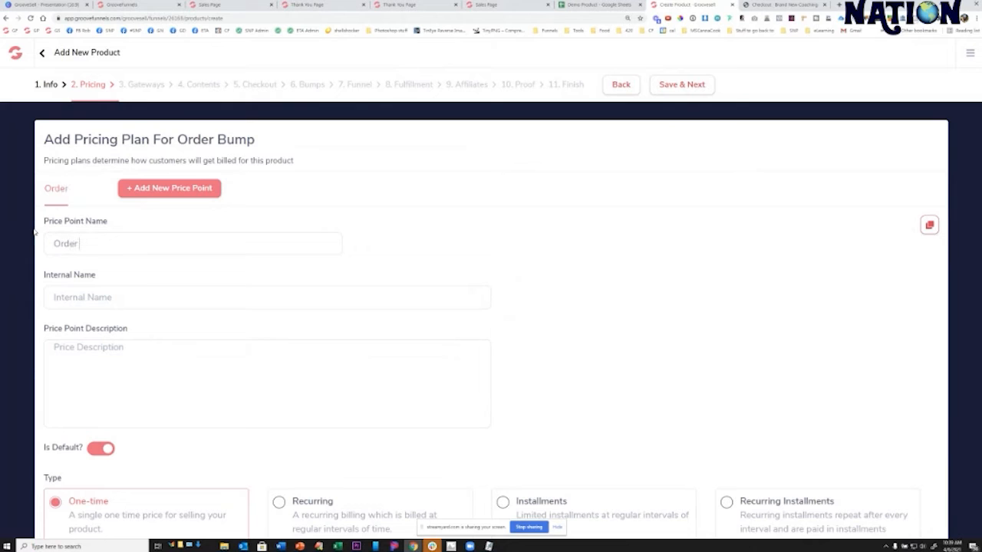
pyautogui.write('Bynump Price 1')
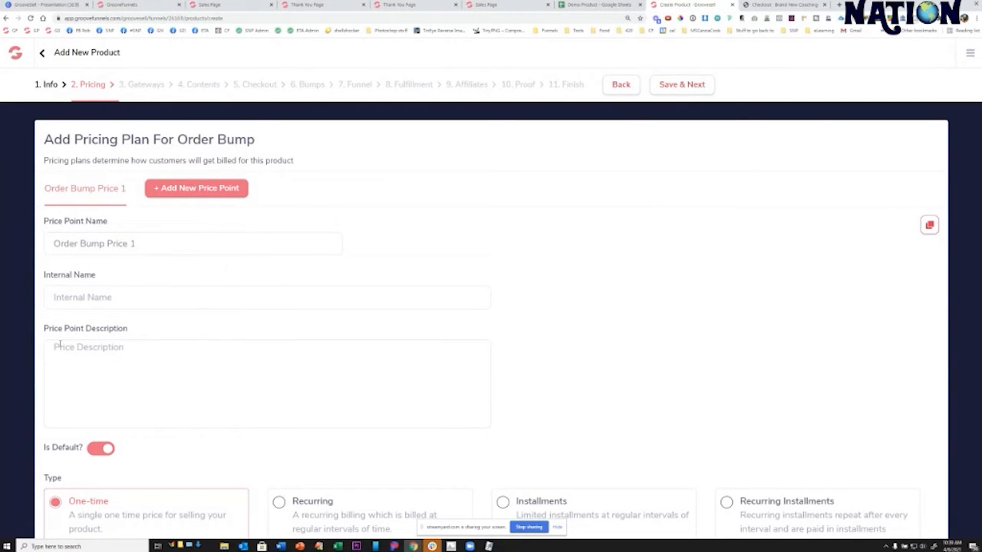
pyautogui.moveTo(141, 244); pyautogui.dragTo(52, 243)
pyautogui.hotkey('ctrl', 'c')
pyautogui.click(73, 298)
pyautogui.hotkey('ctrl', 'v')
pyautogui.click(101, 352)
pyautogui.hotkey('ctrl', 'v')
# - Set the one-time price of the Order Bump to 19 and save the pricing plan
pyautogui.scroll(-2, 136, 358)
pyautogui.click(58, 489)
pyautogui.write('1')
pyautogui.moveTo(87, 493); pyautogui.dragTo(48, 493)
pyautogui.write('2')
pyautogui.write('9')
pyautogui.press('BackSpace')
pyautogui.press('BackSpace')
pyautogui.write('1')
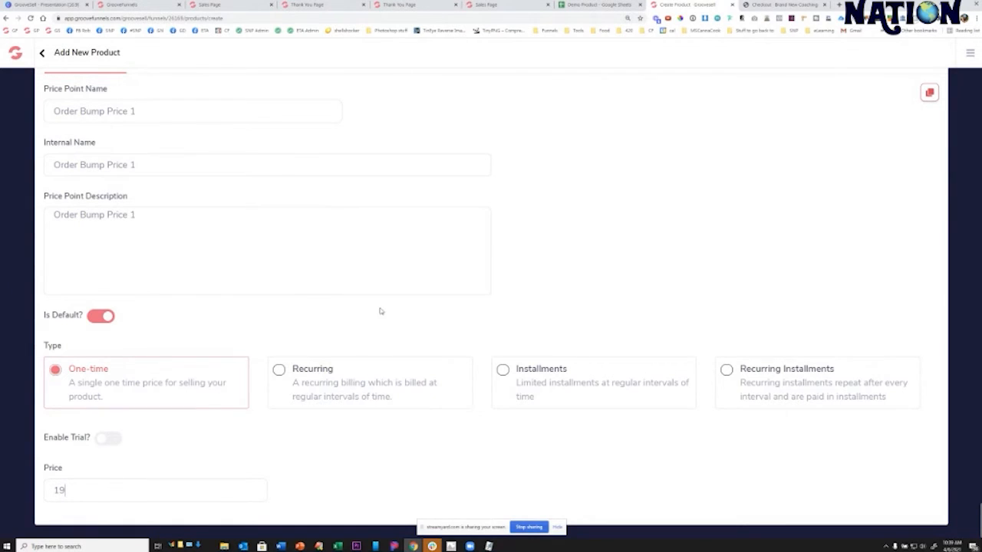
pyautogui.scroll(3, 381, 311)
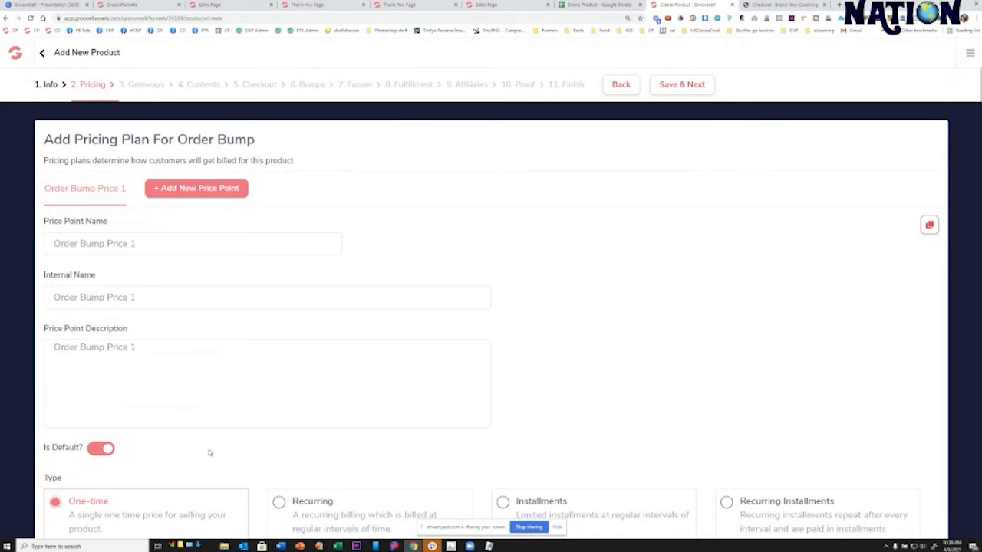
pyautogui.click(675, 86)
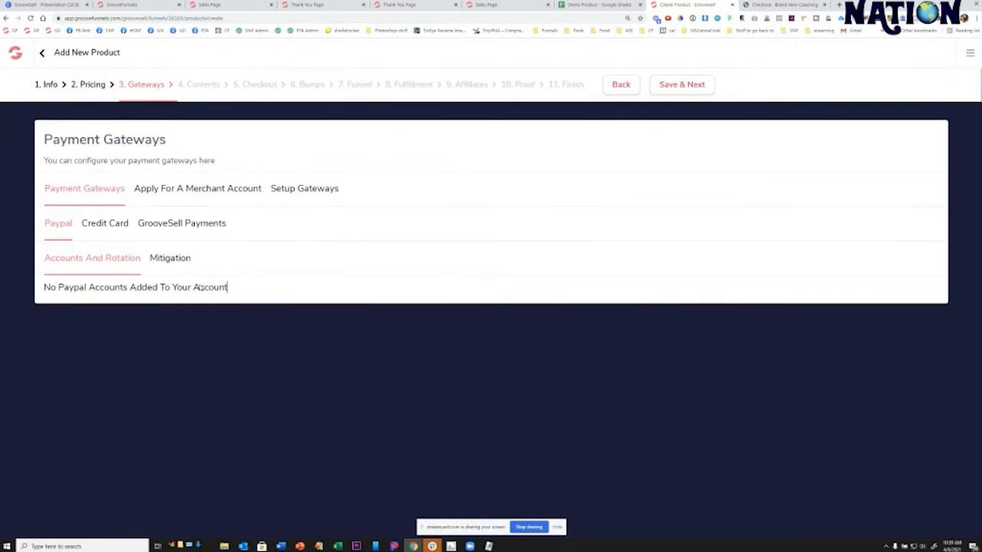
# - Add the Stripe Test credit card gateway to the Order Bump product and save the payment gateways
pyautogui.click(92, 225)
pyautogui.click(807, 254)
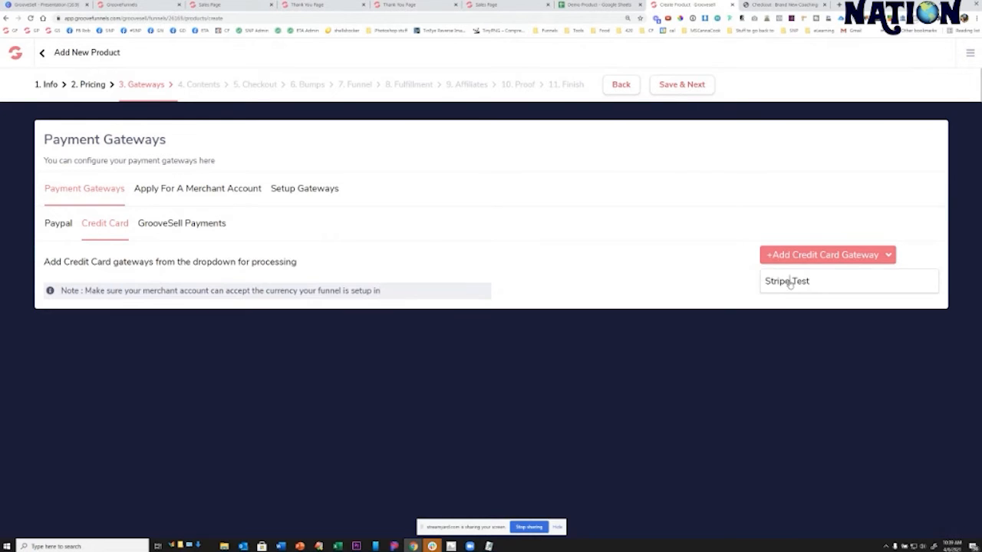
pyautogui.click(790, 281)
pyautogui.click(681, 84)
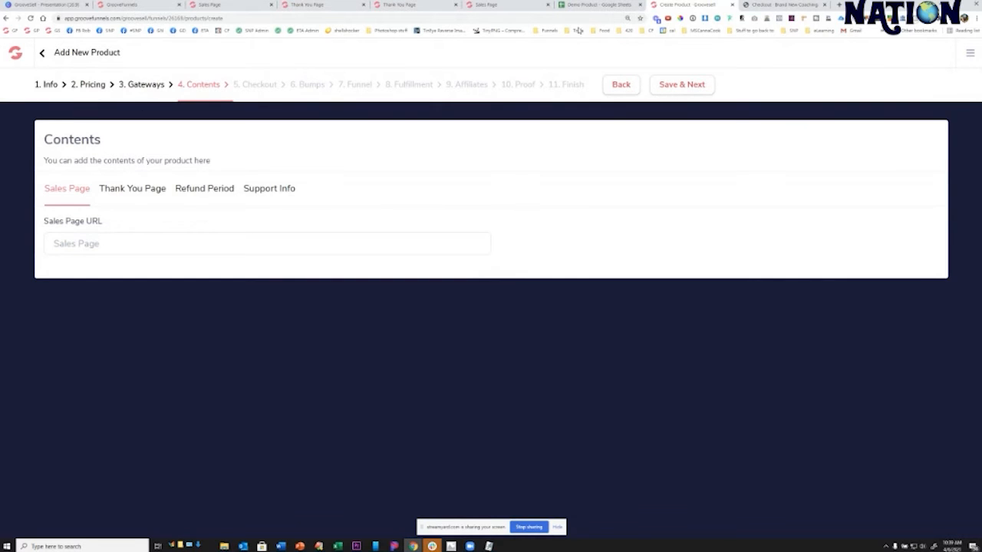
# - Switch to the Demo Product spreadsheet in Google Sheets and select the sales page URL in cell A4
pyautogui.click(586, 5)
pyautogui.click(94, 124)
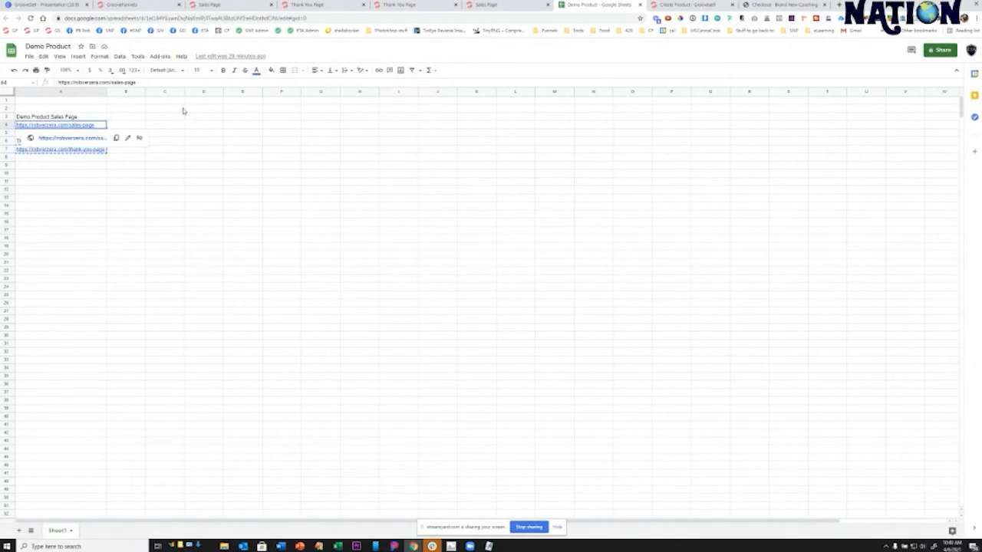
# - Fill in the product's sales page URL with the link copied from the Demo Product spreadsheet
pyautogui.click(686, 4)
pyautogui.click(109, 243)
pyautogui.hotkey('ctrl', 'v')
# - Copy the thank-you page link from the Demo Product spreadsheet into the product's Thank You Page URL
pyautogui.click(132, 188)
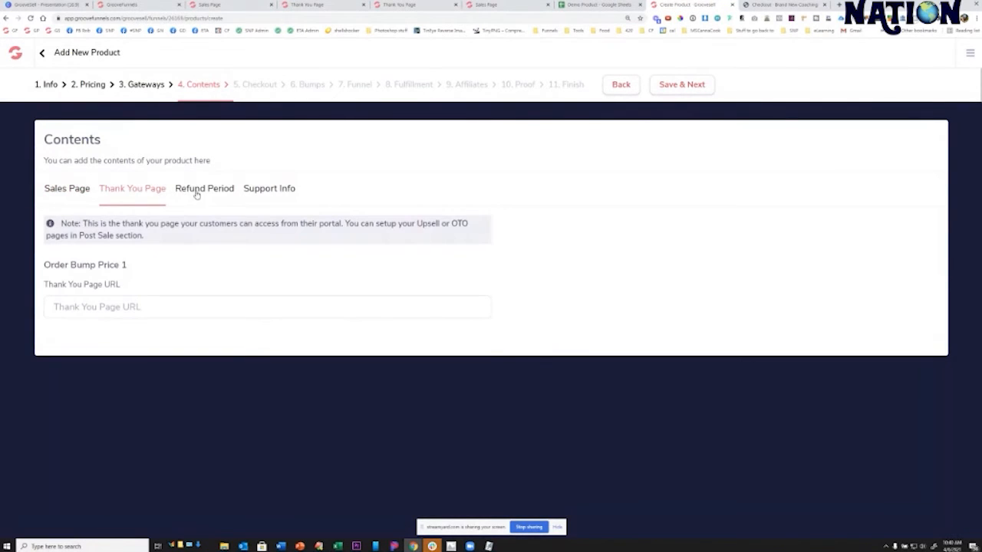
pyautogui.click(582, 6)
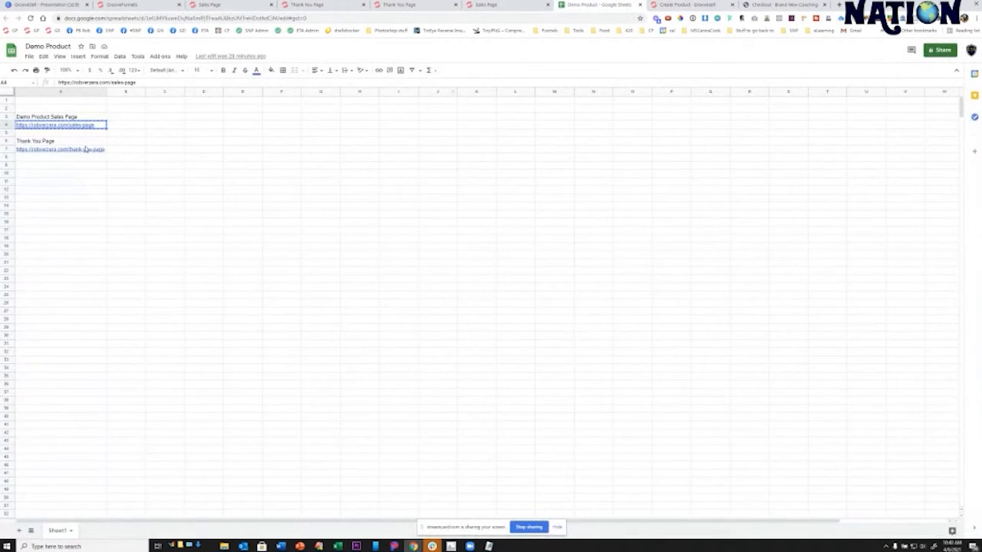
pyautogui.click(105, 150)
pyautogui.hotkey('ctrl', 'c')
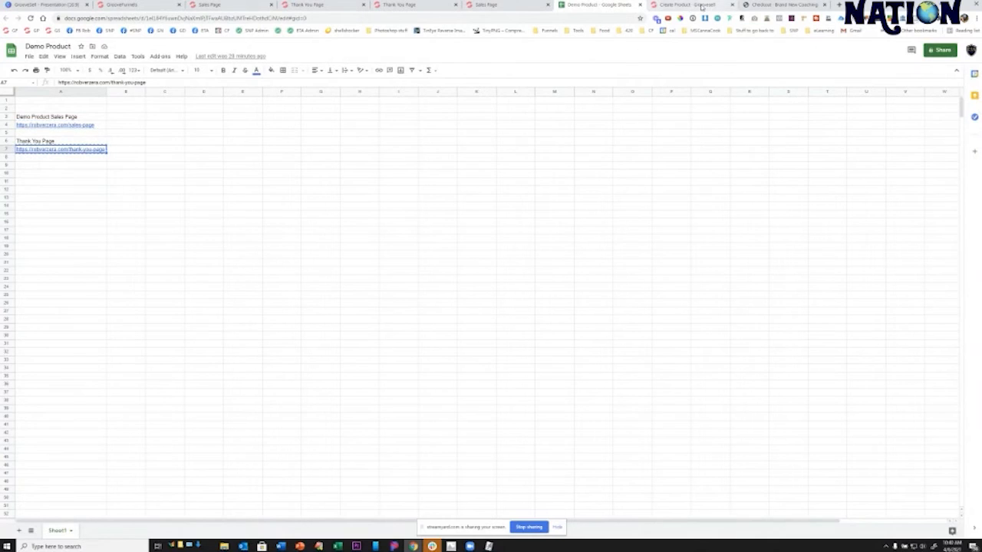
pyautogui.click(711, 6)
pyautogui.hotkey('ctrl', 'v')
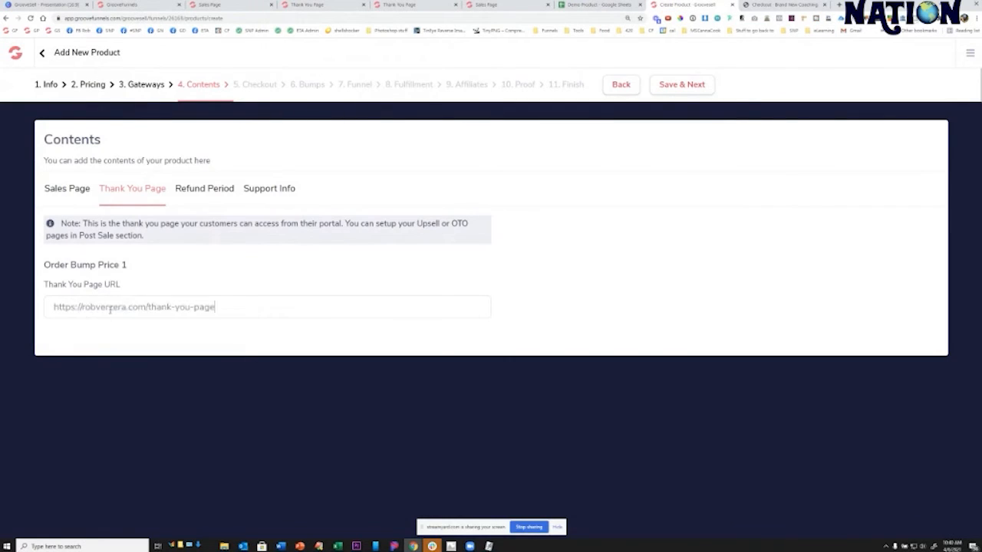
pyautogui.hotkey('ctrl', 'z')
pyautogui.hotkey('ctrl', 'v')
# - Keep the default refund period and support info options and save the Contents stage
pyautogui.click(201, 189)
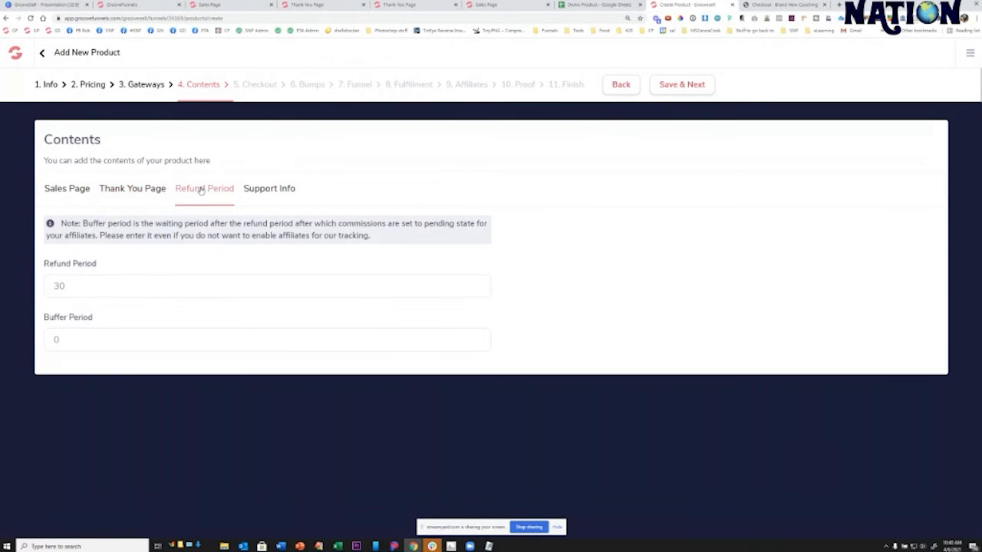
pyautogui.click(272, 189)
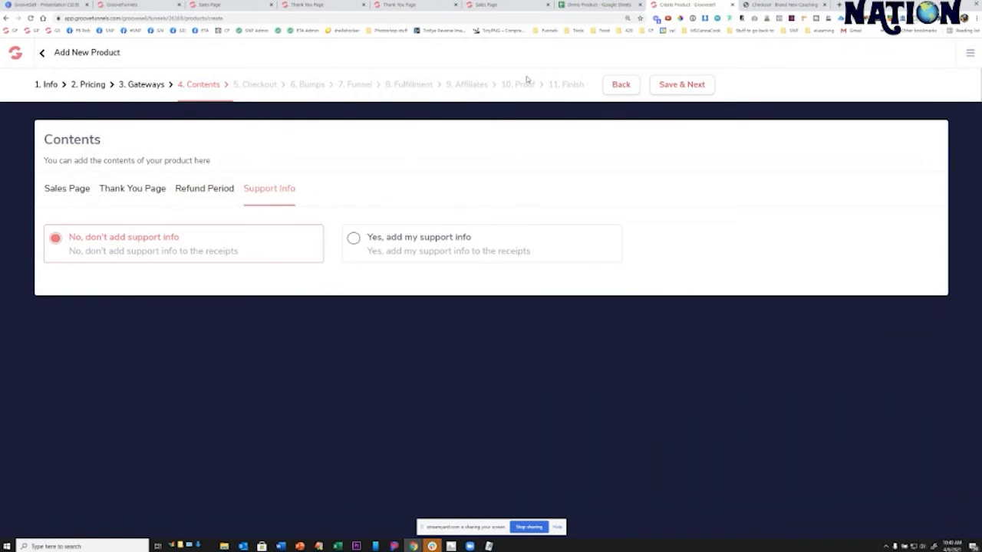
pyautogui.click(667, 92)
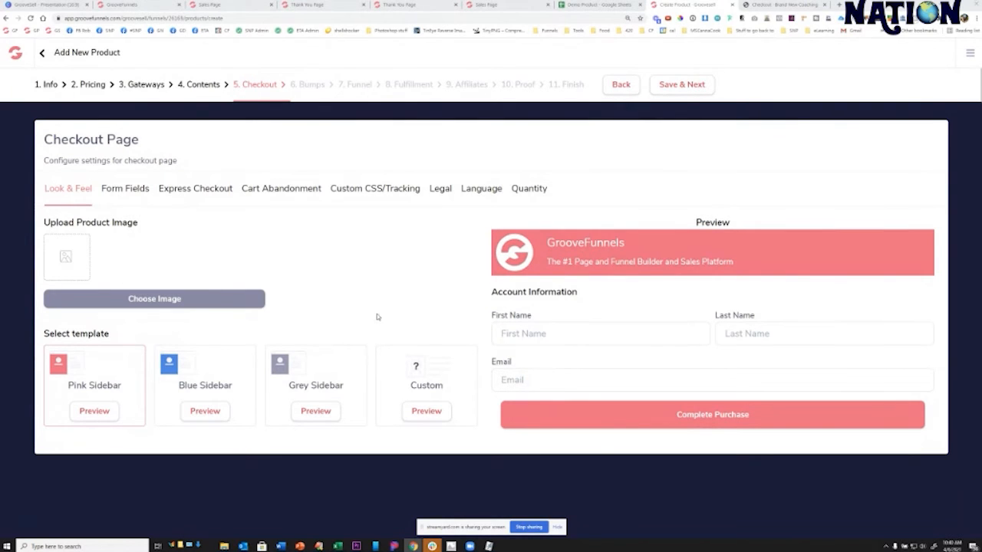
# - Save the Checkout and Bumps stages with their defaults, and keep Thank You Page as the funnel's post-transaction type
pyautogui.click(677, 87)
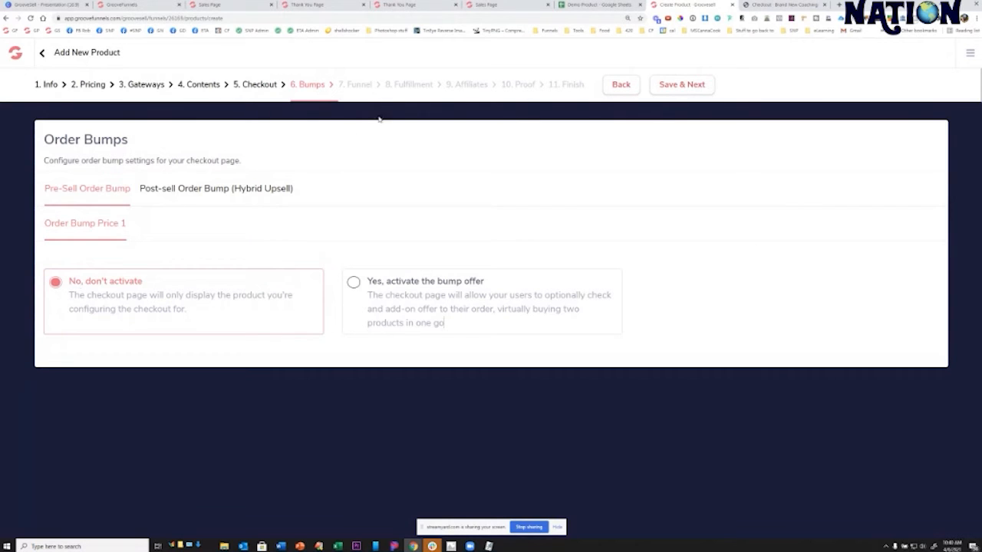
pyautogui.click(679, 86)
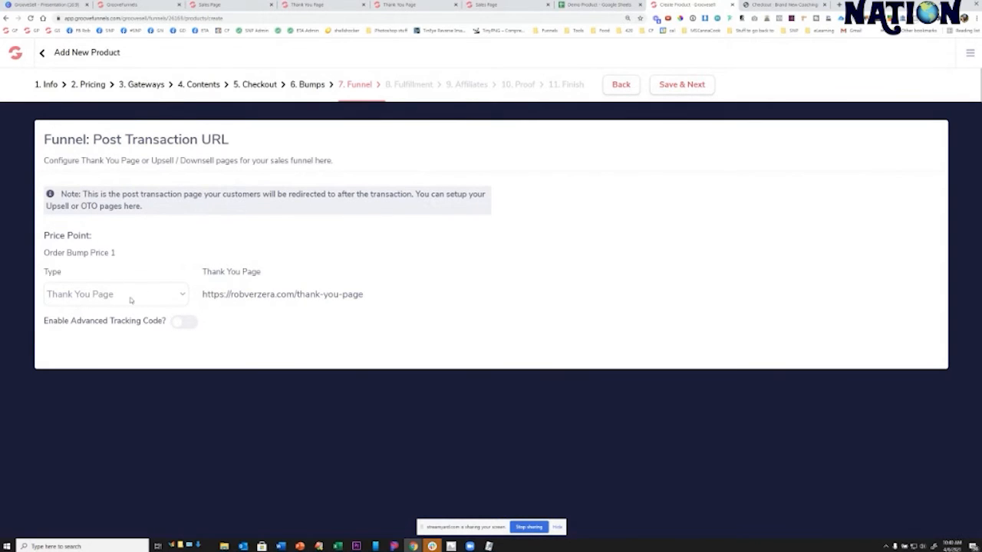
pyautogui.click(162, 302)
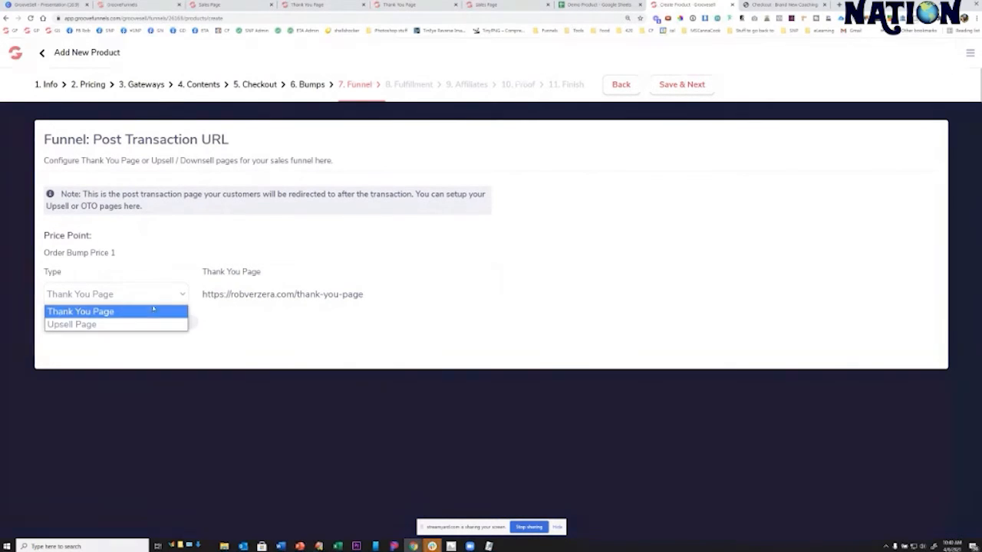
pyautogui.click(138, 301)
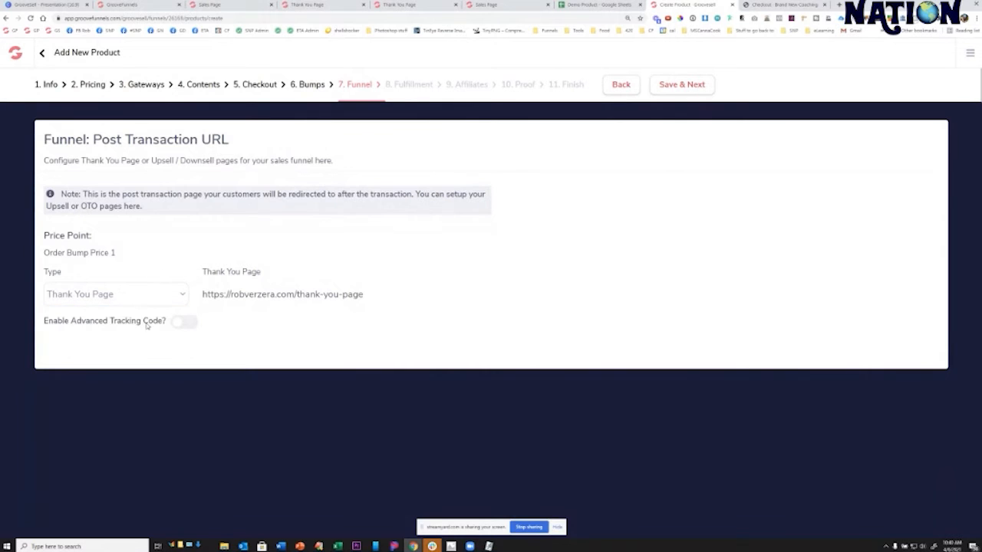
pyautogui.click(664, 88)
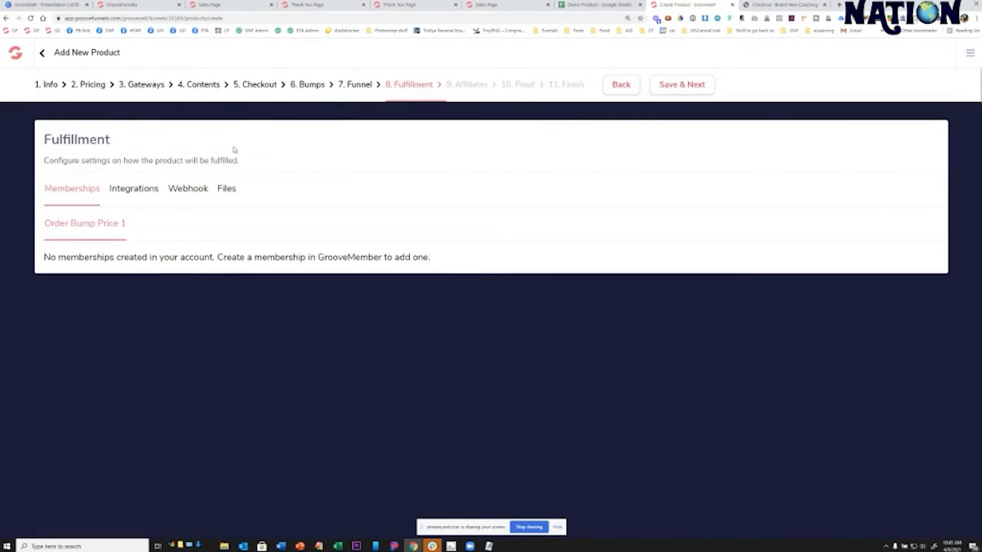
# - Examine the Integrations, Webhook, Files and Memberships options for fulfilling the product
pyautogui.click(132, 191)
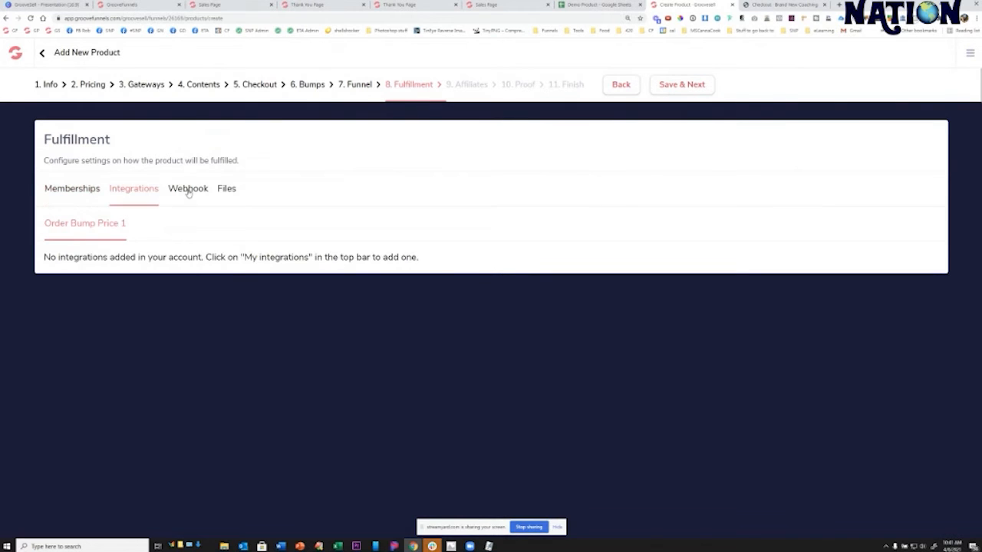
pyautogui.click(190, 190)
pyautogui.click(225, 192)
pyautogui.click(69, 194)
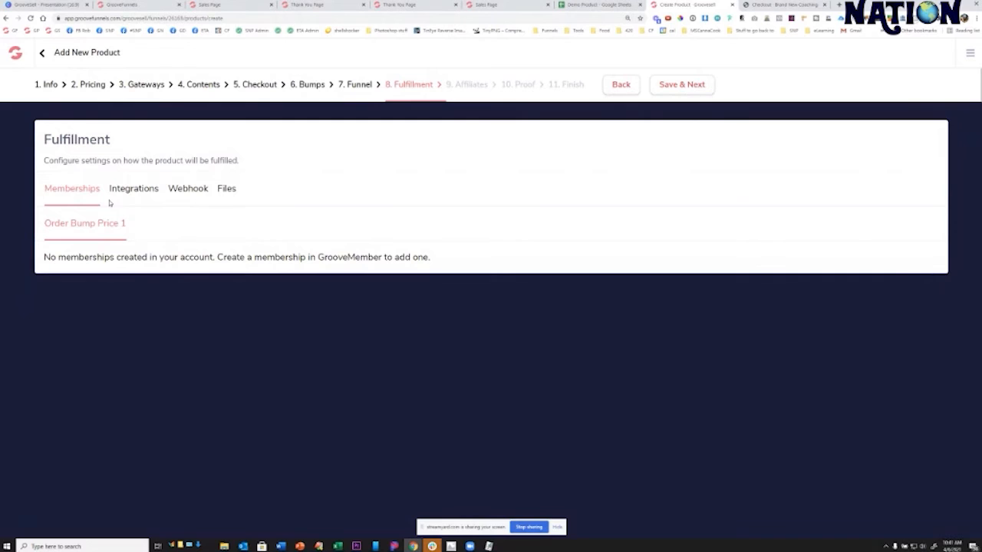
pyautogui.click(138, 191)
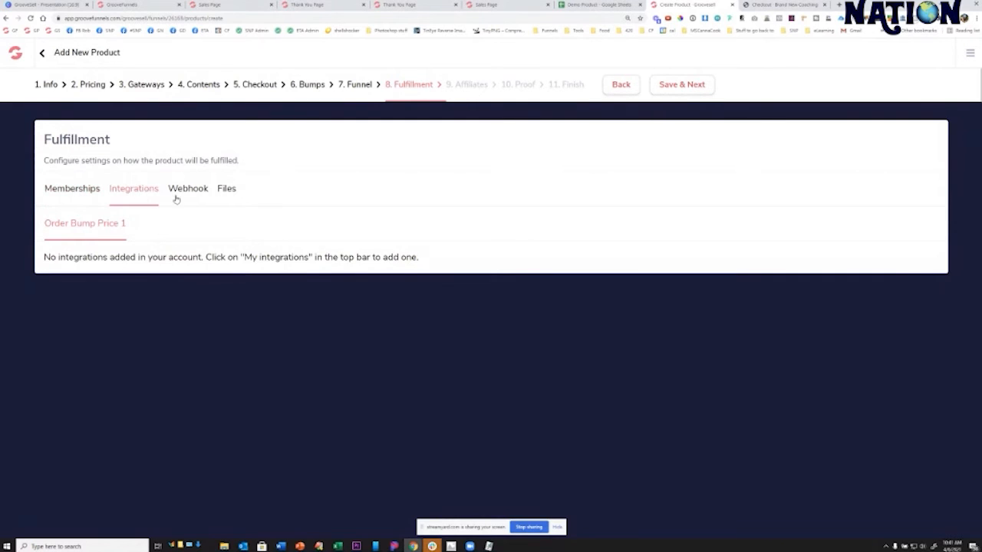
pyautogui.click(176, 194)
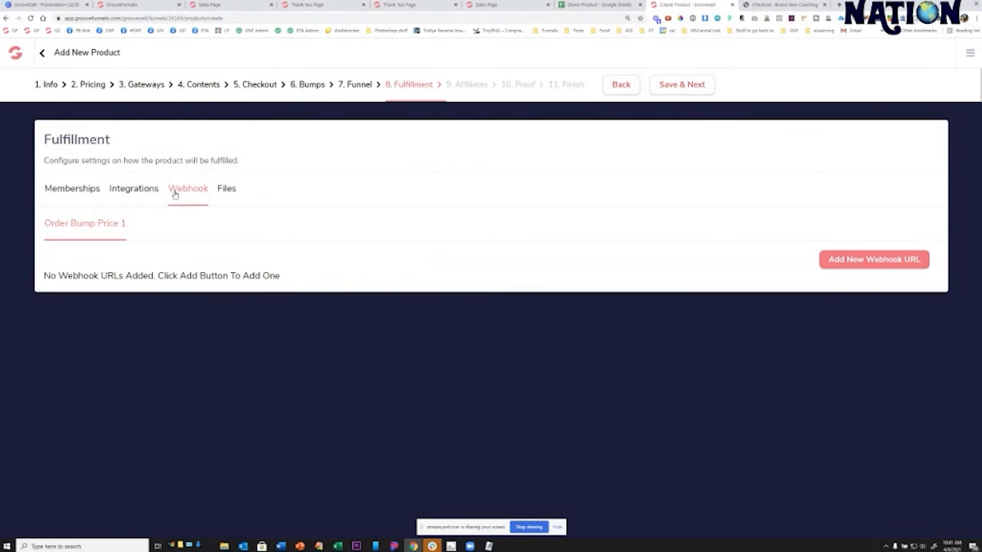
pyautogui.click(227, 193)
pyautogui.click(81, 197)
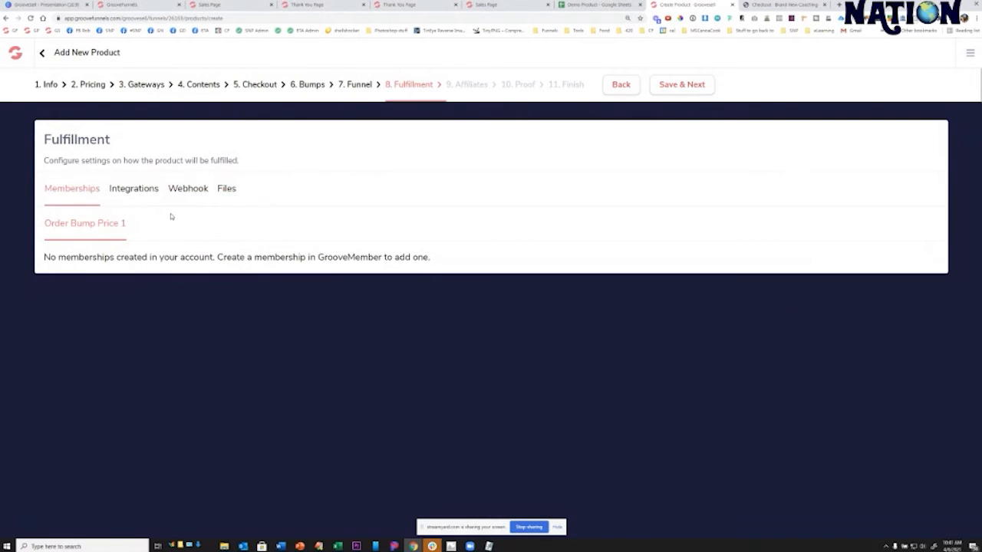
# - Save the Fulfillment, Affiliates and Proof stages with their defaults, leaving the product with no affiliate program
pyautogui.click(678, 86)
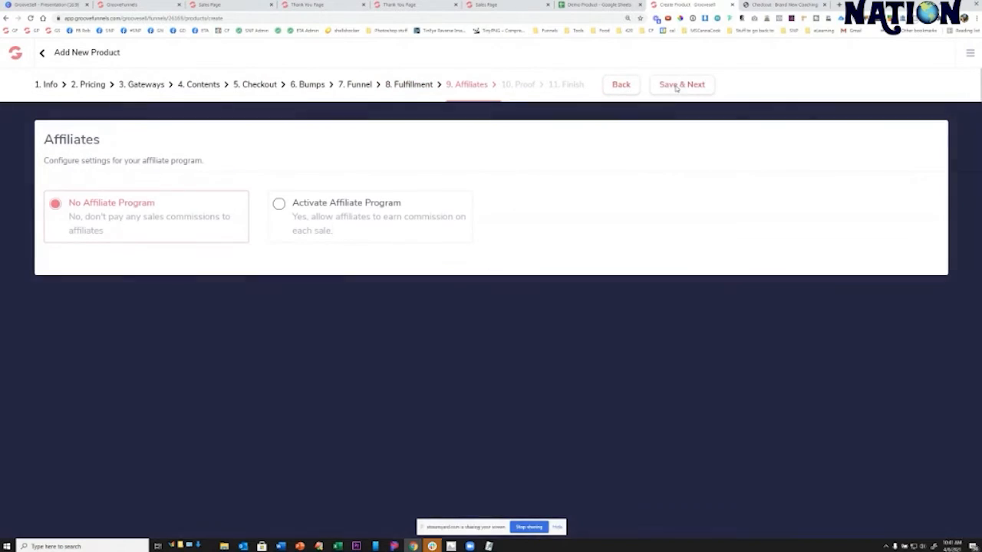
pyautogui.click(675, 86)
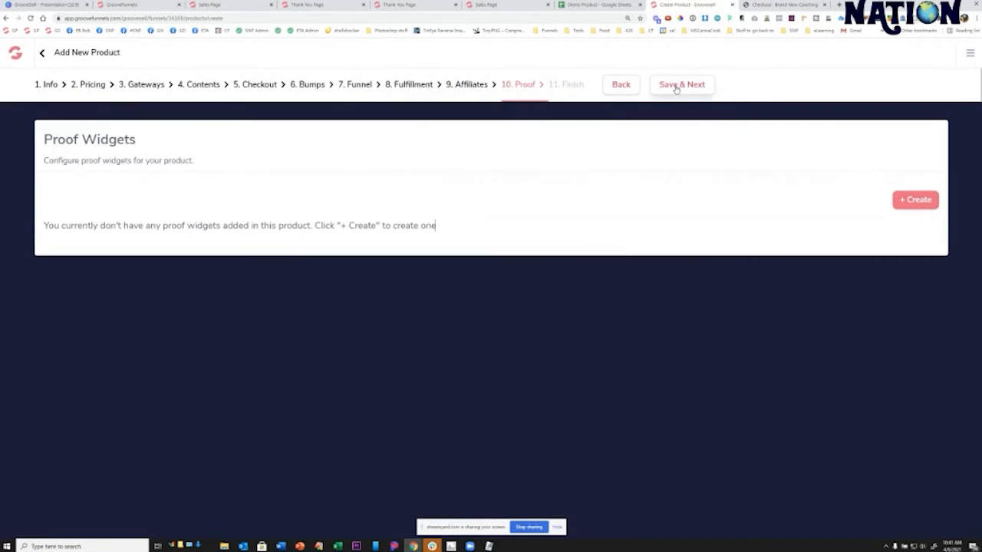
pyautogui.click(676, 86)
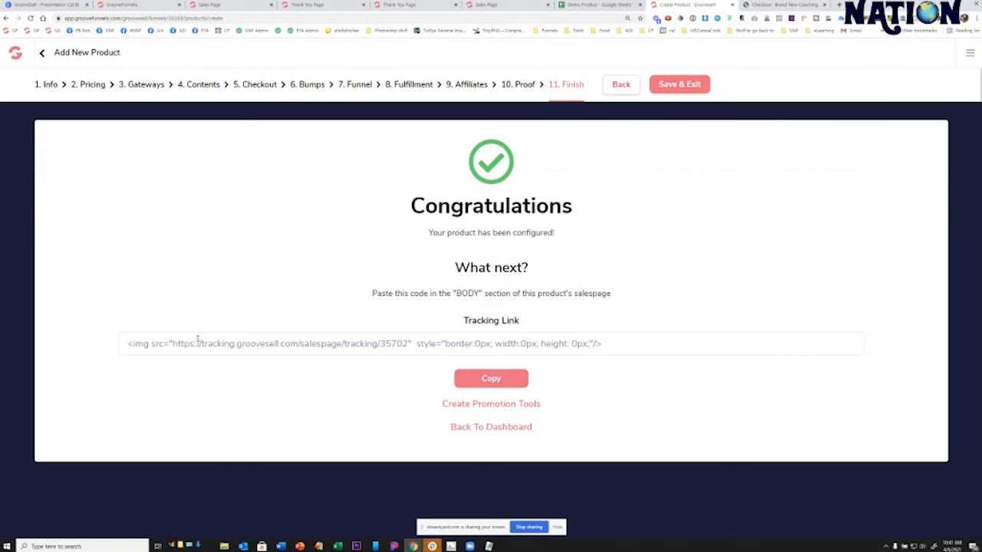
# - Copy the product's tracking code and add it after the existing body code in the Funnel 1 Sales Page settings
pyautogui.click(614, 344)
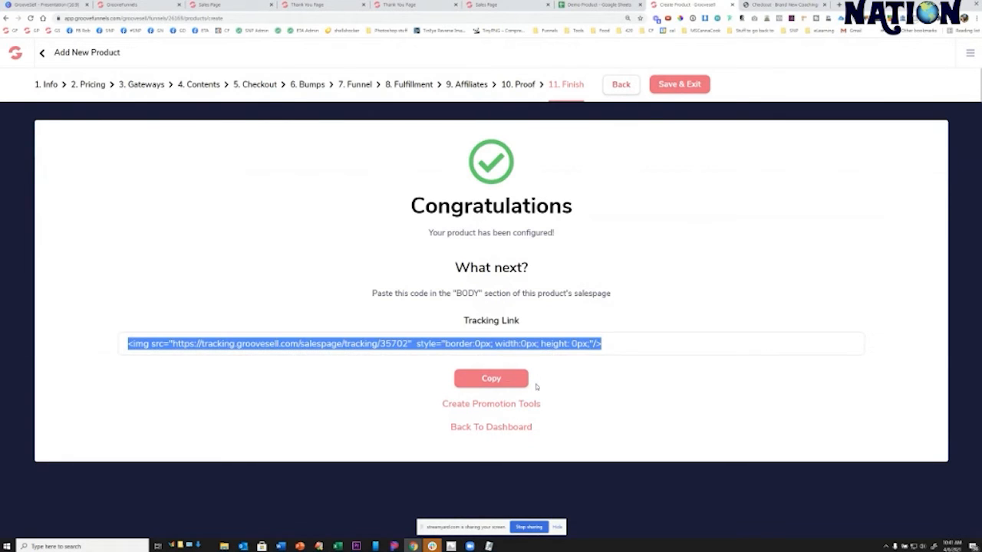
pyautogui.click(491, 378)
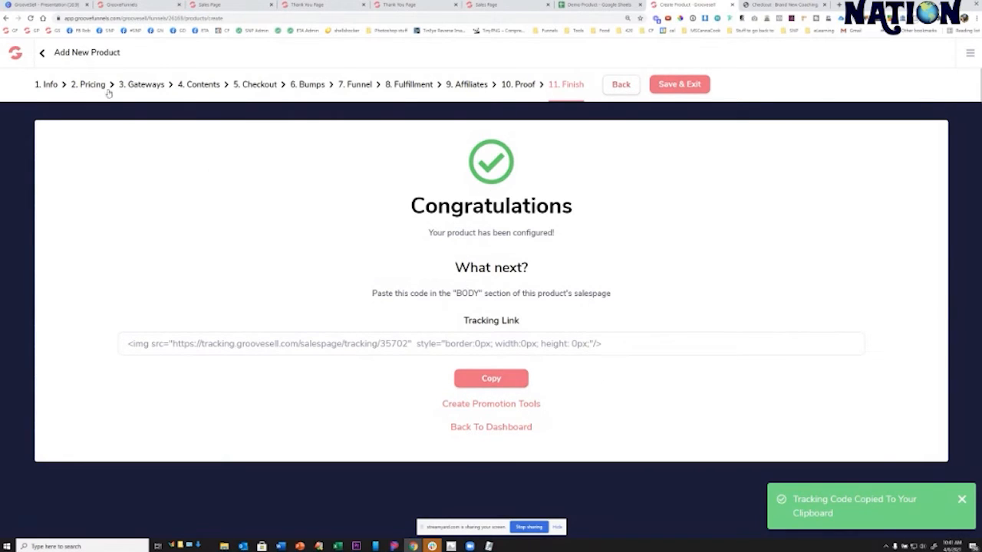
pyautogui.click(126, 5)
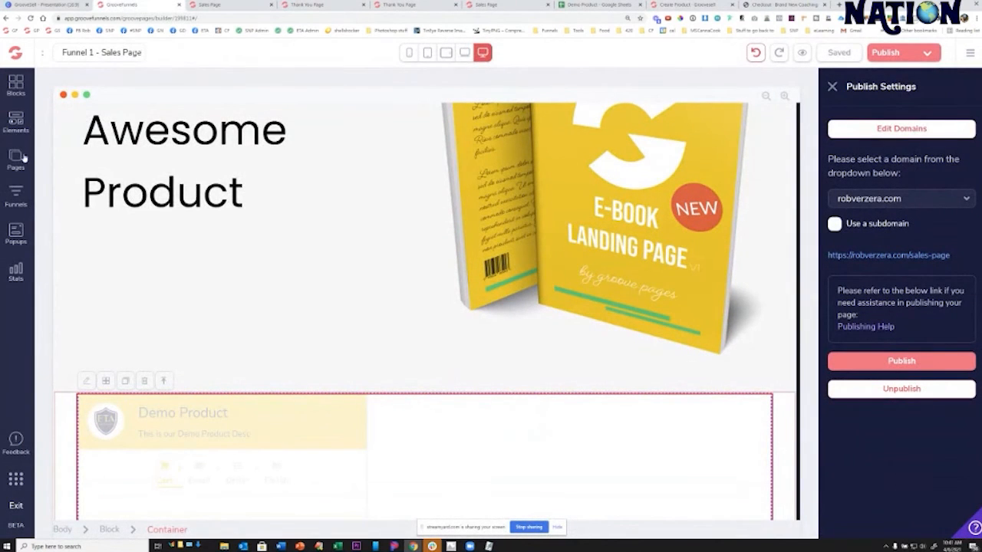
pyautogui.click(14, 196)
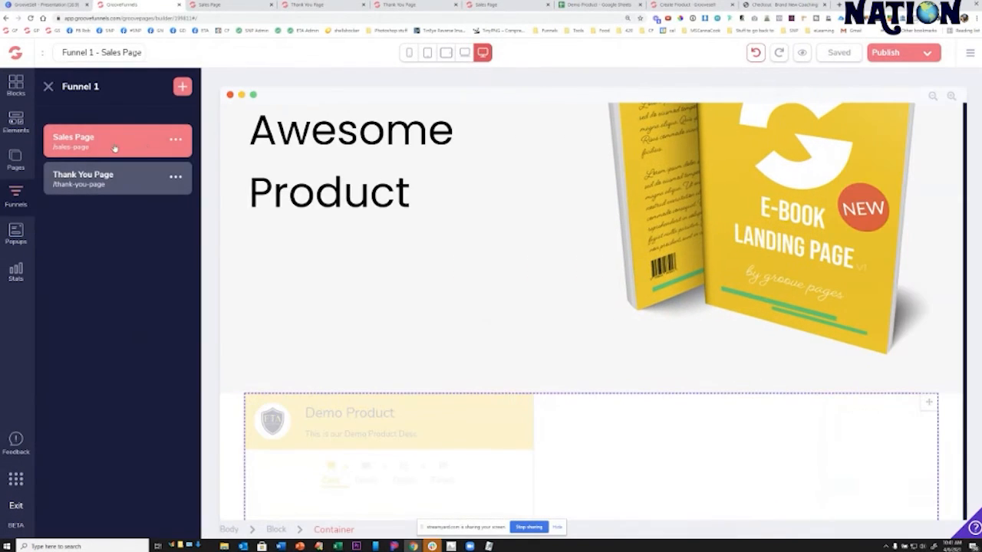
pyautogui.click(176, 138)
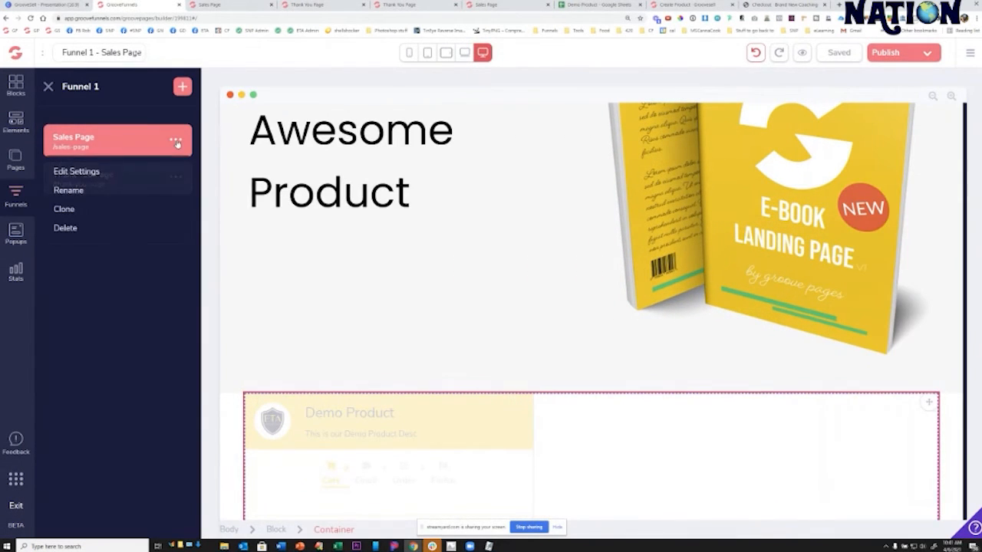
pyautogui.click(77, 172)
pyautogui.scroll(-3, 134, 351)
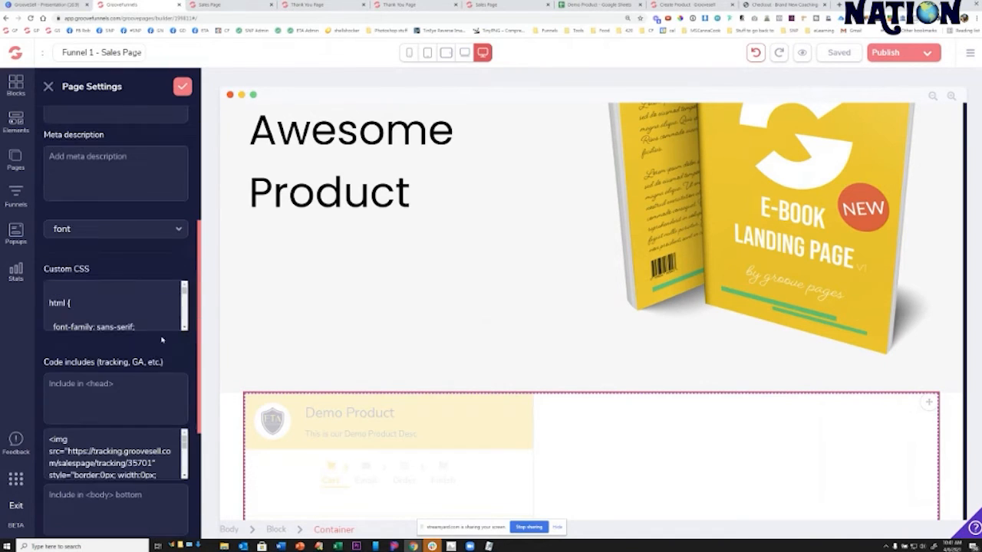
pyautogui.scroll(-2, 123, 444)
pyautogui.scroll(-4, 184, 437)
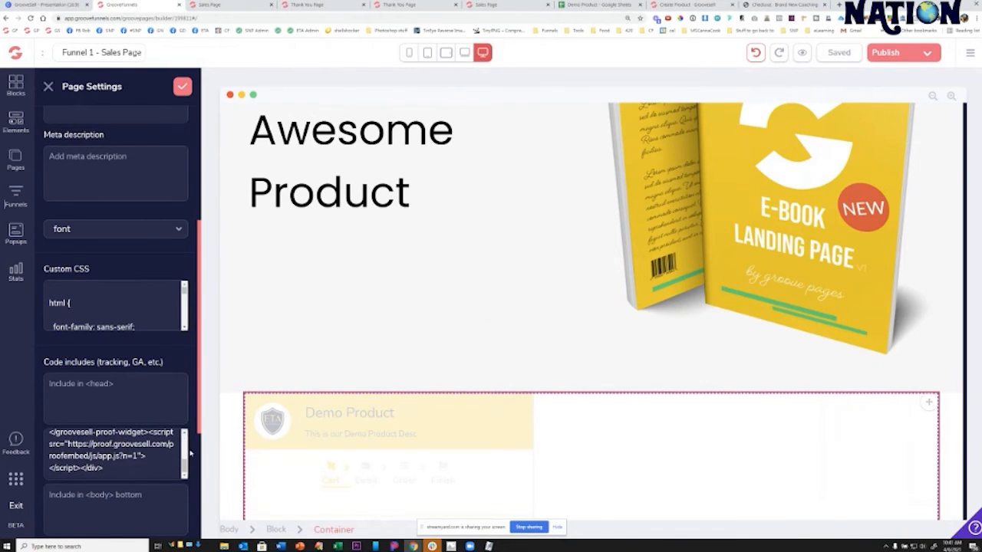
pyautogui.click(151, 316)
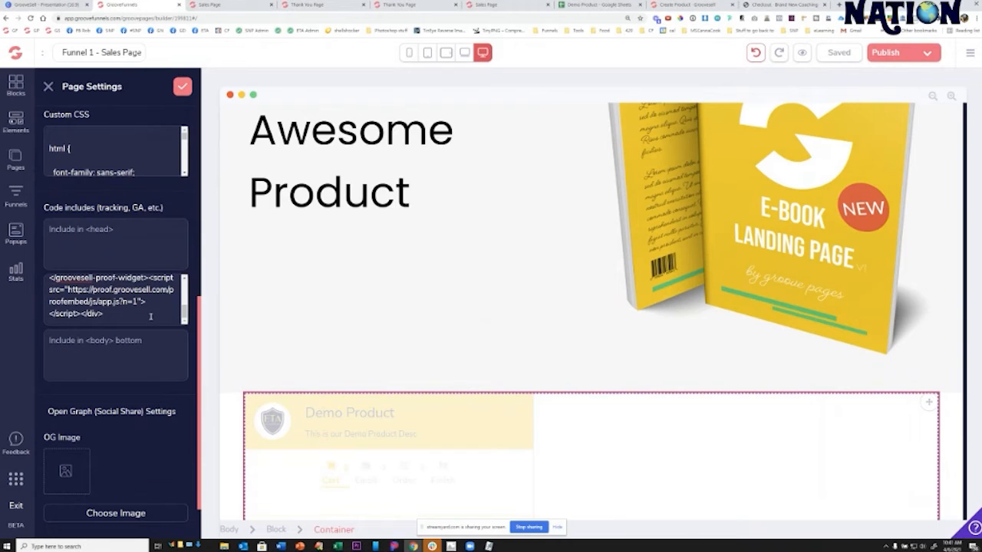
pyautogui.hotkey('ctrl', 'v')
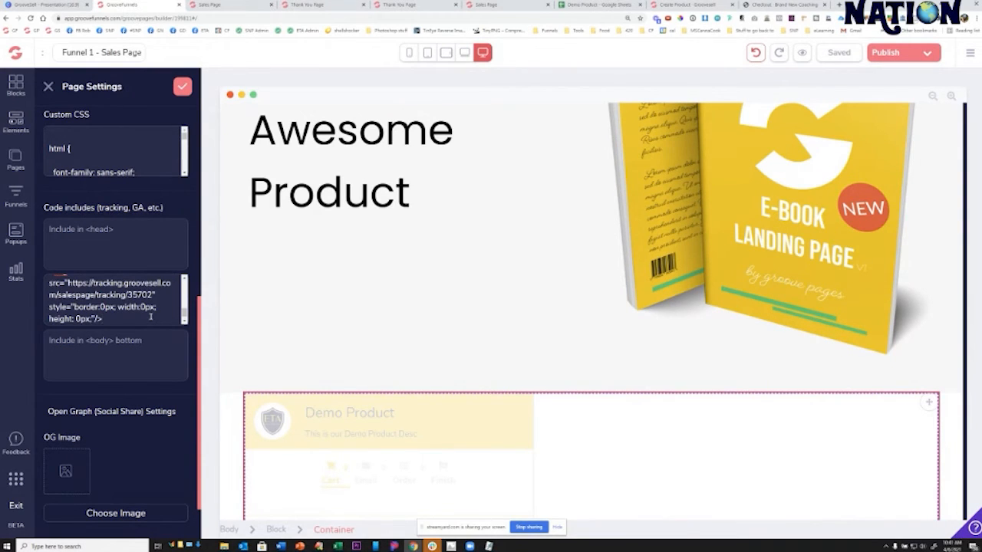
pyautogui.click(182, 87)
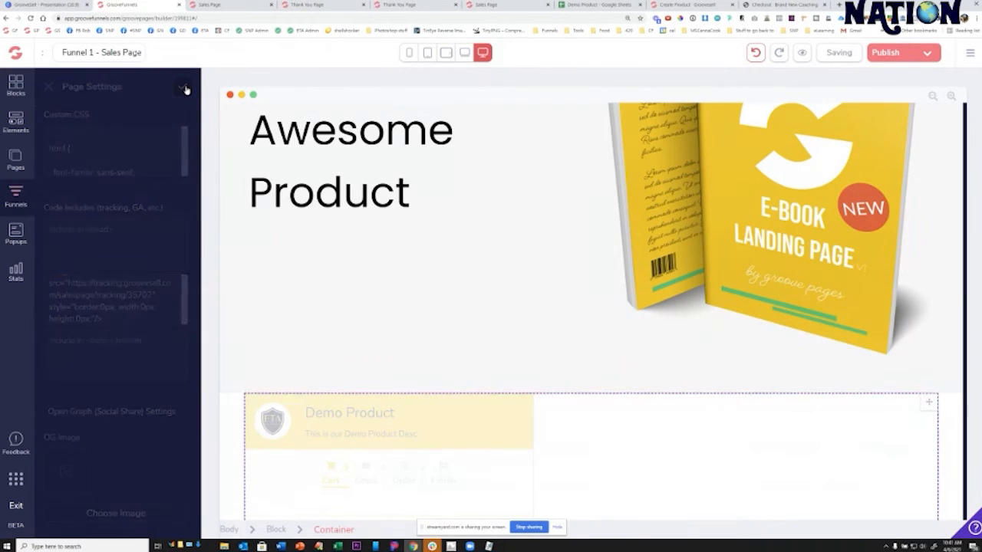
# - Return to the finished order bump product setup, save it and exit to the product list
pyautogui.click(690, 6)
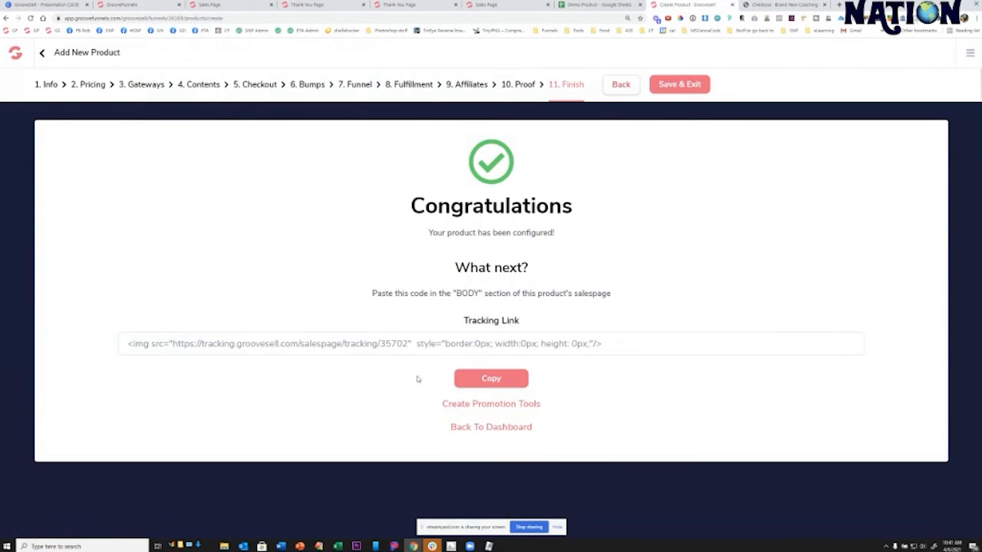
pyautogui.click(671, 85)
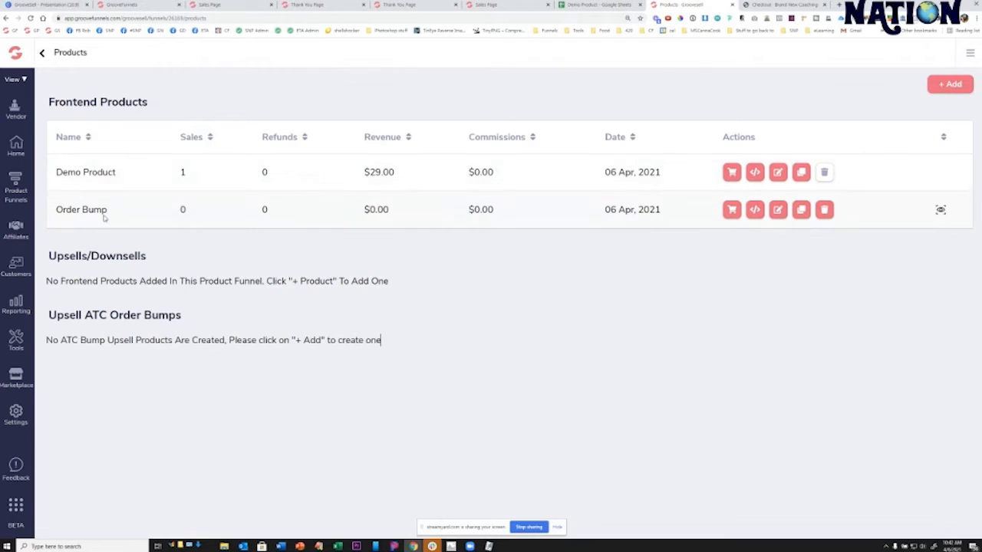
# - Open Demo Product for editing, activate the pre-sell bump offer for Price Point 1 - Single Price Payment and add a new pre-sell bump
pyautogui.click(778, 172)
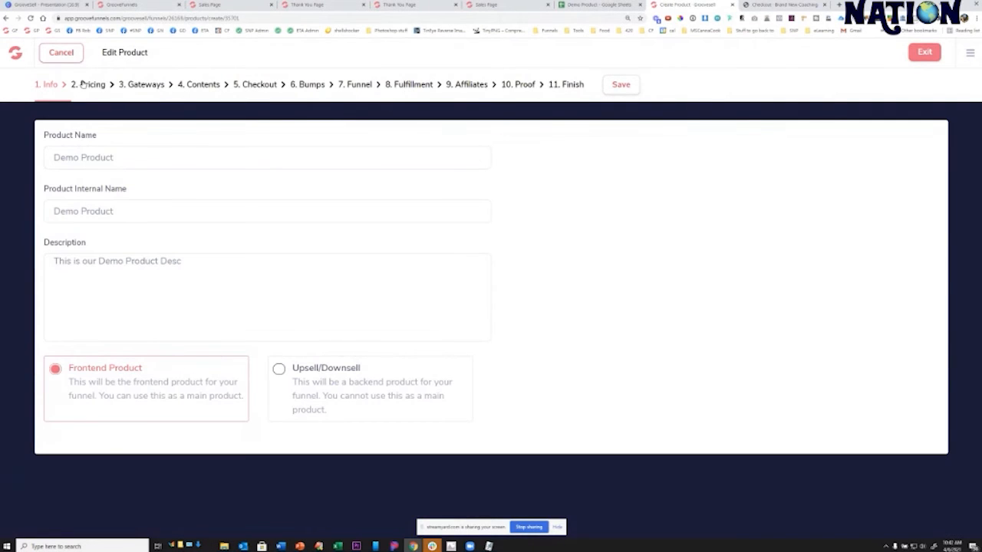
pyautogui.click(132, 88)
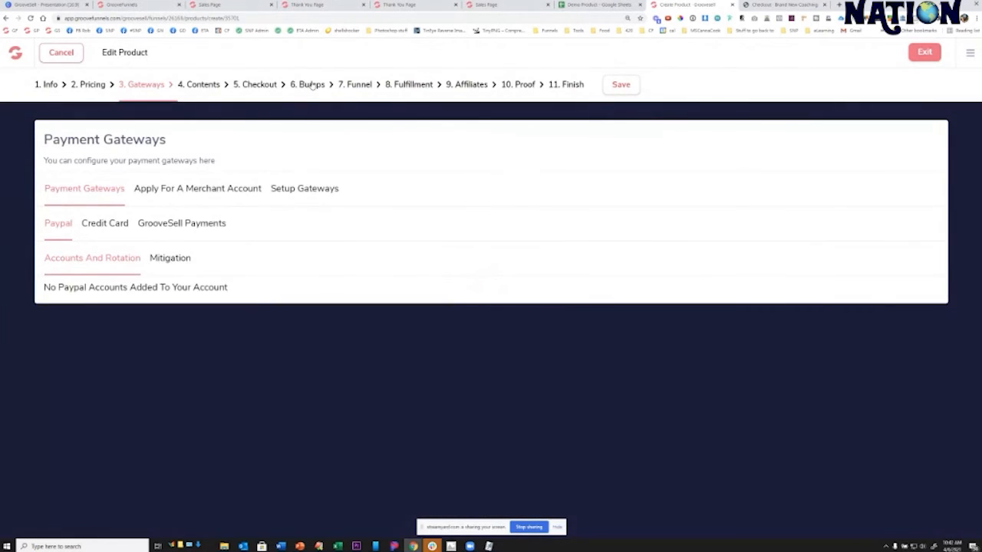
pyautogui.click(311, 86)
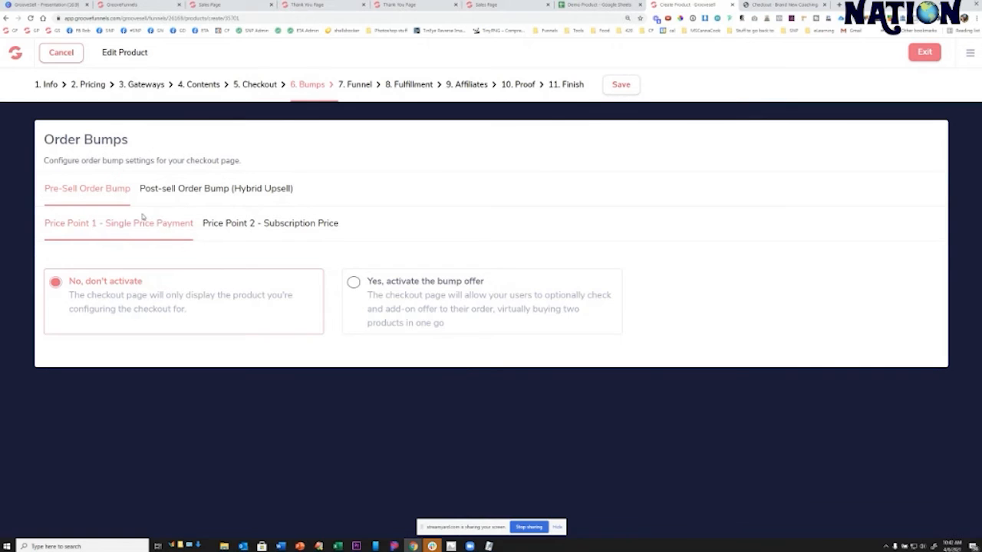
pyautogui.click(354, 282)
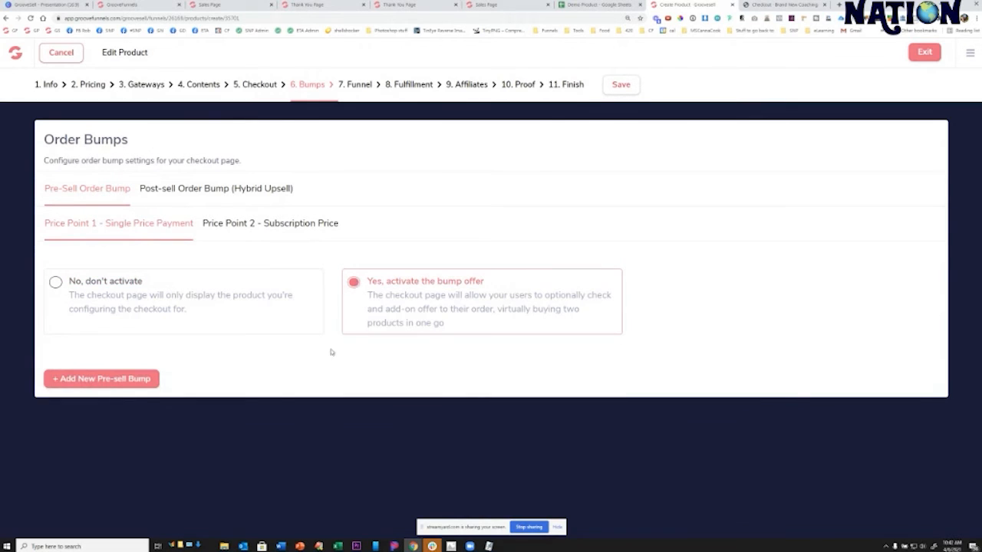
pyautogui.click(74, 383)
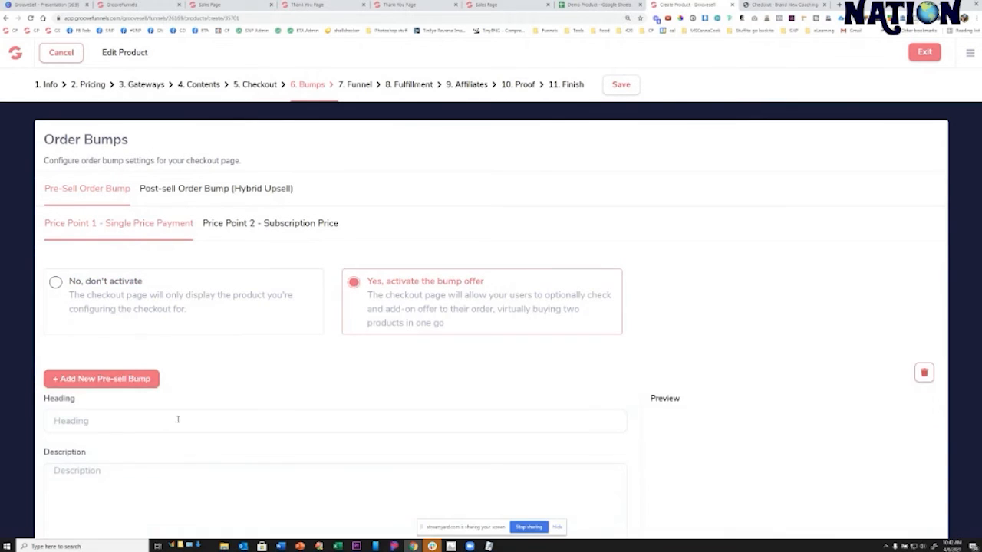
# - Give the pre-sell bump the heading "Grab Our OrderBump" and the description "Desc for the order bump"
pyautogui.scroll(-2, 241, 348)
pyautogui.write('G')
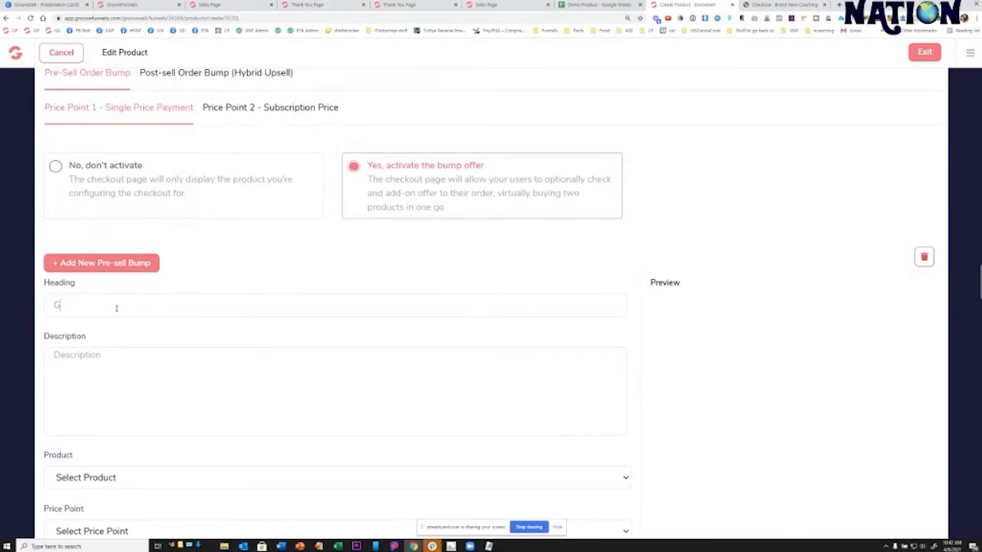
pyautogui.write('rab Our Order Bunmp')
pyautogui.press('Tab')
pyautogui.write('Desc for the order bymp')
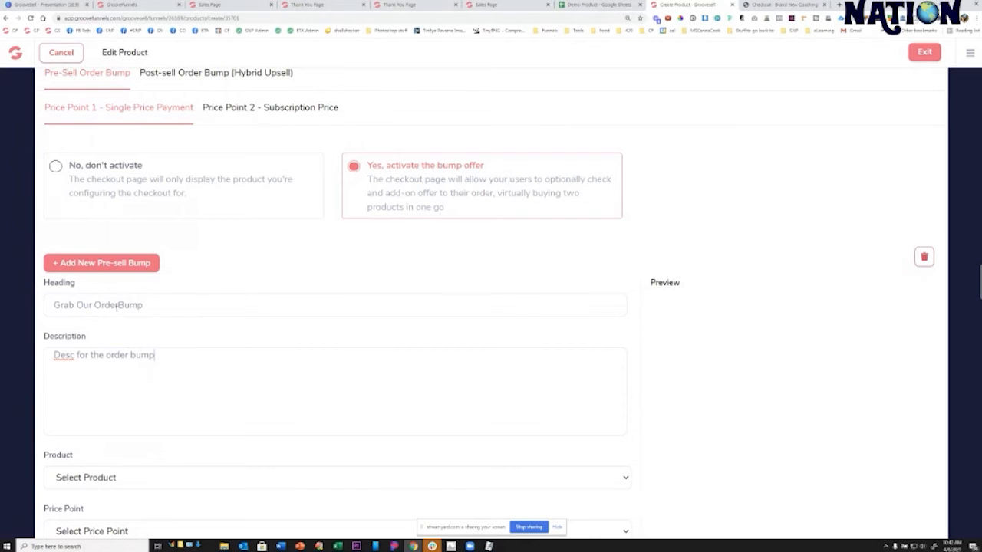
# - Assign the Order Bump product and its Order Bump Price 1 price point to the pre-sell bump
pyautogui.scroll(-2, 208, 346)
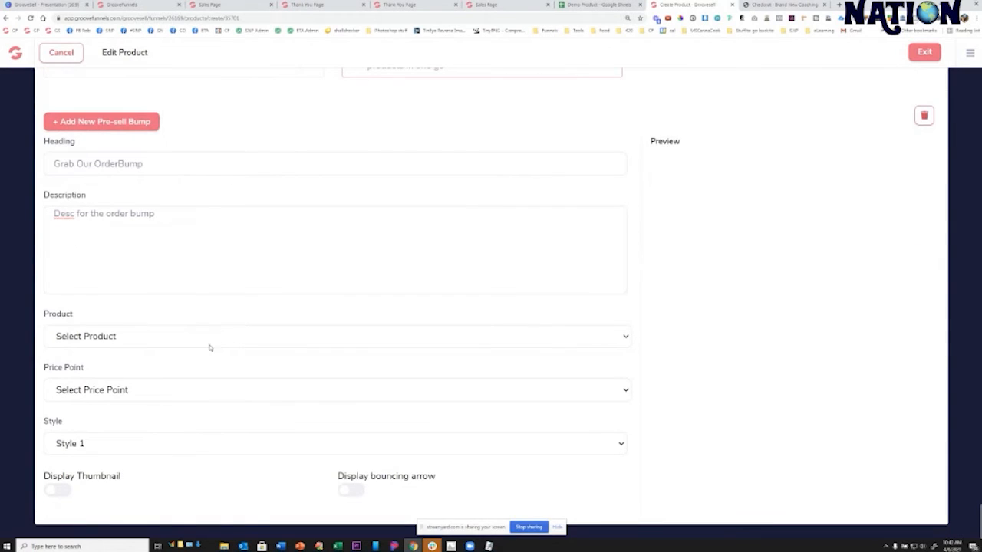
pyautogui.click(83, 339)
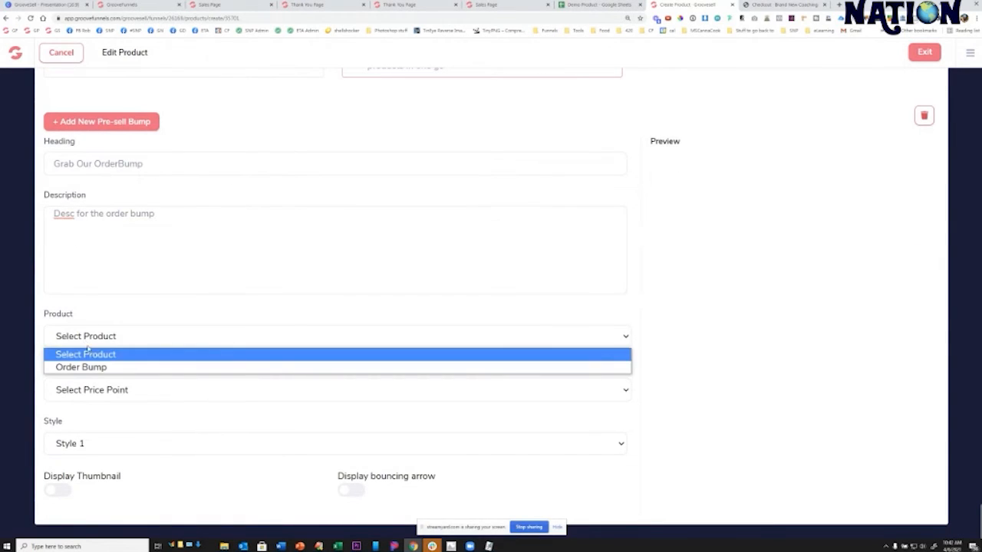
pyautogui.click(81, 368)
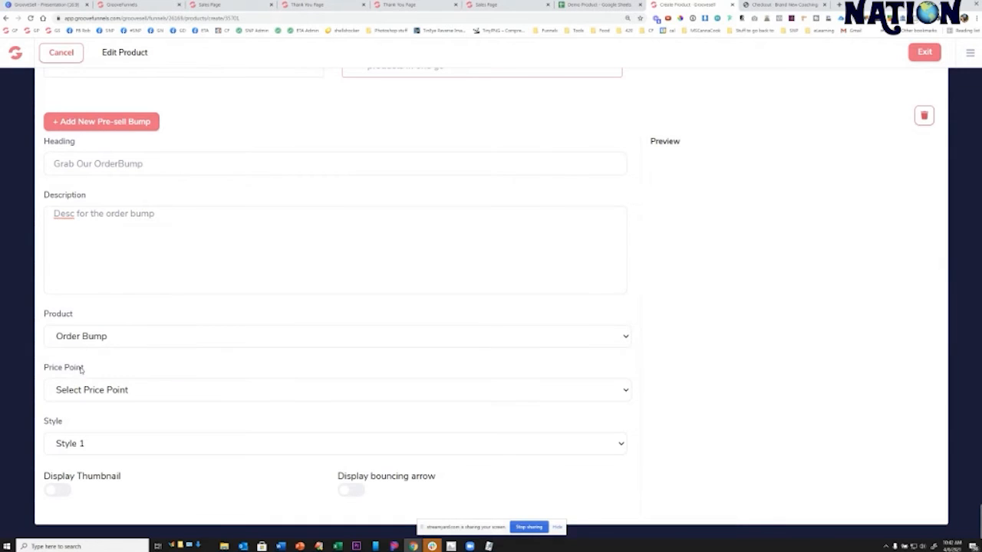
pyautogui.click(110, 391)
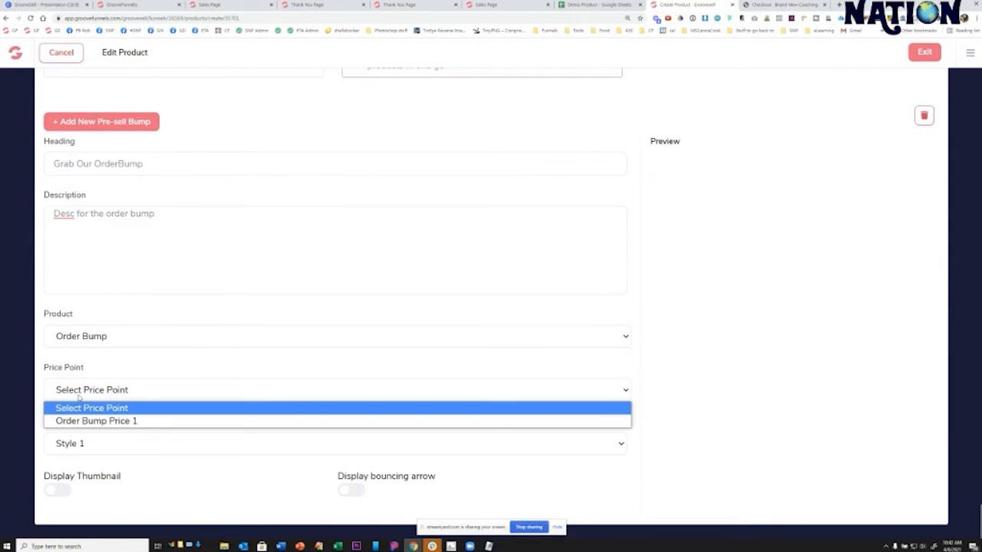
pyautogui.click(116, 422)
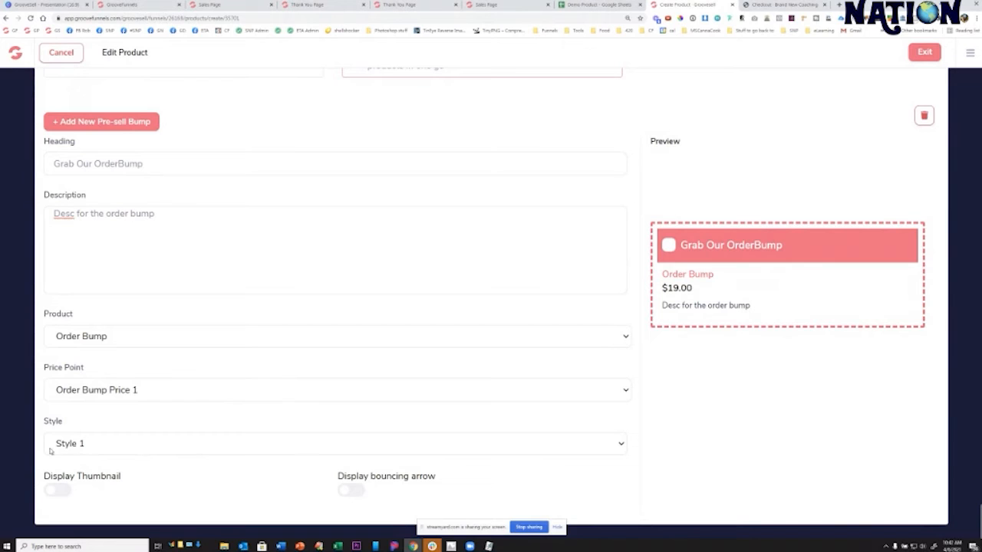
# - Try Style 2 and Style 3 on the pre-sell bump and return it to Style 1
pyautogui.click(117, 450)
pyautogui.click(103, 471)
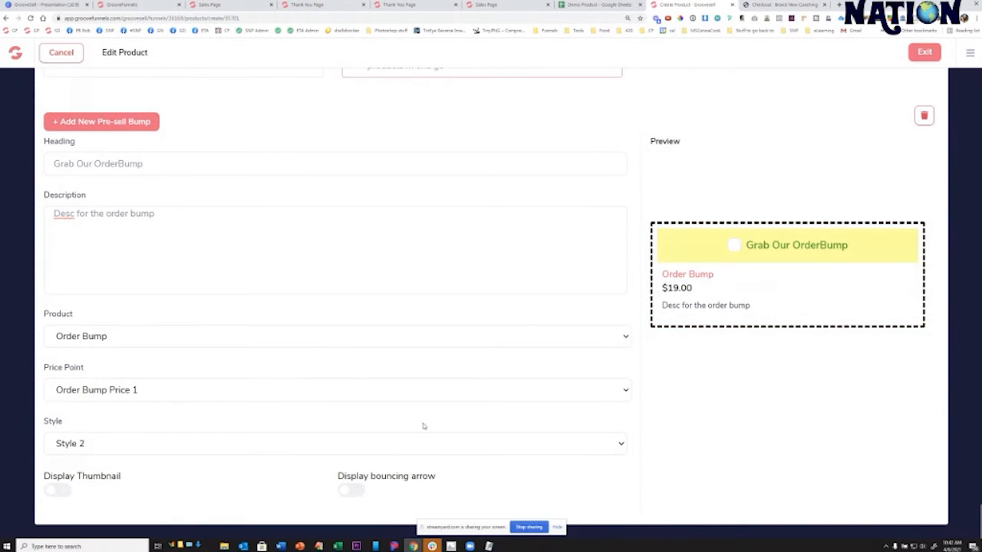
pyautogui.click(157, 450)
pyautogui.click(166, 482)
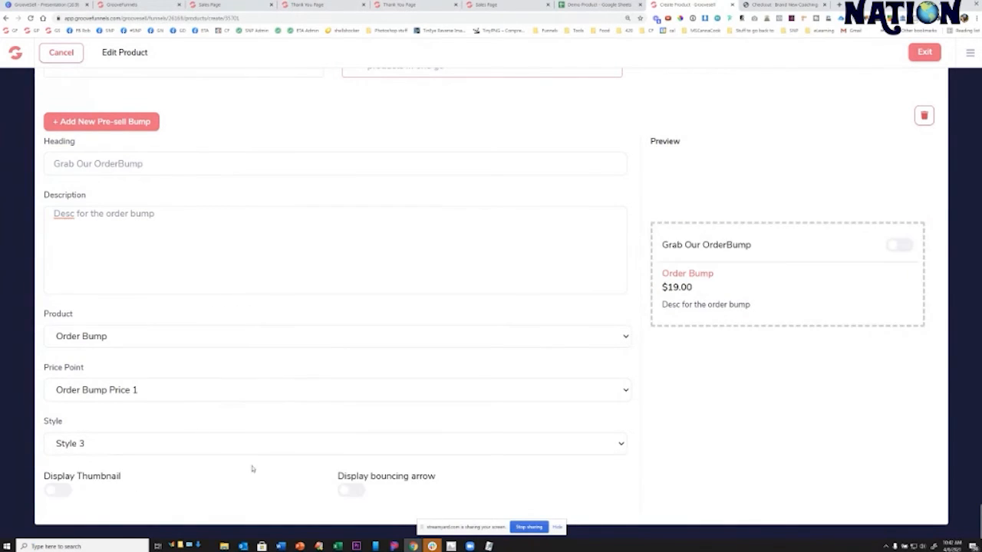
pyautogui.click(903, 247)
pyautogui.click(903, 247)
pyautogui.click(84, 445)
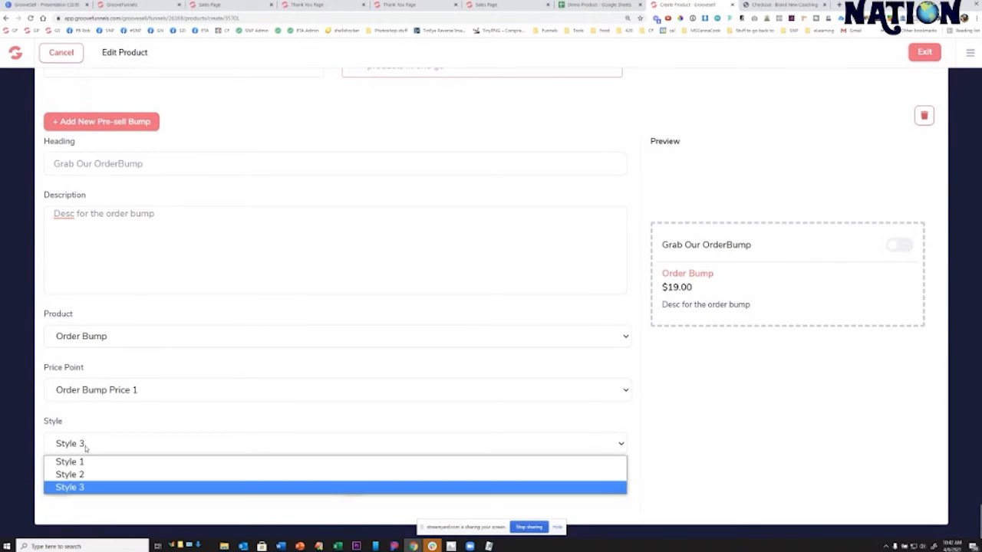
pyautogui.click(91, 461)
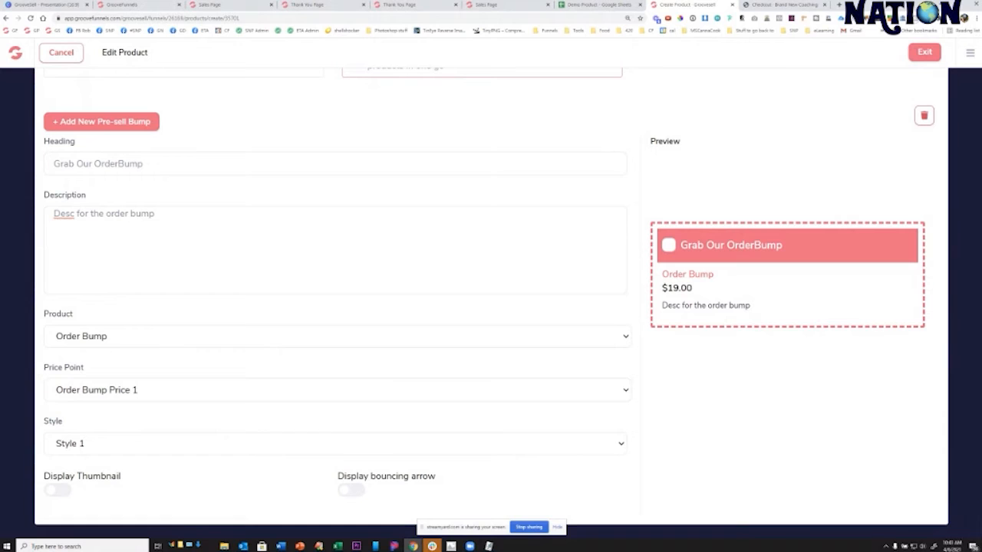
# - Enable the bouncing arrow on the pre-sell bump, leaving the thumbnail display off
pyautogui.click(61, 491)
pyautogui.click(61, 491)
pyautogui.click(359, 491)
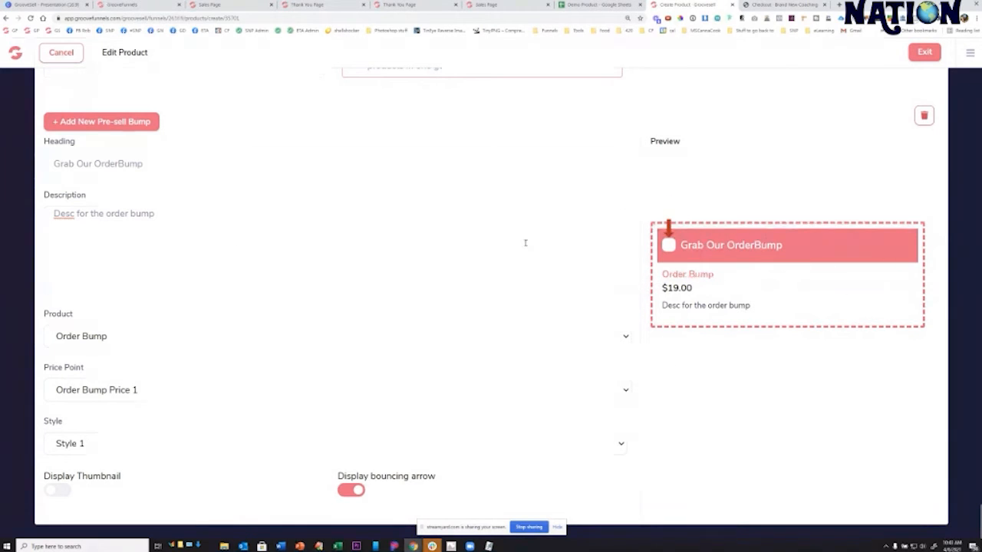
# - Activate the bump offer for Price Point 2 - Subscription Price and deactivate it again
pyautogui.scroll(3, 526, 243)
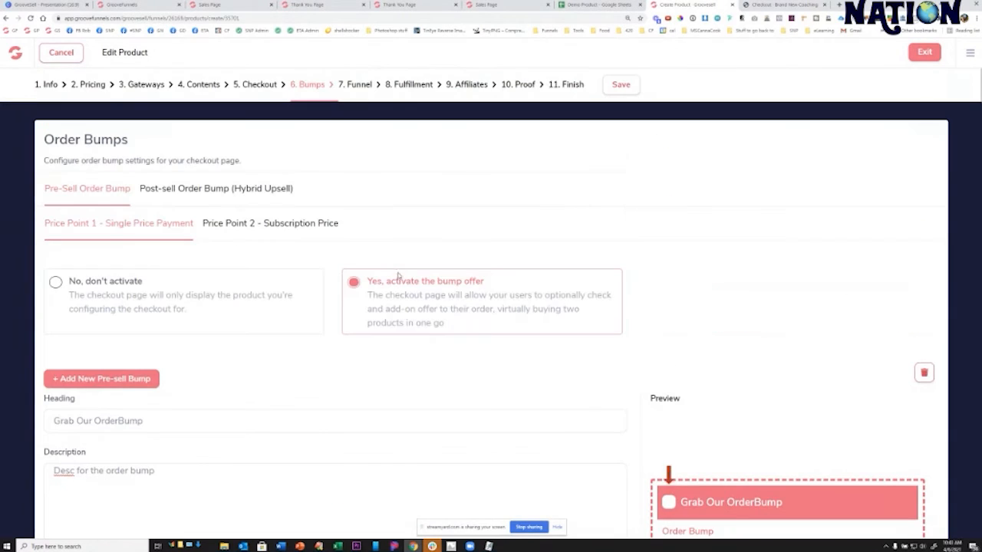
pyautogui.click(270, 226)
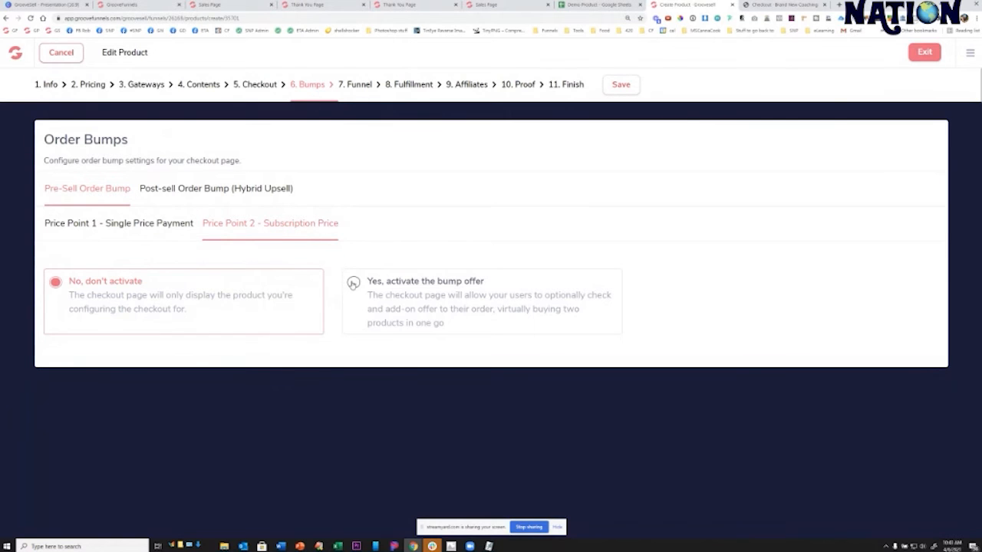
pyautogui.click(353, 283)
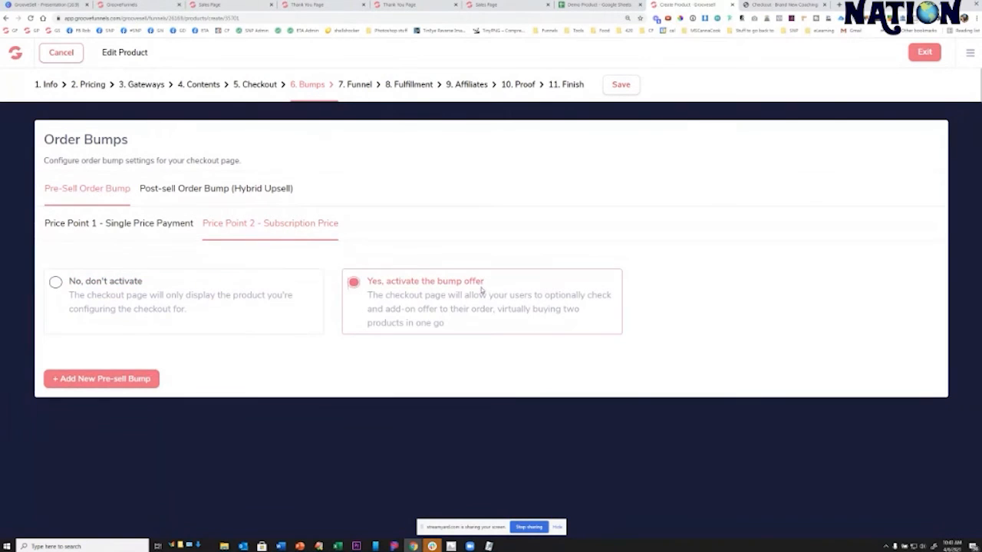
pyautogui.click(56, 284)
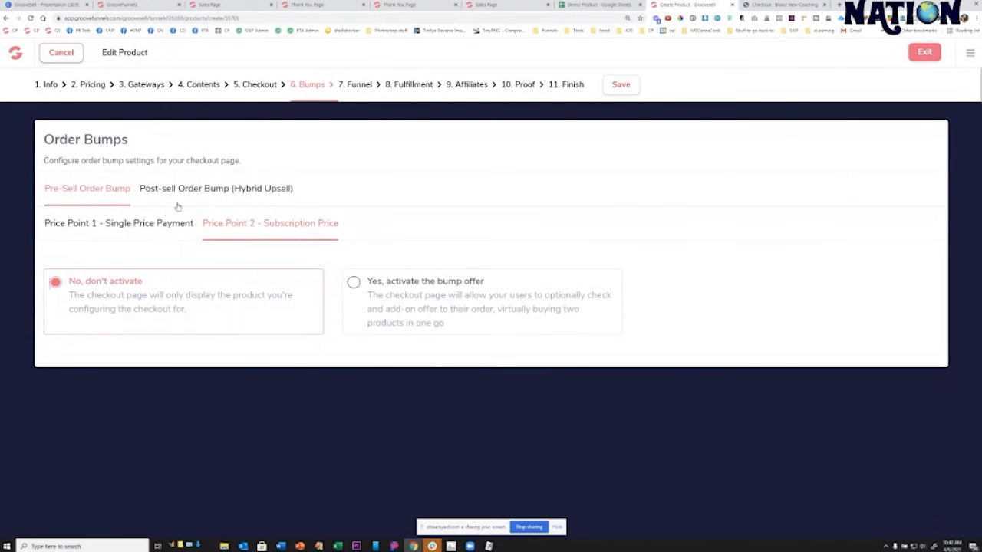
# - Check Demo Product's Funnel and Fulfillment stages, save the product and exit to the product list
pyautogui.click(360, 86)
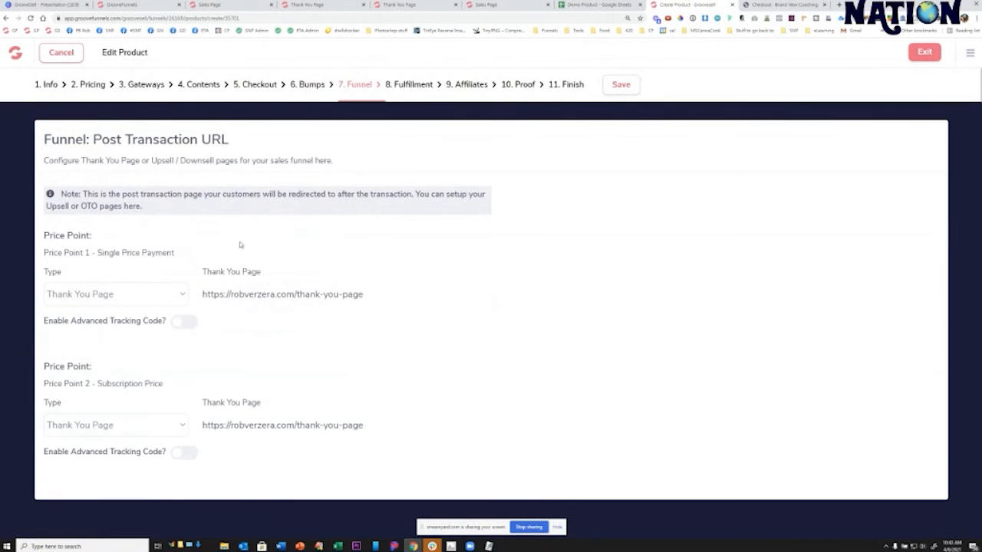
pyautogui.click(169, 296)
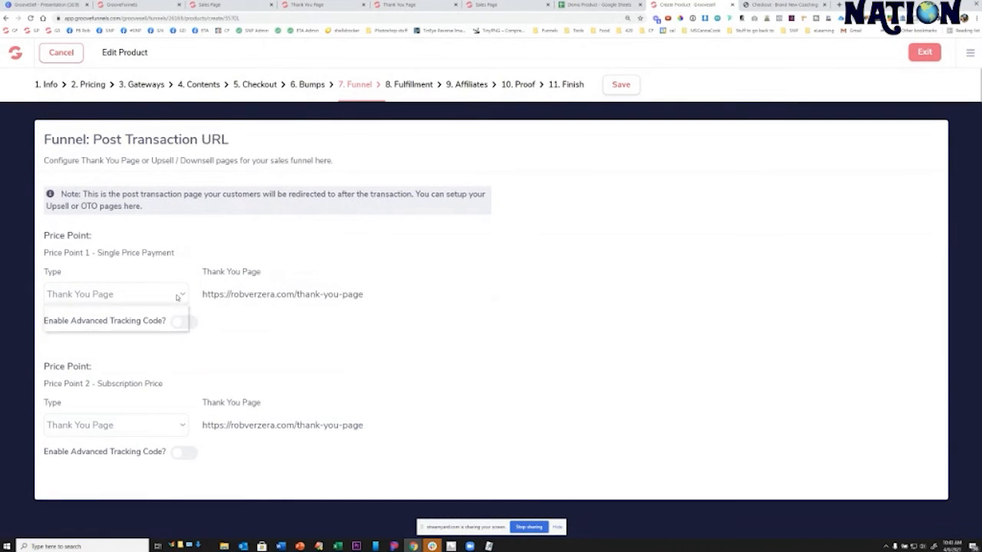
pyautogui.click(179, 298)
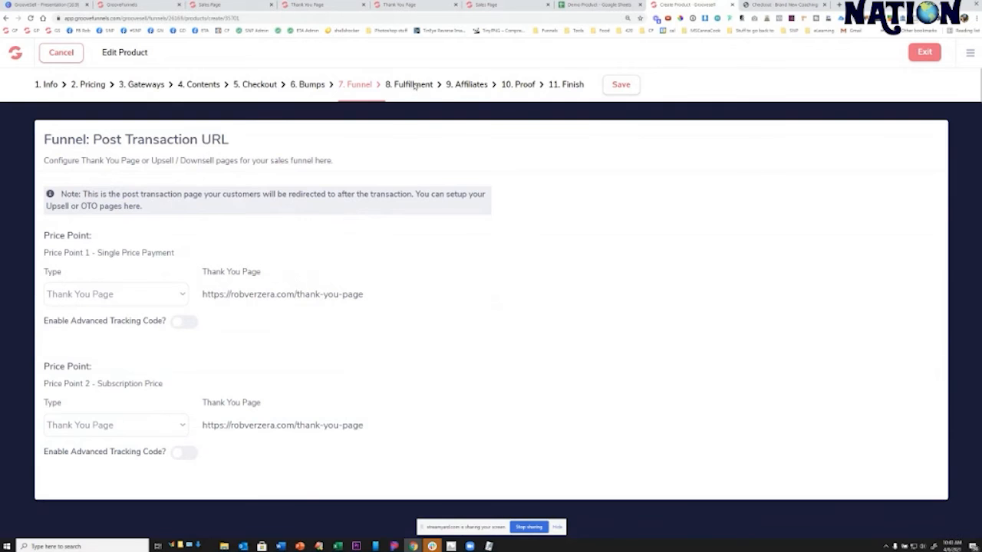
pyautogui.click(412, 86)
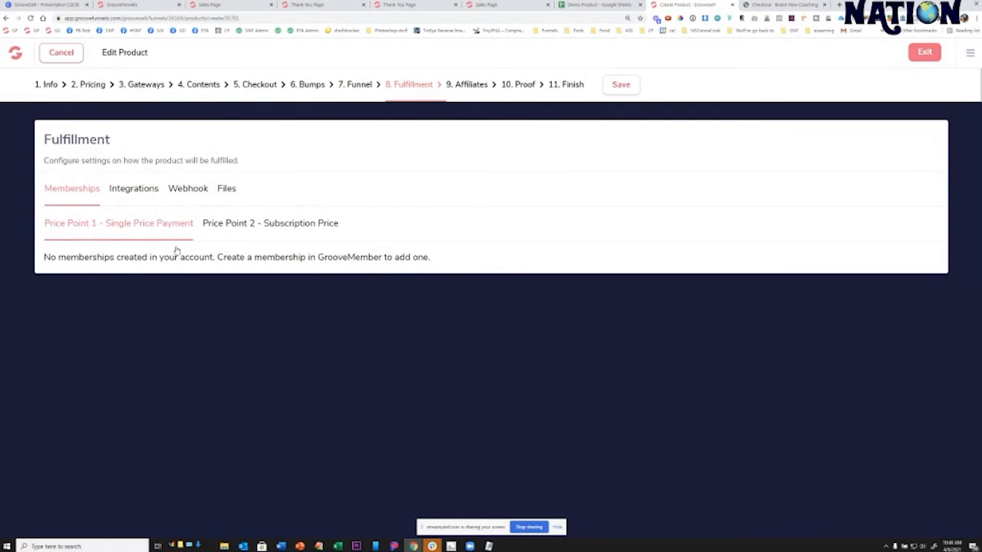
pyautogui.click(621, 86)
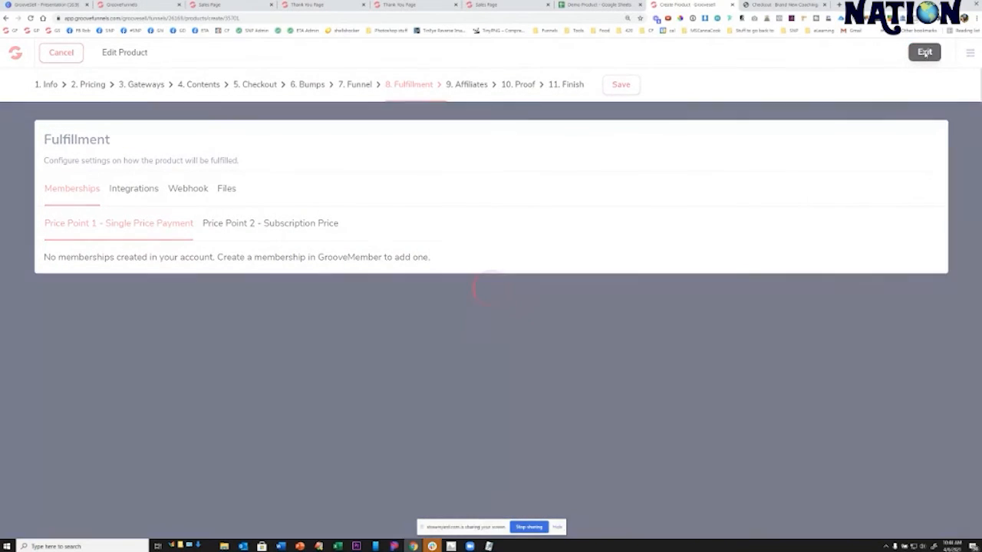
pyautogui.click(924, 52)
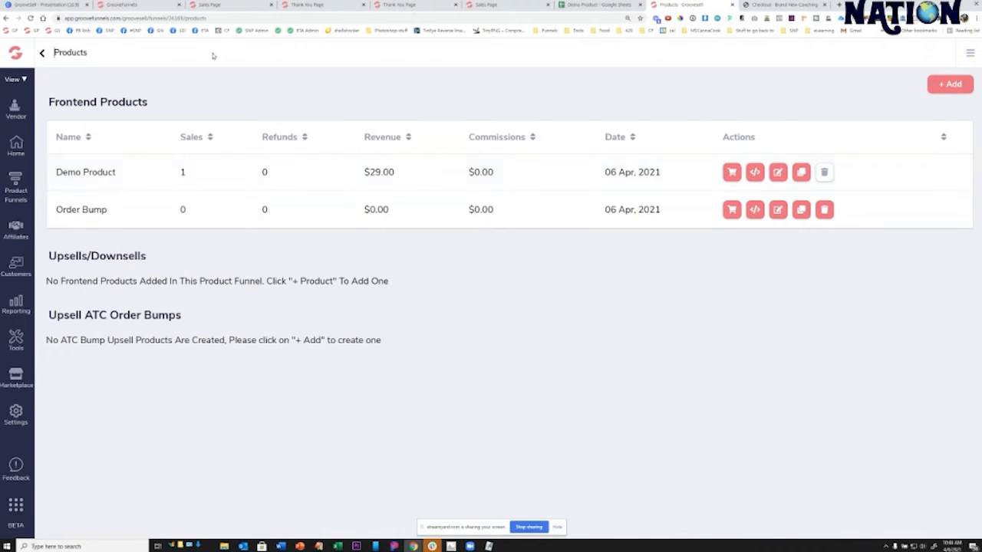
# - Return to the Funnel 1 Sales Page builder and add an empty container wireframe block below the Demo Product checkout embed
pyautogui.click(129, 5)
pyautogui.scroll(-1, 424, 269)
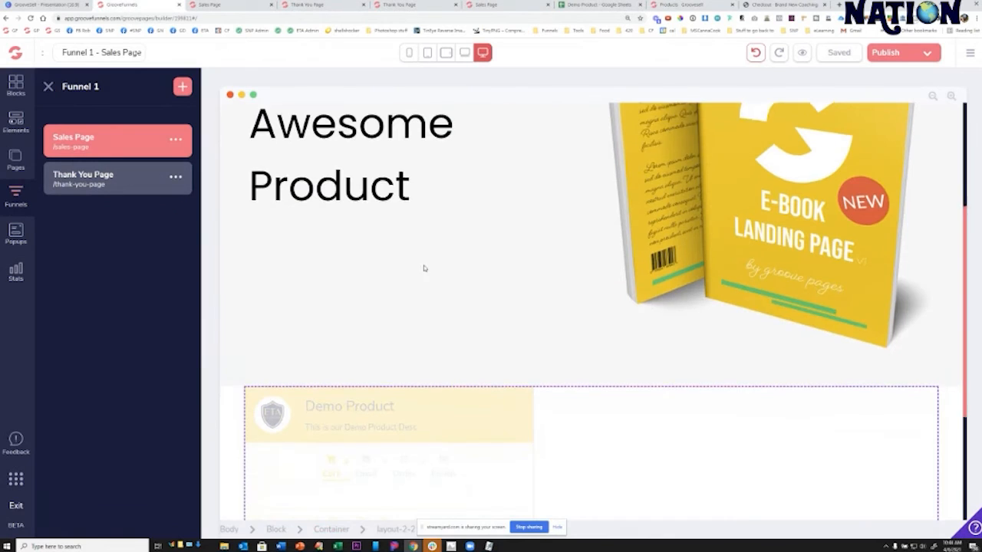
pyautogui.scroll(-3, 425, 268)
pyautogui.click(18, 91)
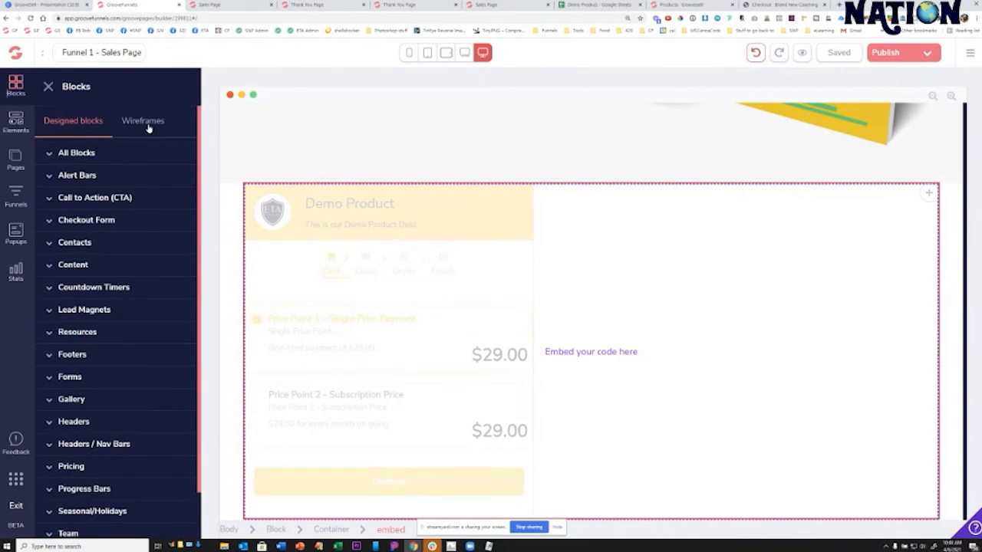
pyautogui.click(142, 123)
pyautogui.click(50, 156)
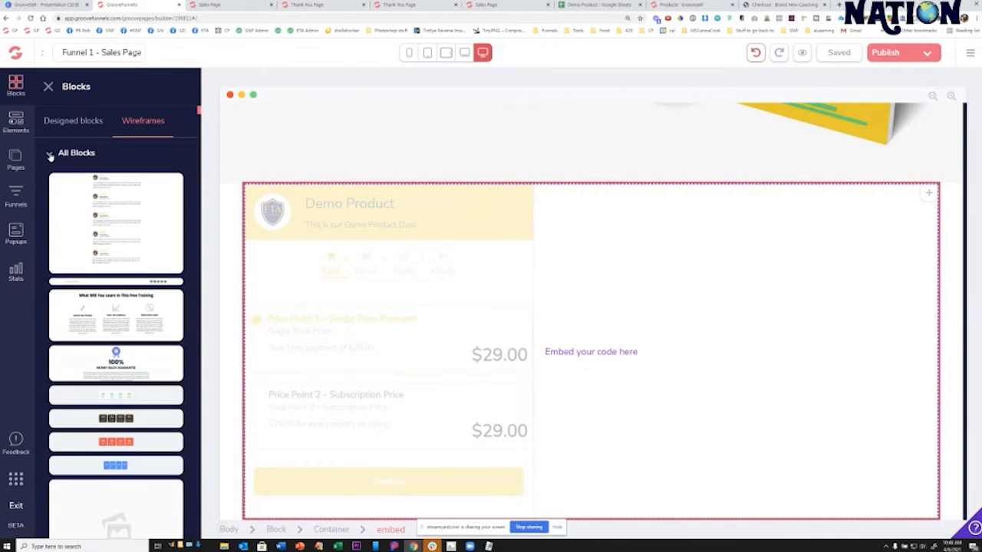
pyautogui.click(49, 157)
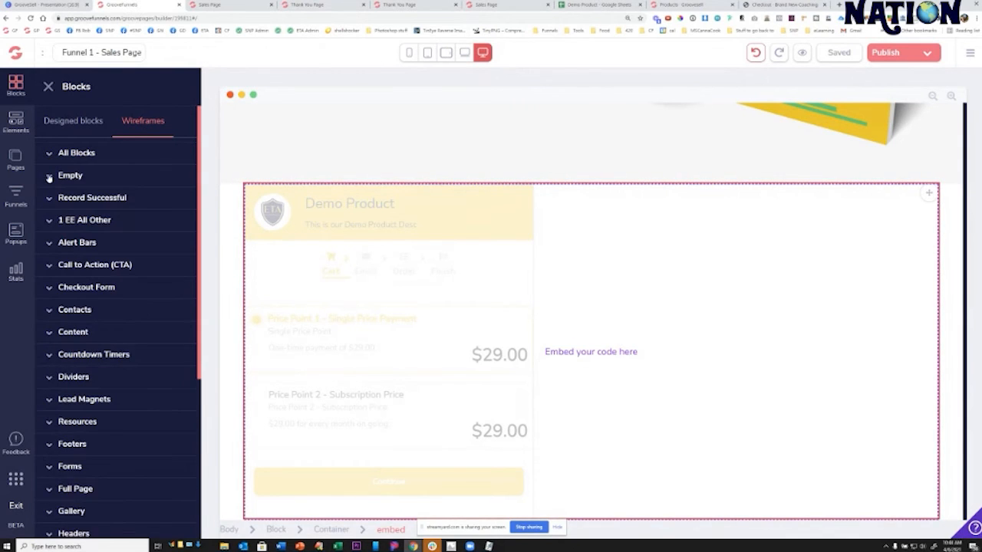
pyautogui.click(49, 177)
pyautogui.moveTo(171, 228); pyautogui.dragTo(644, 491)
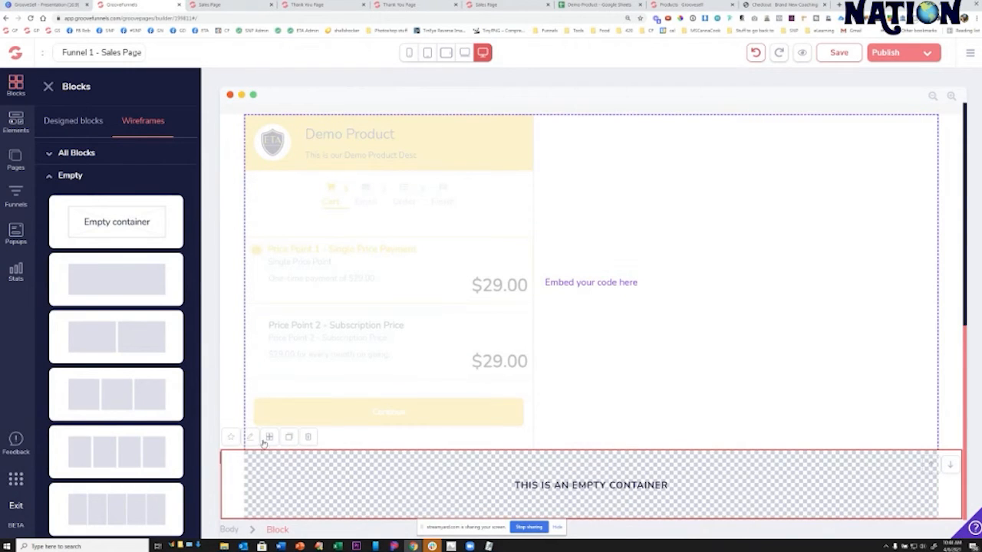
# - Set the background color of the new empty container block to blue #2E56CC and save the page
pyautogui.click(938, 205)
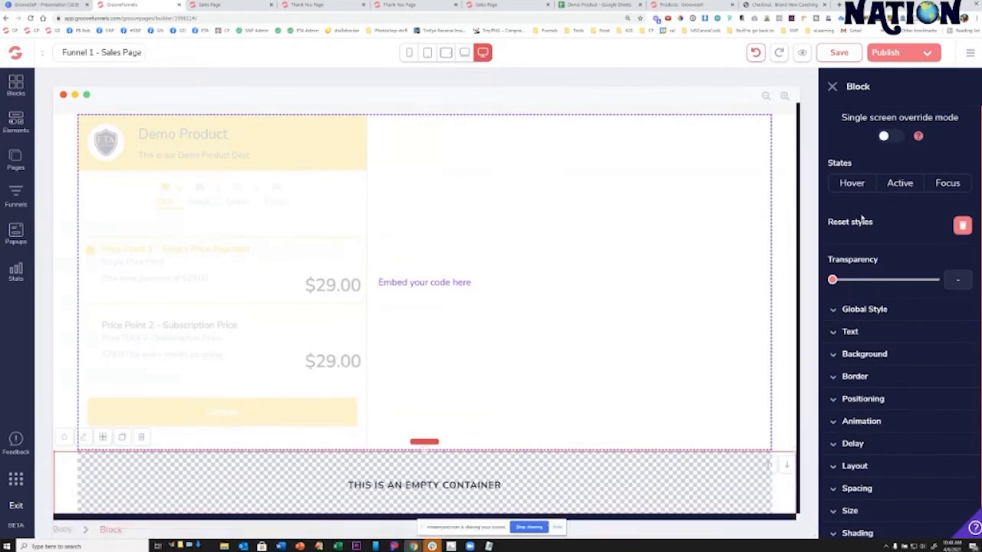
pyautogui.click(863, 353)
pyautogui.scroll(-3, 928, 353)
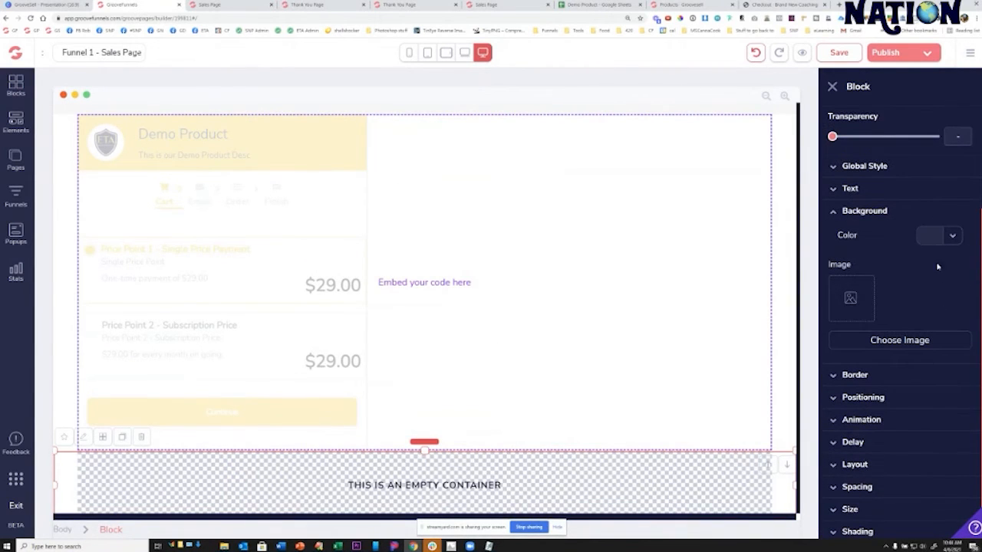
pyautogui.click(937, 234)
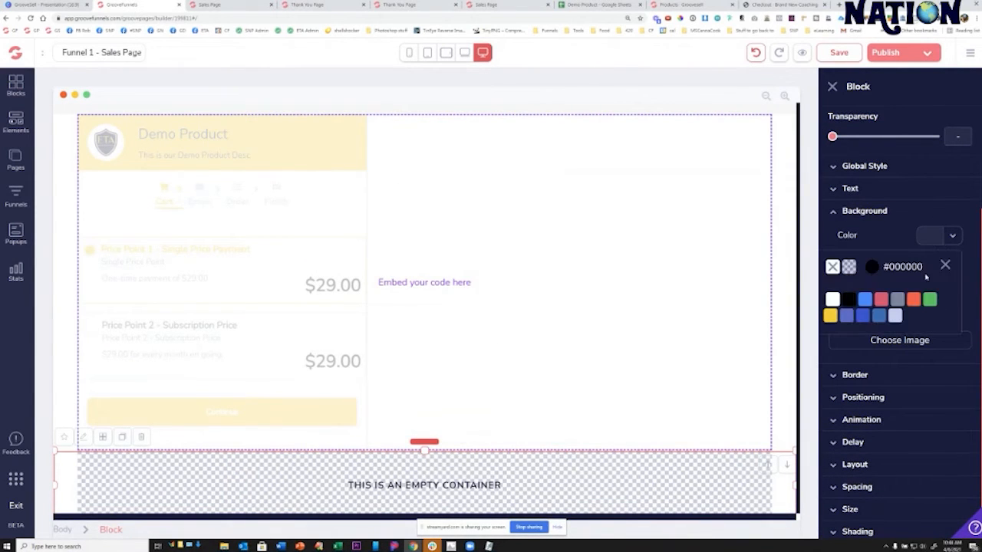
pyautogui.click(863, 316)
pyautogui.click(838, 52)
# - Set the blue block's top and bottom margins to 2.5rem
pyautogui.scroll(-1, 890, 453)
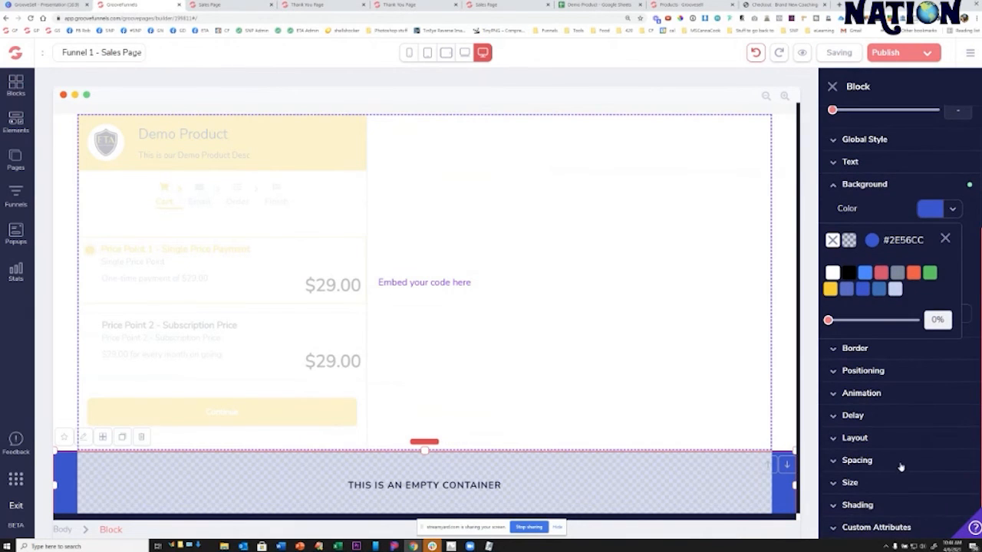
pyautogui.click(900, 461)
pyautogui.click(900, 371)
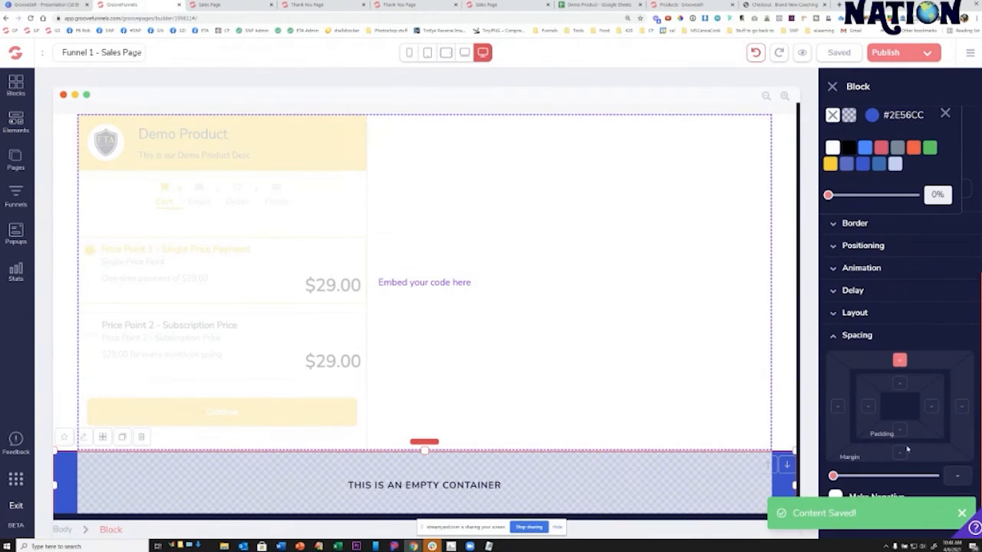
pyautogui.moveTo(829, 476); pyautogui.dragTo(883, 476)
# - Set the blue block's top and bottom padding to 1.5rem, and save and publish the page
pyautogui.click(900, 386)
pyautogui.keyDown('shift'); pyautogui.click(901, 432); pyautogui.keyUp('shift')
pyautogui.moveTo(833, 476); pyautogui.dragTo(867, 475)
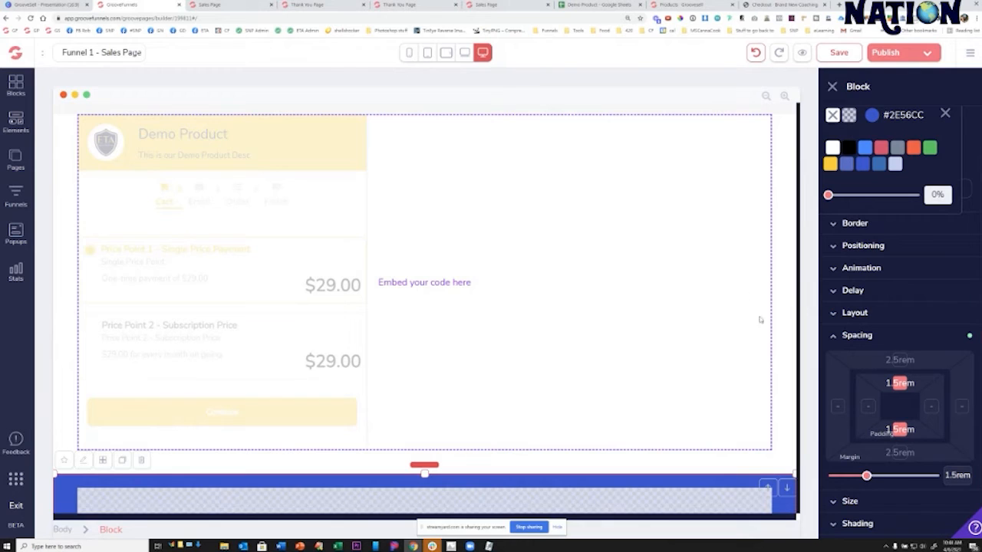
pyautogui.click(839, 52)
pyautogui.click(886, 52)
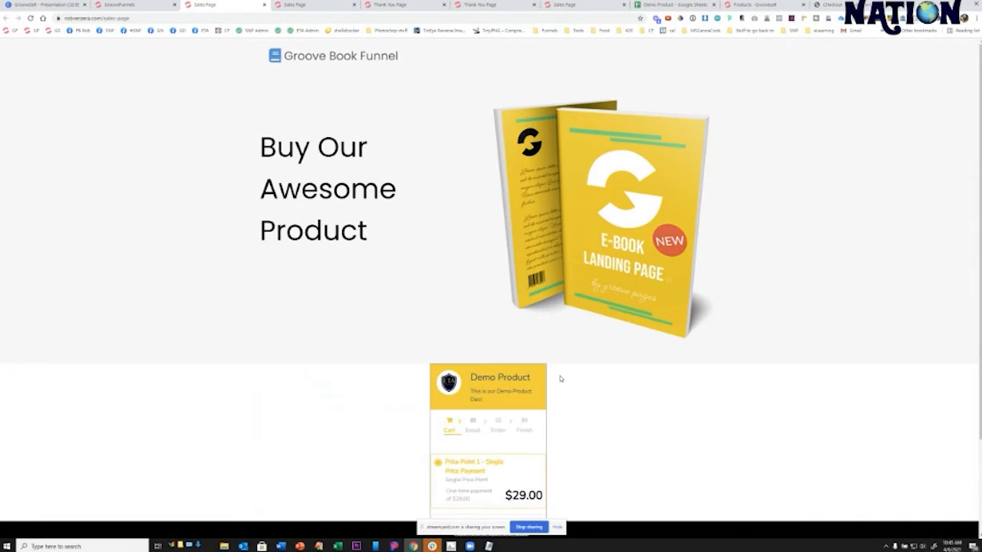
# - On the live sales page, advance the embedded Demo Product checkout through its Cart and Email stages to the order form
pyautogui.scroll(-2, 563, 376)
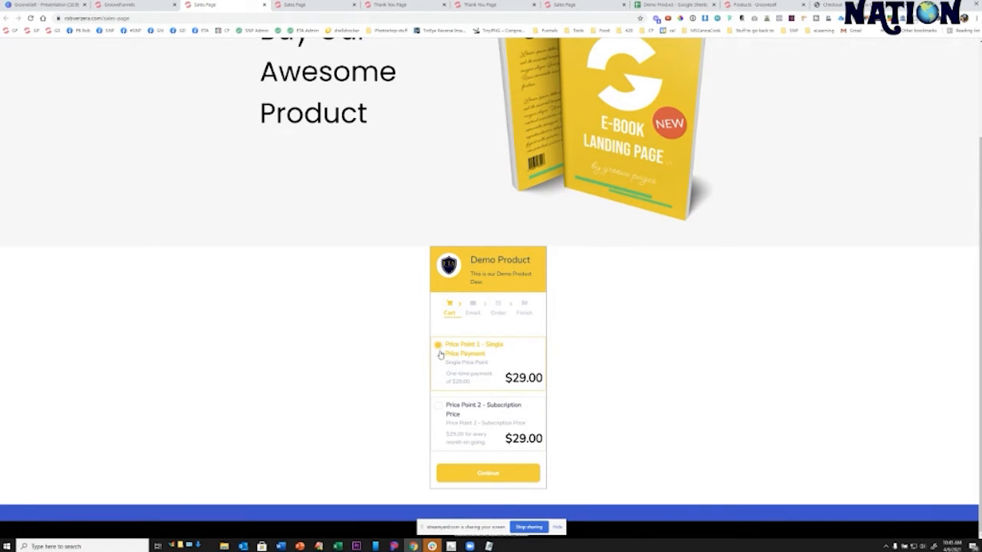
pyautogui.click(491, 475)
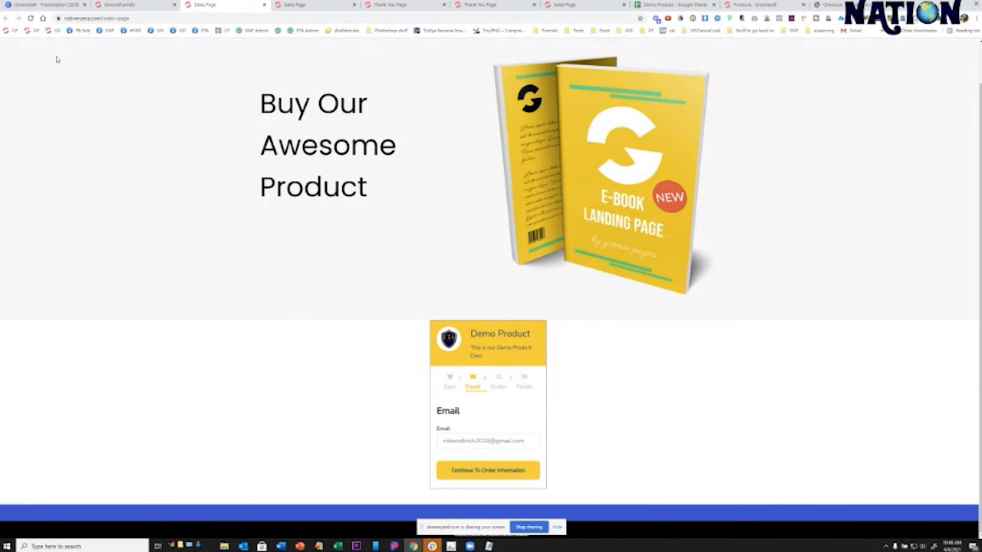
pyautogui.click(484, 470)
pyautogui.scroll(-1, 661, 449)
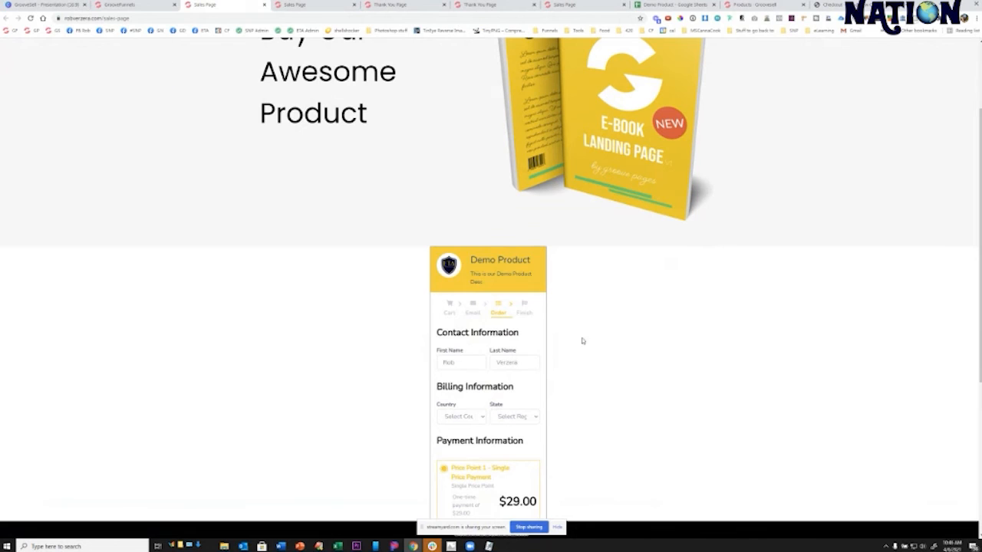
pyautogui.scroll(-3, 521, 418)
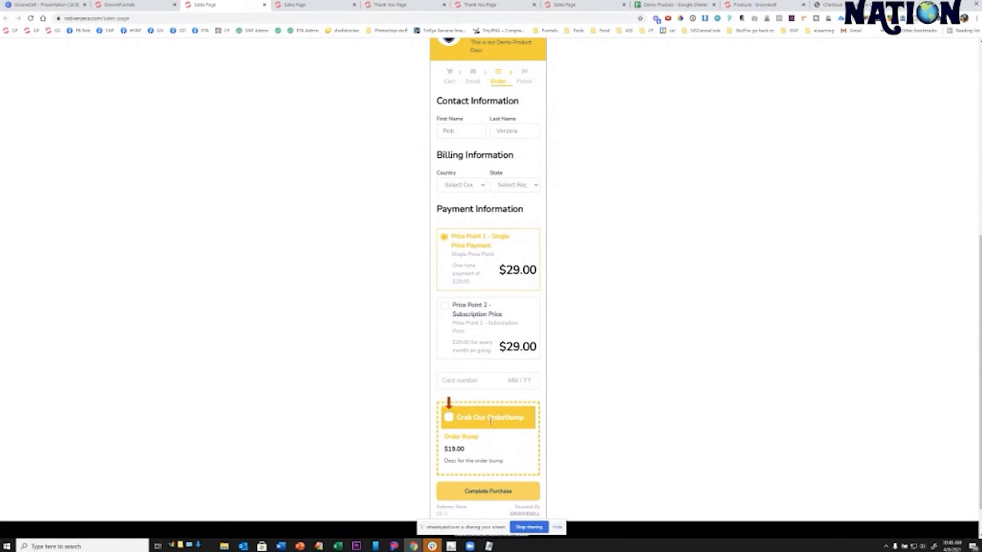
# - Enter the test card details in the payment information and try to select the order bump offer
pyautogui.click(458, 381)
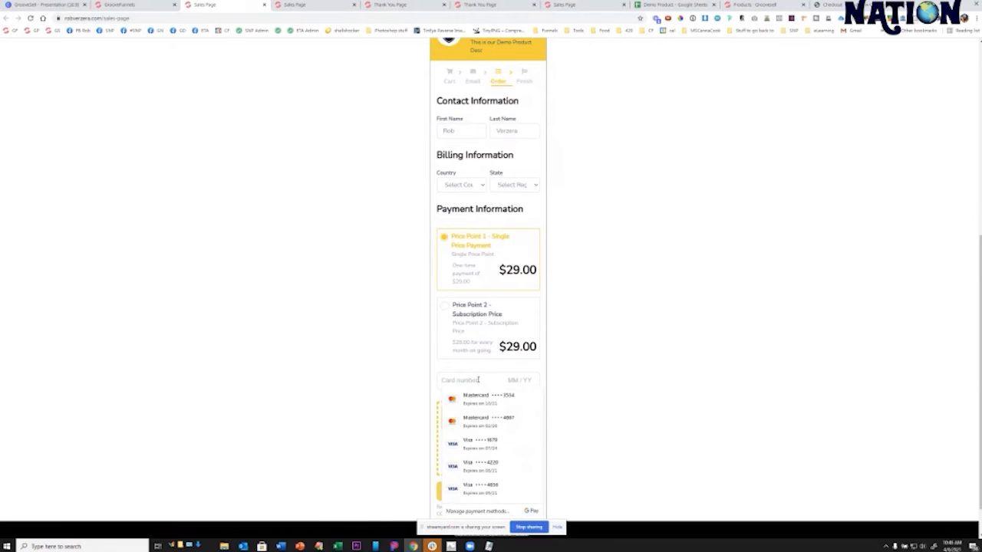
pyautogui.write('4242')
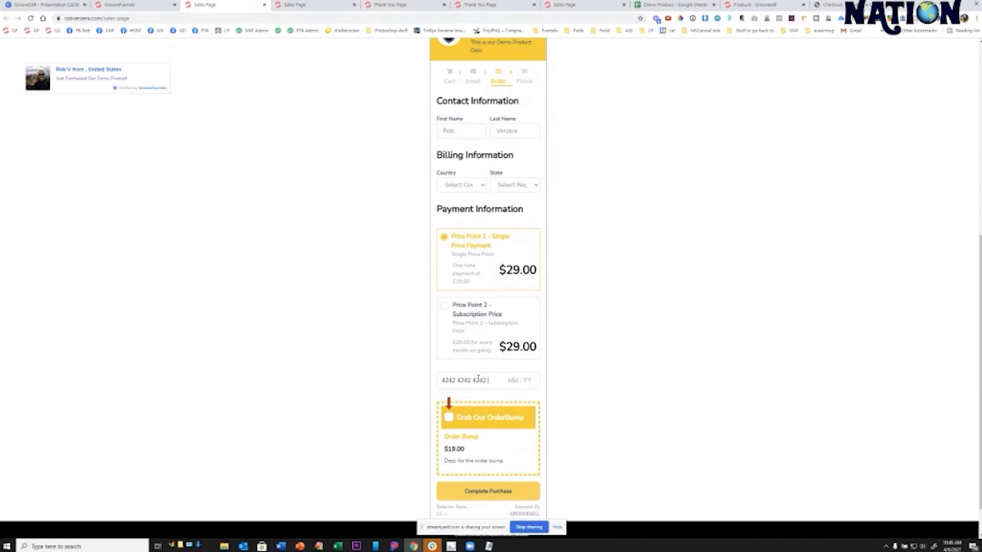
pyautogui.write('42424242424242424242424')
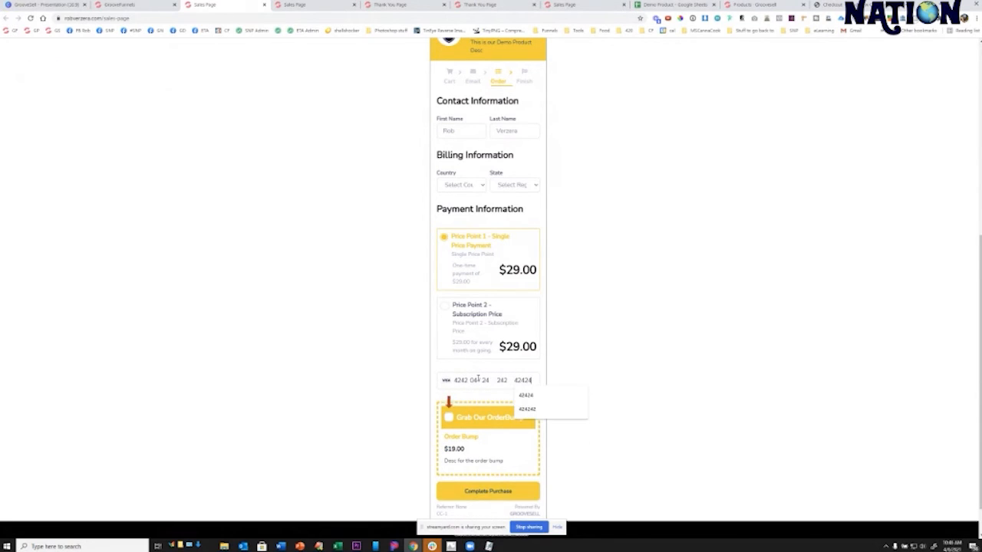
pyautogui.click(470, 426)
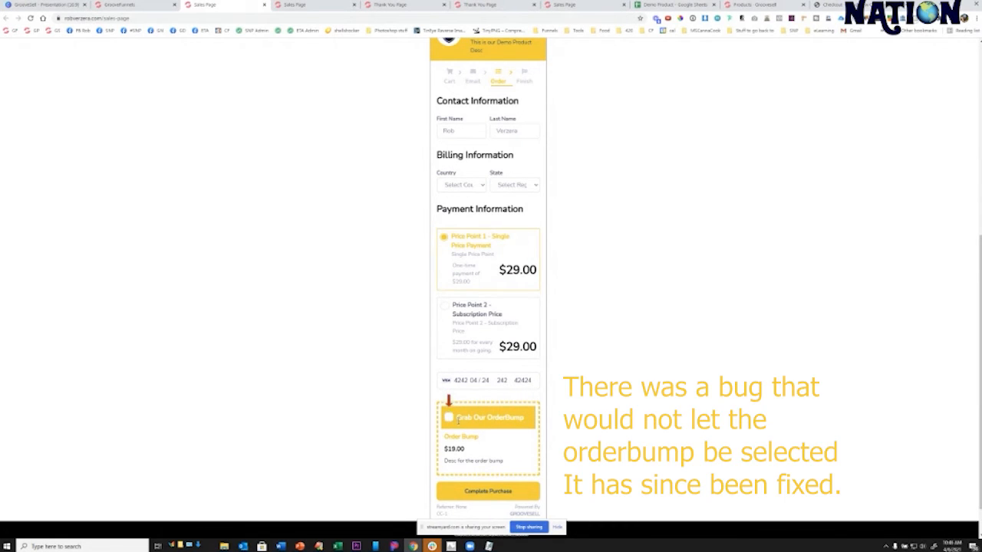
pyautogui.scroll(-1, 450, 418)
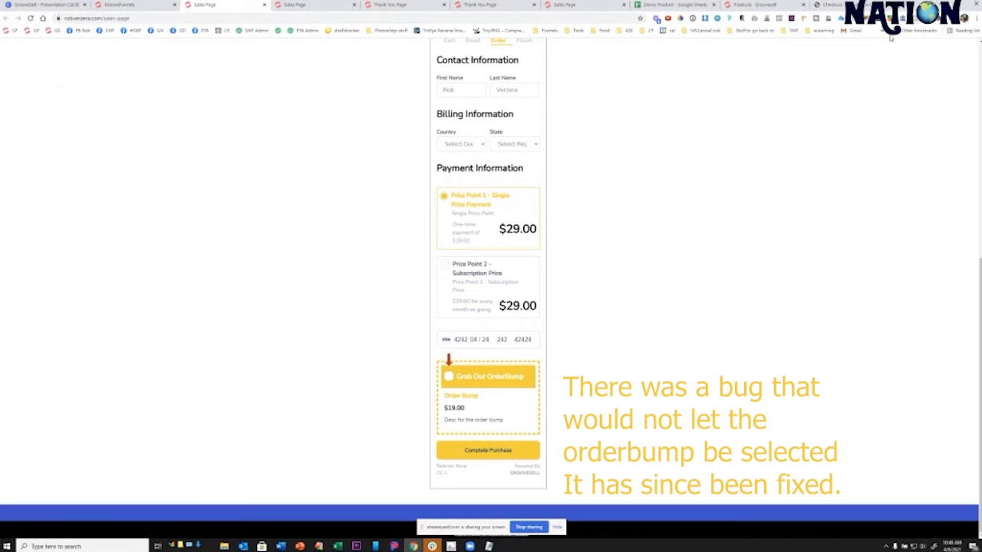
# - Open Demo Product for editing in GrooveSell and deactivate the pre-sell order bump for Price Point 1 - Single Price Payment
pyautogui.click(752, 6)
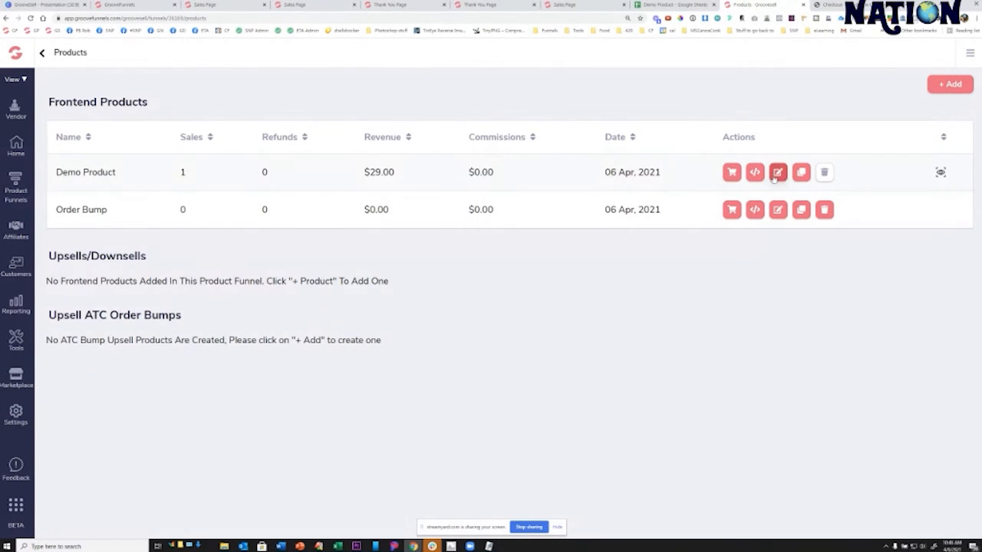
pyautogui.click(778, 173)
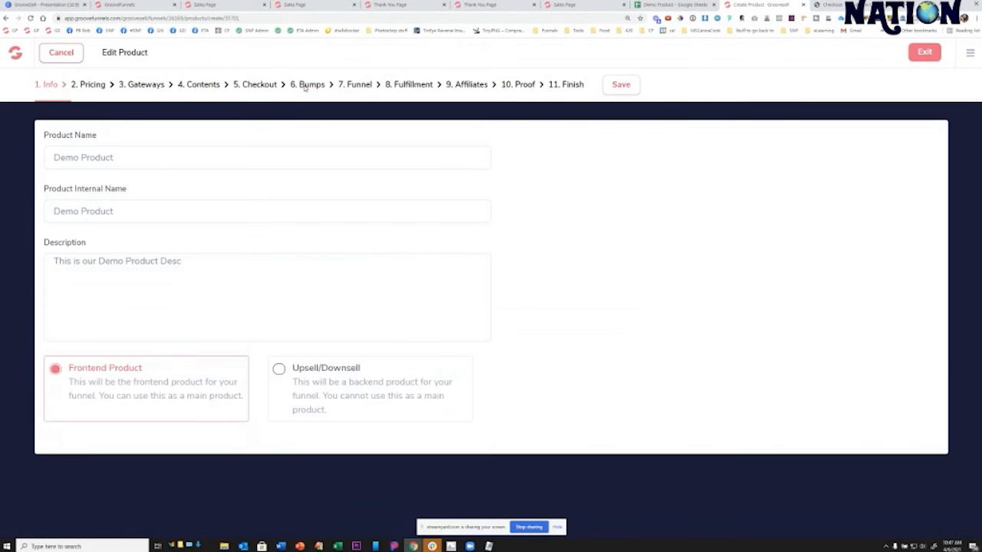
pyautogui.click(306, 84)
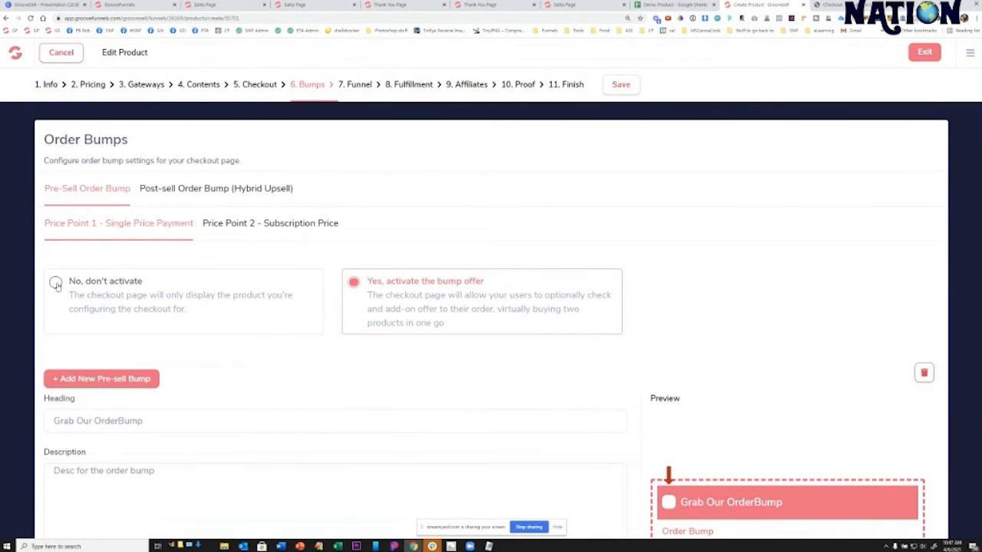
pyautogui.scroll(-2, 387, 354)
pyautogui.scroll(2, 387, 354)
pyautogui.click(55, 282)
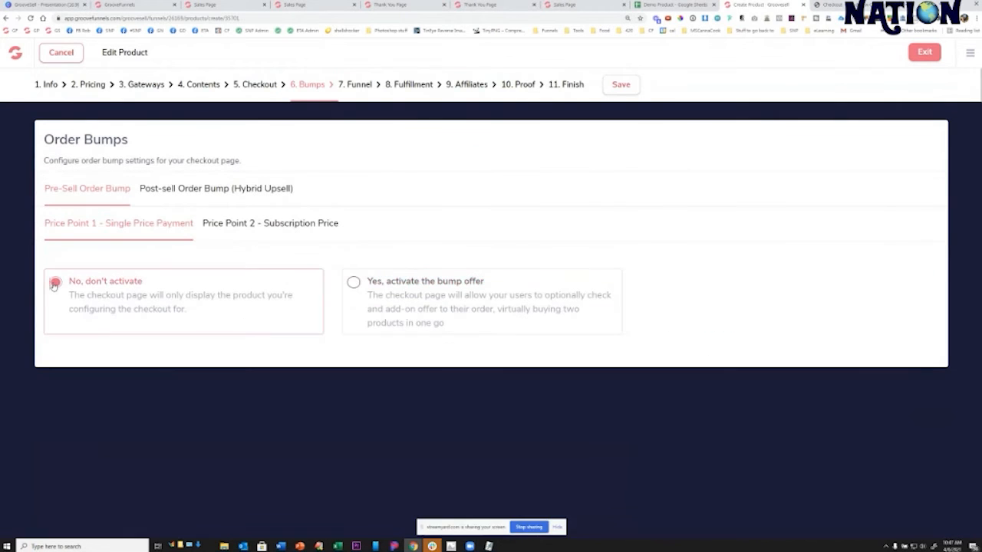
# - Activate the post-sell order bump for Price Point 1 with heading "Grab Our Order Bump" and sub-heading "Here is my sub heading"
pyautogui.click(166, 193)
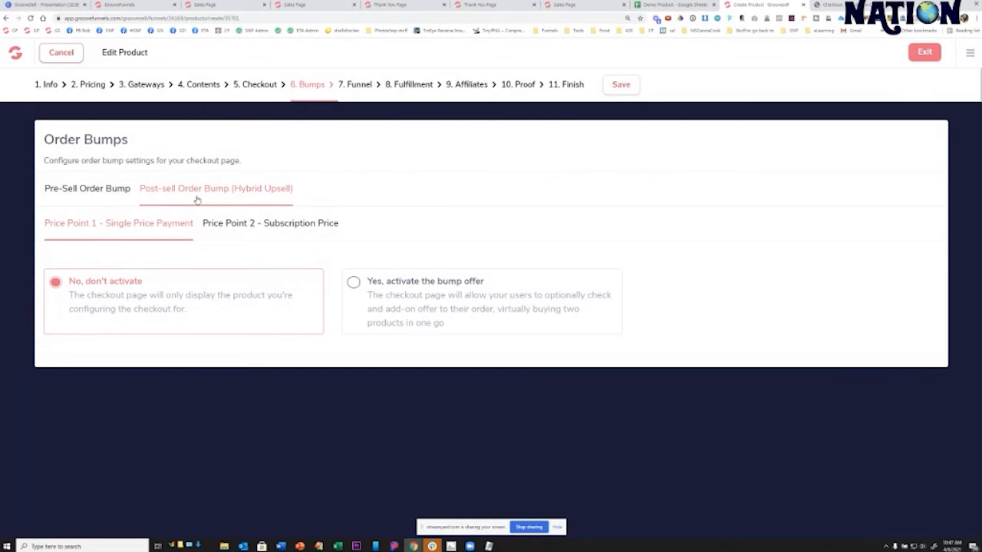
pyautogui.click(353, 283)
pyautogui.scroll(-3, 457, 333)
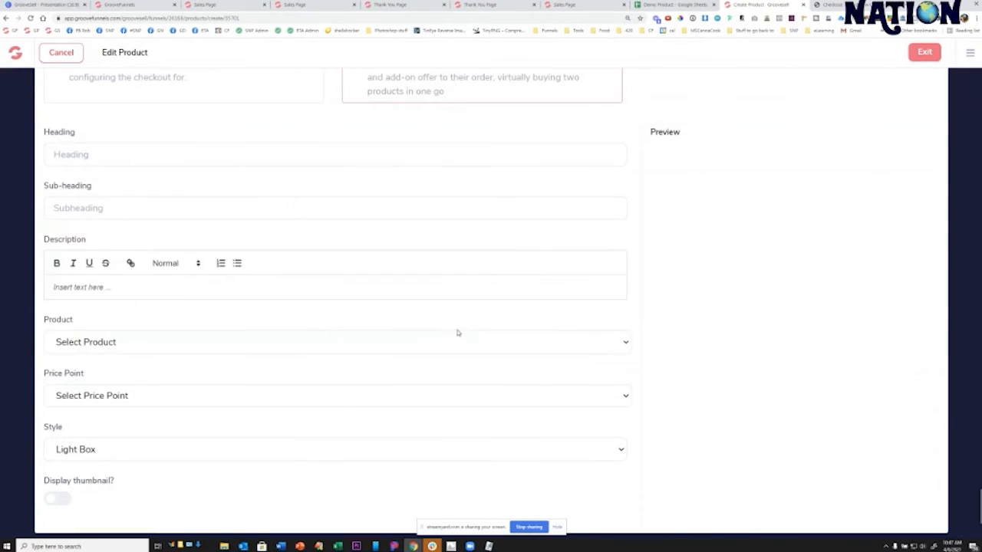
pyautogui.scroll(2, 202, 294)
pyautogui.write('Gr')
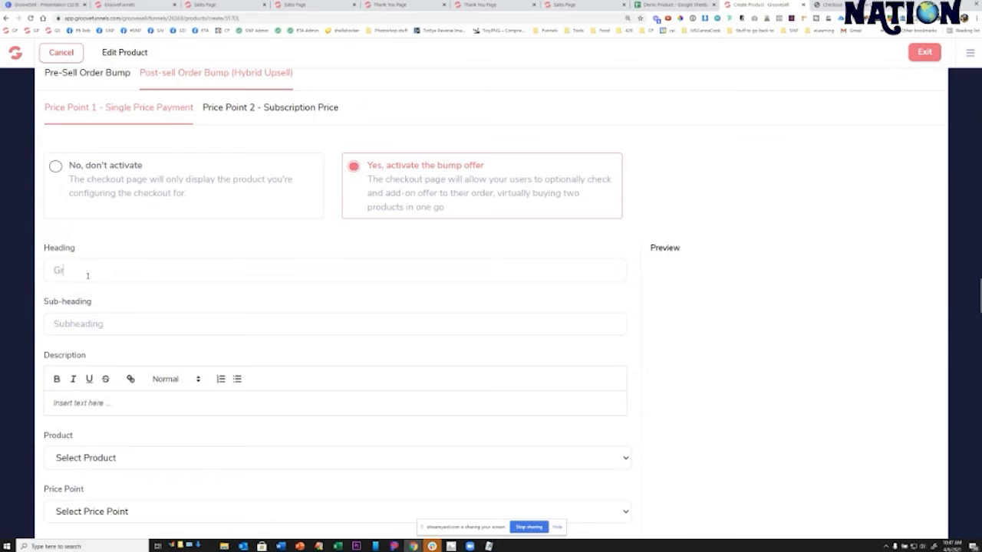
pyautogui.write('ab Our Order Bu')
pyautogui.write('Here is m')
pyautogui.write('y sub heading')
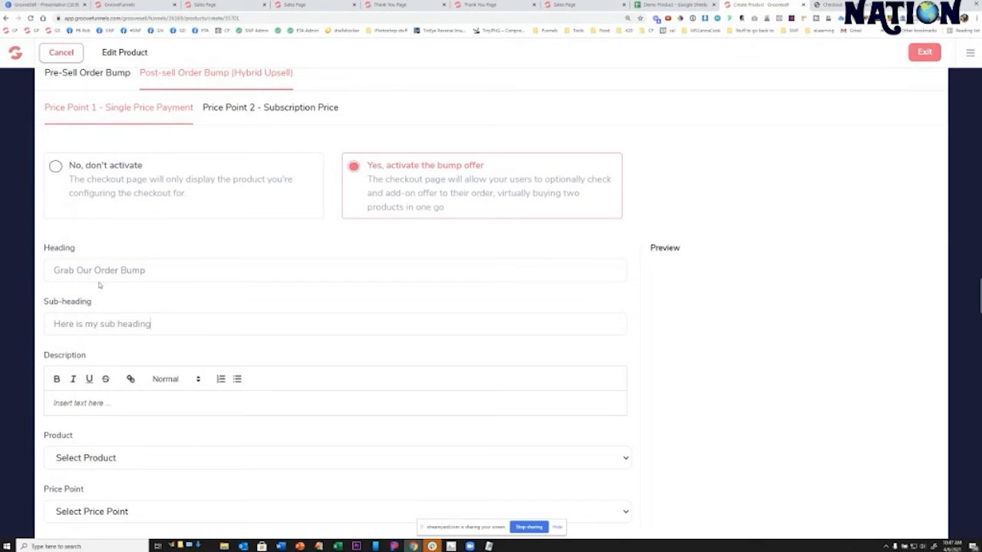
# - Fill in the post-sell bump's description as "Description is here"
pyautogui.write('Descriptio')
pyautogui.write('tion is')
pyautogui.rightClick(75, 402)
pyautogui.click(100, 413)
# - Assign the Order Bump product and its Order Bump Price 1 price point to the post-sell bump
pyautogui.scroll(-2, 129, 400)
pyautogui.click(132, 339)
pyautogui.click(128, 365)
pyautogui.click(129, 389)
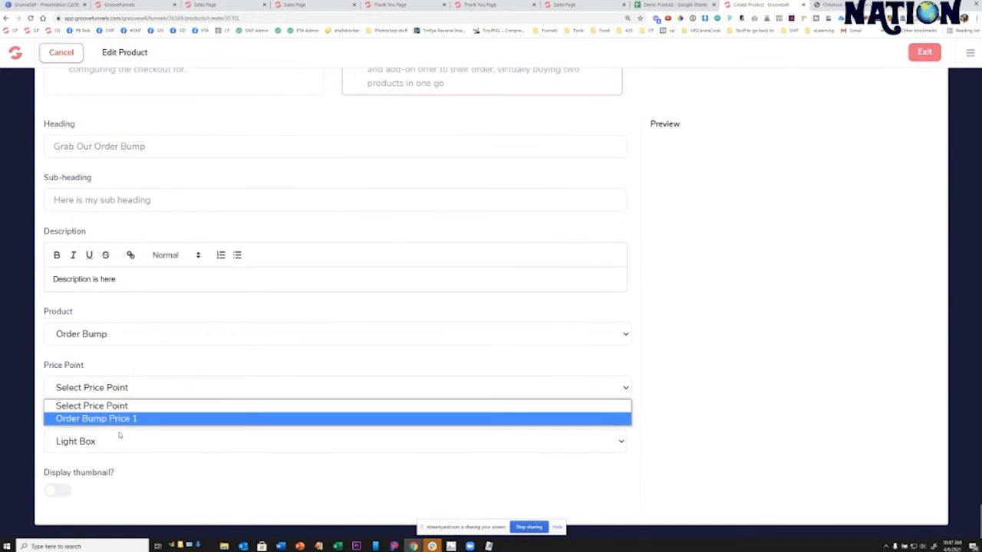
pyautogui.click(120, 420)
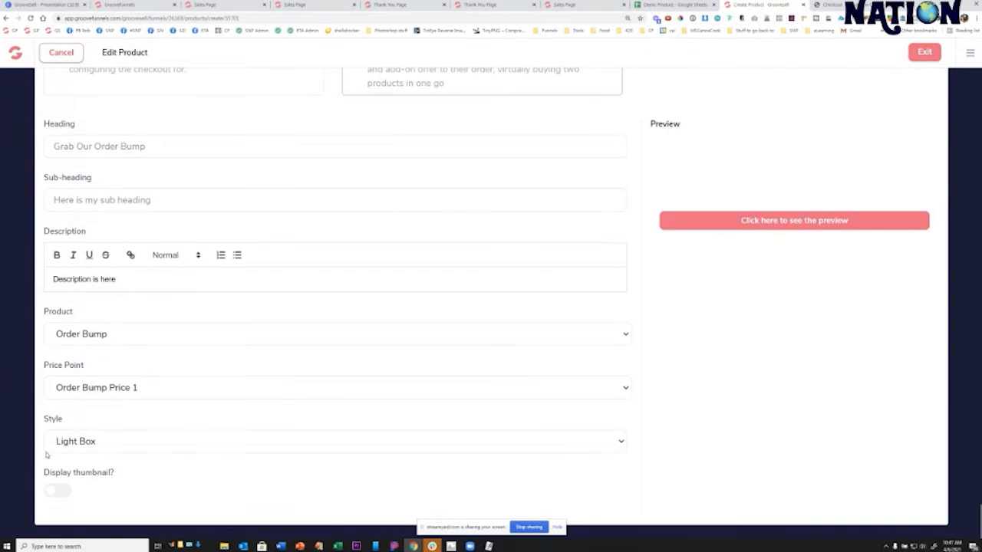
# - Choose the Light Box style for the post-sell bump, preview it and close the preview
pyautogui.click(107, 447)
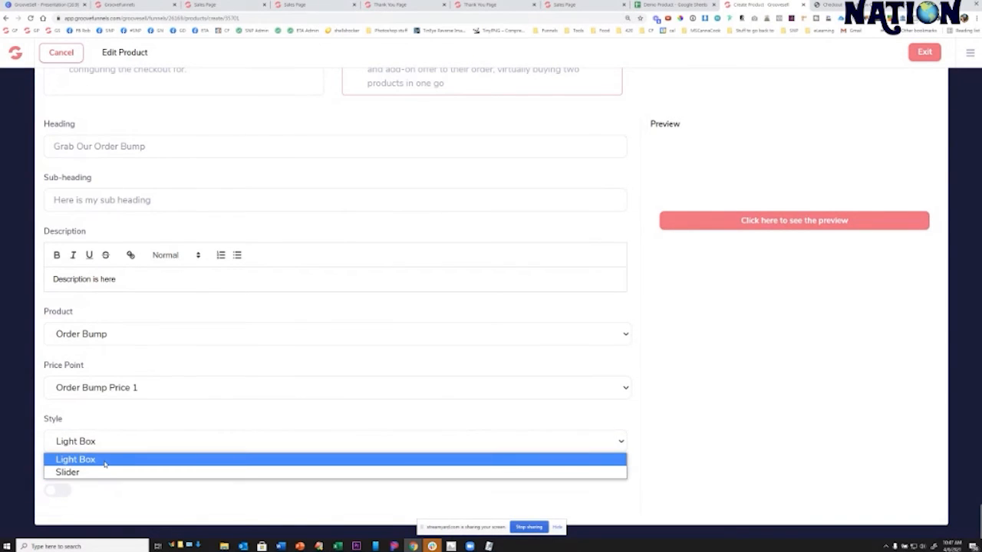
pyautogui.click(105, 461)
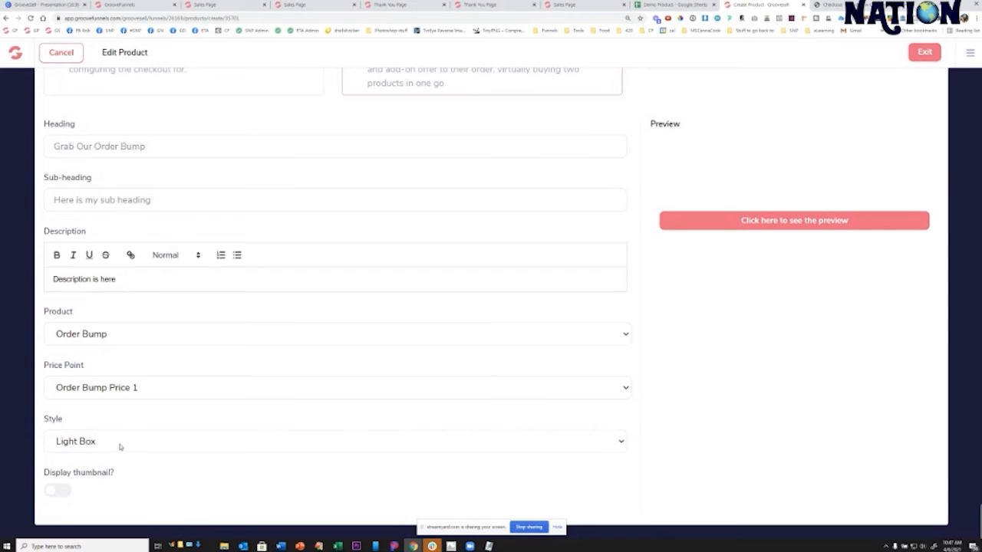
pyautogui.click(774, 222)
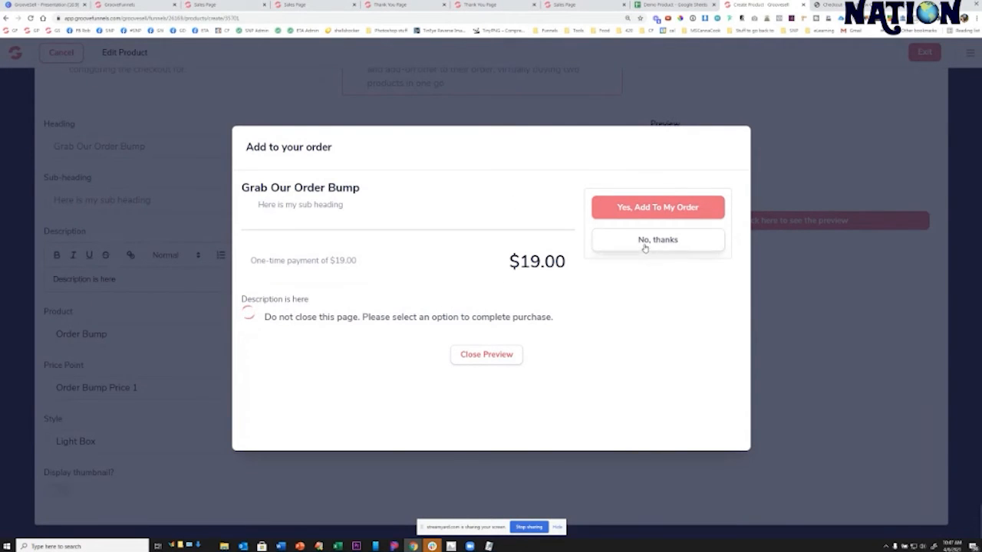
pyautogui.click(471, 353)
# - Preview the post-sell bump in the Slider style and switch the style back to Light Box
pyautogui.click(101, 443)
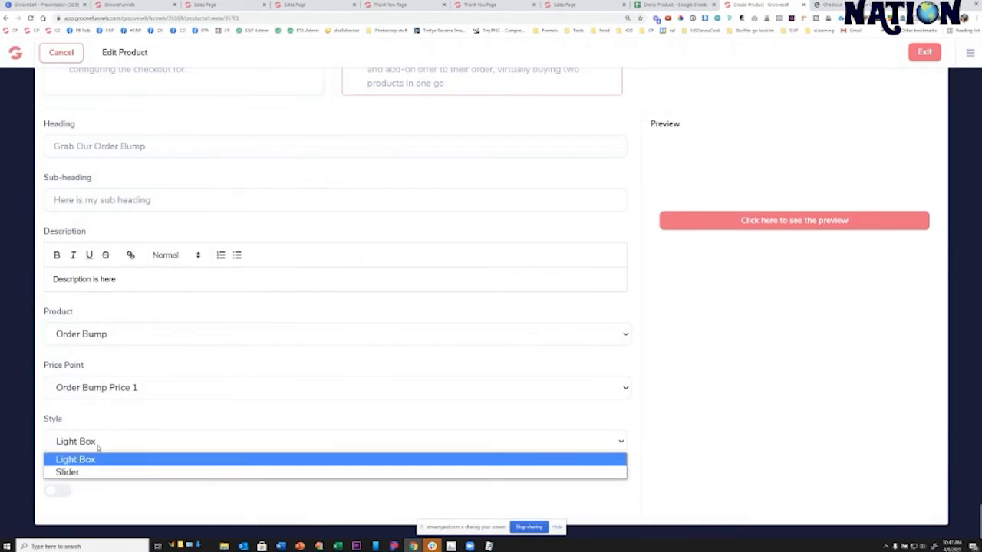
pyautogui.click(100, 470)
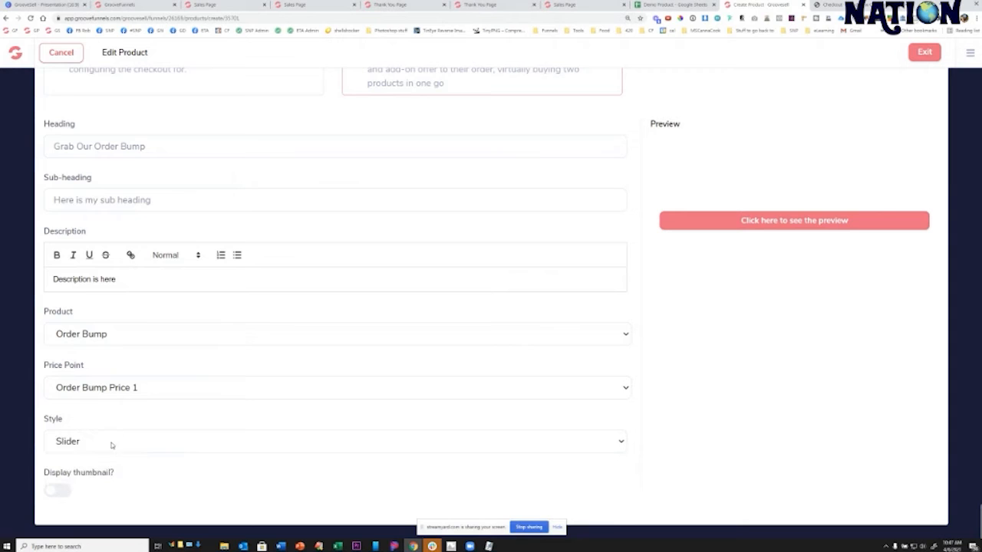
pyautogui.click(765, 221)
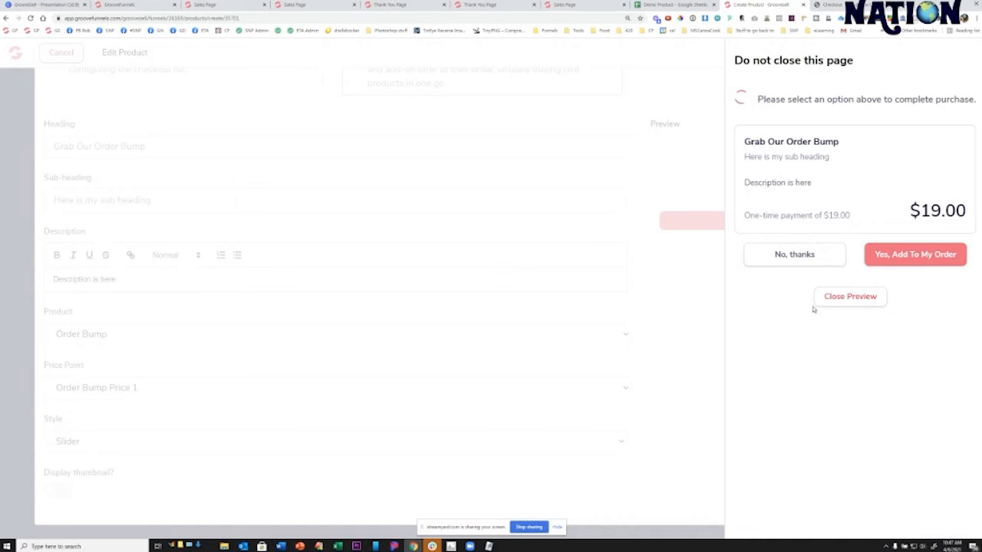
pyautogui.click(859, 298)
pyautogui.click(119, 443)
pyautogui.click(74, 460)
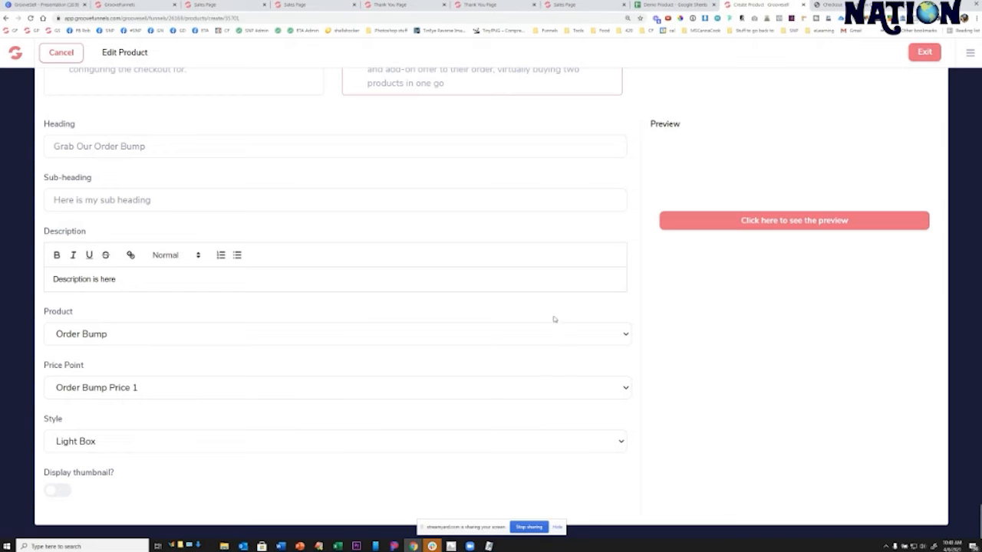
# - Save the product's bump settings and switch to the hosted Demo Product checkout page
pyautogui.scroll(3, 211, 420)
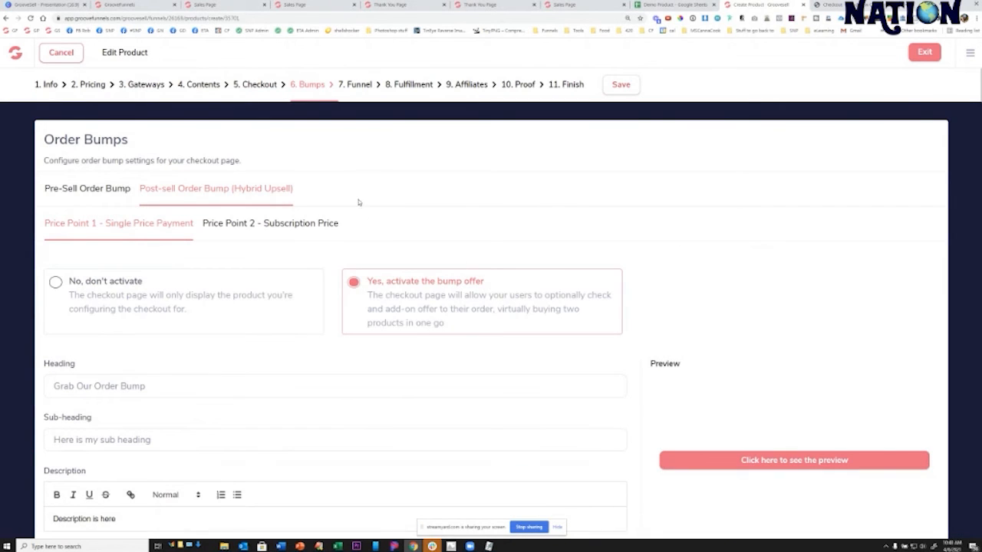
pyautogui.click(623, 86)
pyautogui.click(838, 6)
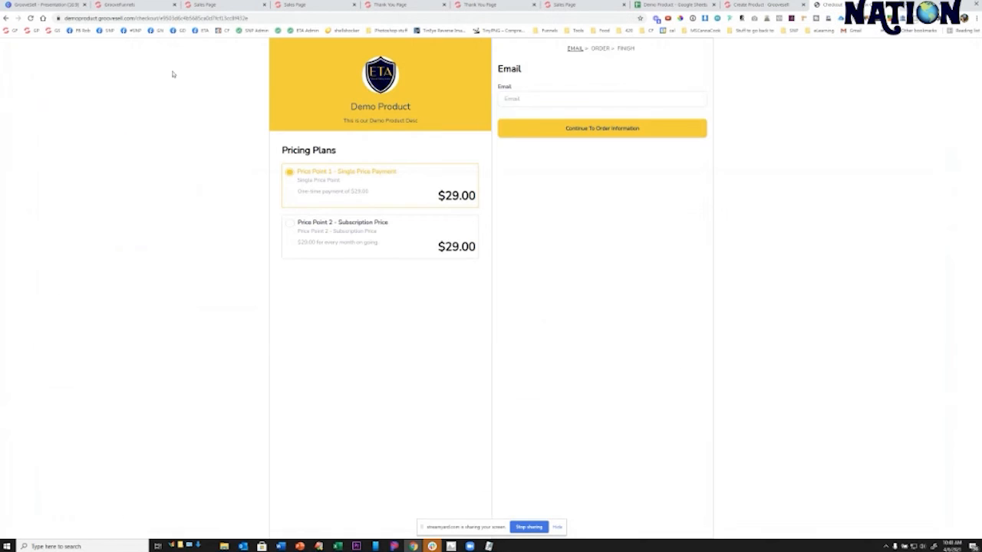
# - Close the hosted Demo Product checkout page and the old Sales Page and Thank You Page test pages
pyautogui.click(893, 4)
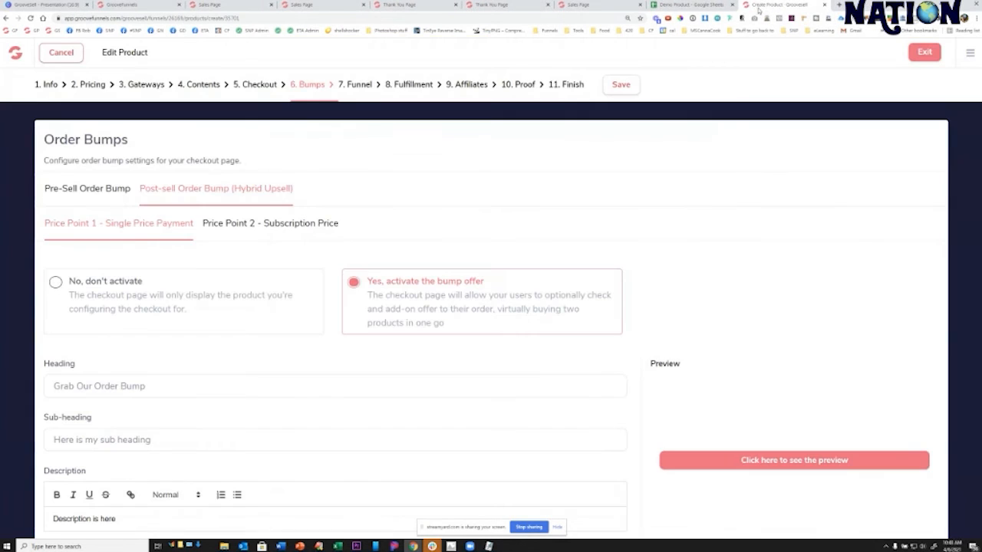
pyautogui.click(227, 5)
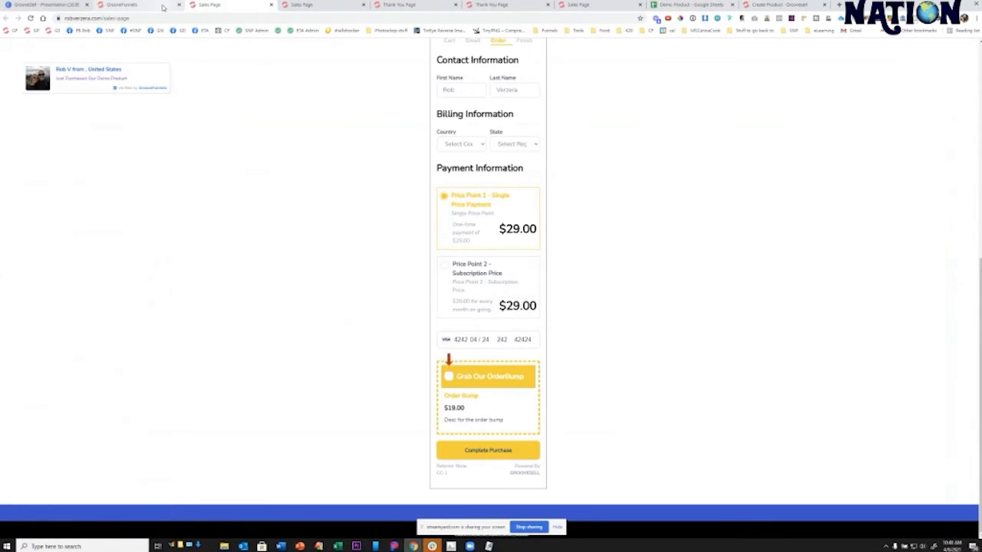
pyautogui.click(270, 5)
pyautogui.click(270, 5)
pyautogui.click(271, 5)
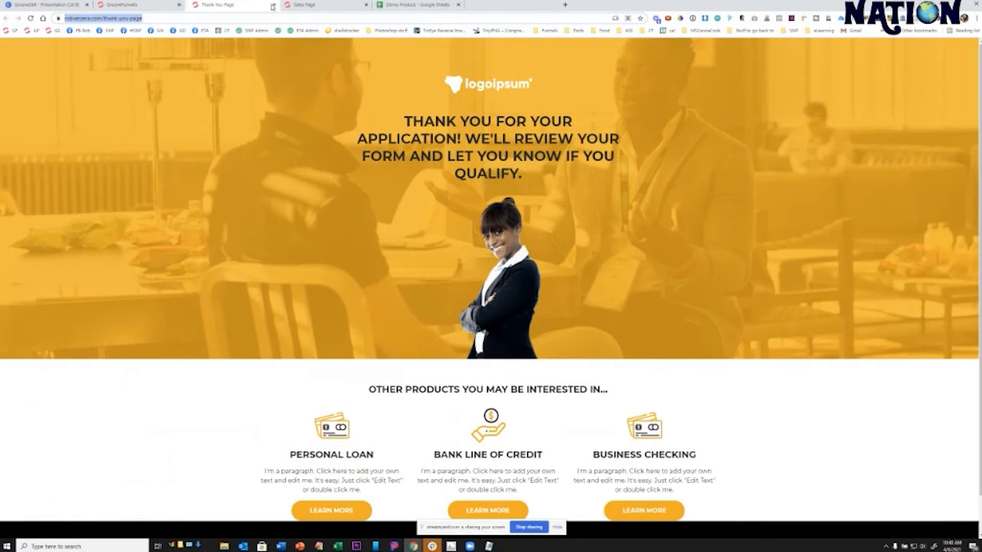
pyautogui.click(271, 5)
# - Republish the Funnel 1 Sales Page on robverzera.com and open its live URL
pyautogui.click(156, 6)
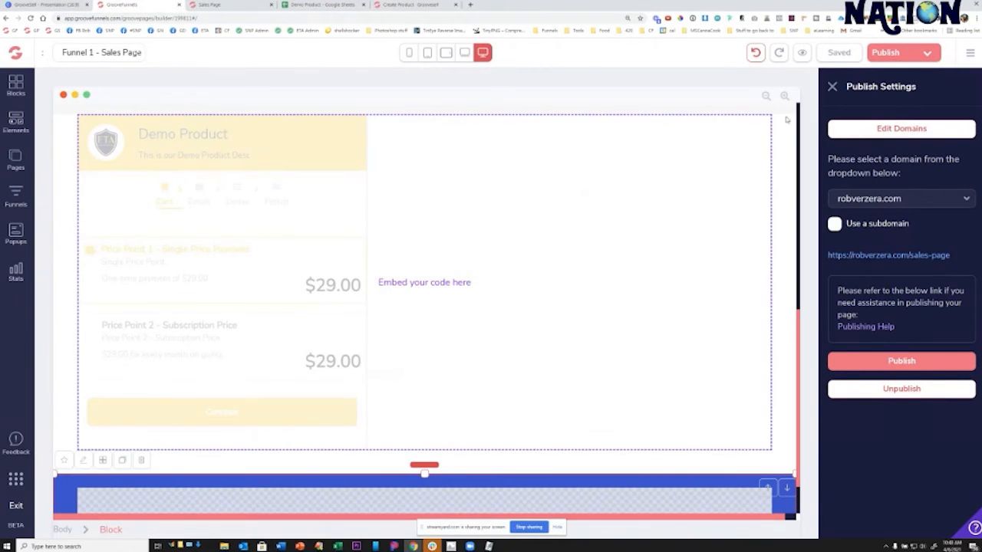
pyautogui.click(908, 366)
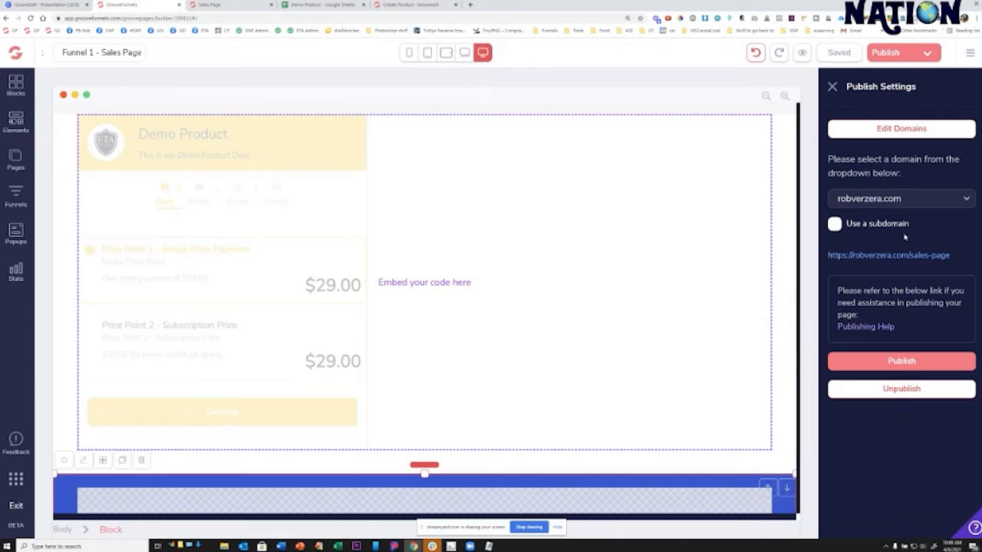
pyautogui.click(924, 258)
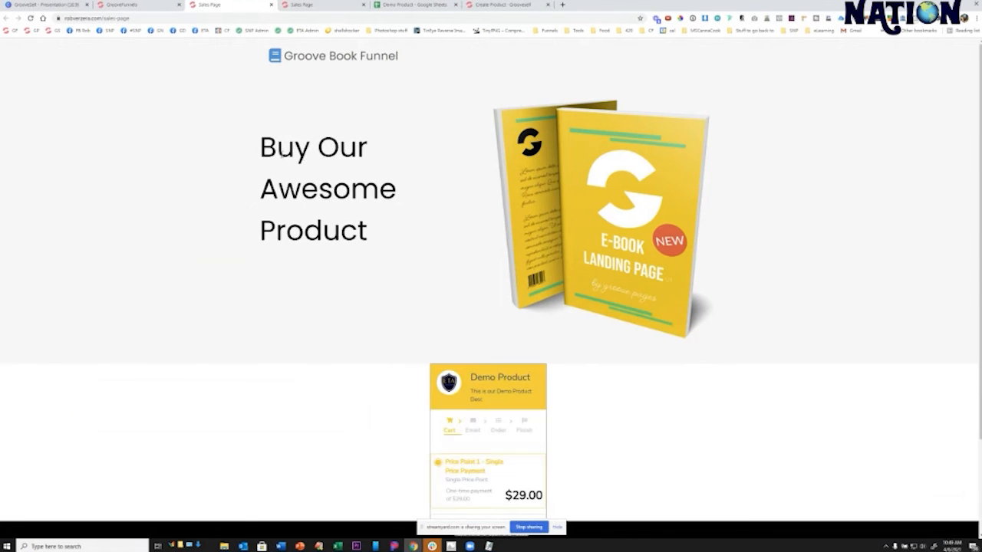
# - Advance the embedded Demo Product checkout past the cart with Price Point 1 and past the prefilled email to the order form
pyautogui.scroll(-2, 361, 149)
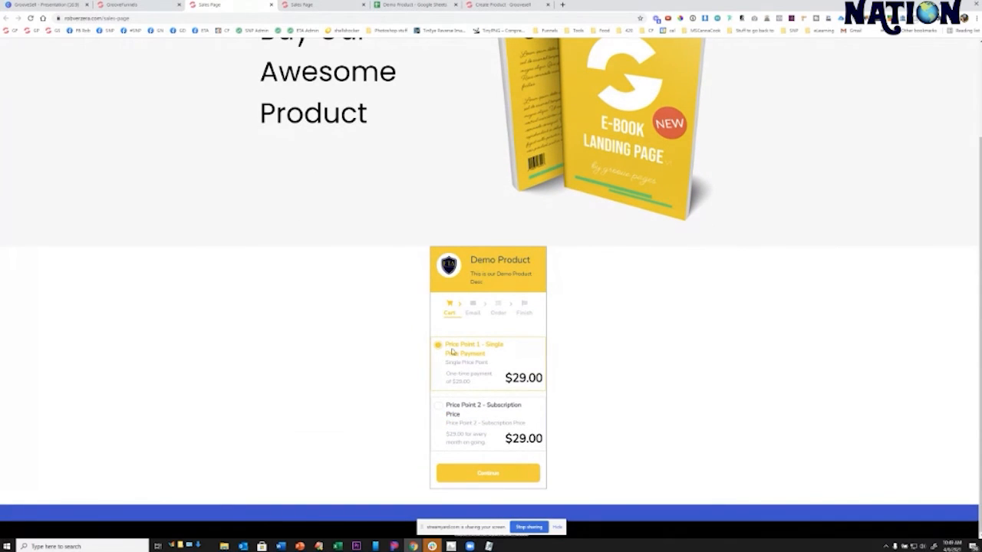
pyautogui.click(488, 473)
pyautogui.scroll(1, 537, 414)
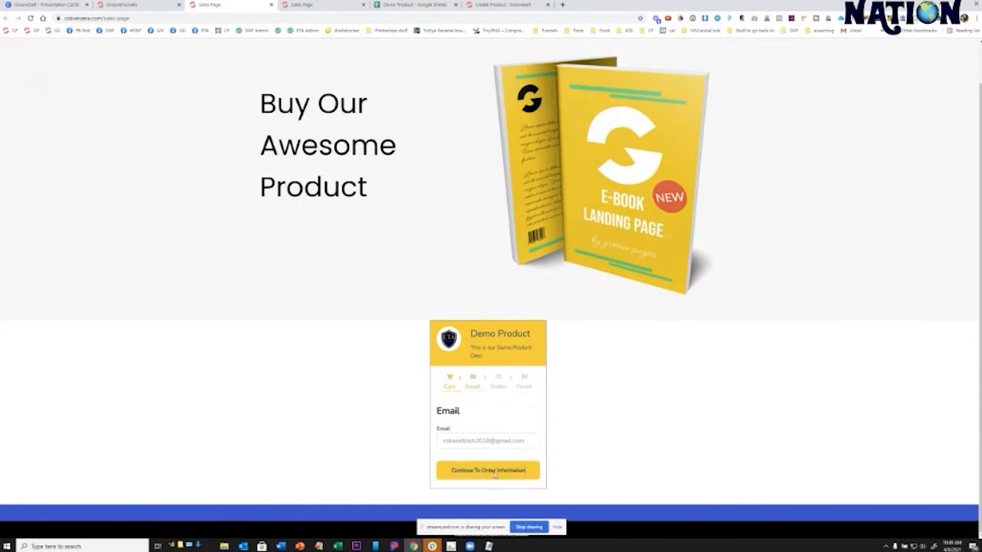
pyautogui.click(495, 469)
pyautogui.scroll(-1, 475, 429)
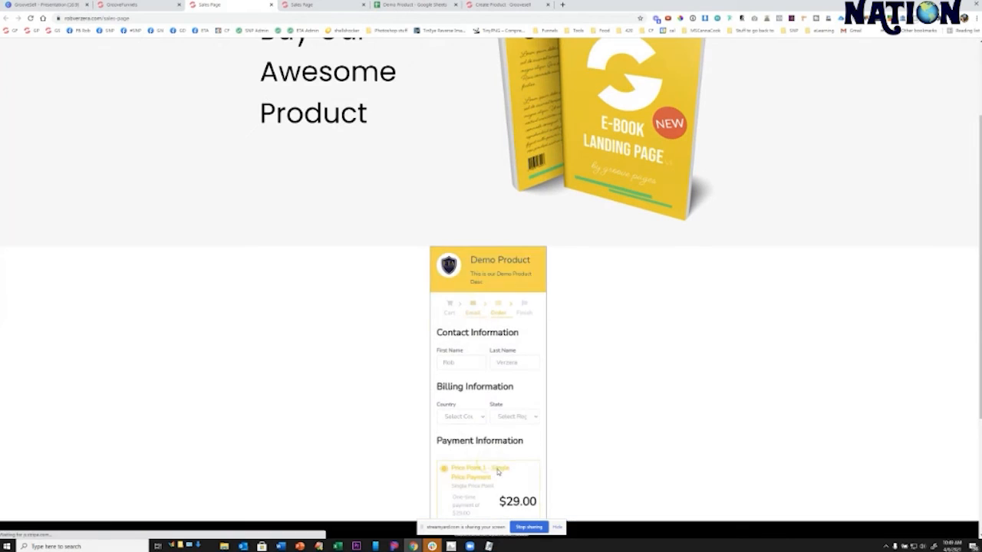
# - Set the billing country to United States and the state to Arizona in the order form
pyautogui.click(458, 418)
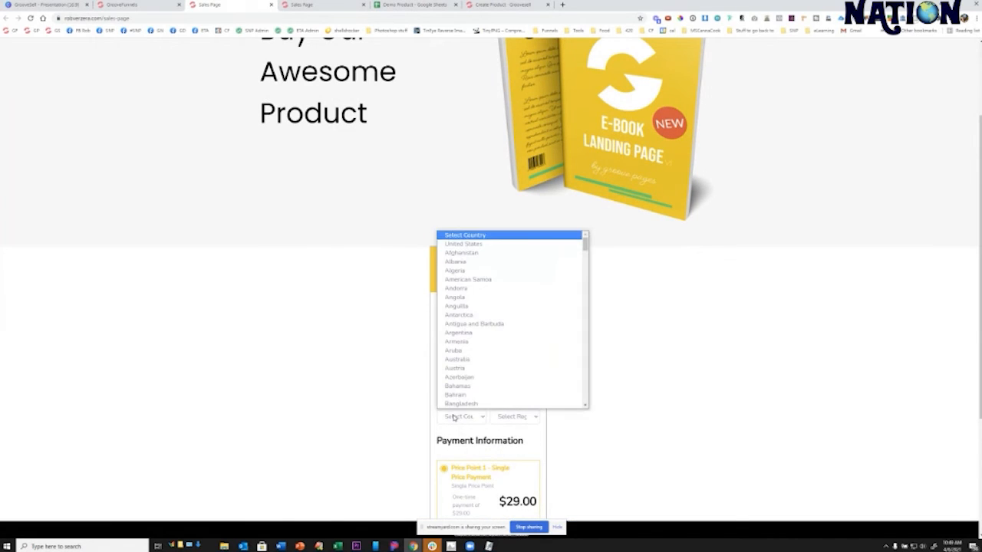
pyautogui.click(457, 235)
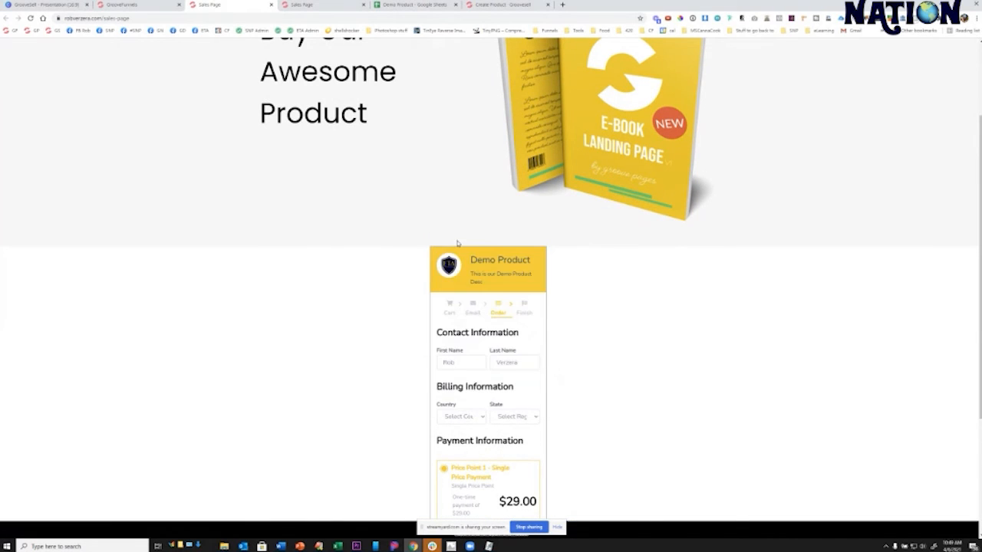
pyautogui.click(517, 417)
pyautogui.click(508, 271)
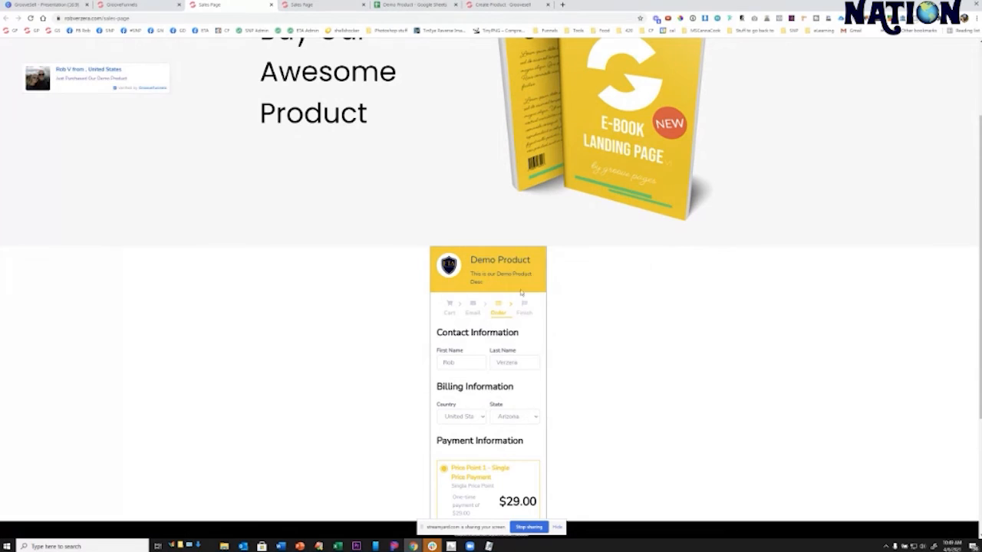
# - Enter the test card number, expiry date, security code and postal code in the payment information
pyautogui.scroll(-3, 559, 373)
pyautogui.click(469, 426)
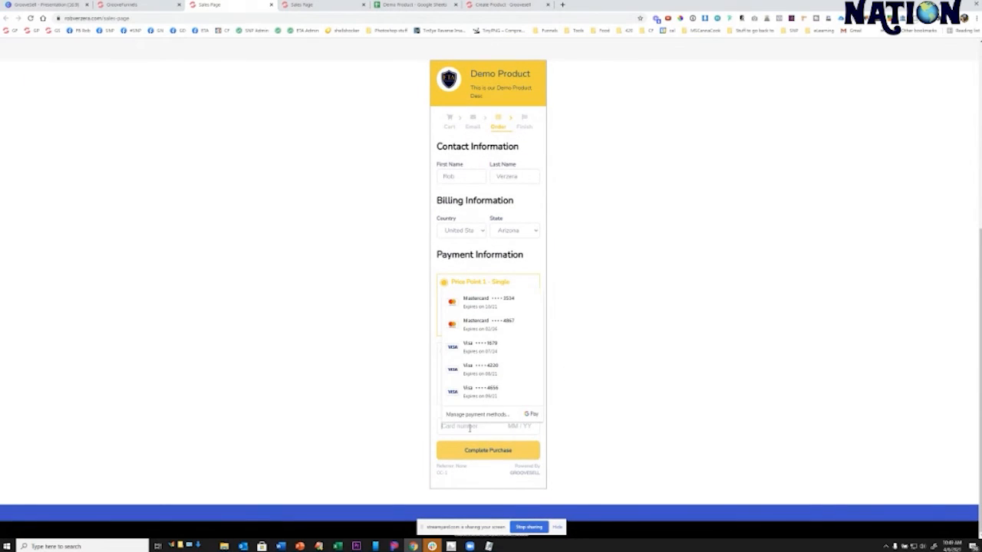
pyautogui.write('424242424242424204242424242')
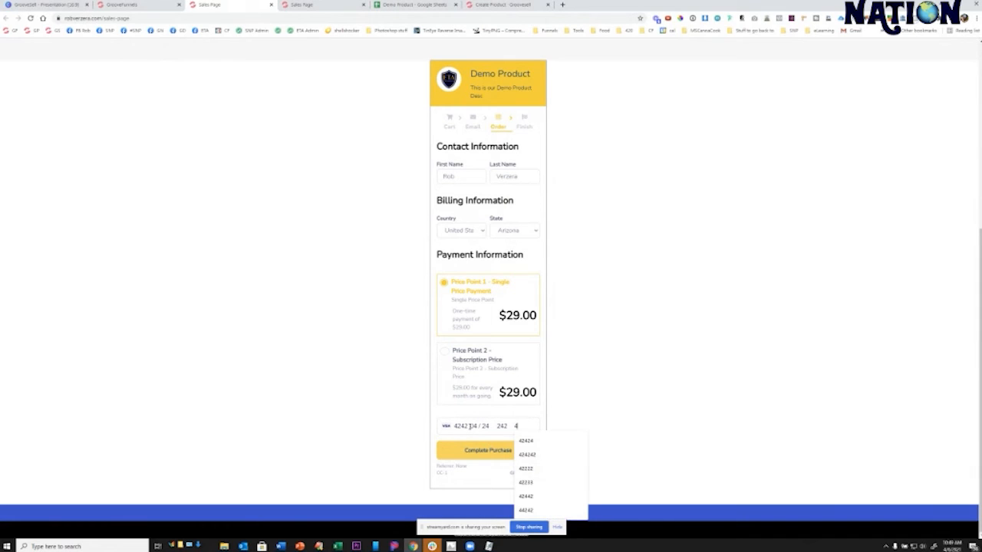
pyautogui.write('4')
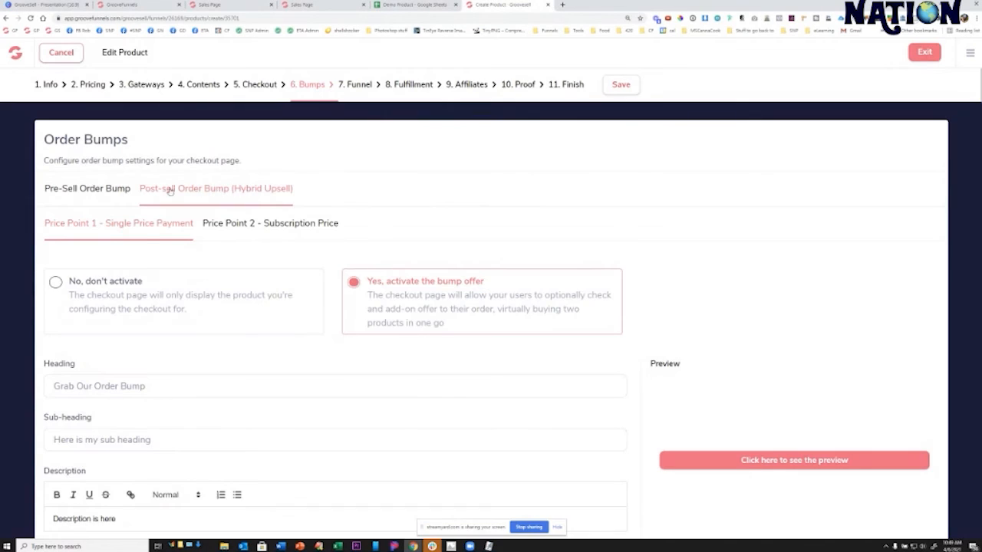
# - Complete the purchase on the live sales page and add the $19.00 post-sell order bump to the order
pyautogui.click(220, 8)
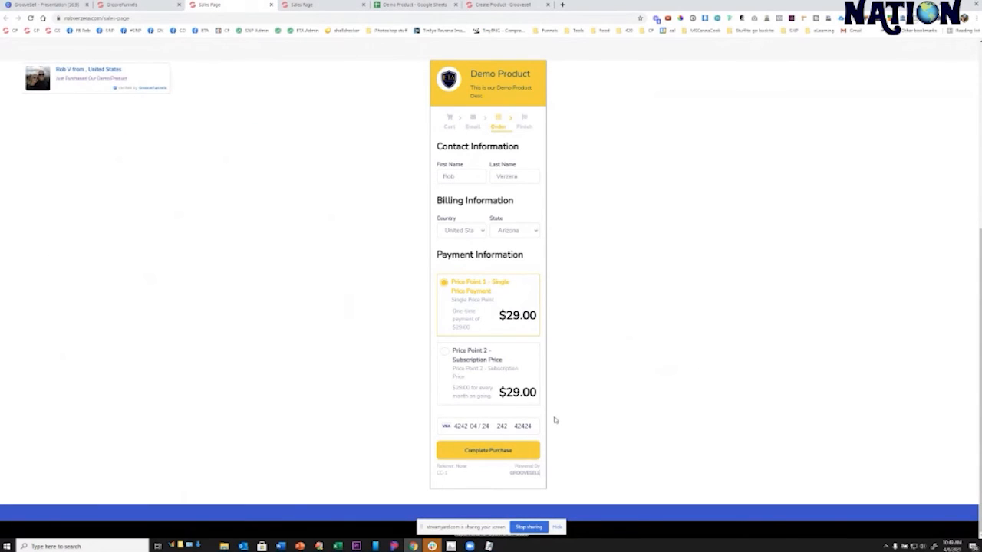
pyautogui.click(486, 456)
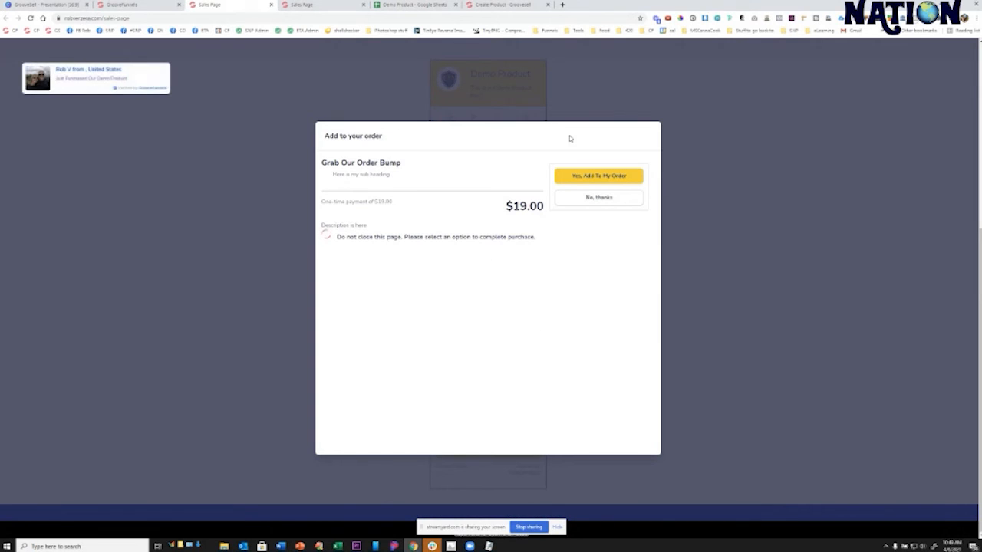
pyautogui.click(595, 176)
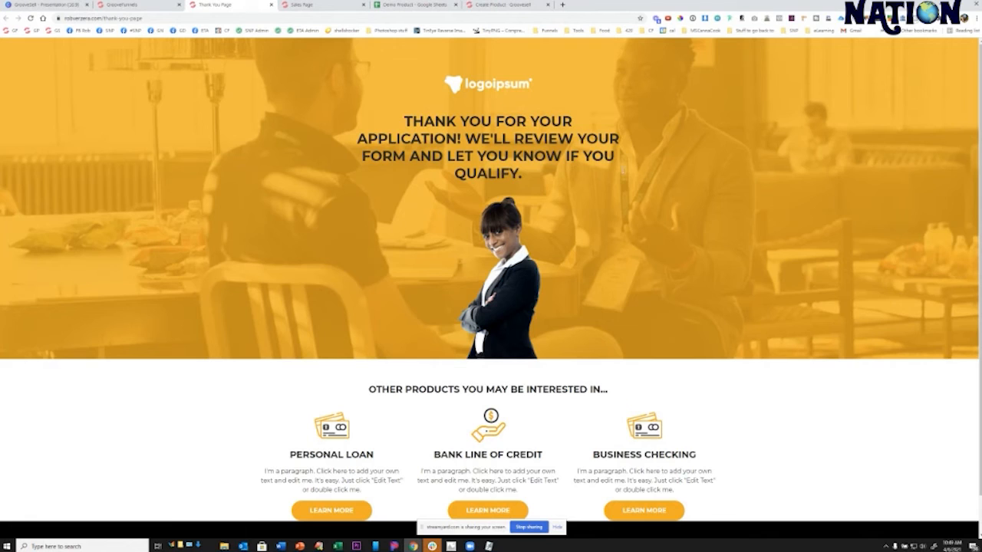
# - Exit the Demo Product editor and create a new product of the Upsell/Downsell type
pyautogui.click(509, 5)
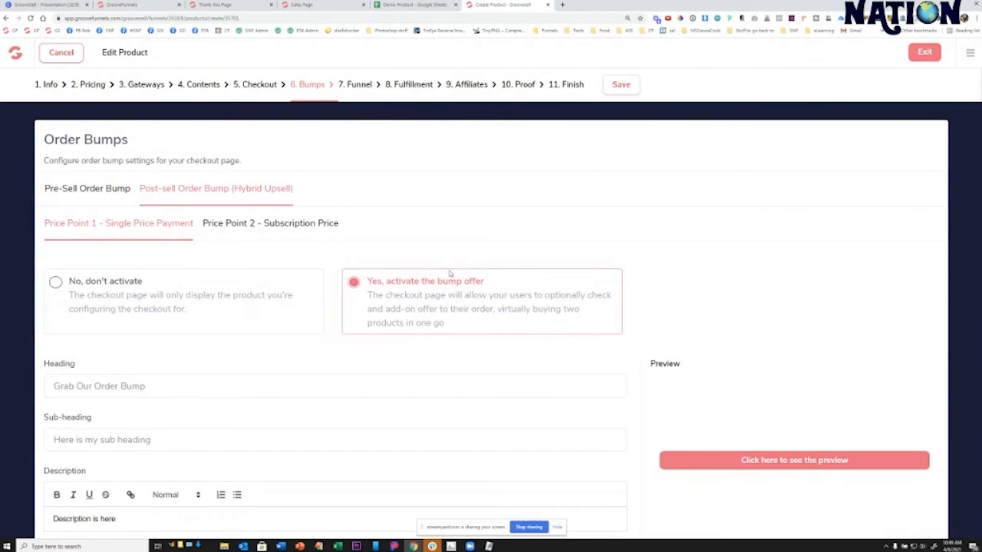
pyautogui.click(922, 53)
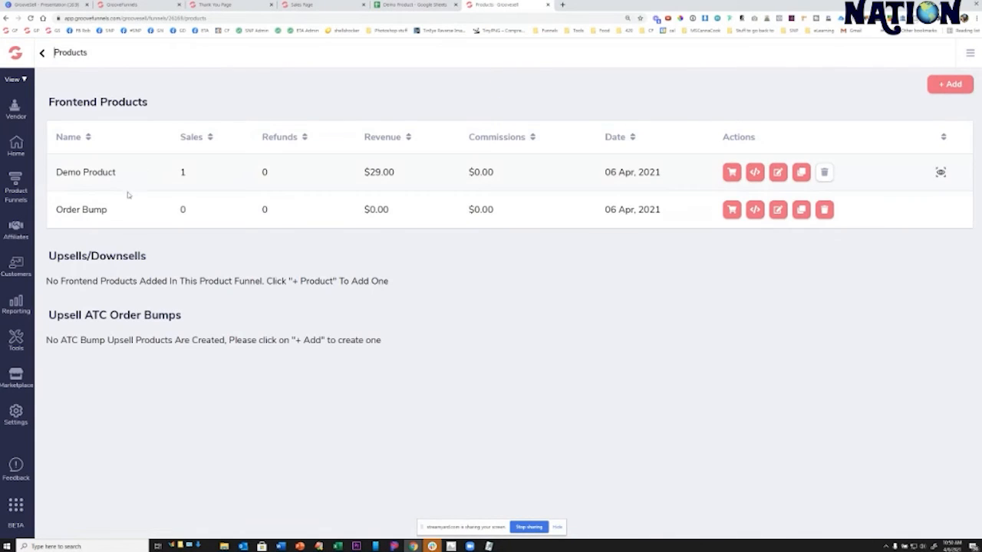
pyautogui.click(950, 84)
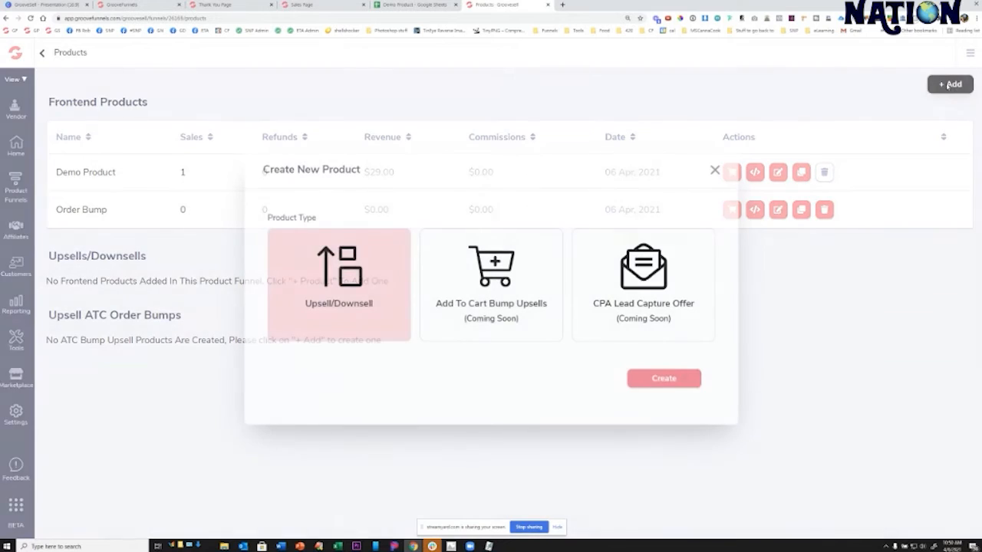
pyautogui.click(665, 380)
# - Name the product Upsell with internal name Upsell Internal and description Upsell Desc, make it an Upsell/Downsell product and save
pyautogui.write('Upsell Inter')
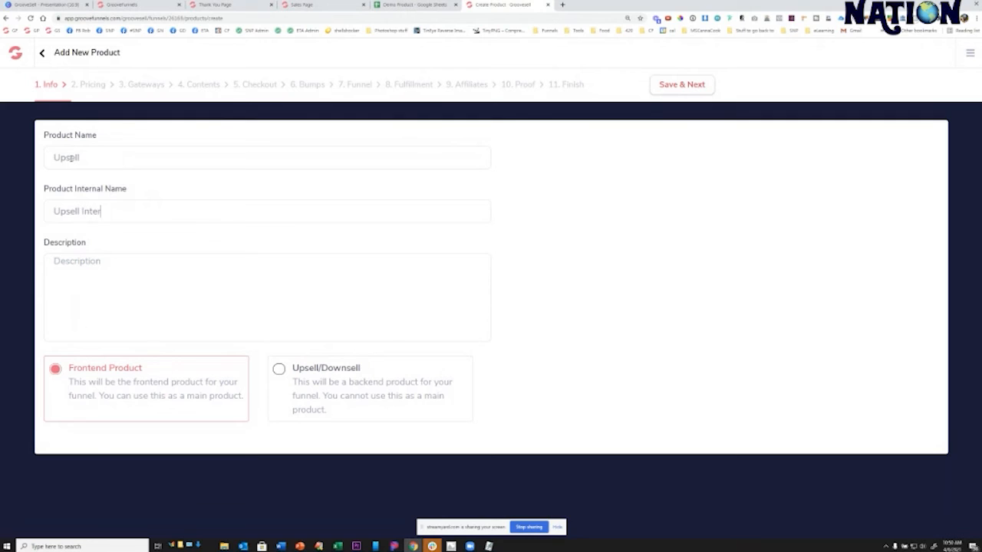
pyautogui.write('Upsell Desc')
pyautogui.click(279, 369)
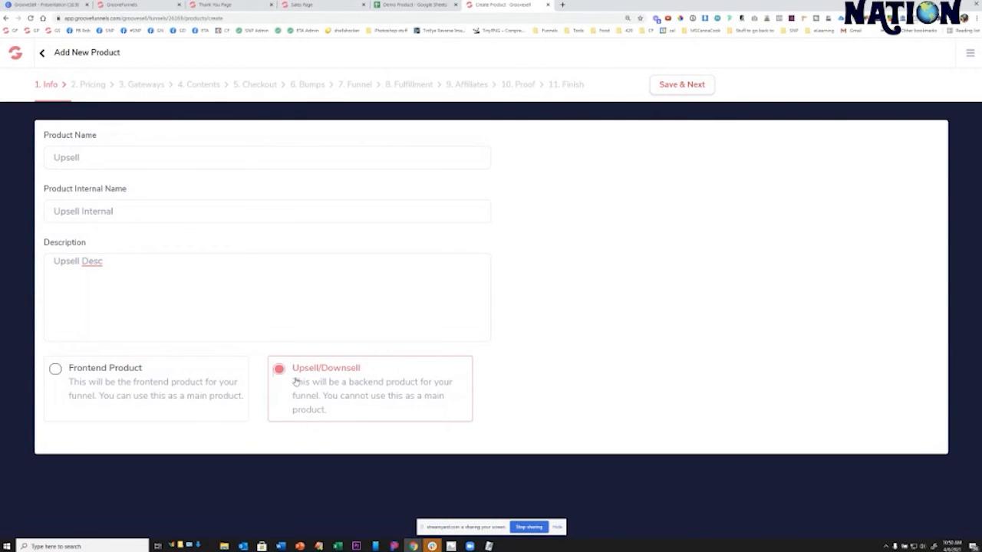
pyautogui.click(679, 89)
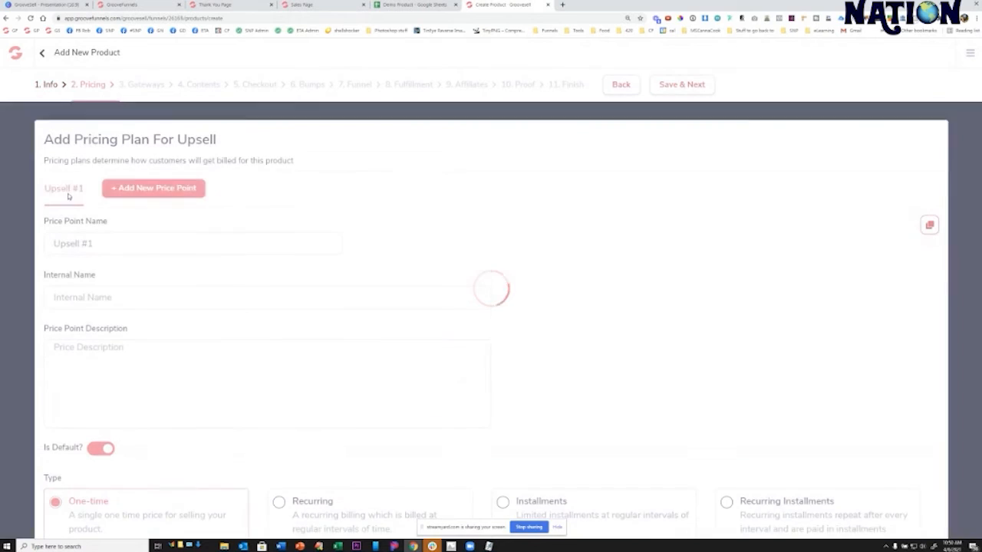
# - Rename the Upsell product's default price point to Price Point 1
pyautogui.moveTo(104, 244); pyautogui.dragTo(31, 234)
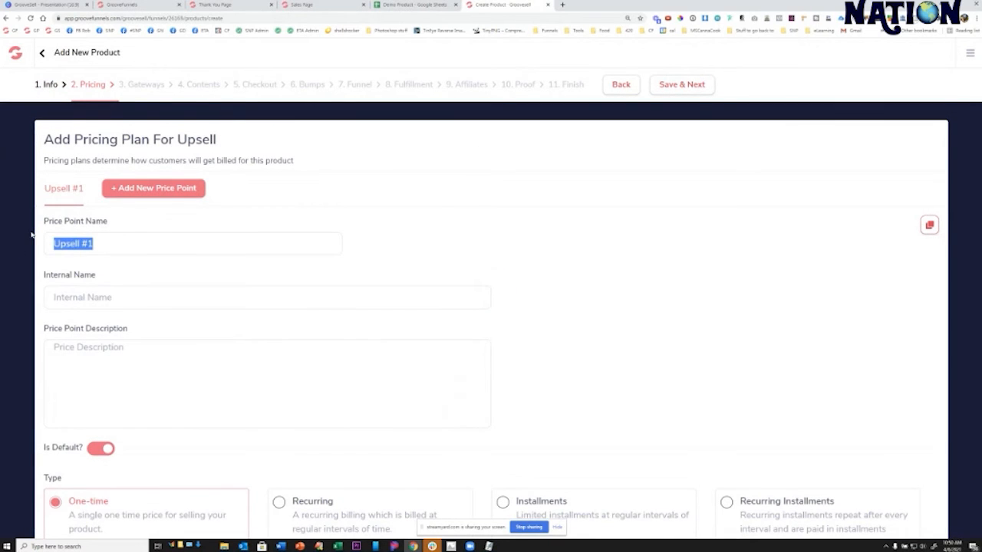
pyautogui.write('pp 1')
pyautogui.hotkey('ctrl', 'a')
pyautogui.doubleClick(74, 244)
pyautogui.tripleClick(74, 244)
pyautogui.write('P')
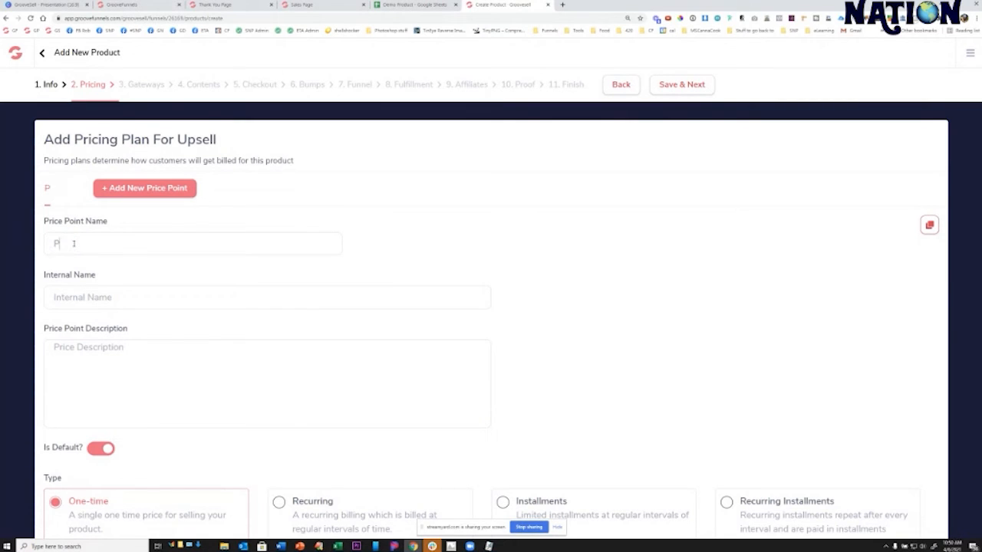
pyautogui.write('rice Point 1')
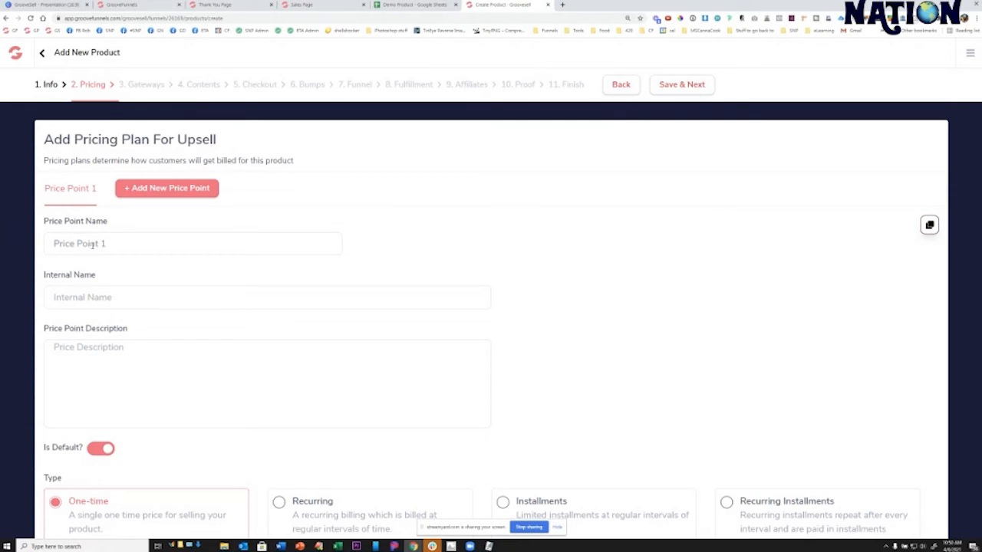
# - Give Price Point 1 the internal name pp1 and fill in its upsell price description
pyautogui.click(99, 301)
pyautogui.write('P')
pyautogui.scroll(-2, 118, 332)
pyautogui.click(127, 253)
pyautogui.write('Up')
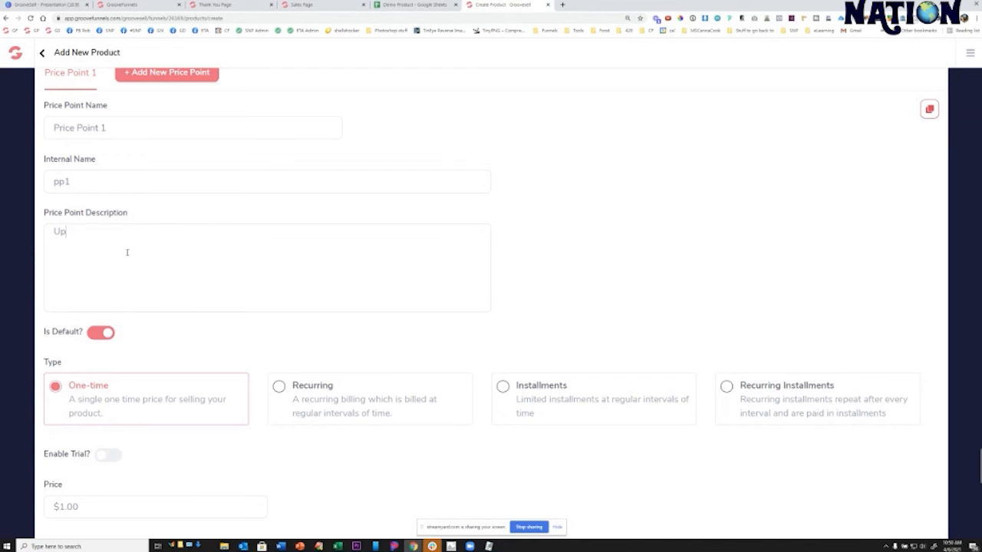
pyautogui.write('sell Price POr')
# - Set the one-time price of Price Point 1 to 197 and save the pricing plan
pyautogui.click(57, 506)
pyautogui.write('197')
pyautogui.scroll(2, 235, 220)
pyautogui.click(669, 86)
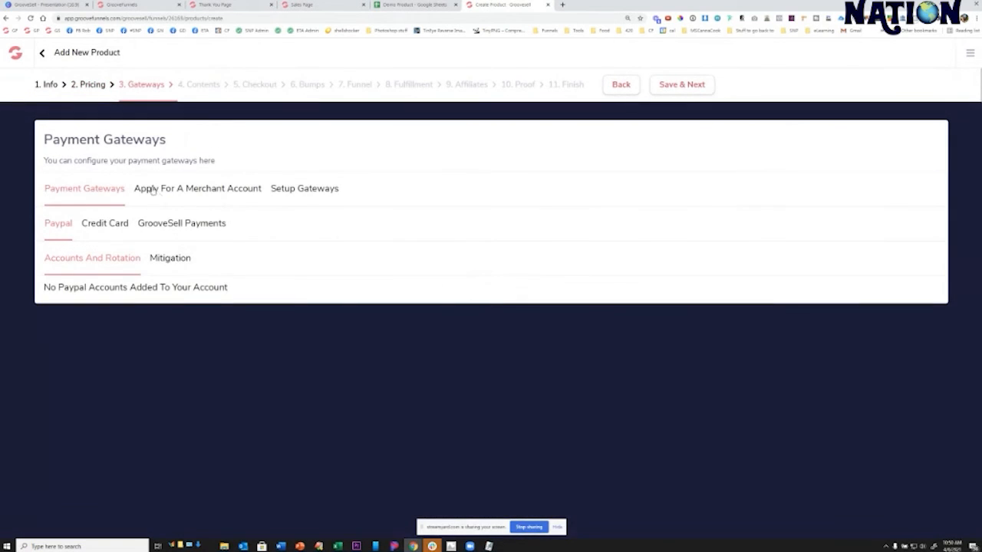
# - Add Stripe Test as the Upsell product's credit card gateway and save the gateway settings
pyautogui.click(117, 223)
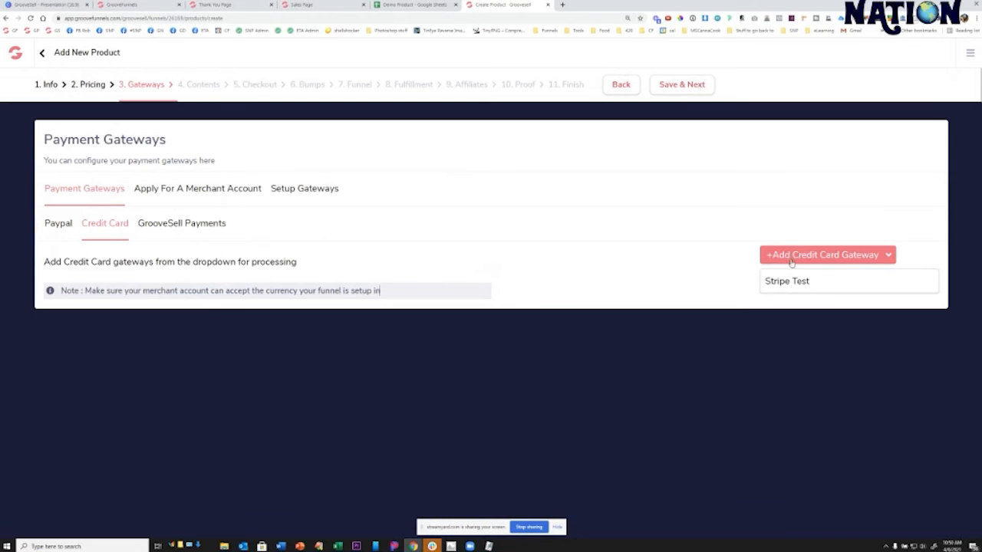
pyautogui.click(792, 259)
pyautogui.click(789, 284)
pyautogui.click(685, 89)
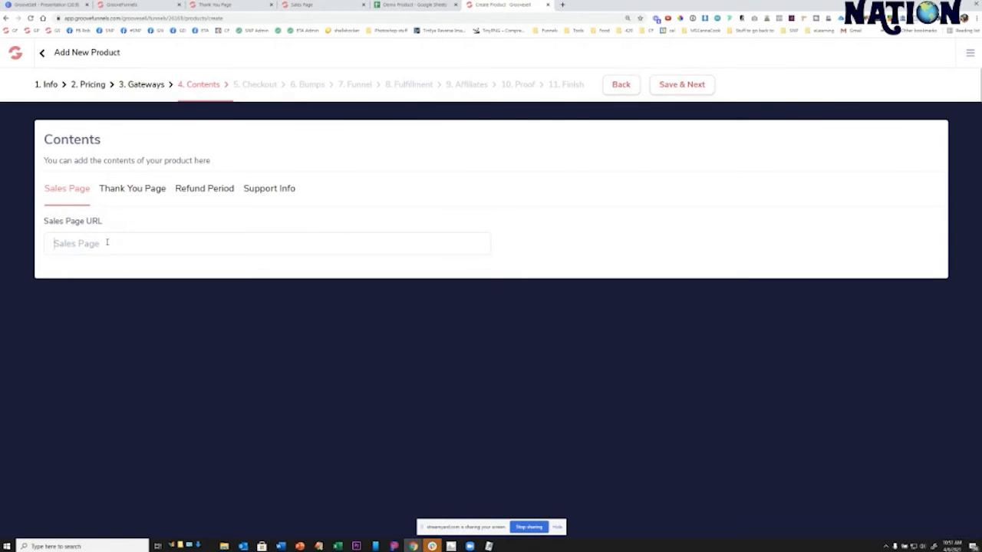
# - Switch to the Demo Product Google Sheet and copy the sales page URL from cell A4
pyautogui.click(414, 5)
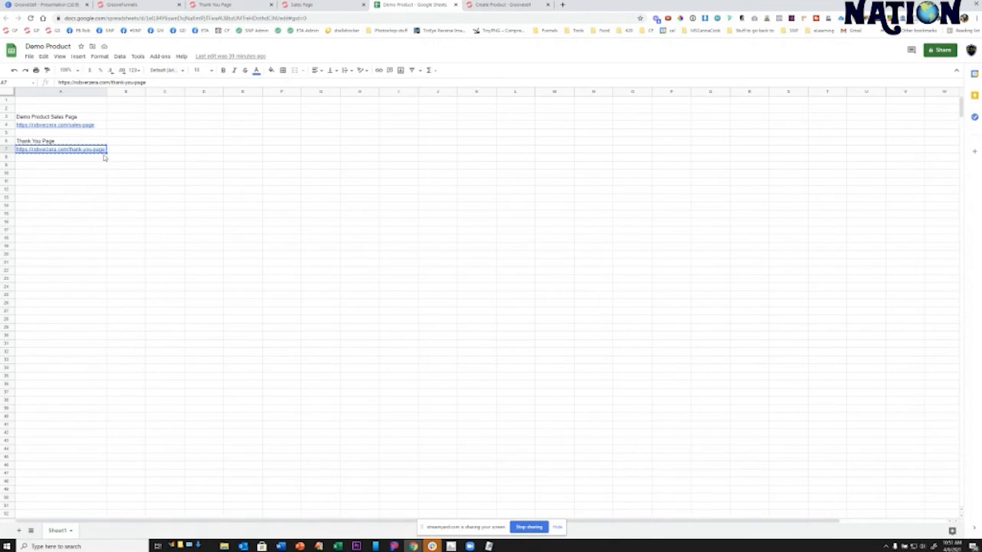
pyautogui.click(100, 127)
pyautogui.hotkey('ctrl', 'c')
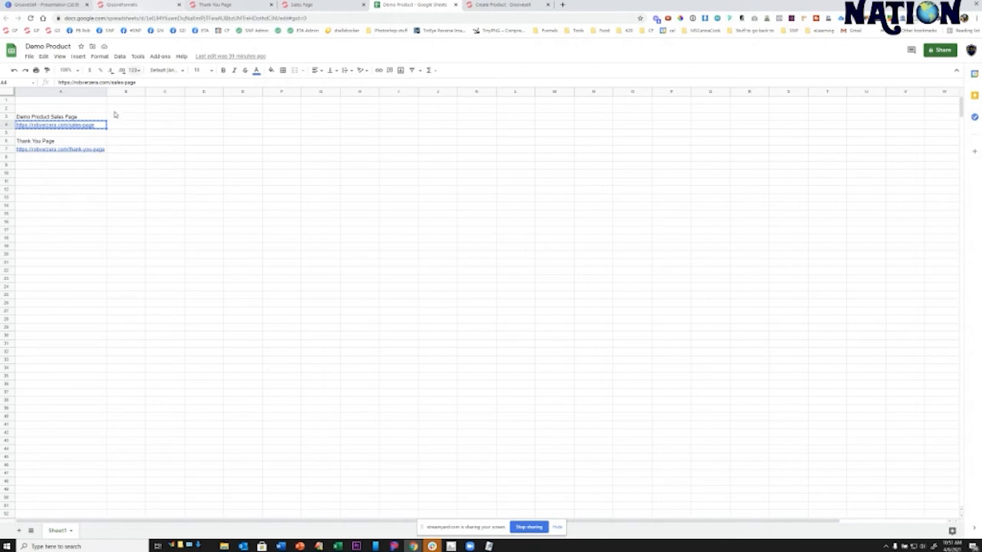
# - Add an Upsell label in cell A9 of the sheet and switch to the Funnel 1 Sales Page builder
pyautogui.click(69, 141)
pyautogui.click(24, 166)
pyautogui.write('Upsell')
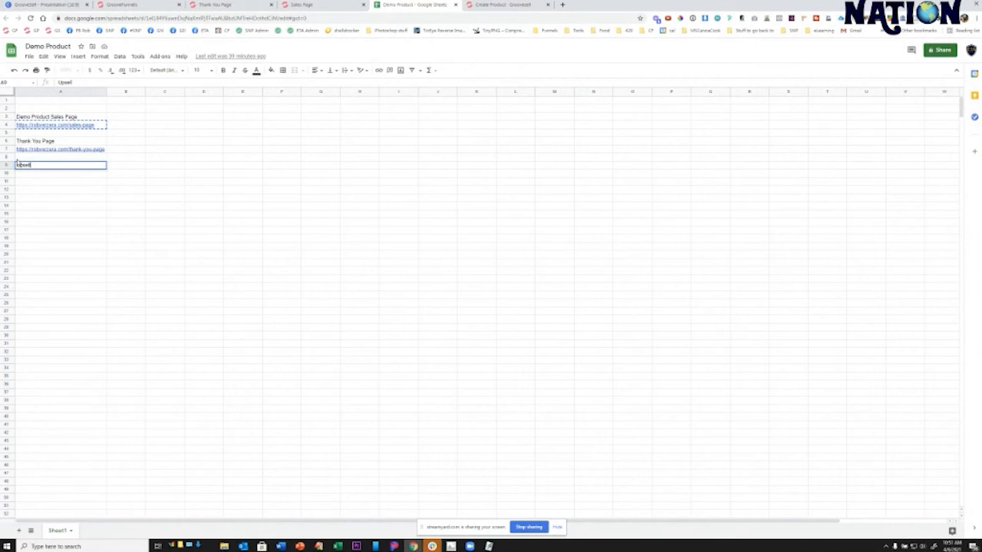
pyautogui.click(135, 6)
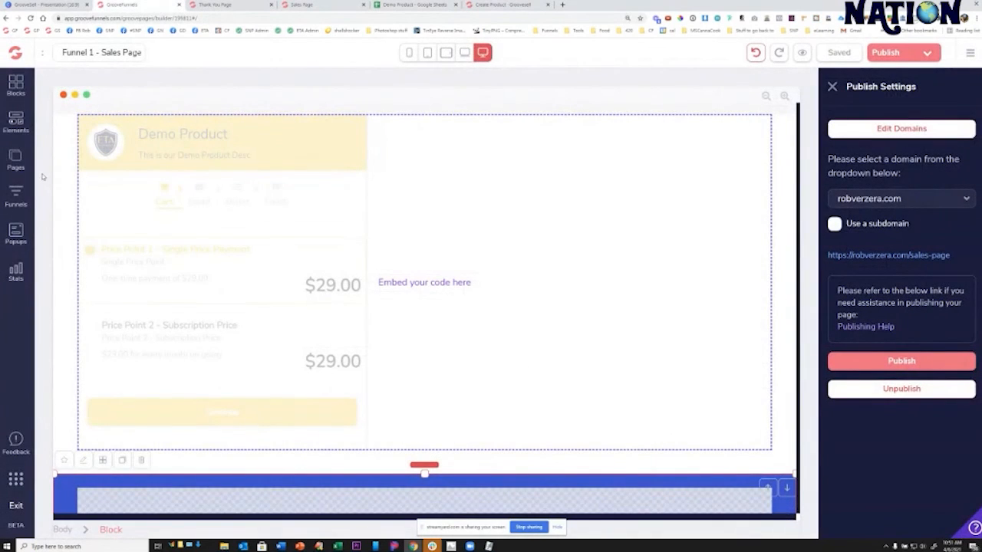
# - Add a new page to Funnel 1 from the free Start from scratch blank template
pyautogui.click(20, 196)
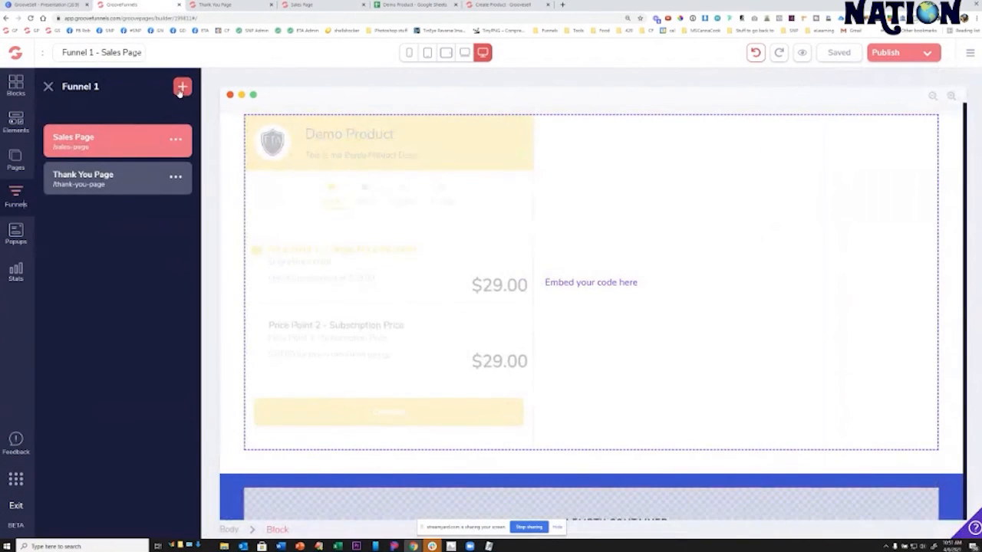
pyautogui.click(181, 89)
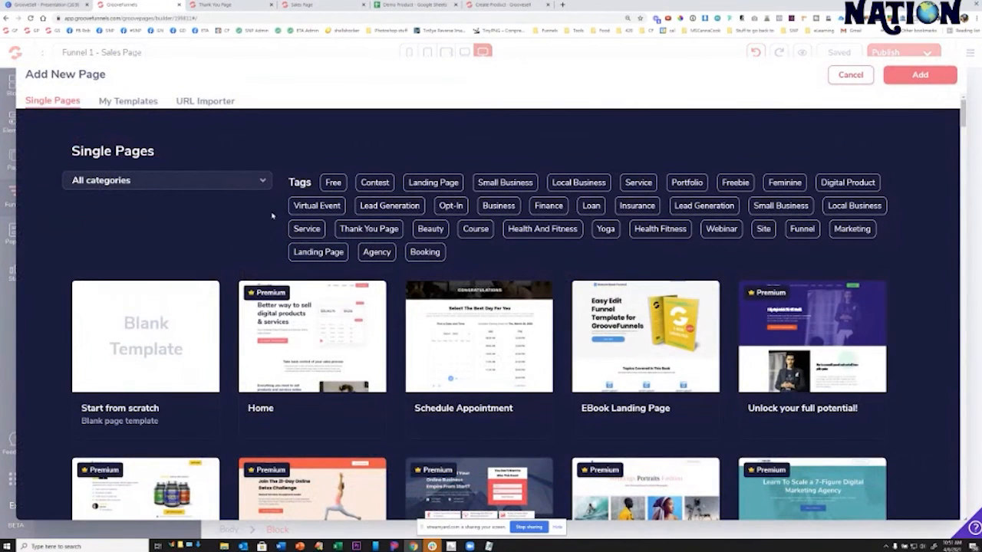
pyautogui.click(333, 183)
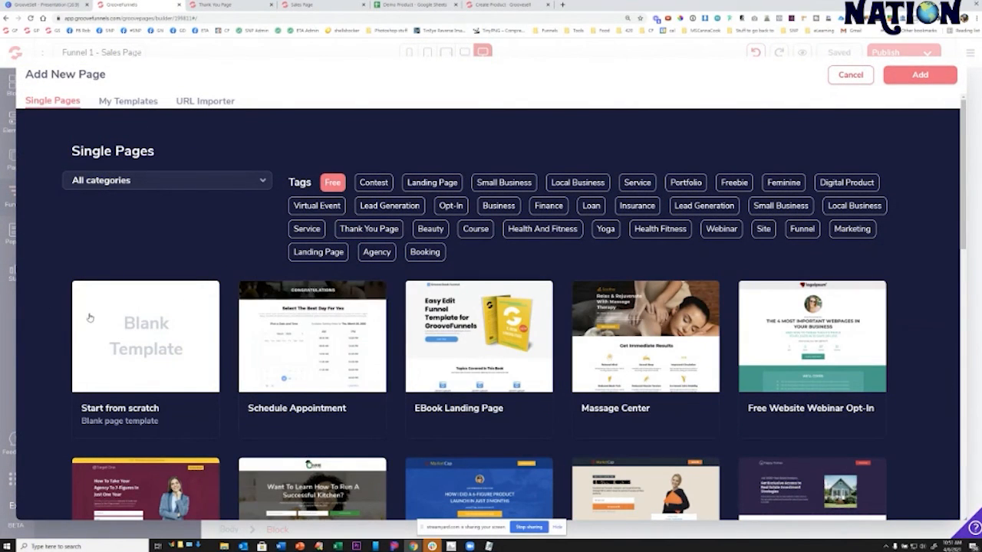
pyautogui.click(153, 336)
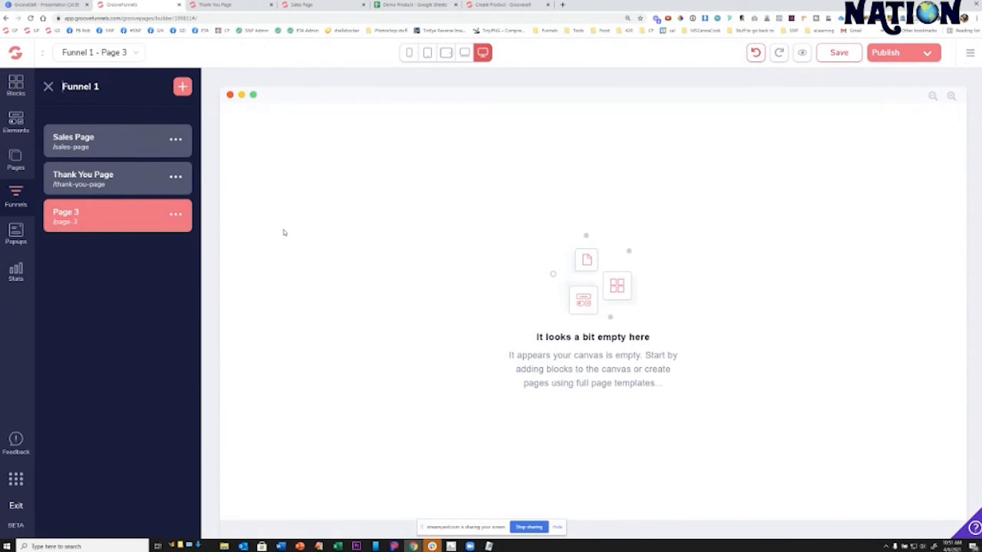
# - Name the new funnel page Upsell, set its page URL to upsell and save the page settings
pyautogui.click(173, 214)
pyautogui.click(67, 248)
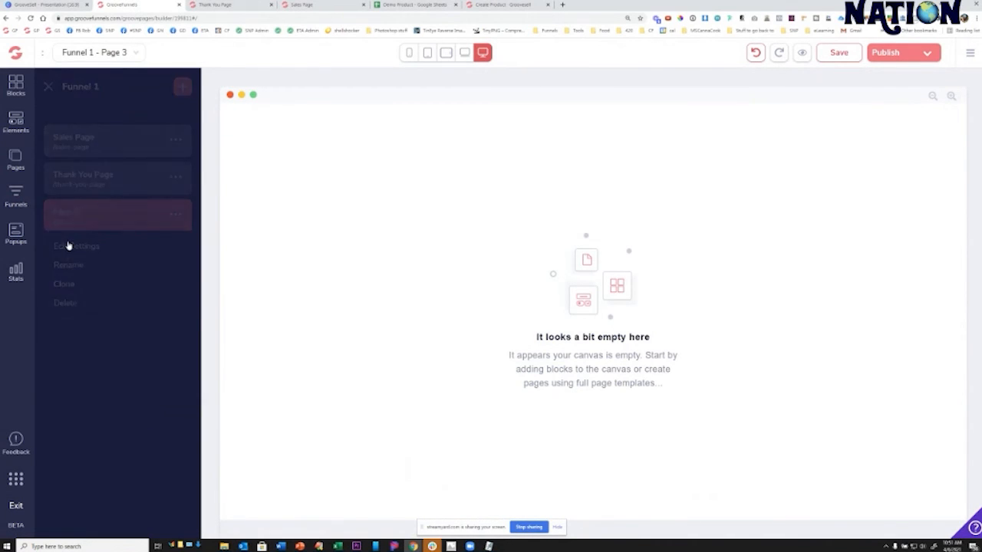
pyautogui.click(85, 145)
pyautogui.moveTo(84, 145); pyautogui.dragTo(37, 156)
pyautogui.write('Upsell')
pyautogui.press('Tab')
pyautogui.write('us')
pyautogui.press('BackSpace')
pyautogui.press('BackSpace')
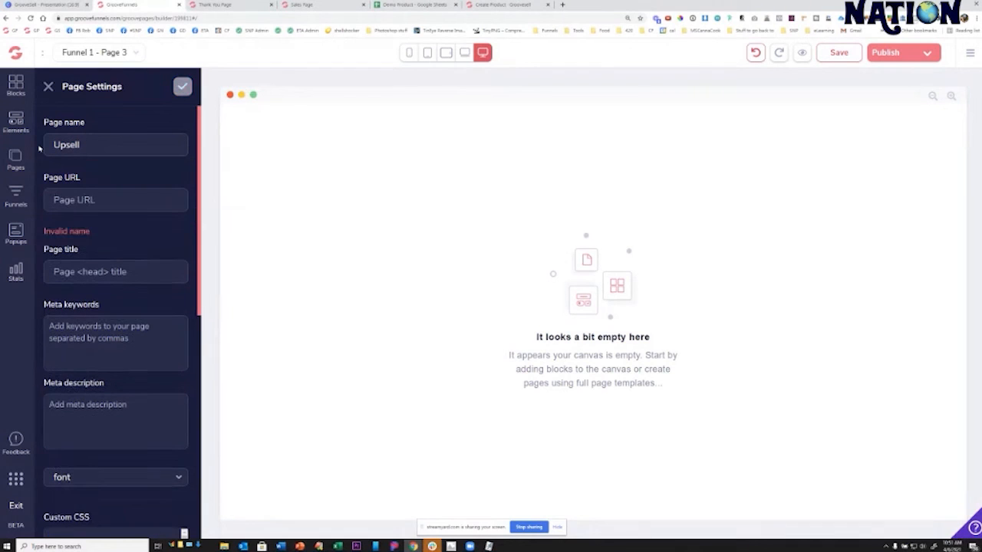
pyautogui.write('upse')
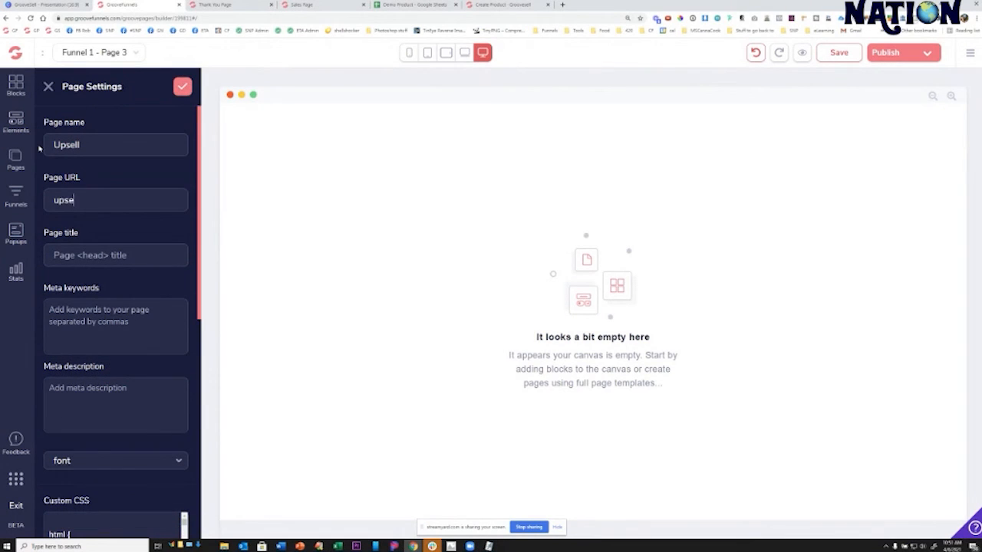
pyautogui.write('upsell')
pyautogui.click(182, 86)
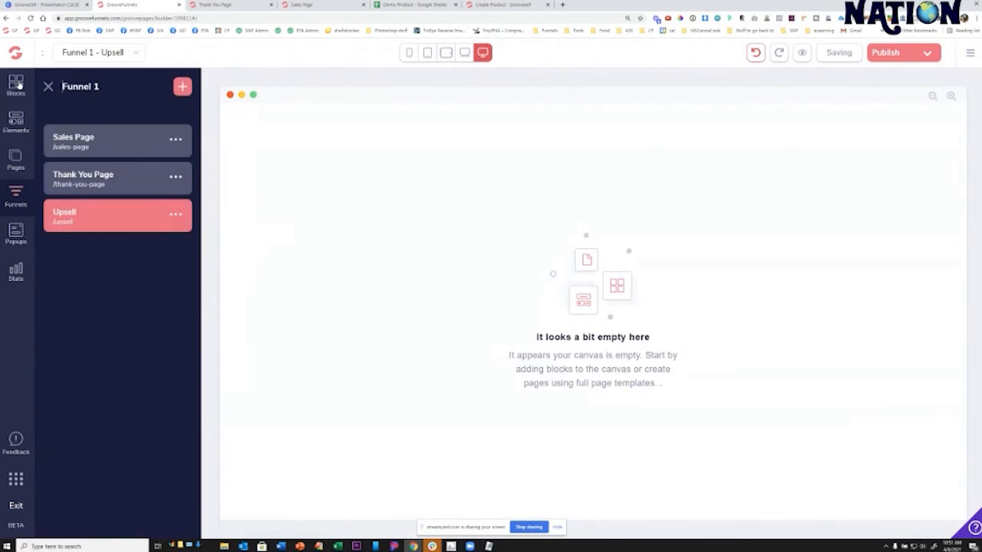
# - Place an empty single-column wireframe block on the Upsell page canvas
pyautogui.click(17, 81)
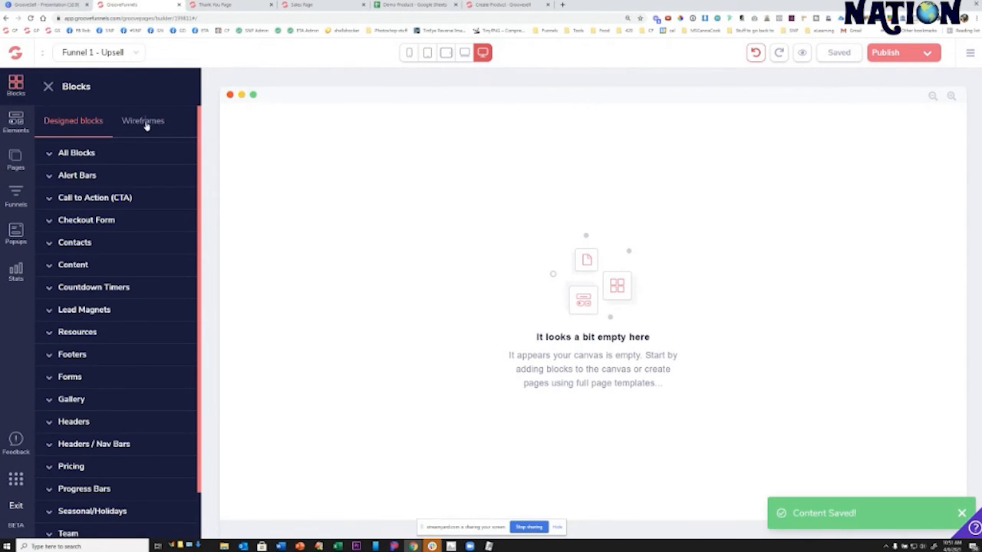
pyautogui.click(146, 120)
pyautogui.click(49, 176)
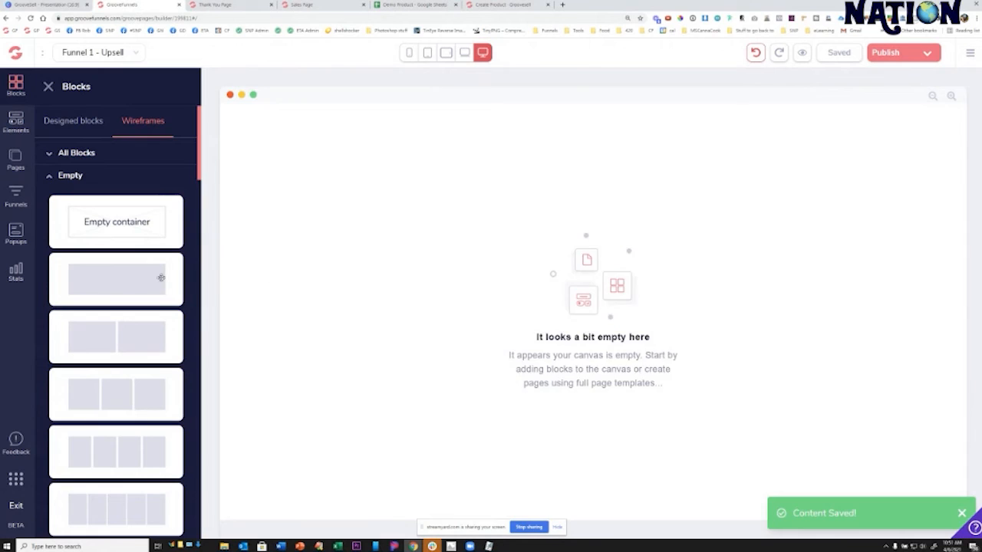
pyautogui.moveTo(160, 278); pyautogui.dragTo(519, 216)
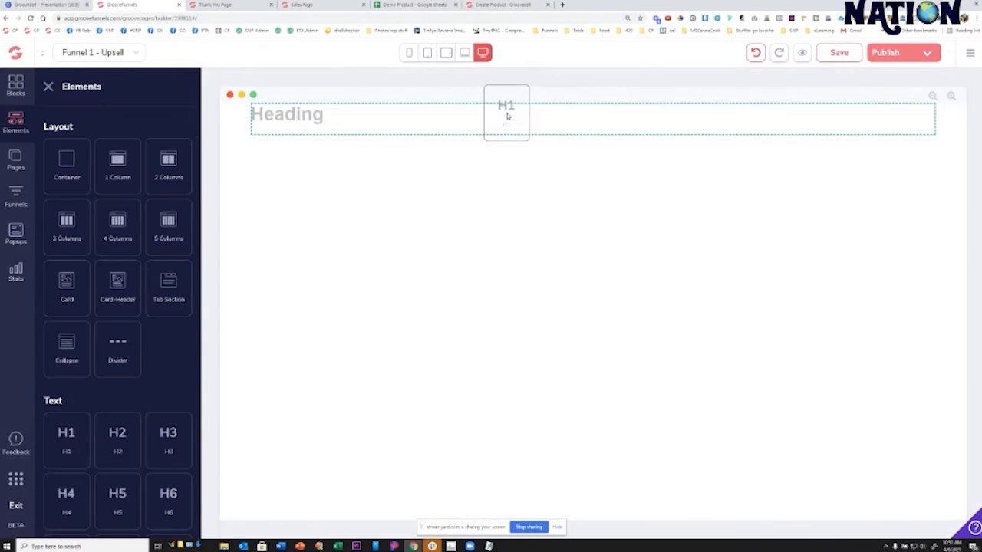
# - Add an H1 heading to the block and change its text to "This is our oneclick upsell page"
pyautogui.moveTo(506, 109); pyautogui.dragTo(287, 131)
pyautogui.doubleClick(287, 115)
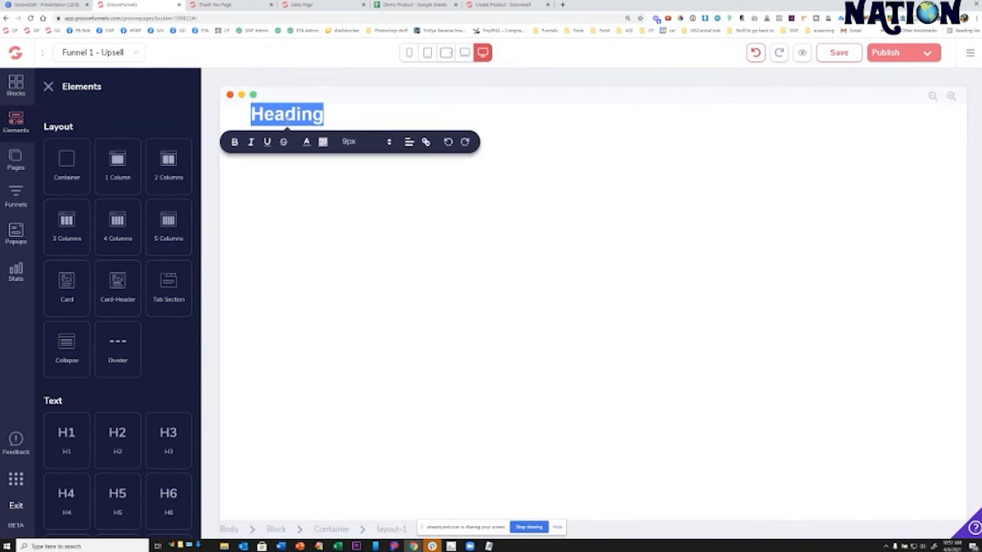
pyautogui.write('This i sour')
pyautogui.press('BackSpace')
pyautogui.press('BackSpace')
pyautogui.press('BackSpace')
pyautogui.press('BackSpace')
pyautogui.press('BackSpace')
pyautogui.press('BackSpace')
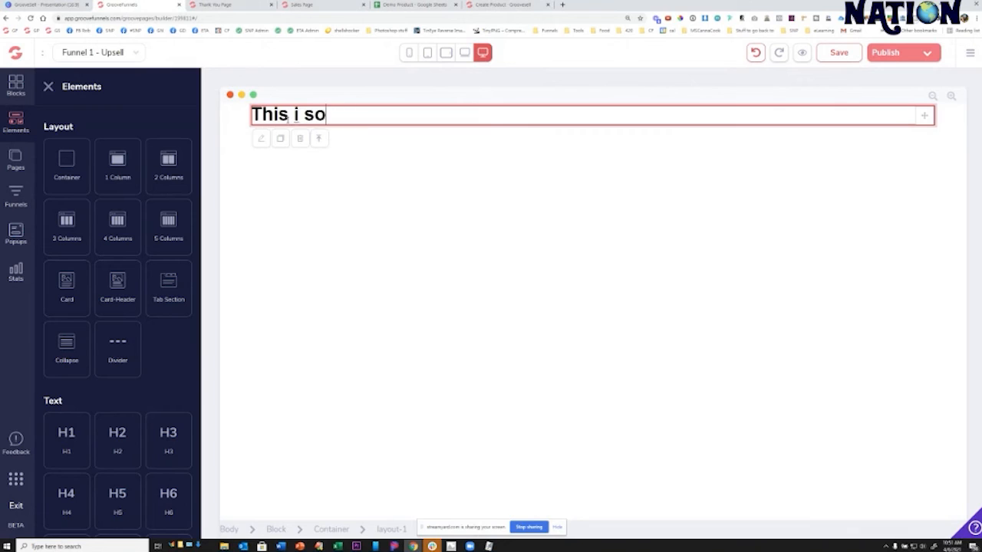
pyautogui.write('s our ')
pyautogui.write('up')
pyautogui.press('BackSpace')
pyautogui.press('BackSpace')
pyautogui.write('oneclick uyp')
pyautogui.press('BackSpace')
pyautogui.press('BackSpace')
pyautogui.write('psell page')
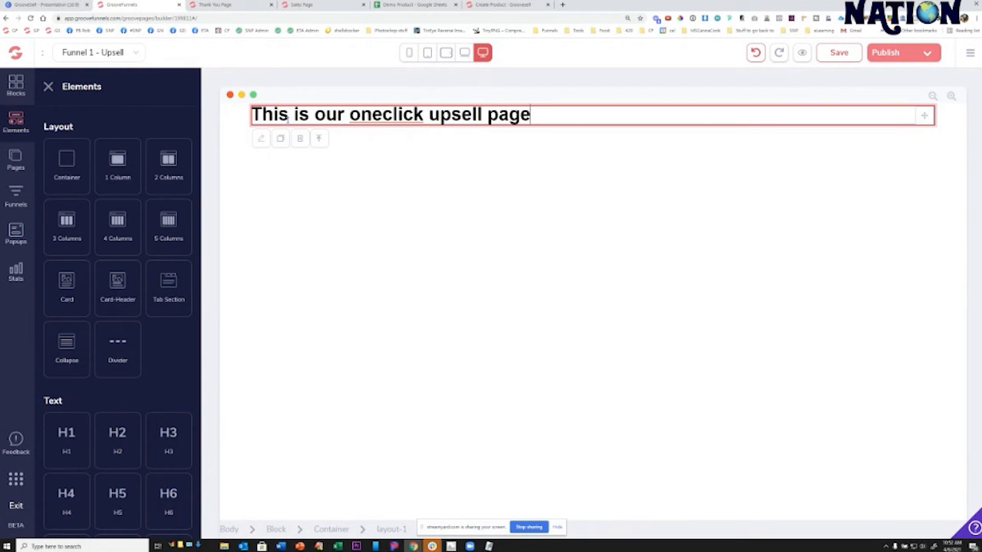
# - Add a solid button below the upsell heading and open the button's settings
pyautogui.scroll(-8, 92, 320)
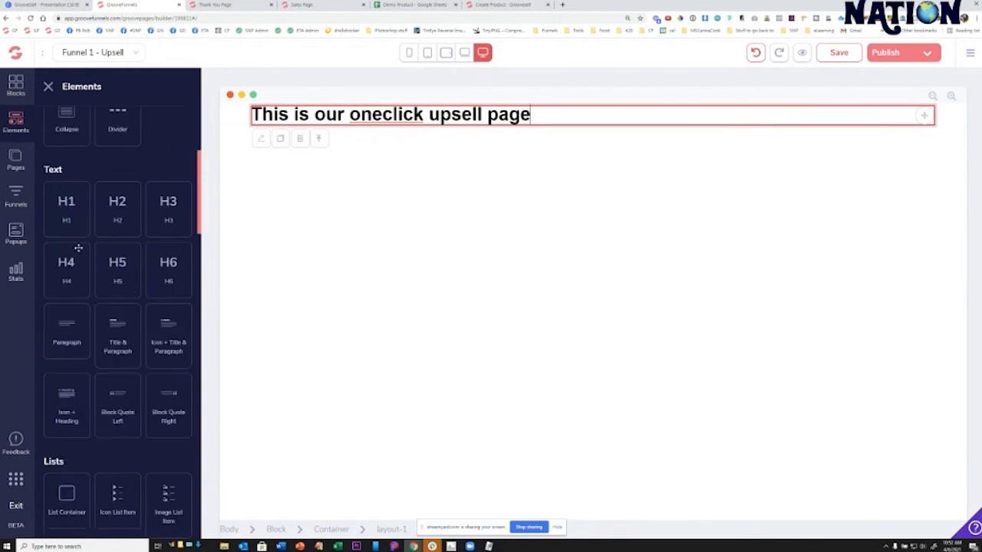
pyautogui.moveTo(65, 272); pyautogui.dragTo(278, 141)
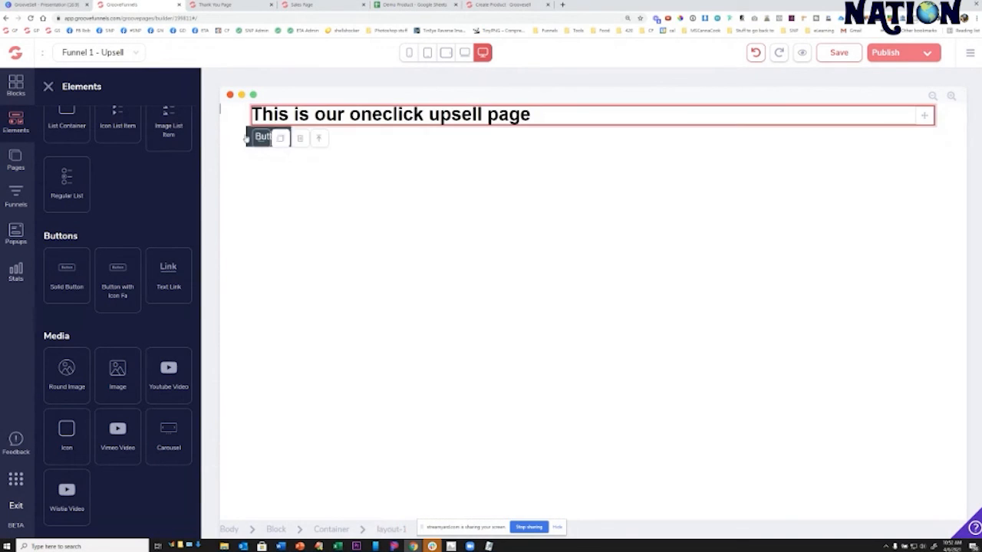
pyautogui.click(250, 136)
pyautogui.click(256, 161)
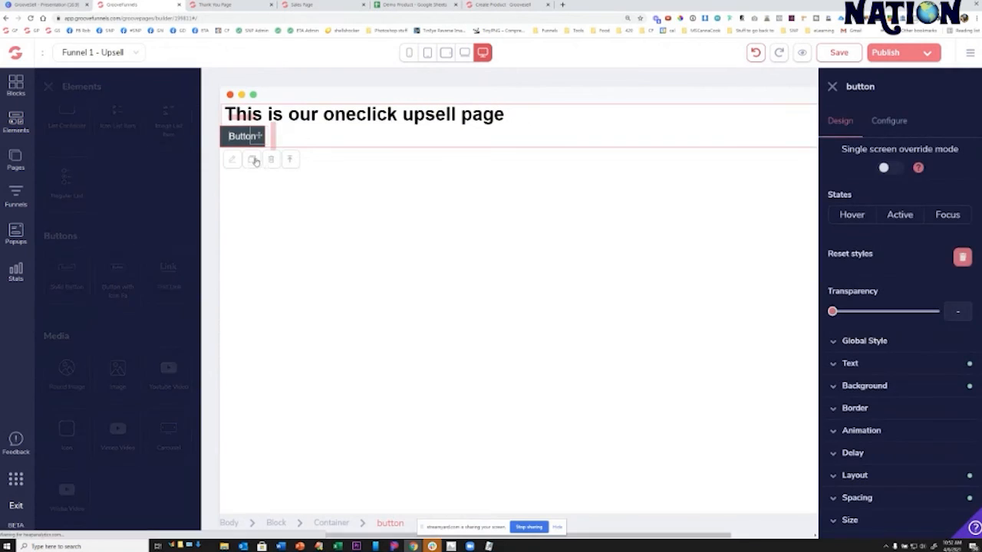
# - Enter "Add the upsell for 197" as the button's text and choose URL as its link type
pyautogui.click(891, 120)
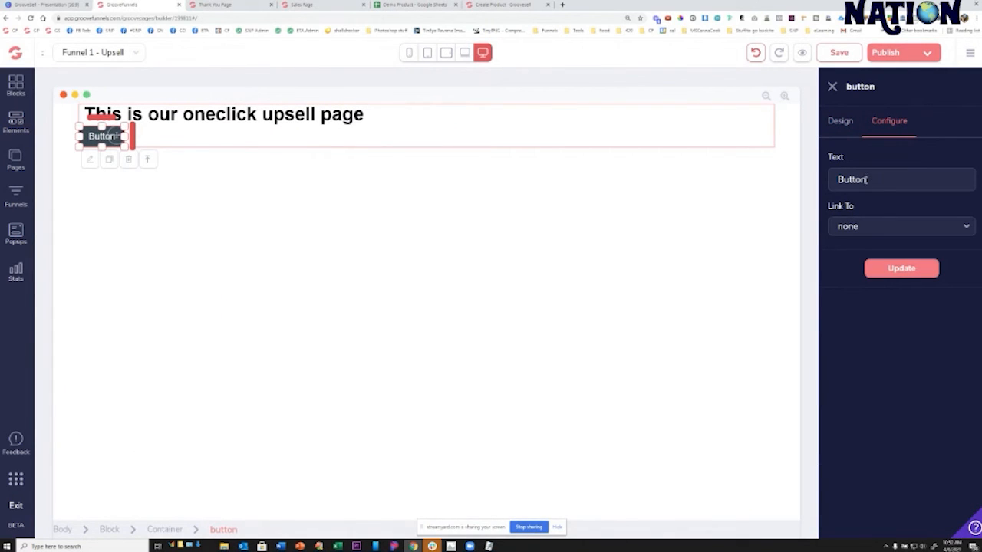
pyautogui.write('Add the upsell')
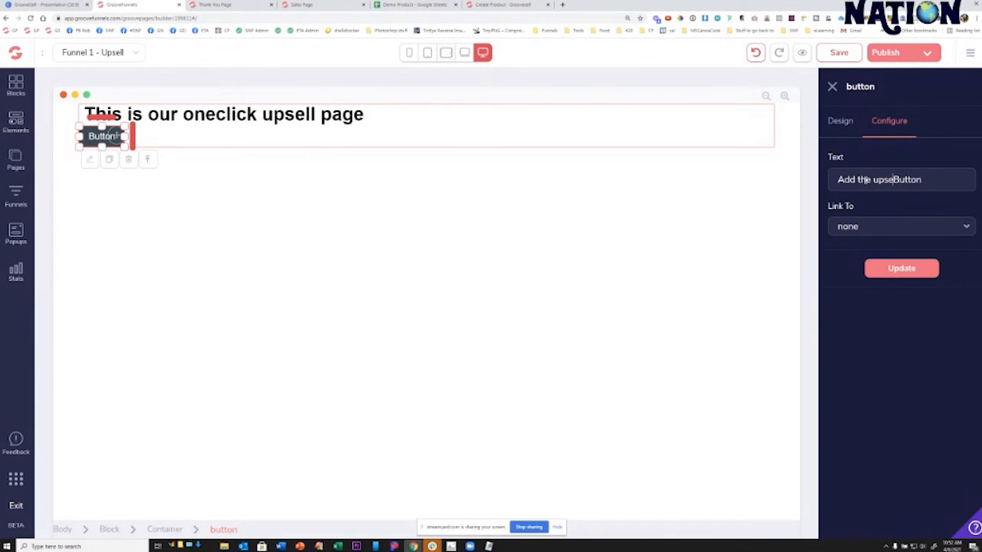
pyautogui.write(' for 197')
pyautogui.press('Delete')
pyautogui.press('Delete')
pyautogui.press('Delete')
pyautogui.press('Delete')
pyautogui.press('Delete')
pyautogui.press('Delete')
pyautogui.click(881, 227)
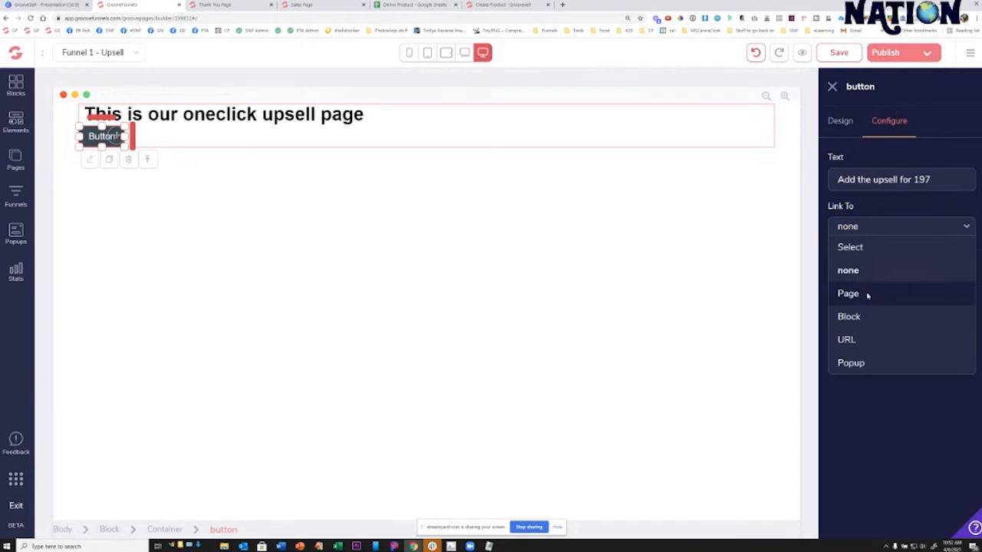
pyautogui.click(847, 340)
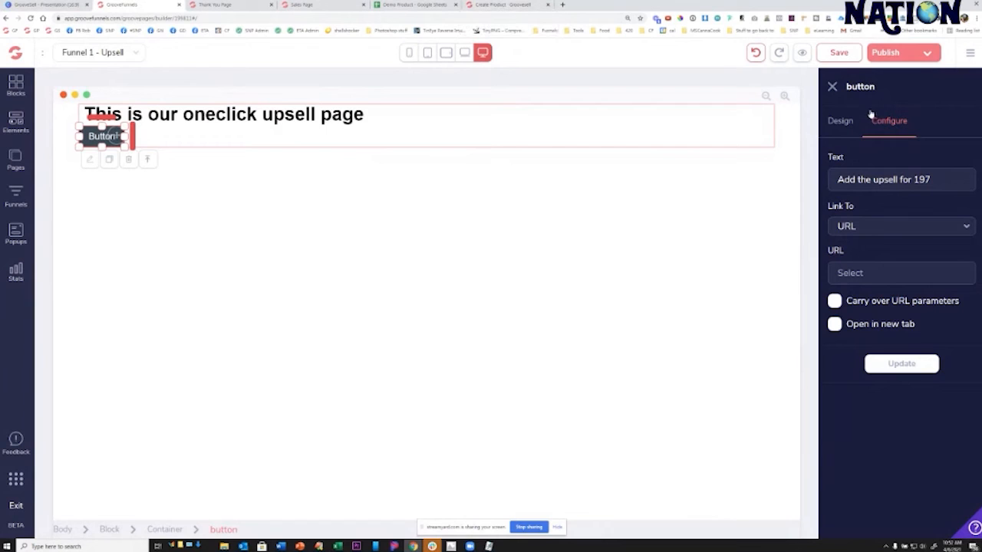
# - Publish the Upsell page on the selected domain and copy its published URL
pyautogui.click(886, 53)
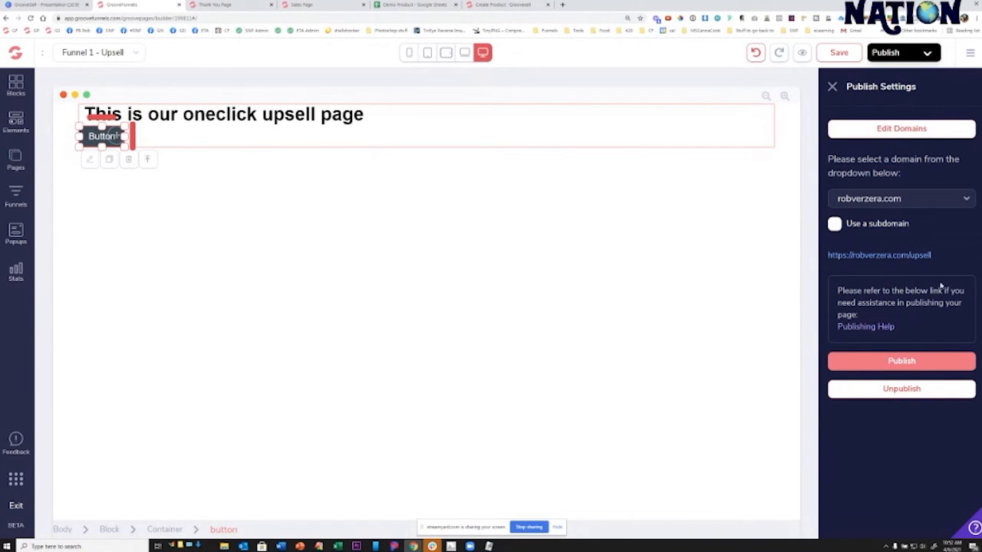
pyautogui.click(900, 361)
pyautogui.moveTo(933, 257); pyautogui.dragTo(827, 257)
pyautogui.hotkey('ctrl', 'c')
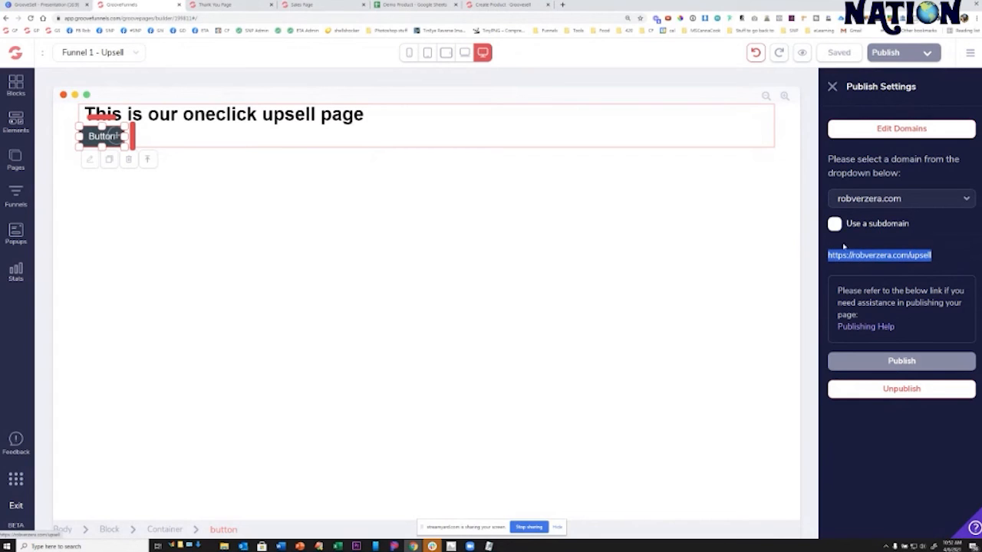
# - Switch to the Create Product page, paste the upsell URL as the Sales Page URL and open the thank you page settings
pyautogui.click(511, 7)
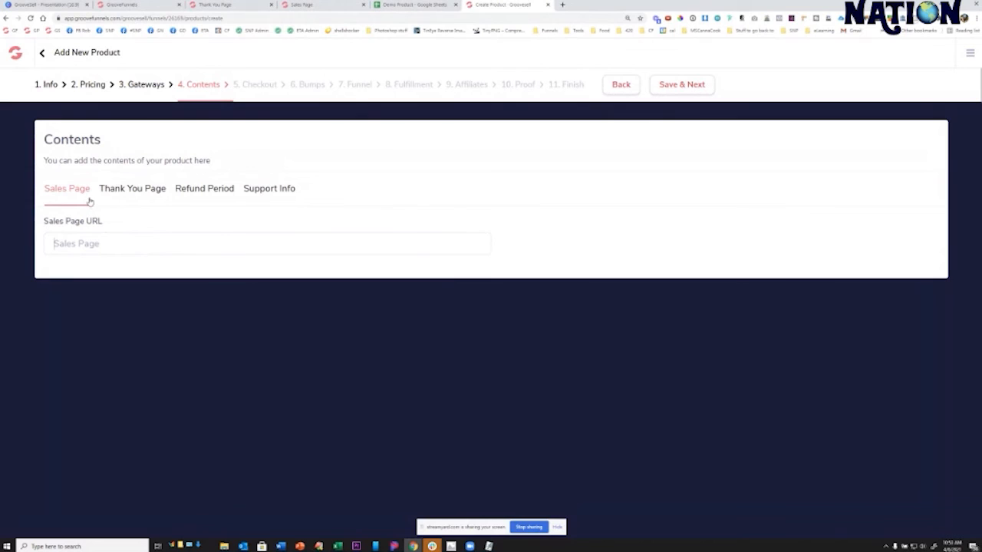
pyautogui.hotkey('ctrl', 'v')
pyautogui.click(129, 194)
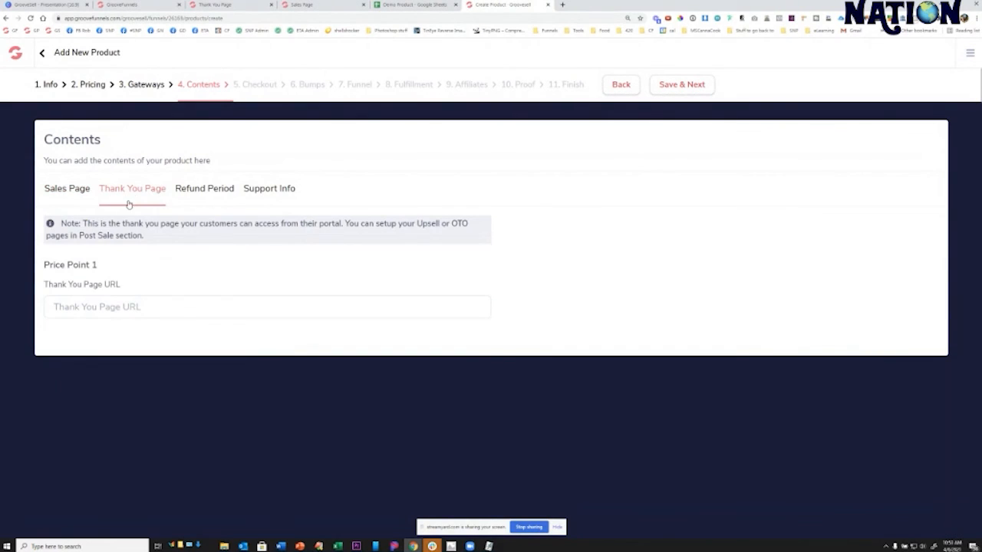
# - Switch to the Demo Product Google Sheet and paste the upsell URL into cell A10 without its source formatting
pyautogui.click(408, 6)
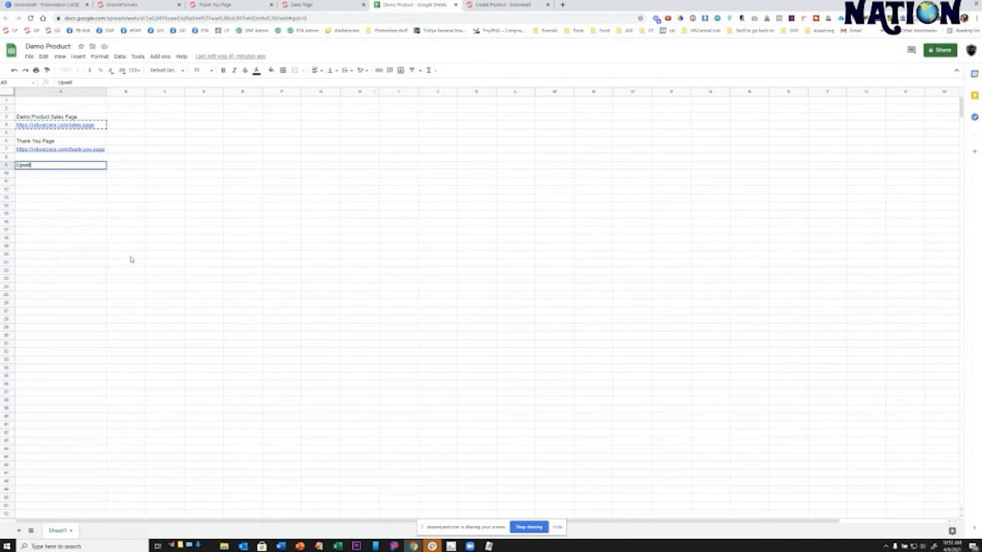
pyautogui.press('Return')
pyautogui.write('https://roboverzera.com/upsell')
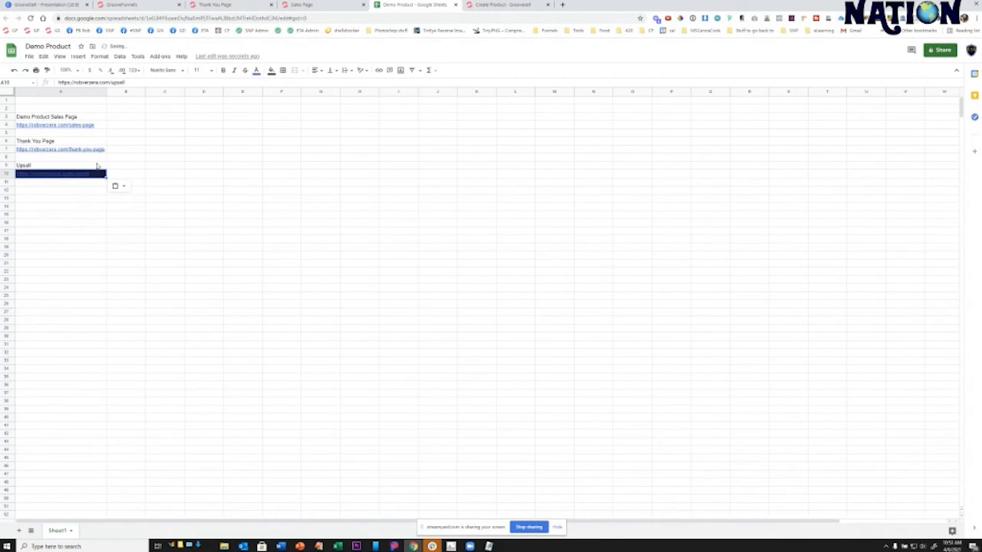
pyautogui.hotkey('ctrl', 'z')
pyautogui.click(126, 83)
pyautogui.hotkey('ctrl', 'v')
pyautogui.press('Return')
# - Copy the thank you page URL from cell A7 and paste it as Price Point 1's Thank You Page URL in GrooveSell
pyautogui.click(103, 150)
pyautogui.hotkey('ctrl', 'c')
pyautogui.click(491, 6)
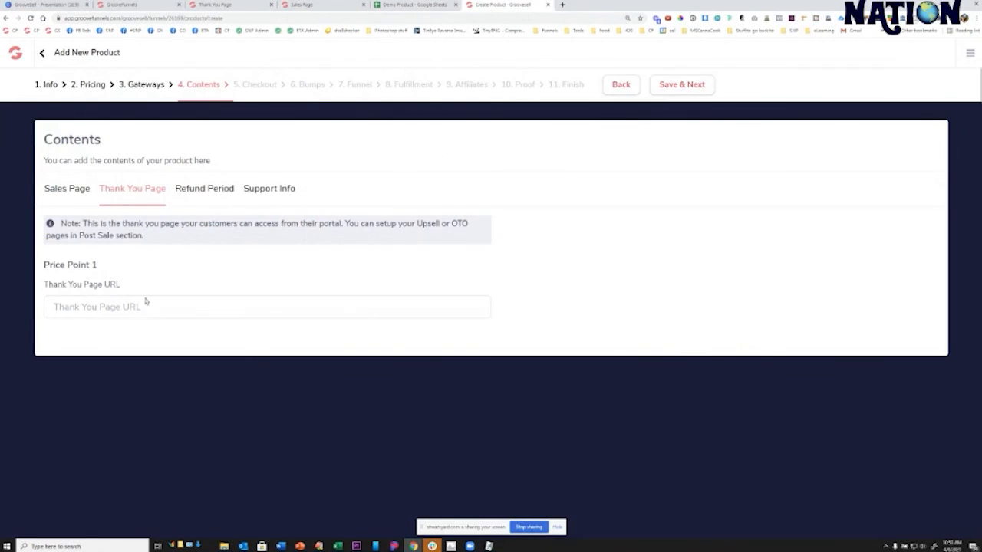
pyautogui.hotkey('ctrl', 'v')
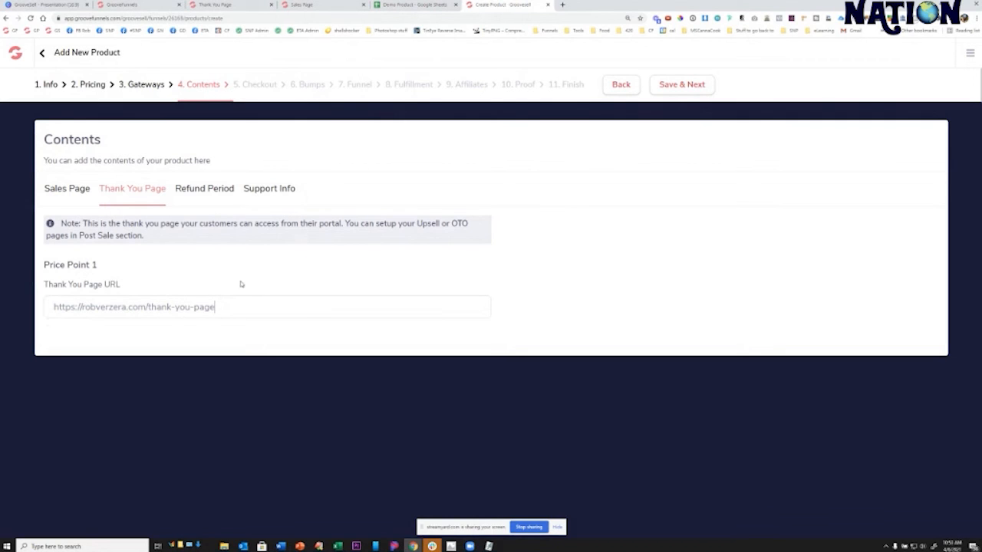
# - Leave support info off the receipts and save the Upsell product's contents
pyautogui.click(210, 191)
pyautogui.click(276, 190)
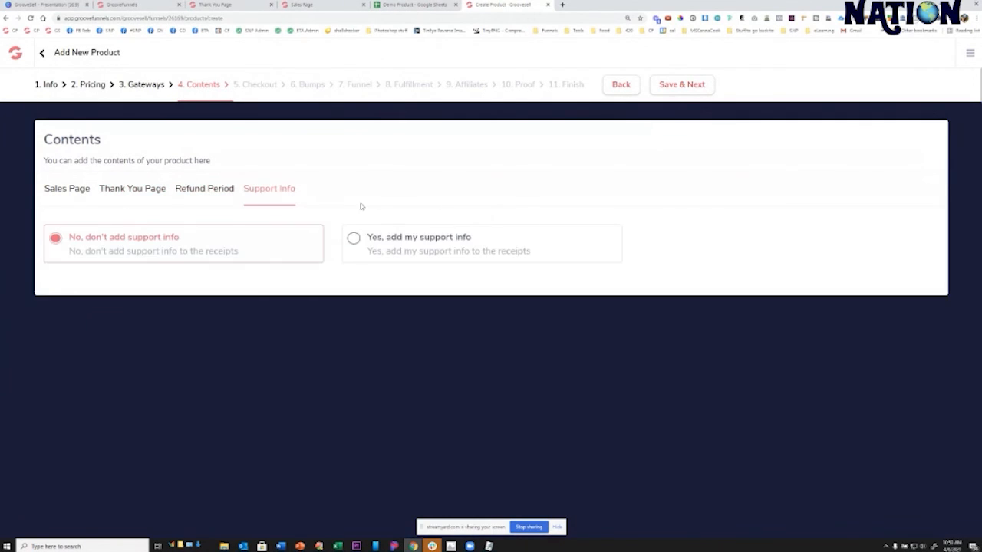
pyautogui.click(683, 84)
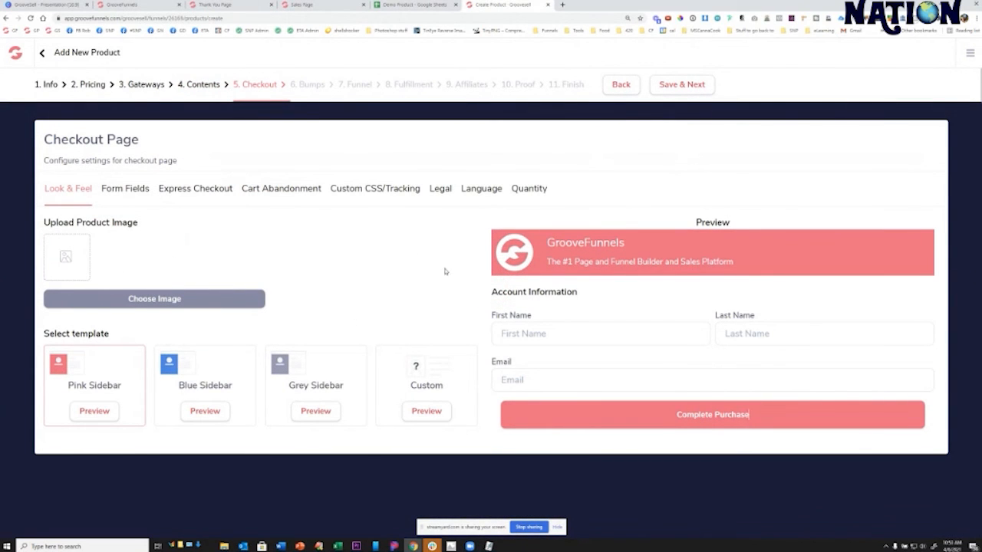
# - Activate one-click confirmation for the Upsell product's express checkout
pyautogui.click(186, 193)
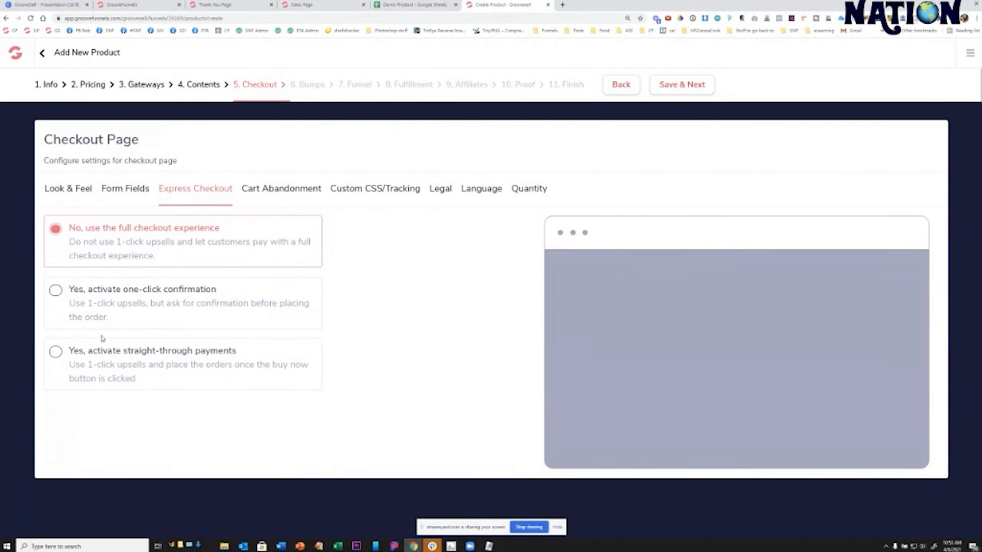
pyautogui.click(56, 290)
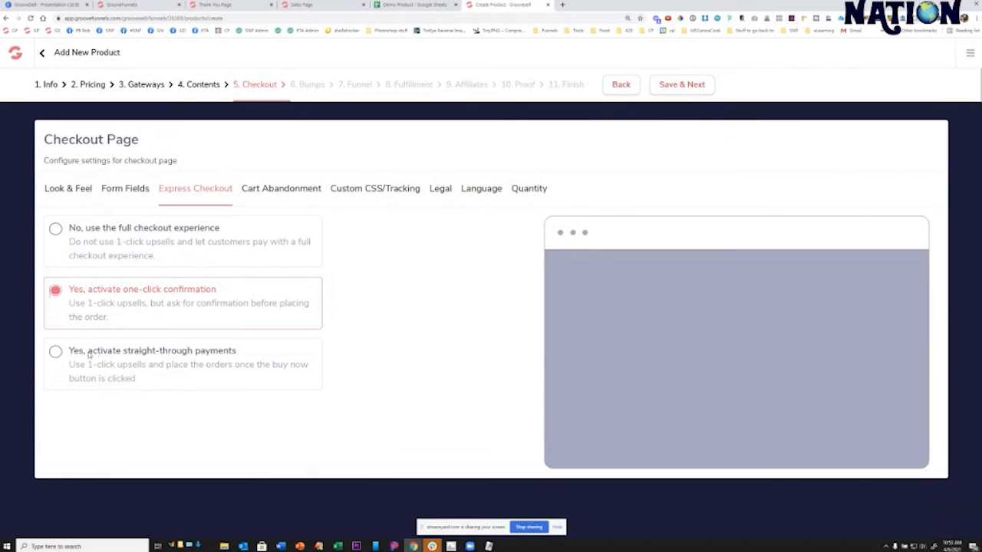
pyautogui.click(55, 351)
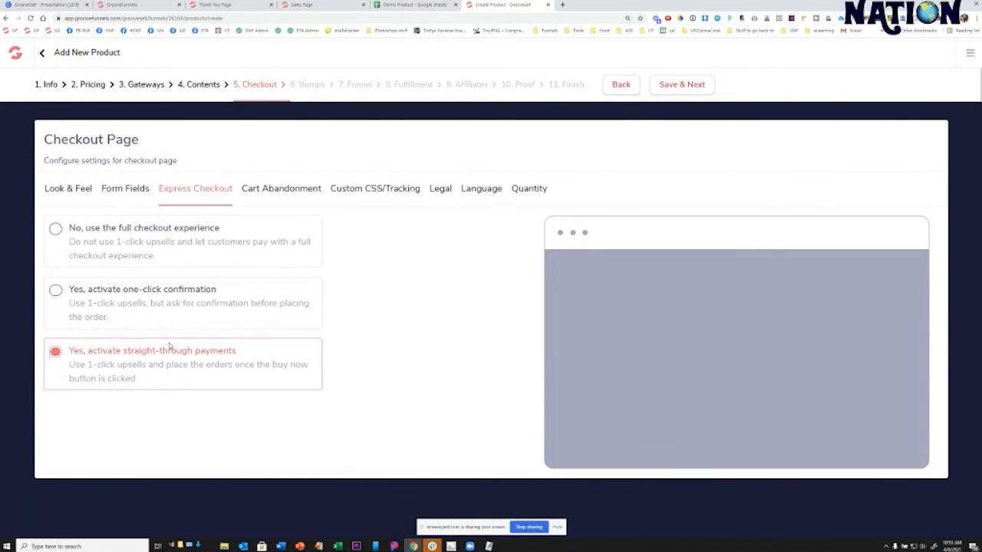
pyautogui.click(60, 291)
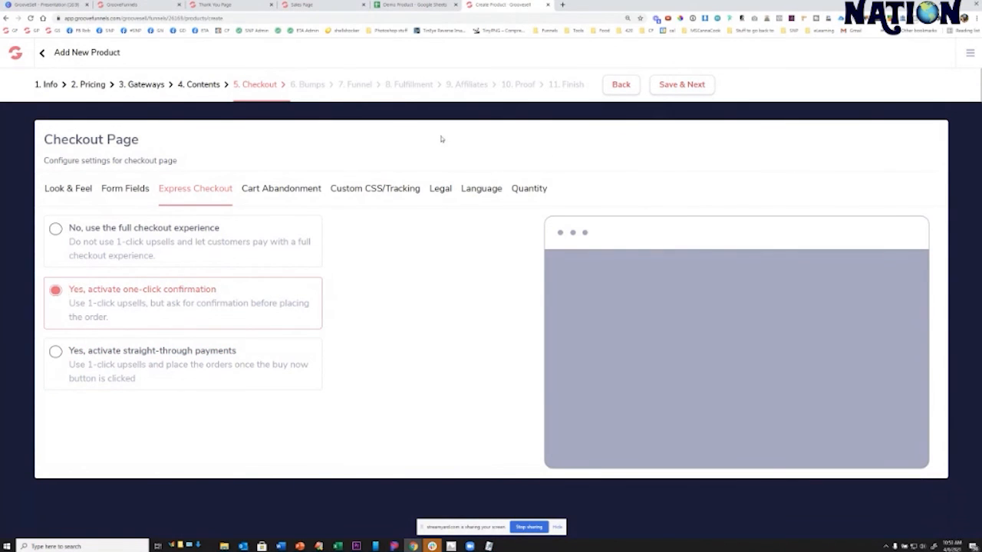
# - Save the Upsell product's checkout without an order bump and keep Thank You Page as Price Point 1's post-transaction type
pyautogui.click(681, 85)
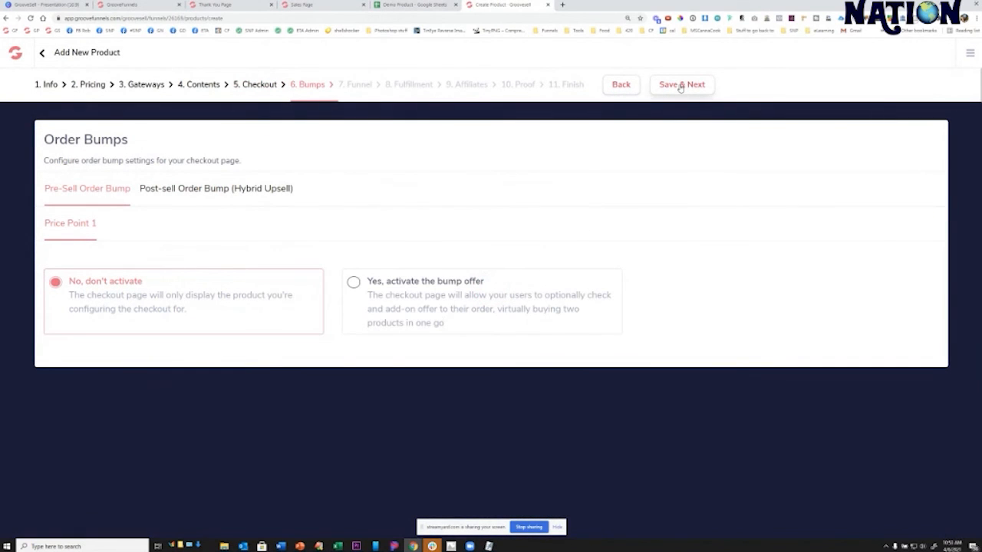
pyautogui.click(680, 86)
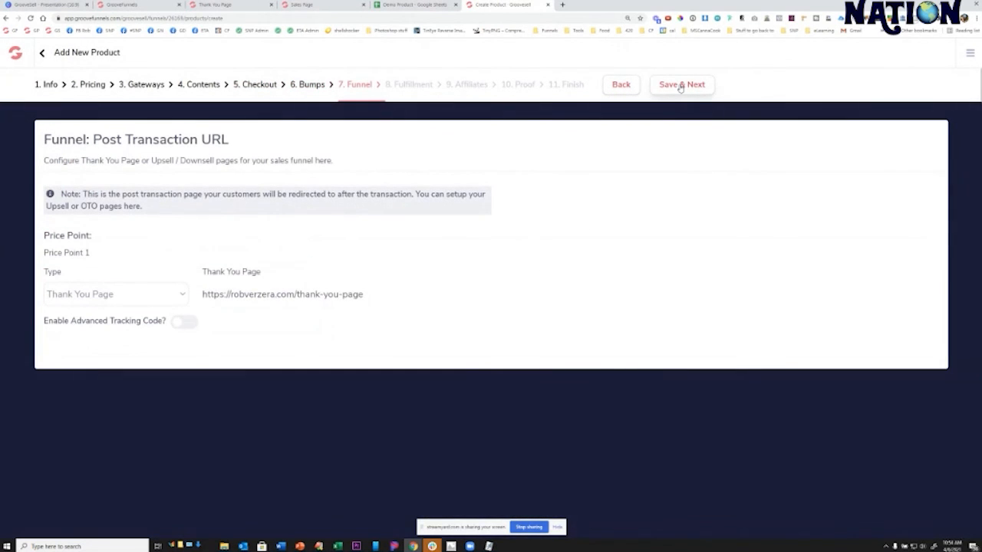
pyautogui.click(164, 293)
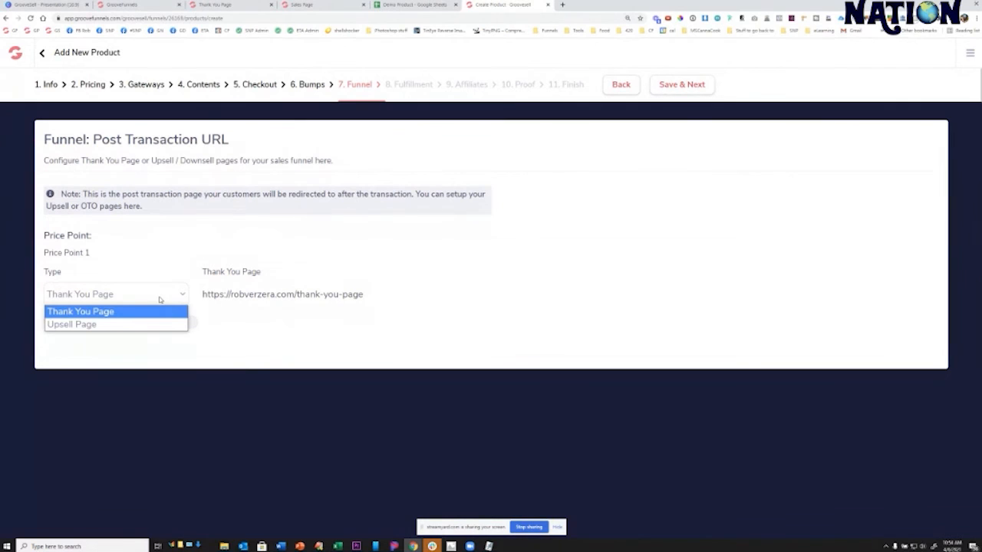
pyautogui.click(161, 297)
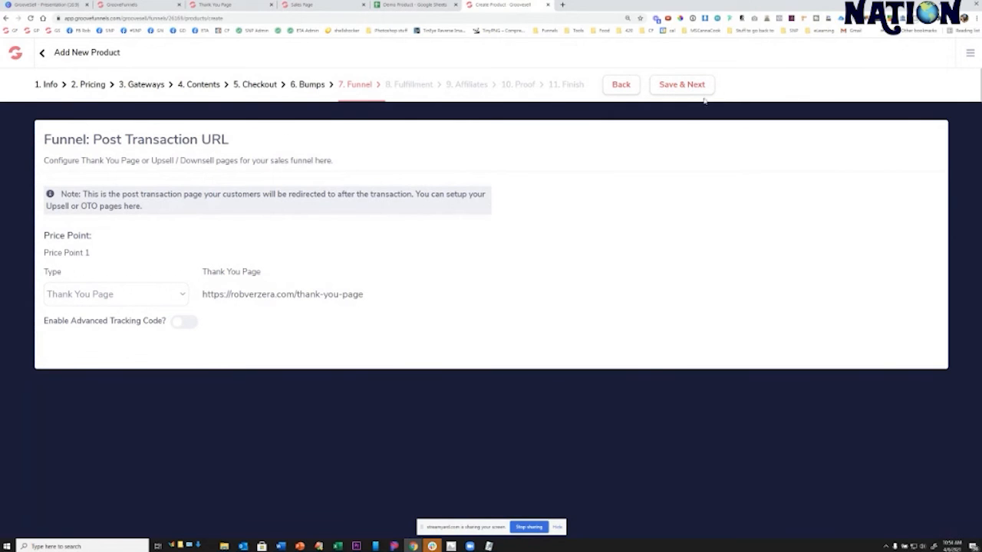
pyautogui.click(669, 84)
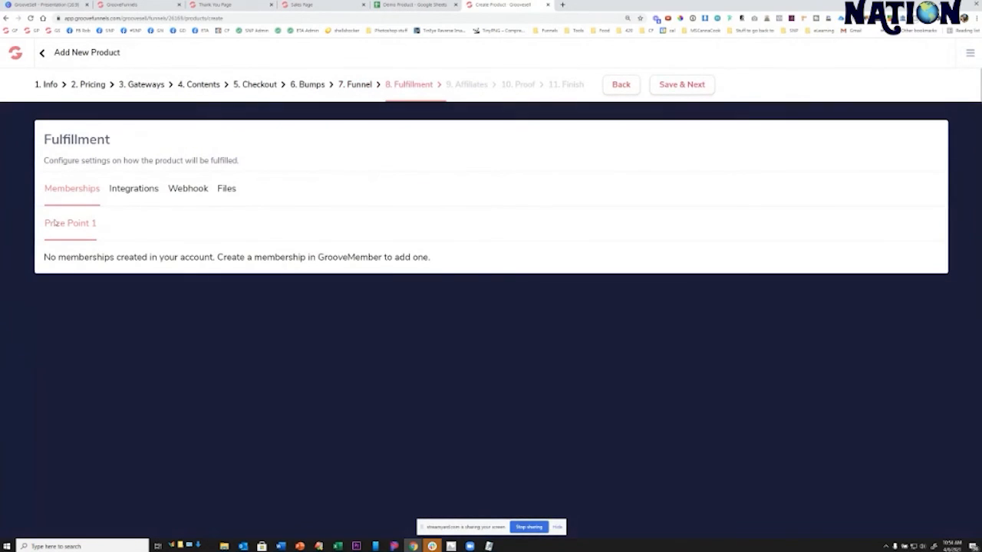
# - Complete the Upsell product's setup without memberships, an affiliate program or proof widgets
pyautogui.click(664, 85)
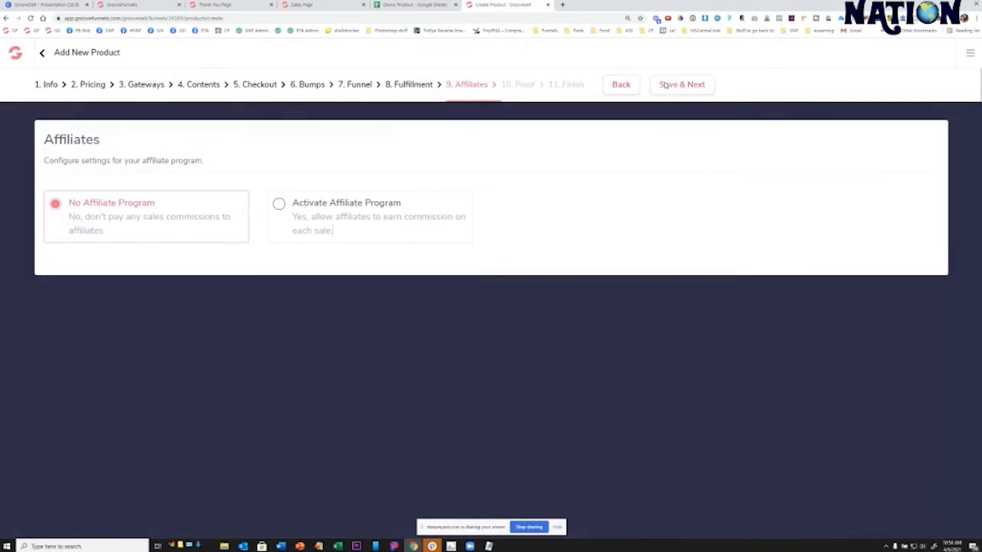
pyautogui.click(667, 85)
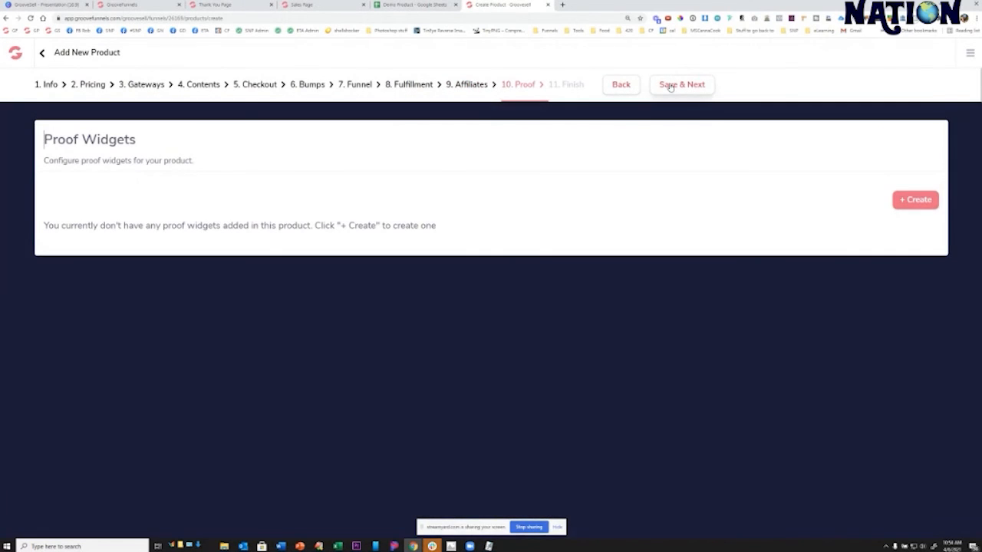
pyautogui.click(670, 85)
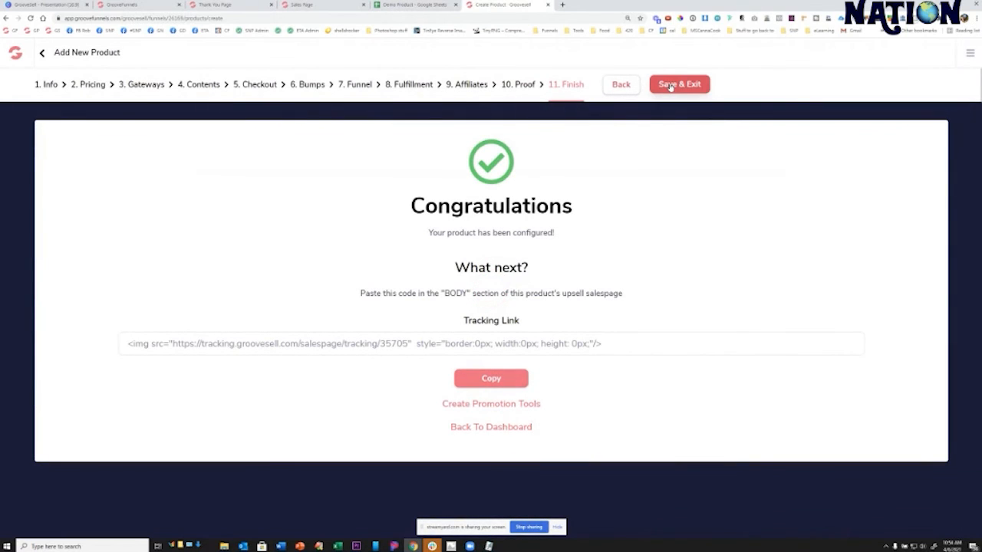
# - Copy the Upsell product's tracking code and save it in the body code include of the Upsell page's settings in GroovePages
pyautogui.click(490, 380)
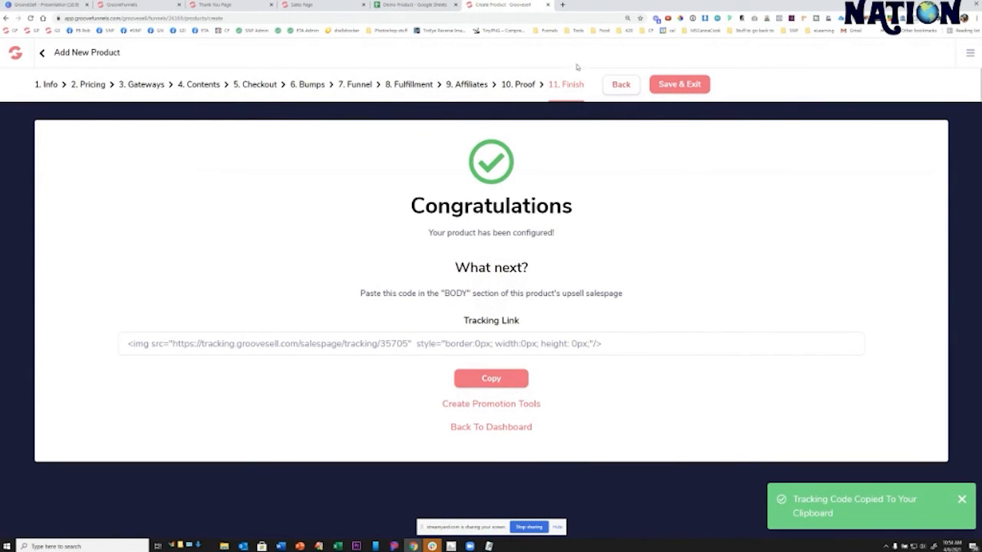
pyautogui.click(139, 6)
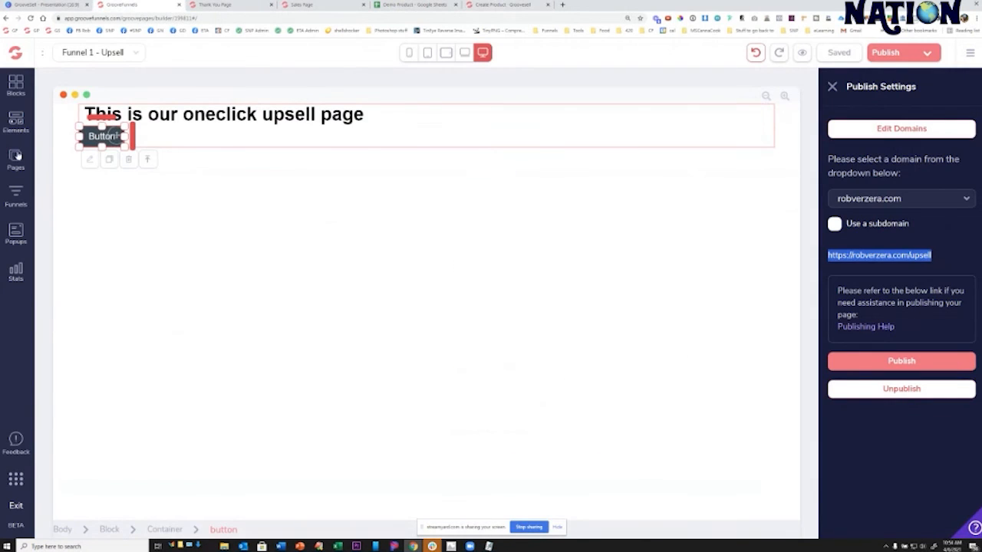
pyautogui.click(21, 205)
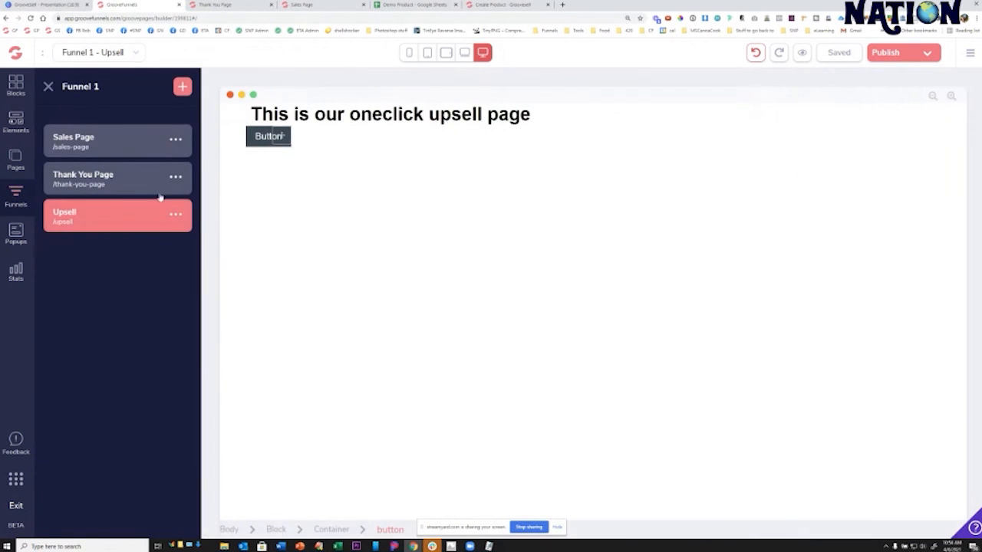
pyautogui.click(175, 218)
pyautogui.click(71, 248)
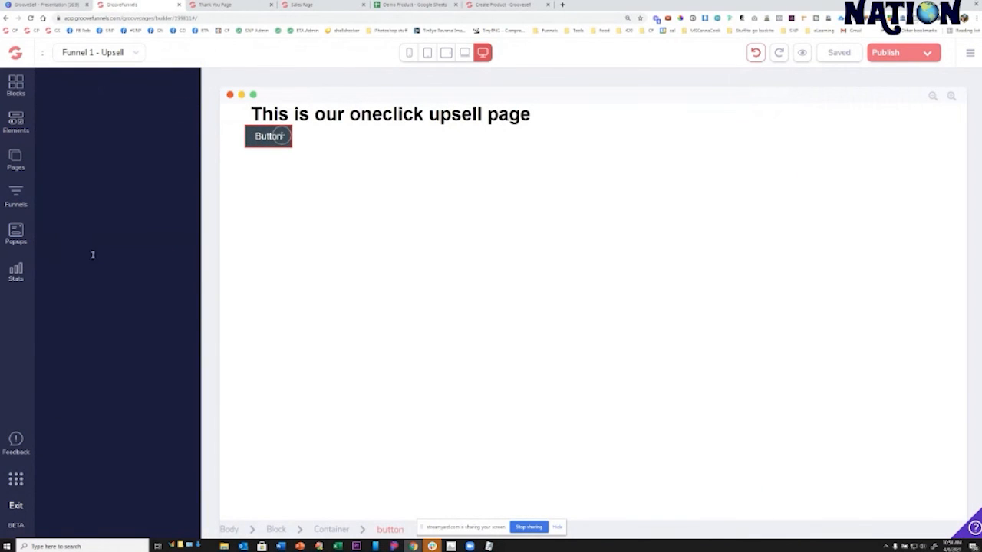
pyautogui.scroll(-3, 161, 308)
pyautogui.click(110, 447)
pyautogui.hotkey('ctrl', 'v')
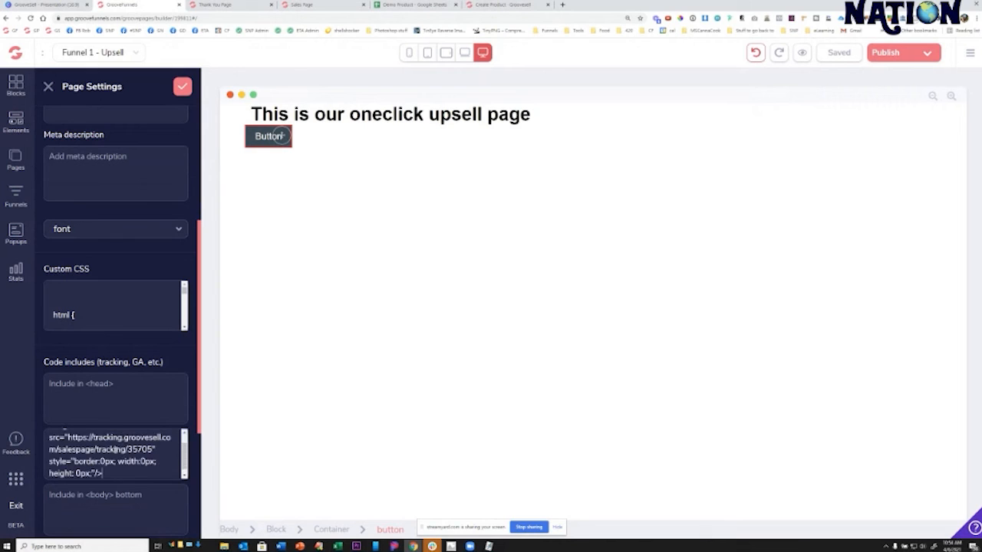
pyautogui.click(185, 93)
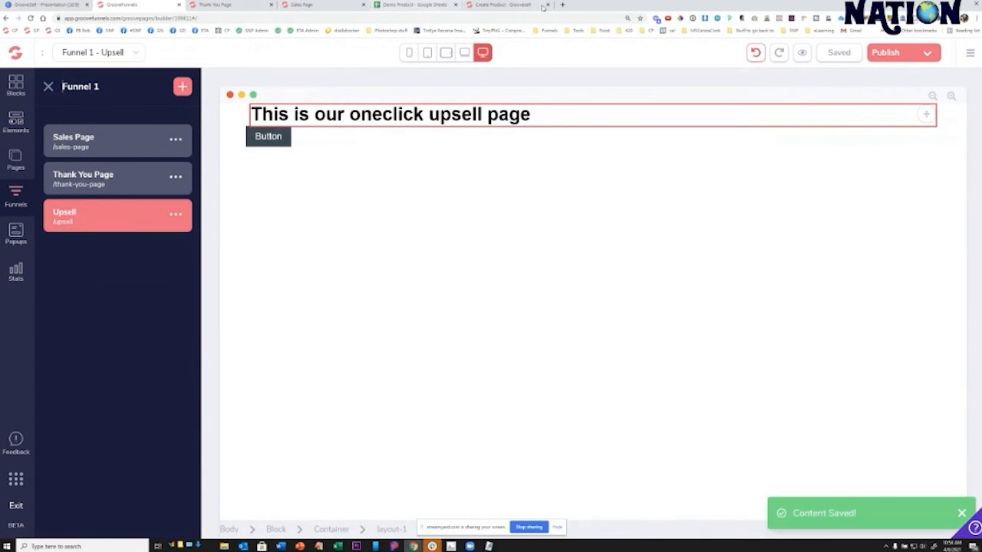
# - Save and exit the Upsell product in GrooveSell and create a checkout link for it named "Upsell Checkout Link"
pyautogui.click(502, 6)
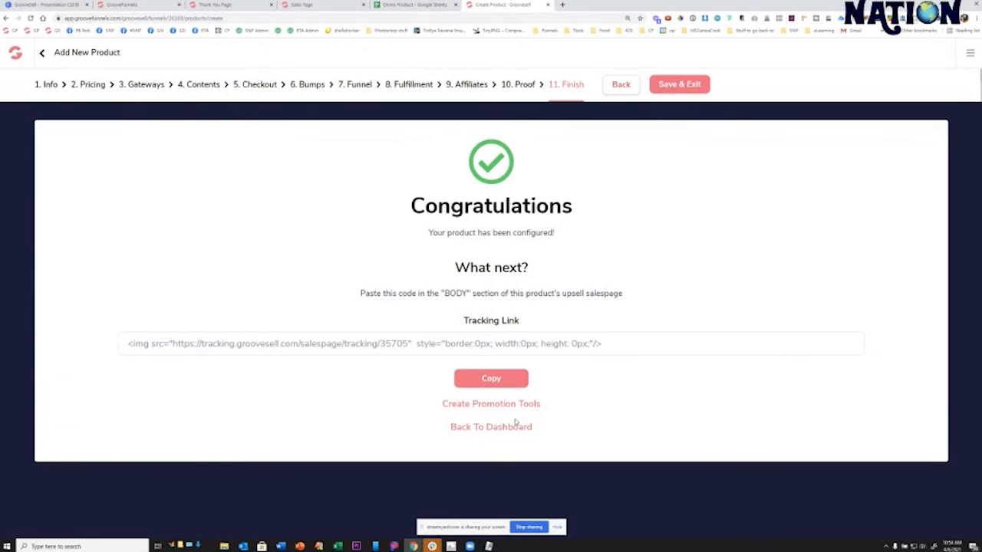
pyautogui.click(679, 85)
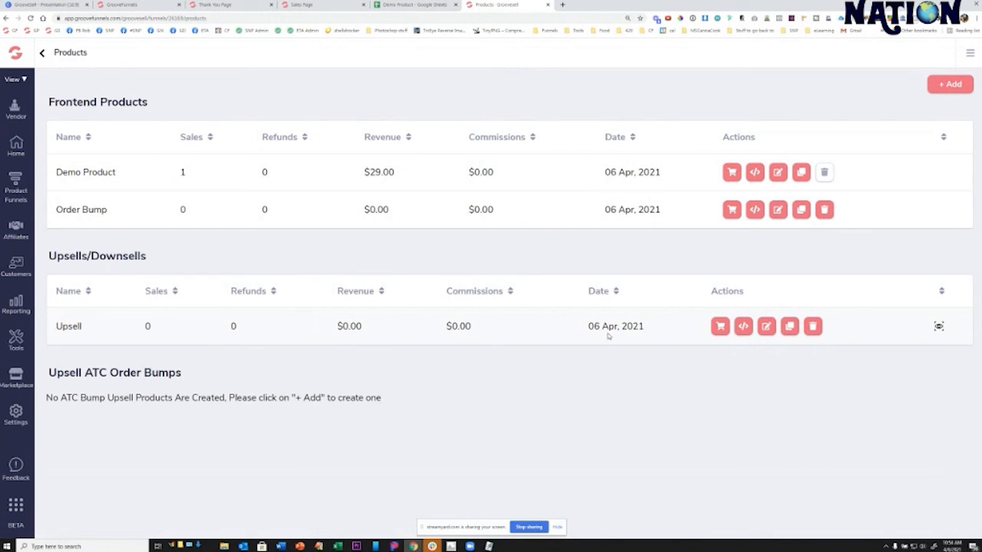
pyautogui.click(719, 326)
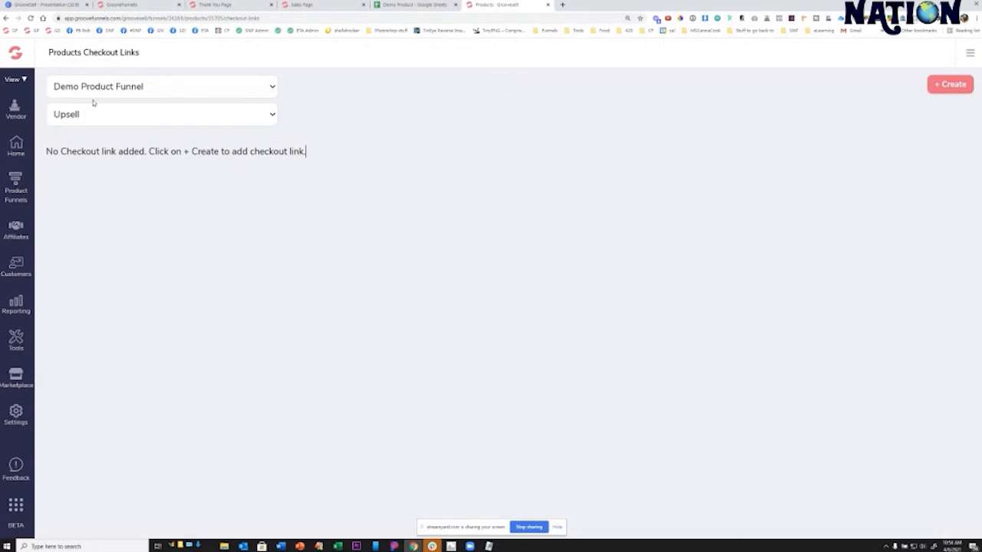
pyautogui.click(950, 84)
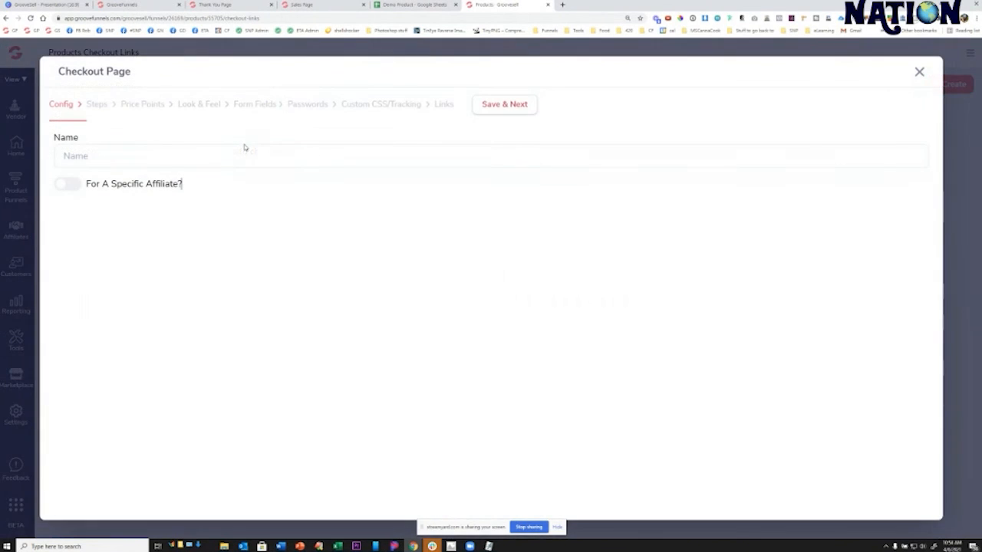
pyautogui.write('Upsell Checkout Link')
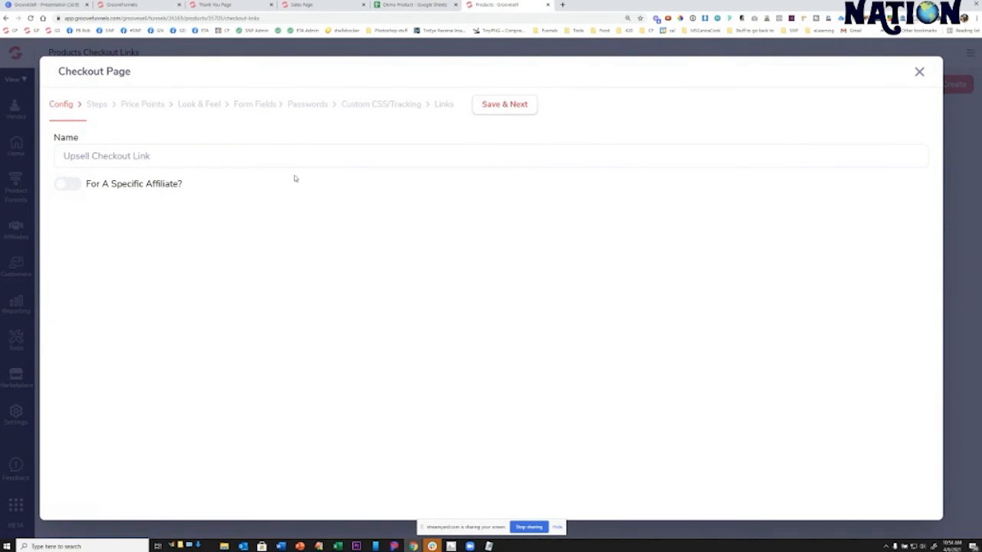
pyautogui.click(494, 106)
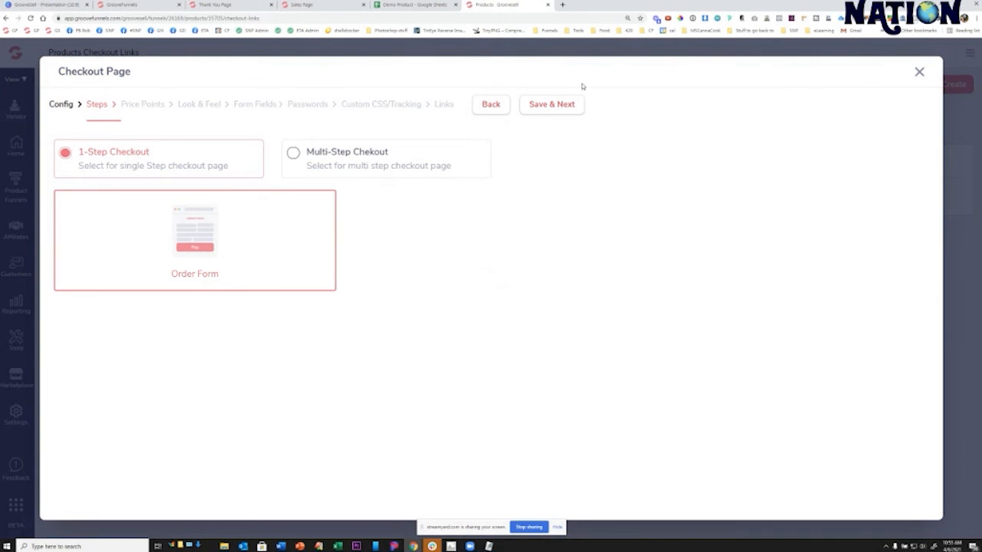
# - Generate the checkout link with 1-Step Checkout, all price points enabled and the default form fields
pyautogui.click(558, 105)
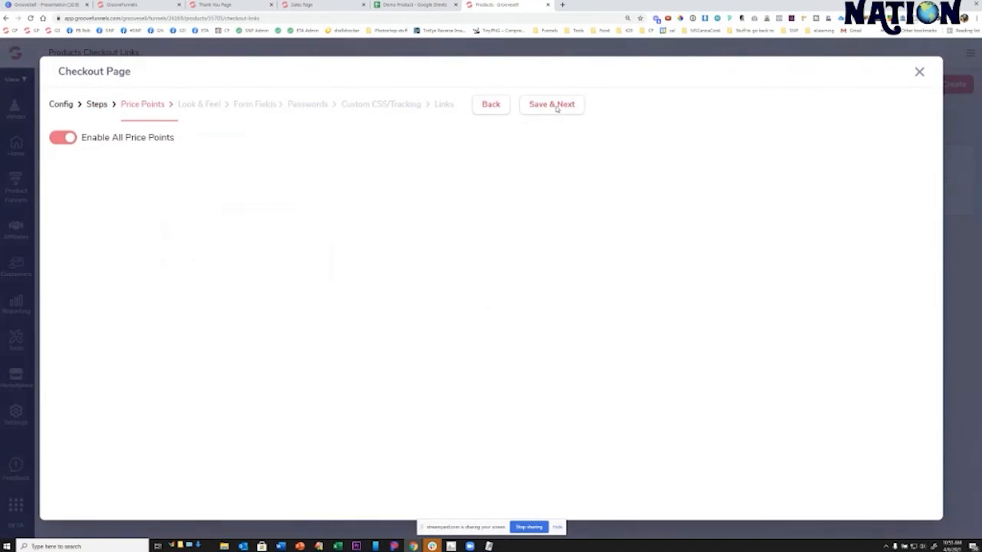
pyautogui.click(556, 107)
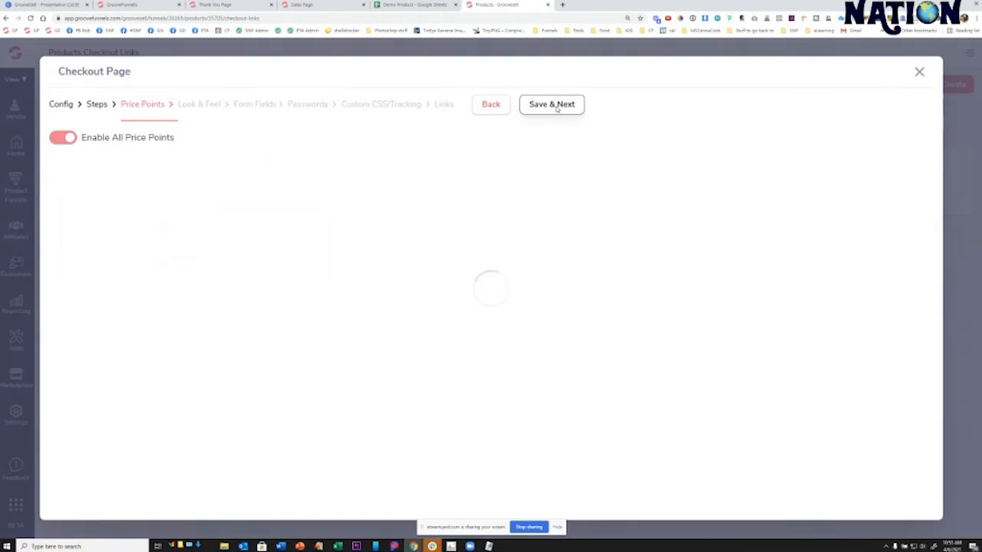
pyautogui.click(556, 107)
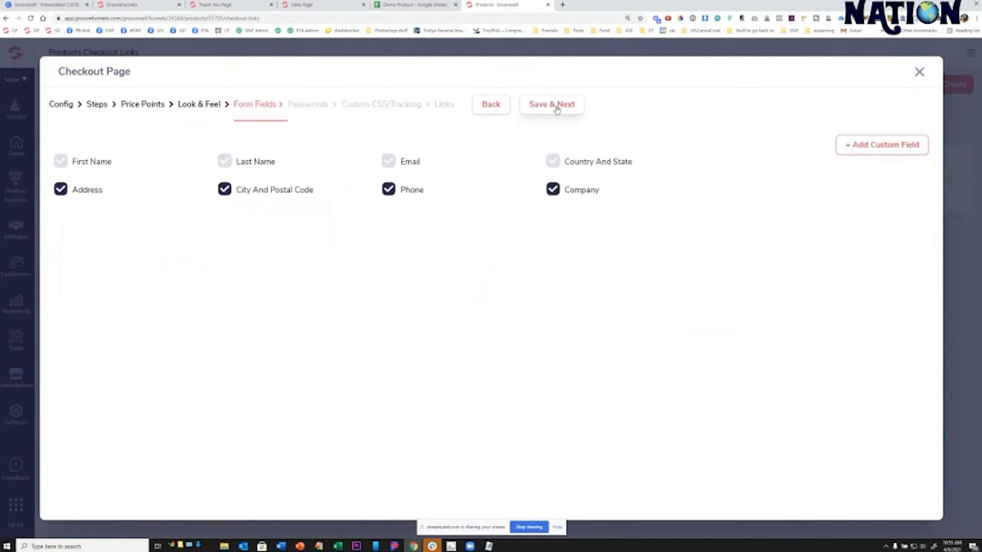
pyautogui.click(556, 107)
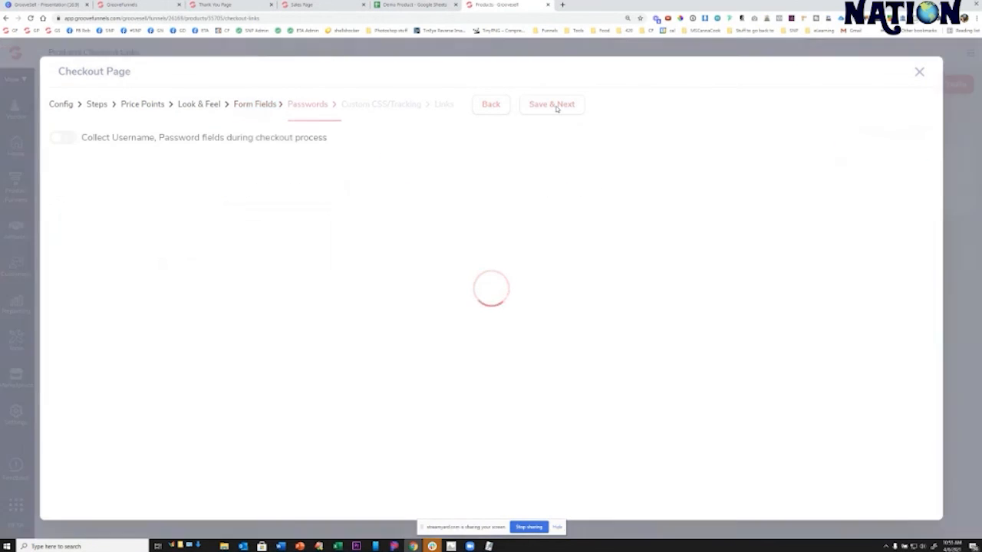
pyautogui.click(556, 107)
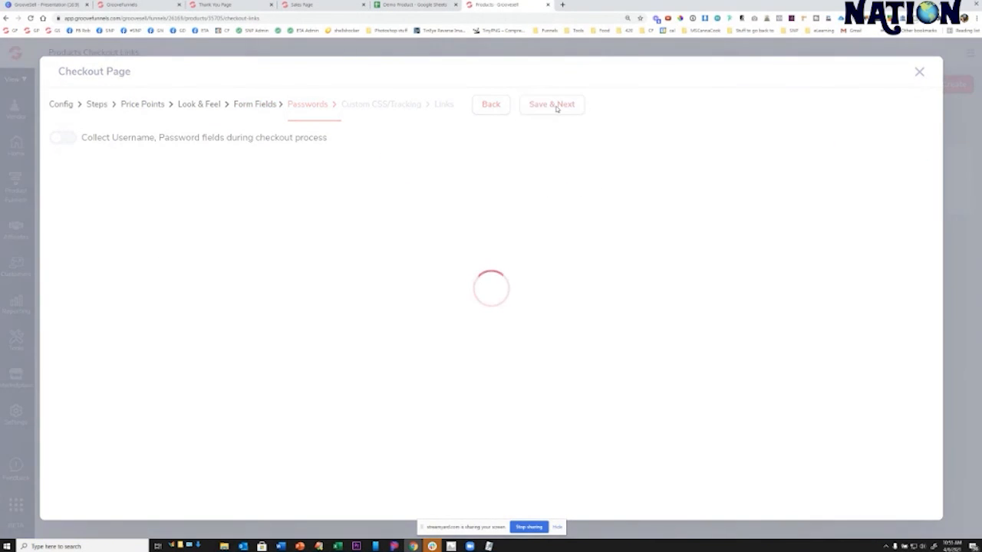
pyautogui.click(556, 108)
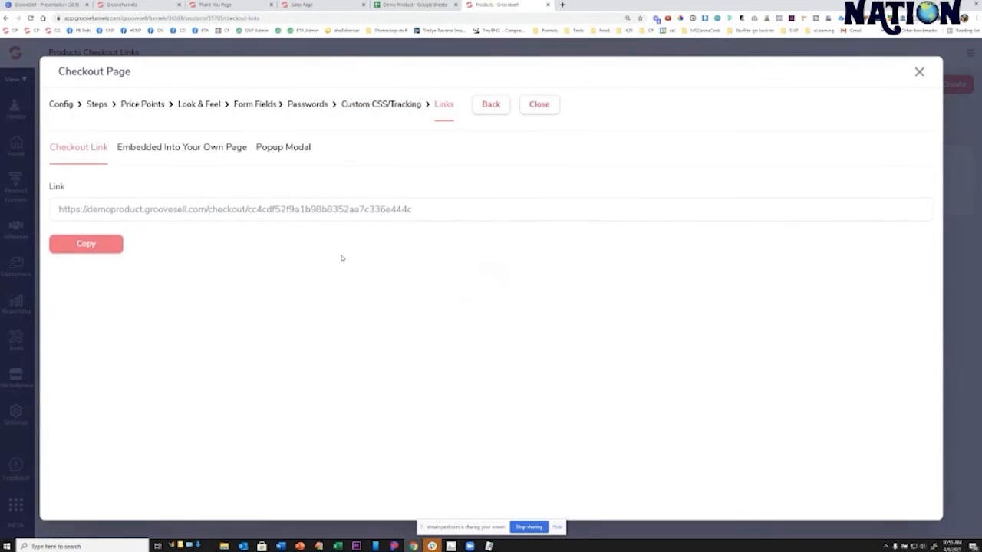
# - Copy the upsell checkout link and paste it as the URL the Upsell page's button links to in GroovePages
pyautogui.click(83, 248)
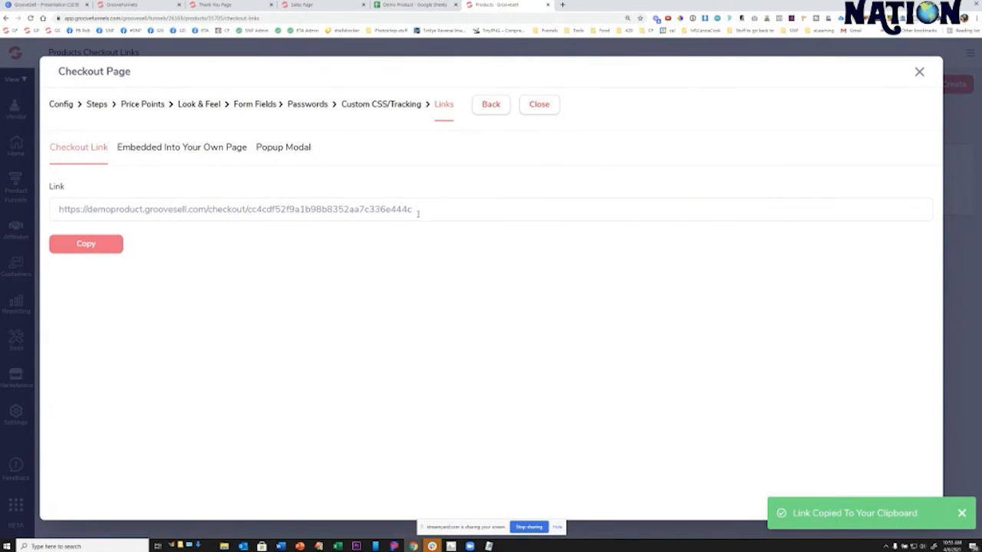
pyautogui.click(170, 6)
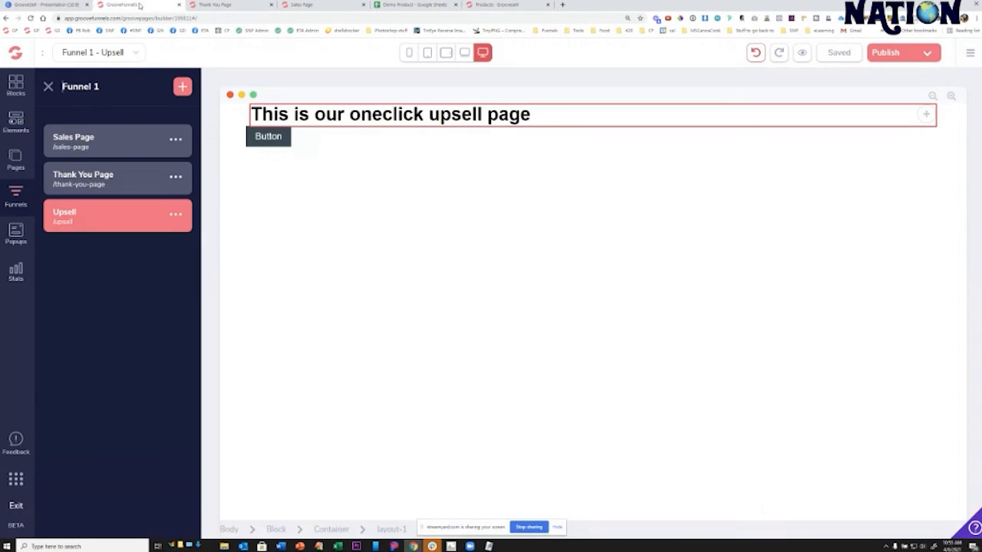
pyautogui.click(260, 140)
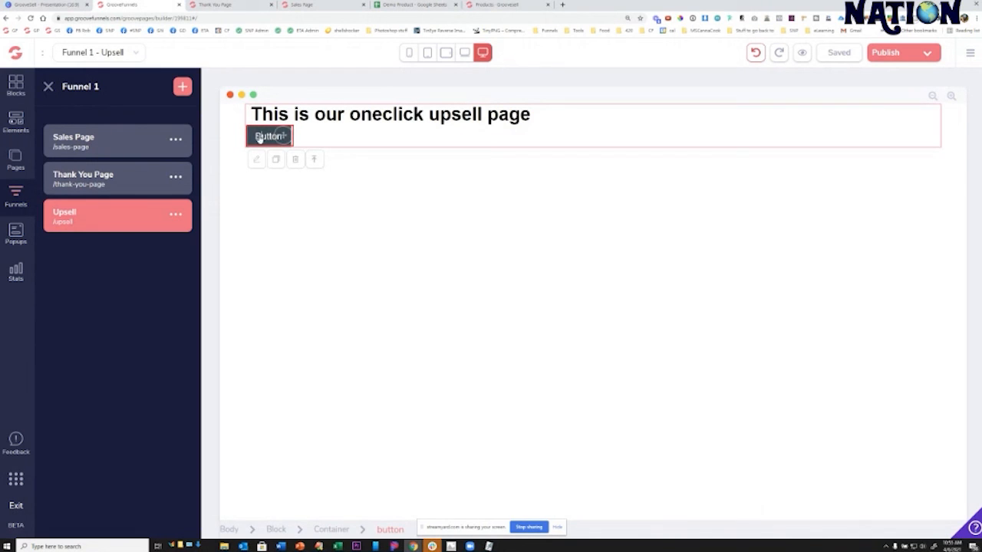
pyautogui.click(257, 161)
pyautogui.click(866, 97)
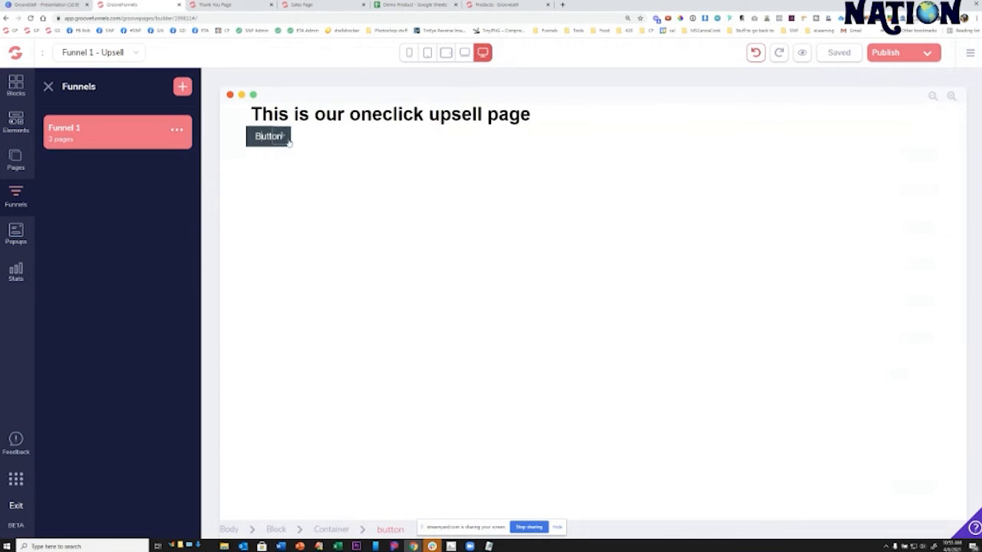
pyautogui.click(252, 141)
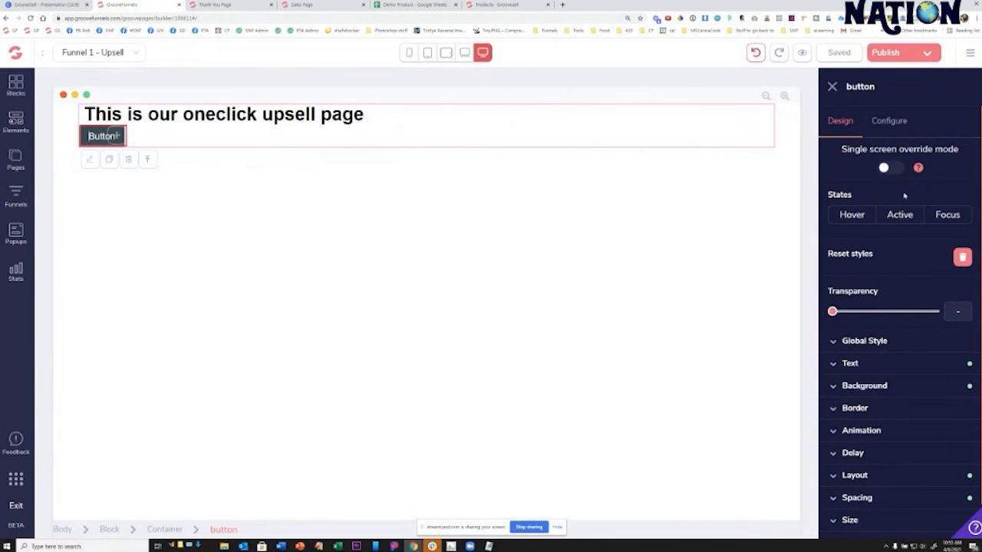
pyautogui.click(888, 121)
pyautogui.click(876, 229)
pyautogui.click(857, 339)
pyautogui.click(867, 275)
pyautogui.hotkey('ctrl', 'v')
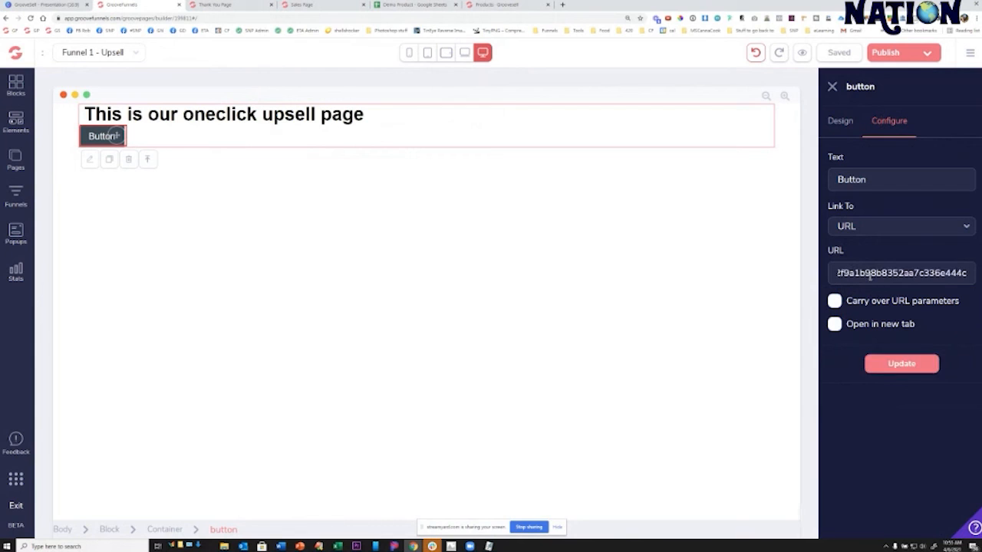
# - Check the checkout link in GrooveSell and apply the button's URL link on the Upsell page
pyautogui.click(494, 6)
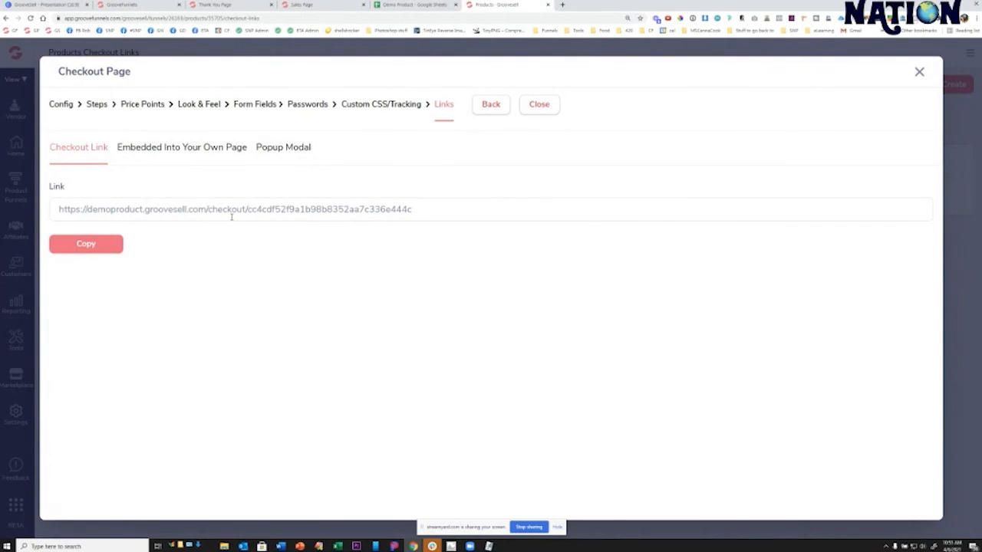
pyautogui.click(139, 6)
pyautogui.click(900, 364)
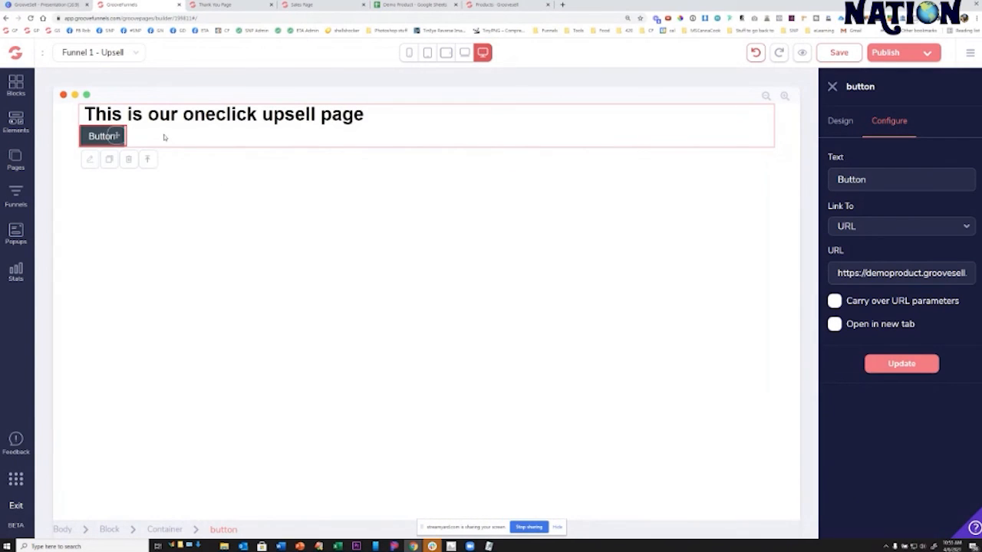
# - Duplicate the Upsell page's headline, move the copy below the button, and change its text to "No Thanks I dont want this"
pyautogui.click(288, 113)
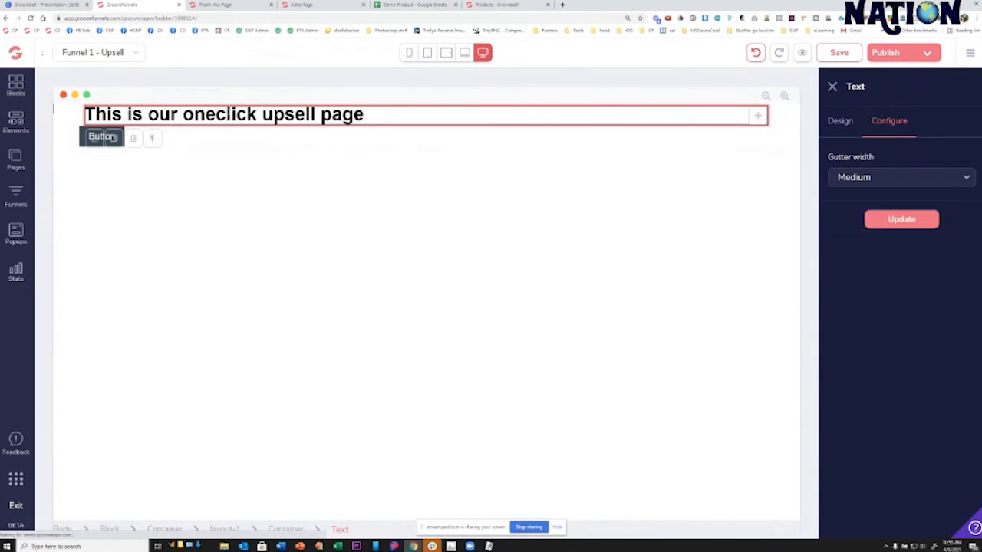
pyautogui.click(230, 113)
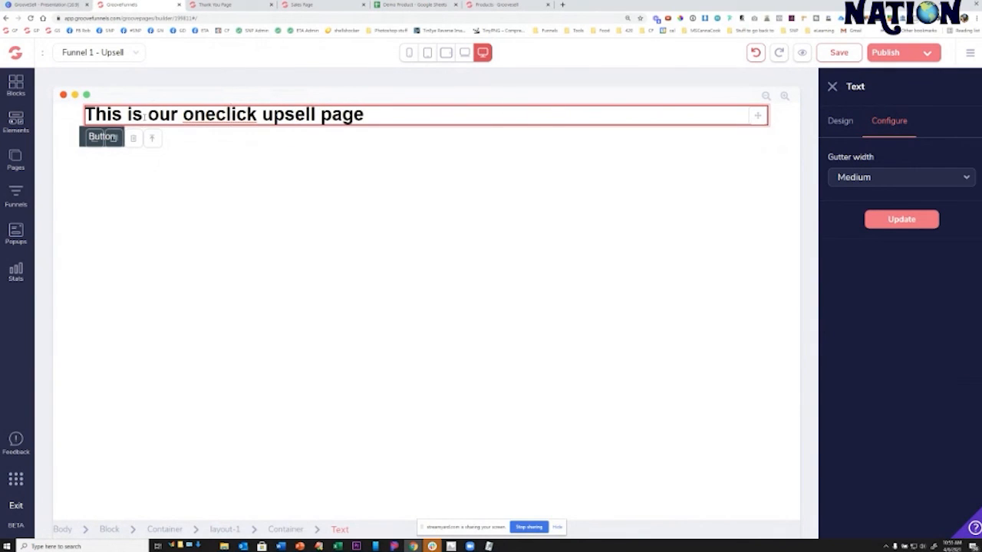
pyautogui.click(113, 140)
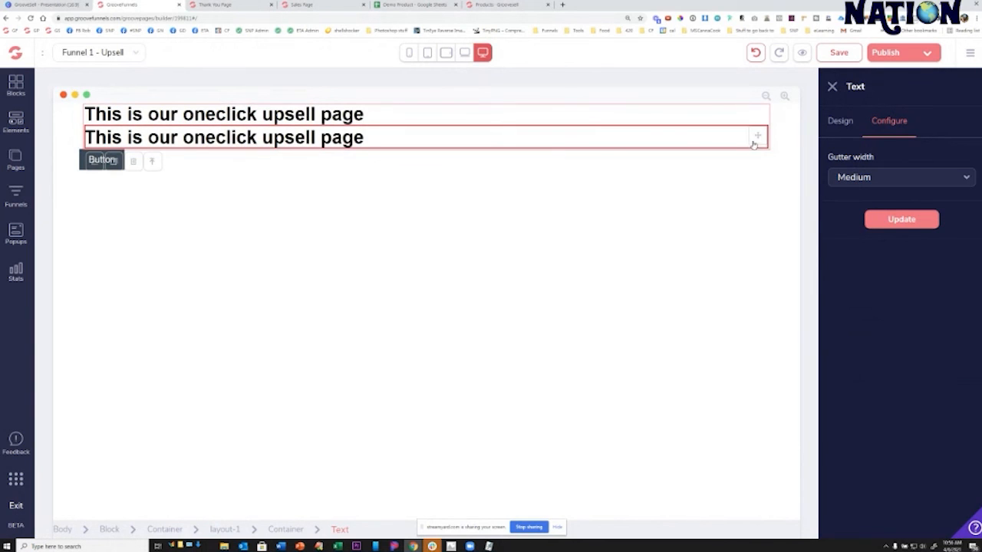
pyautogui.moveTo(754, 140); pyautogui.dragTo(675, 205)
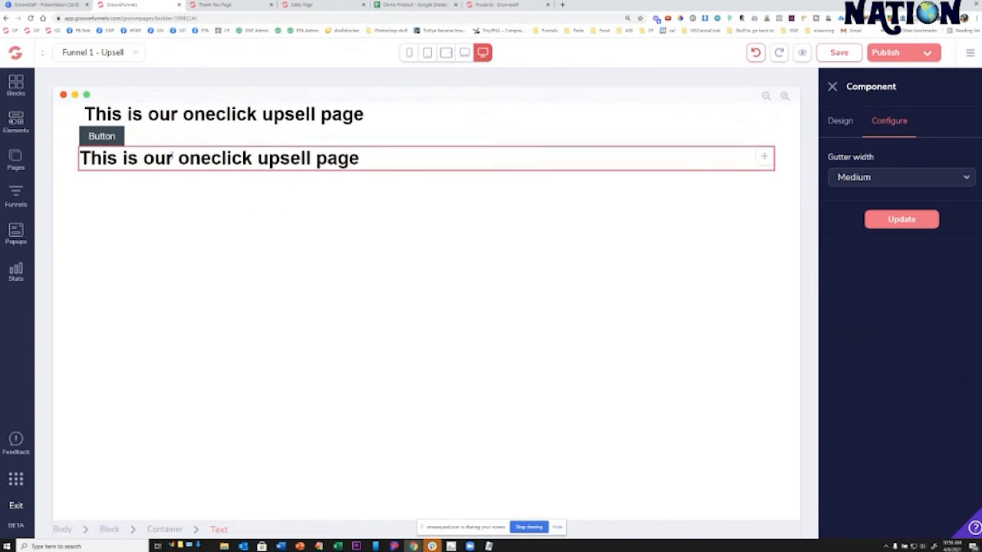
pyautogui.tripleClick(180, 159)
pyautogui.write('No Th')
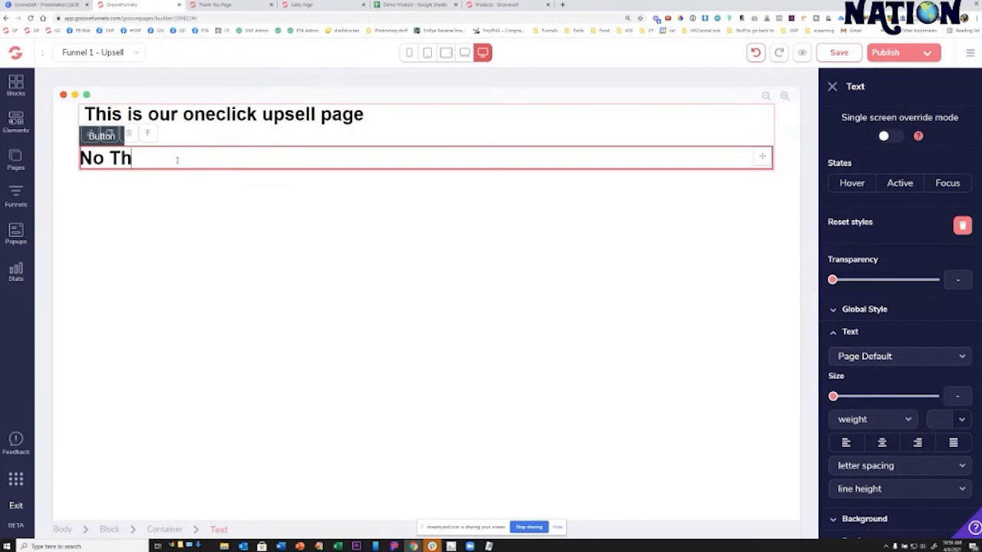
pyautogui.write('anks I dont want this')
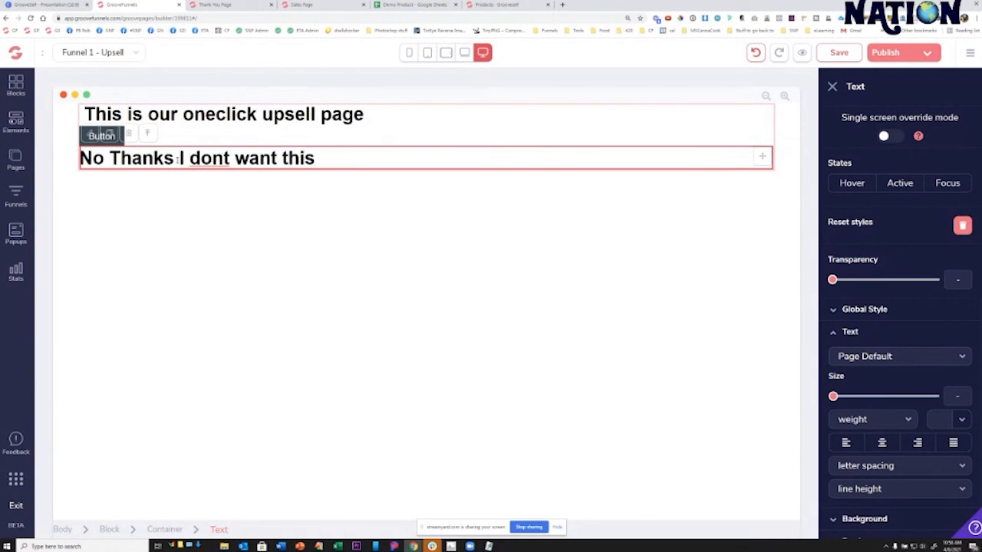
# - Copy the Thank You Page URL from the Demo Product sheet and return to the Upsell page's decline text in GroovePages
pyautogui.tripleClick(178, 159)
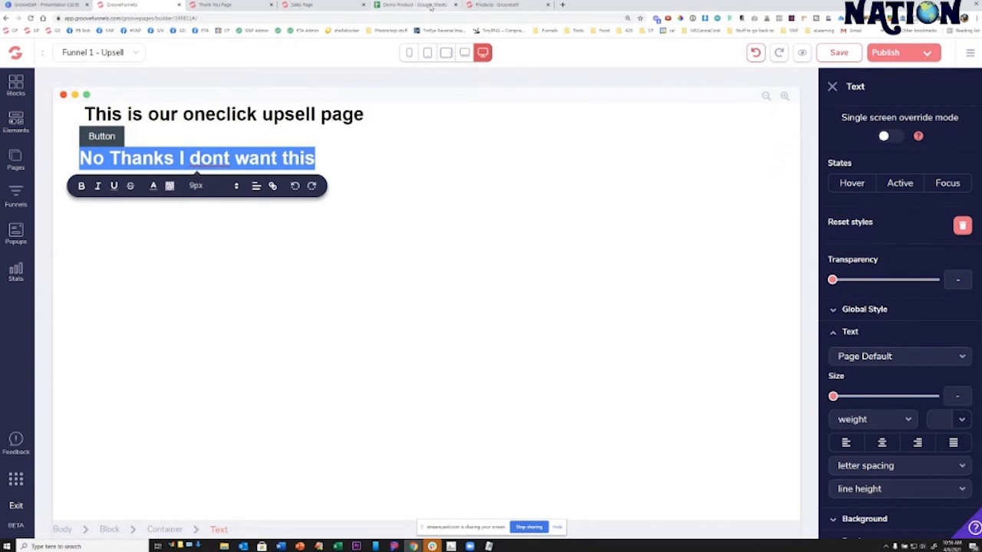
pyautogui.click(419, 5)
pyautogui.click(100, 166)
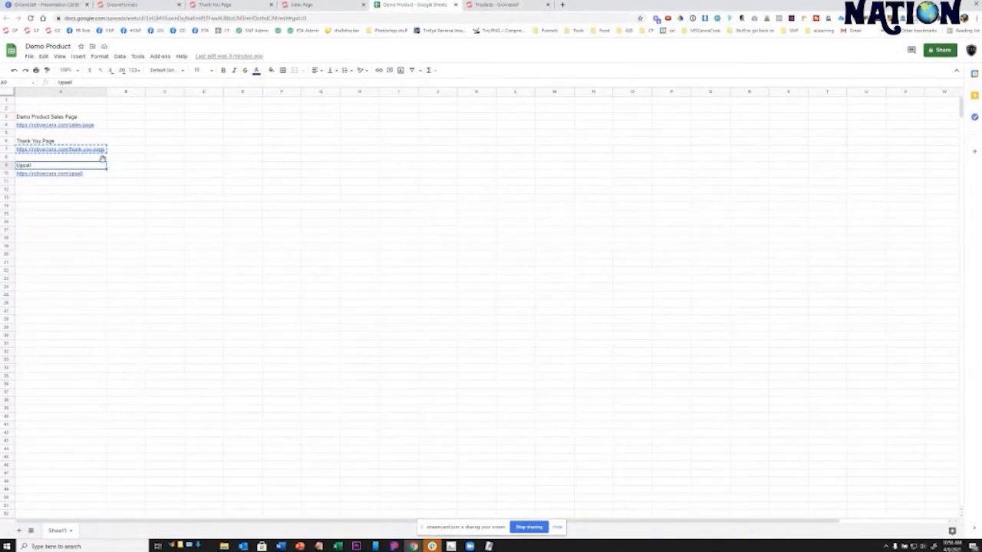
pyautogui.click(102, 148)
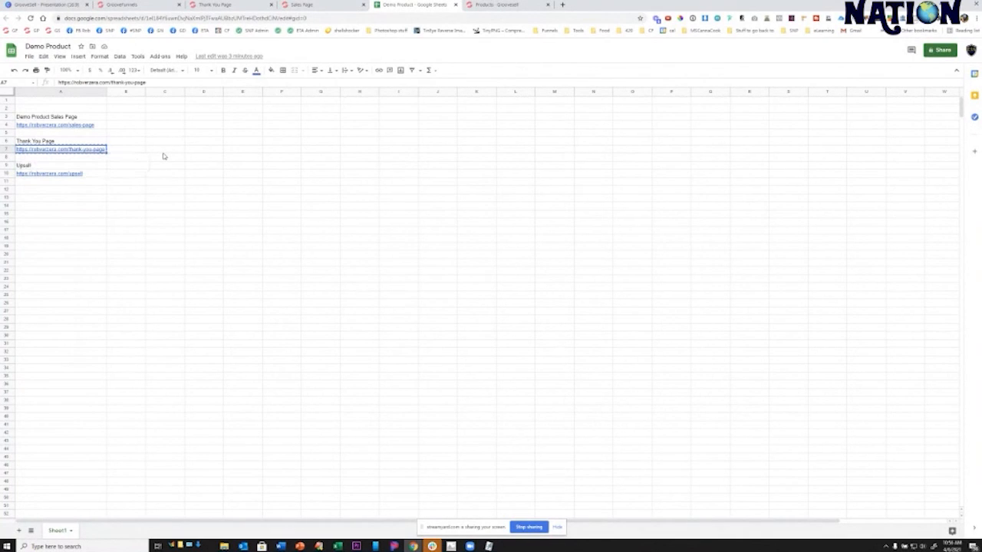
pyautogui.click(123, 7)
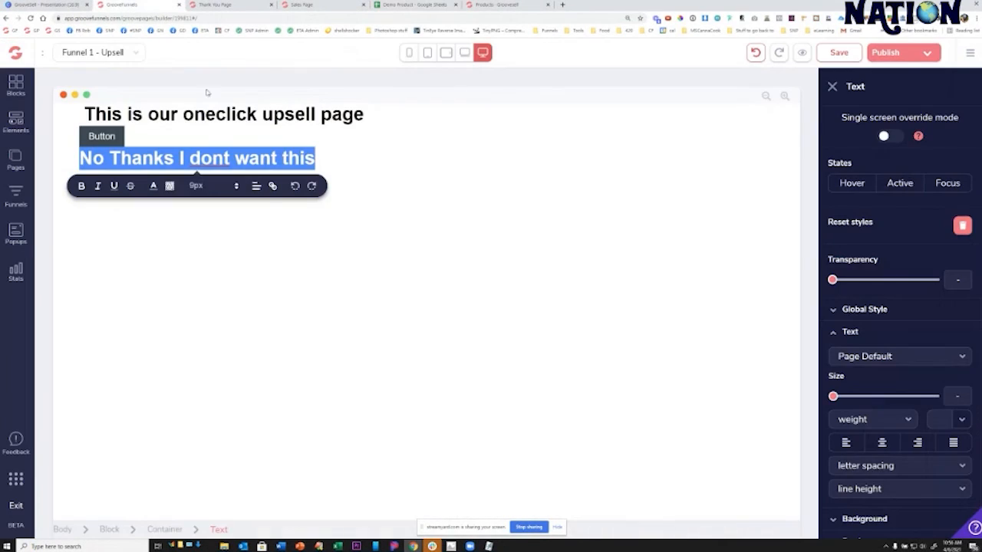
# - Link the whole "No Thanks I dont want this" text to the copied thank-you page URL
pyautogui.click(272, 185)
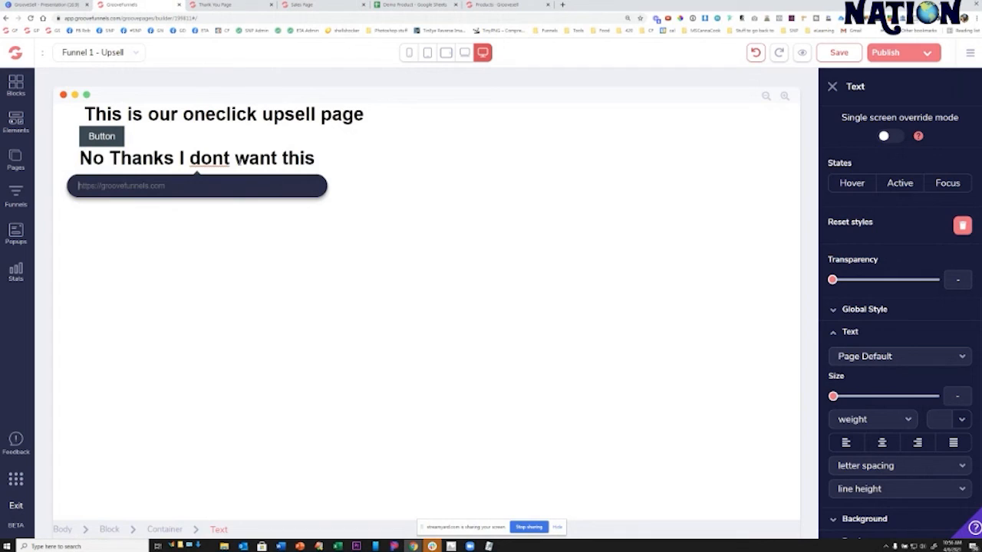
pyautogui.tripleClick(216, 159)
pyautogui.click(273, 186)
pyautogui.hotkey('ctrl', 'v')
pyautogui.press('Return')
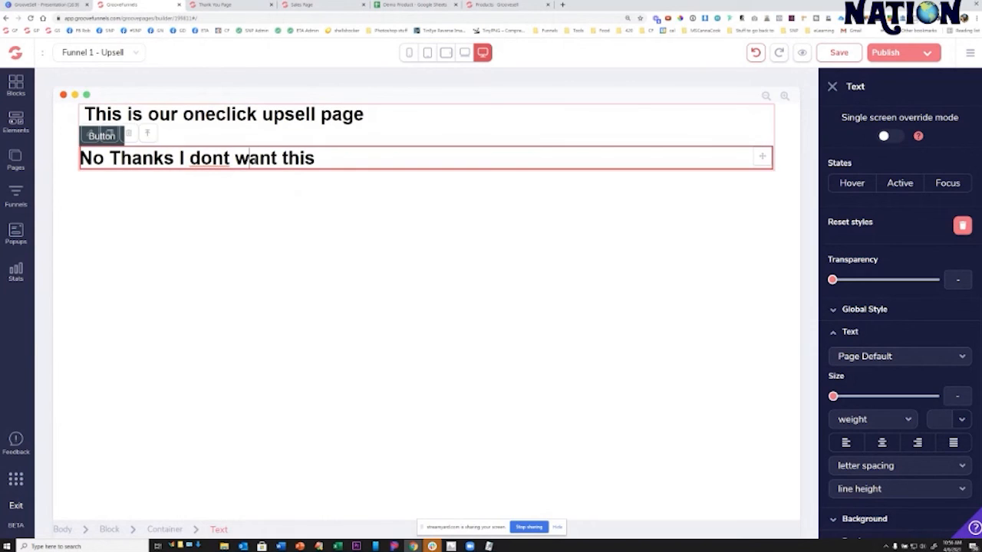
pyautogui.doubleClick(255, 159)
pyautogui.tripleClick(223, 154)
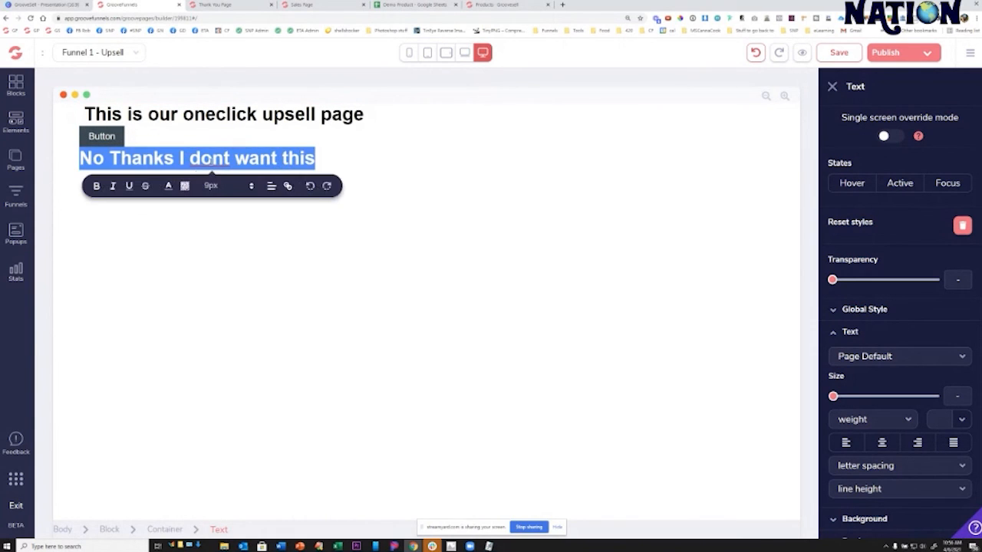
pyautogui.click(275, 186)
pyautogui.click(264, 190)
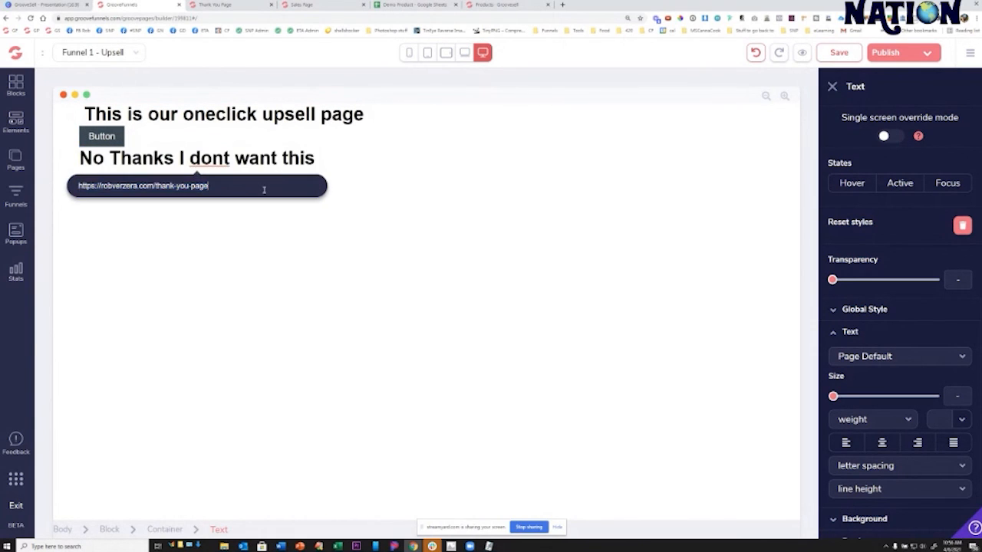
pyautogui.press('Return')
# - Save the Upsell page and publish it again on its selected domain
pyautogui.click(833, 54)
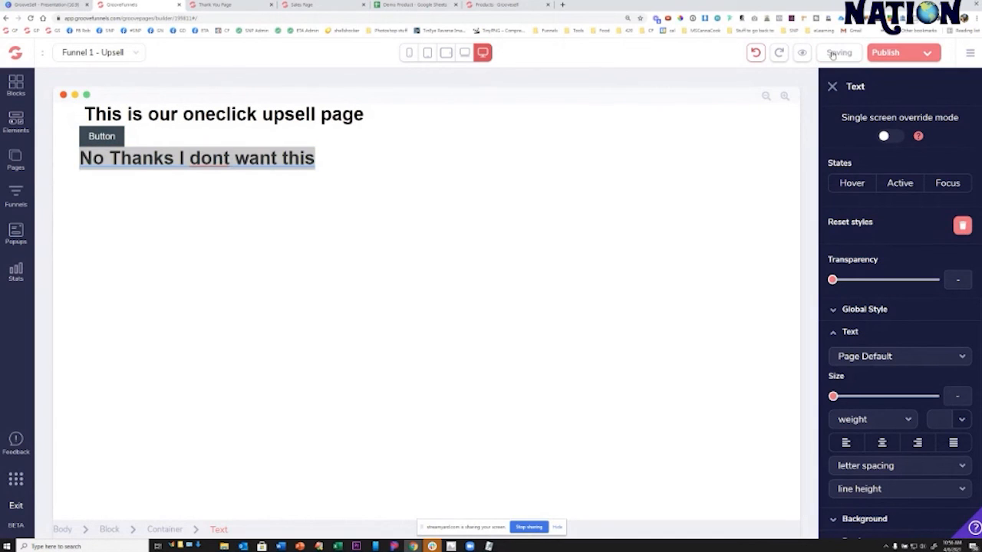
pyautogui.click(886, 54)
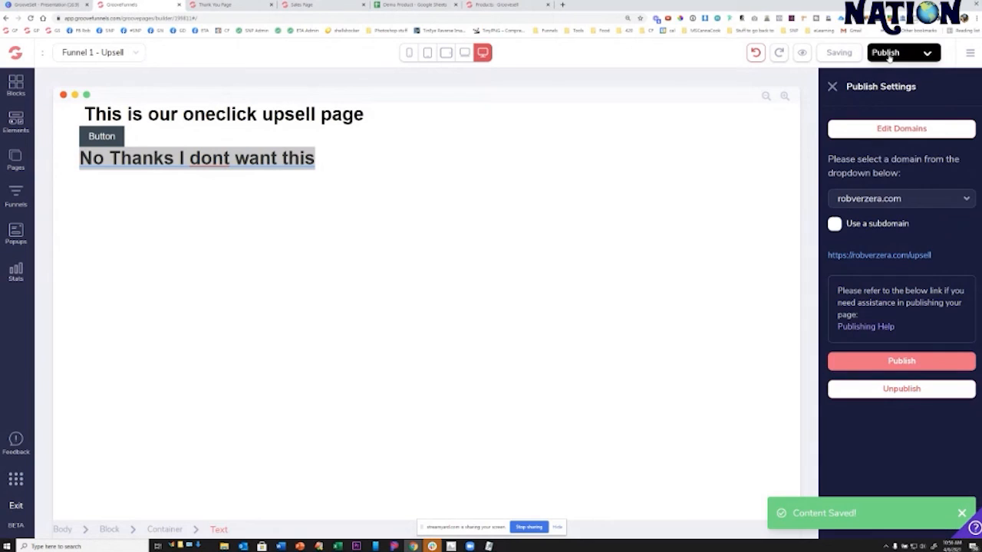
pyautogui.click(898, 365)
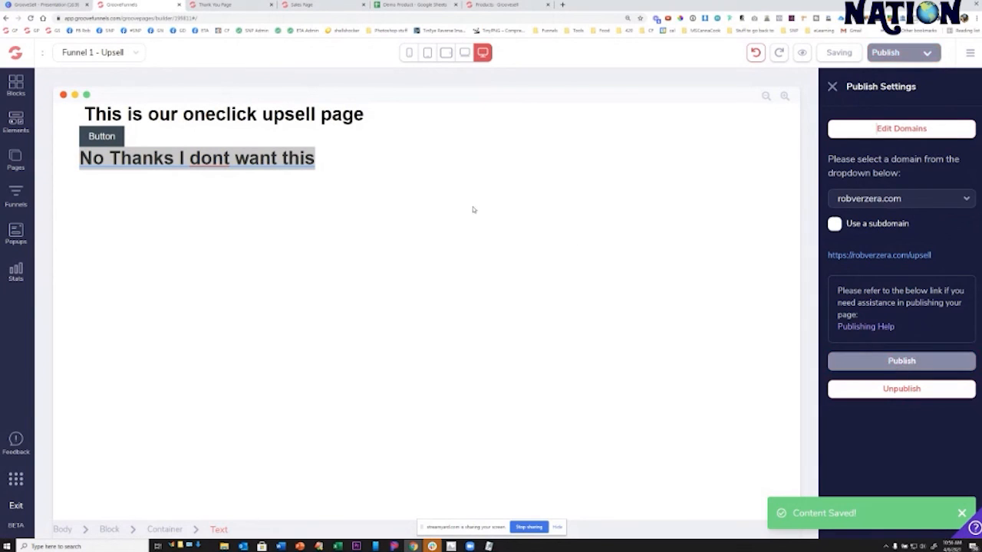
# - Close the upsell checkout link in GrooveSell and open Demo Product from the Demo Product Funnel's products for editing
pyautogui.click(515, 5)
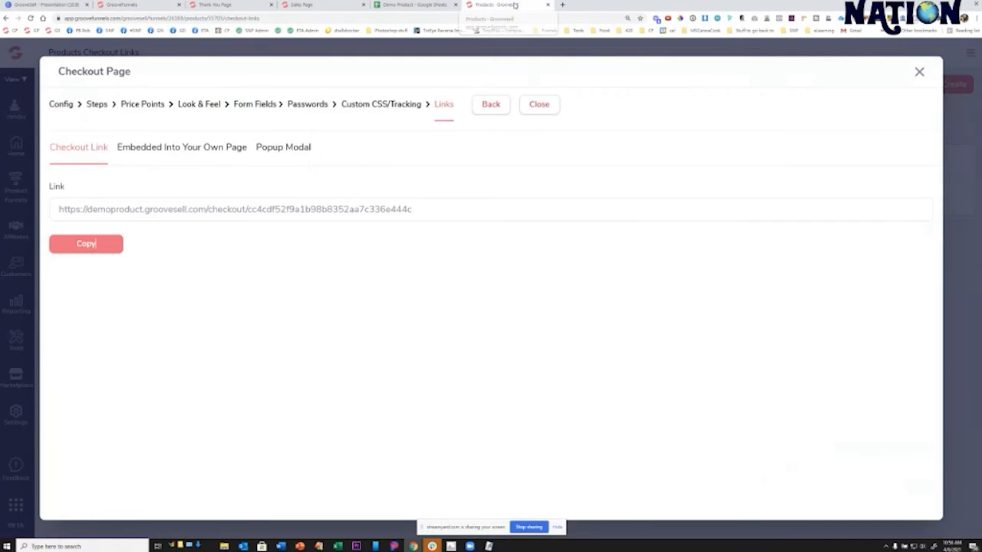
pyautogui.click(539, 104)
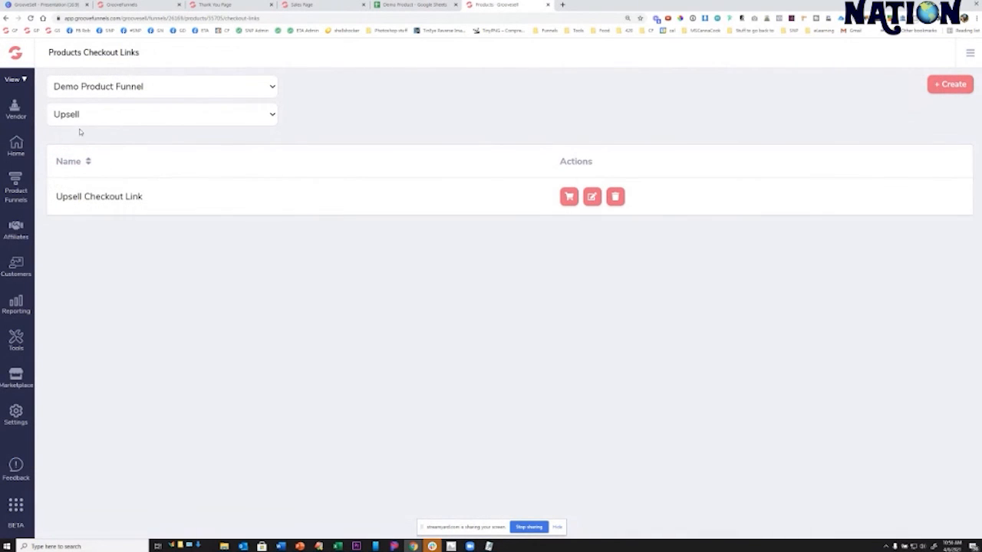
pyautogui.click(13, 182)
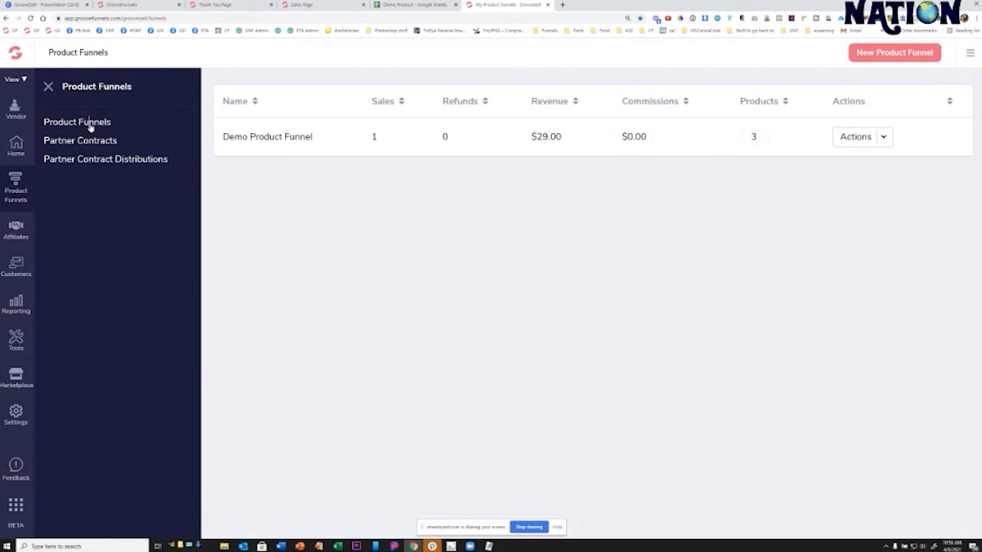
pyautogui.click(854, 145)
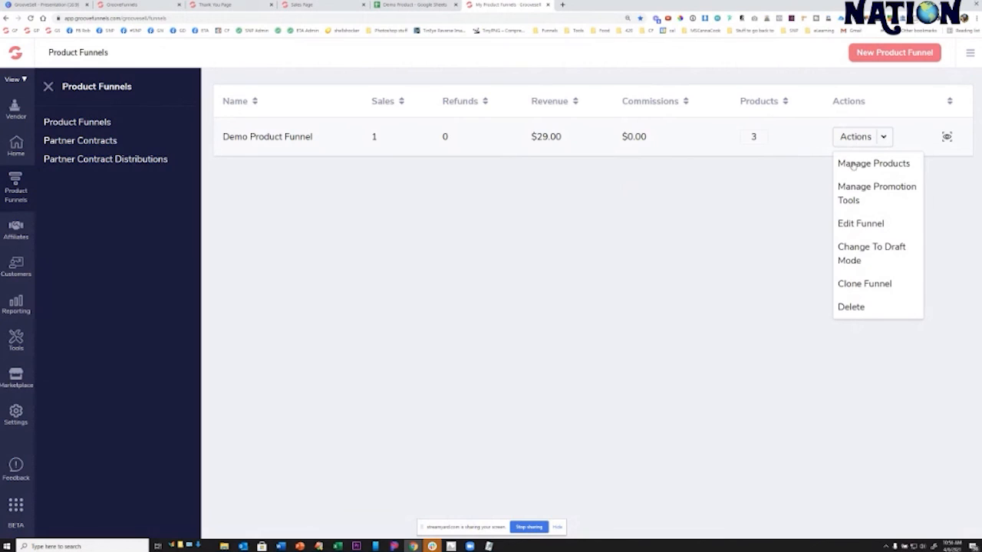
pyautogui.click(851, 164)
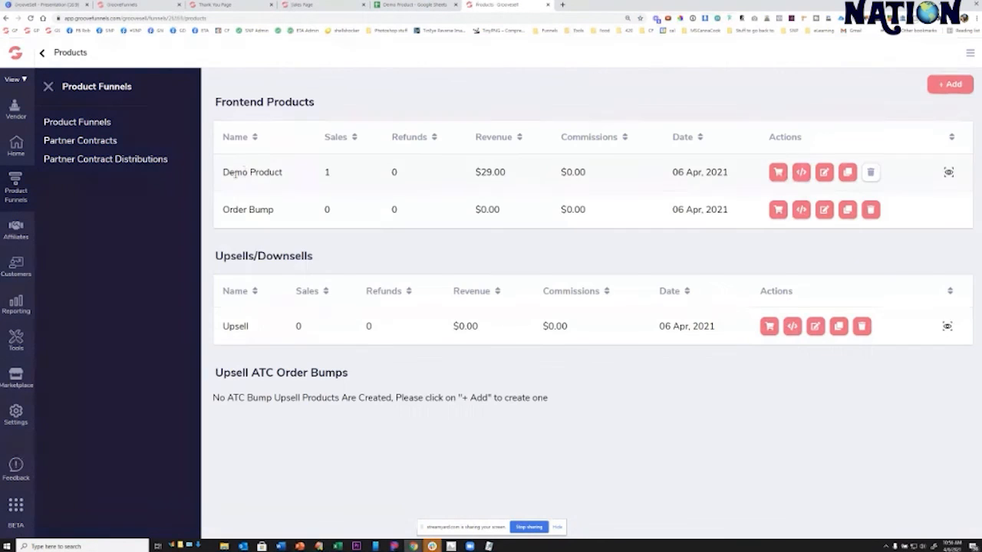
pyautogui.moveTo(224, 174); pyautogui.dragTo(286, 176)
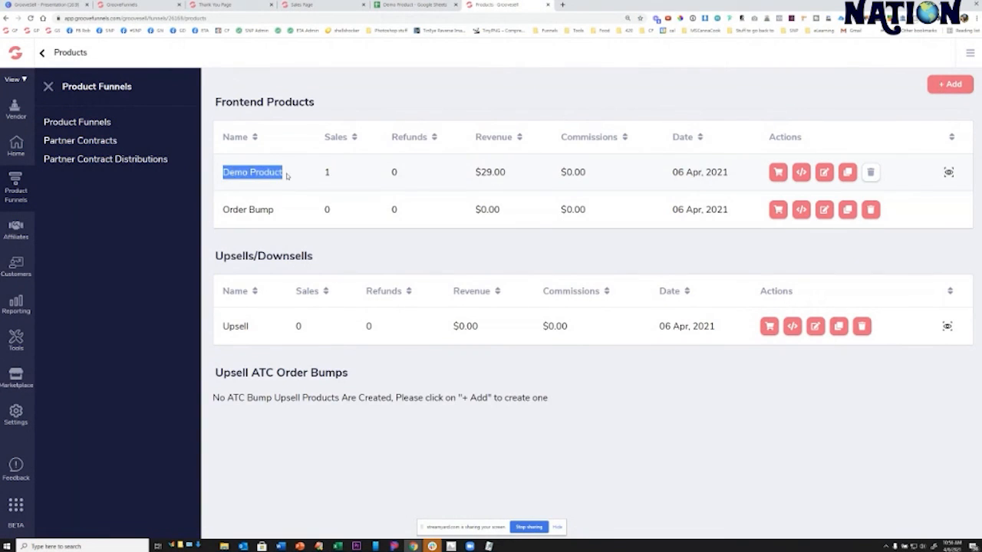
pyautogui.click(825, 173)
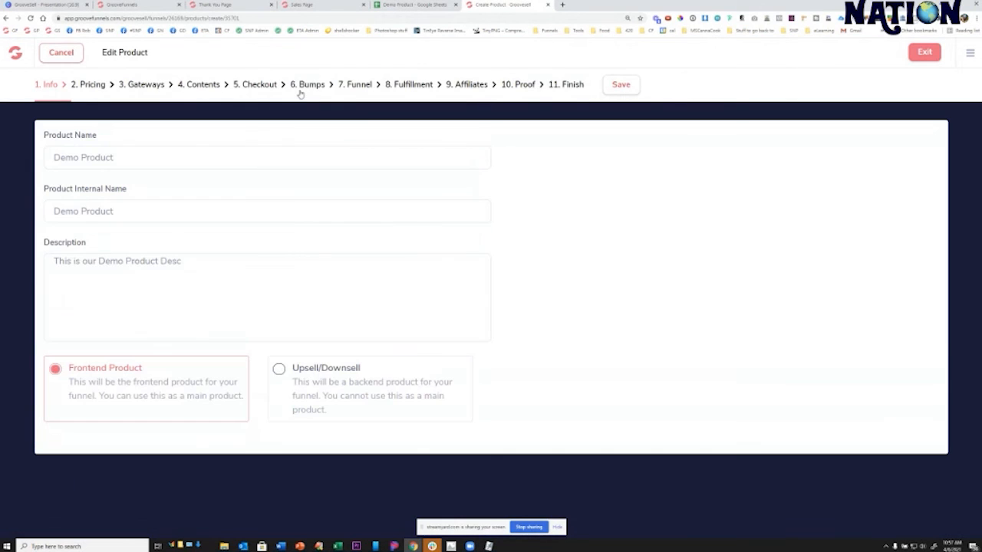
# - Set Price Point 1's post-transaction type to Upsell Page and paste the Upsell URL copied from the Demo Product sheet
pyautogui.click(360, 85)
pyautogui.click(104, 294)
pyautogui.click(98, 326)
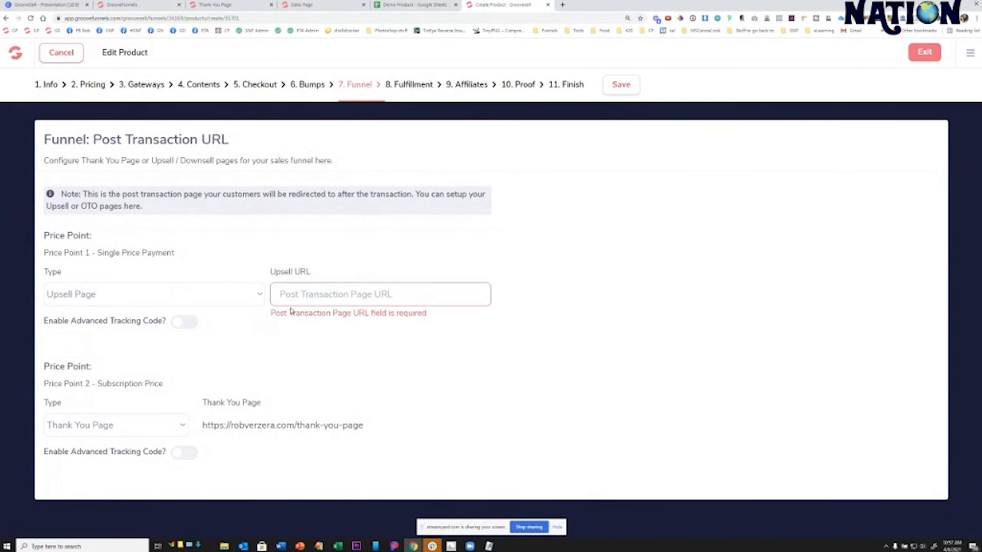
pyautogui.click(396, 6)
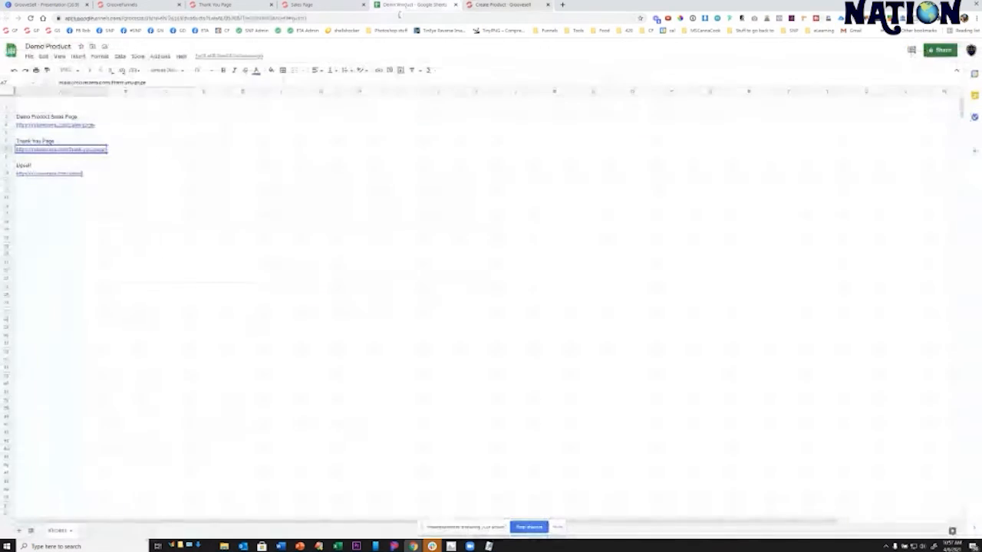
pyautogui.click(90, 175)
pyautogui.hotkey('ctrl', 'c')
pyautogui.hotkey('ctrl', 'Tab')
pyautogui.click(335, 288)
pyautogui.hotkey('ctrl', 'v')
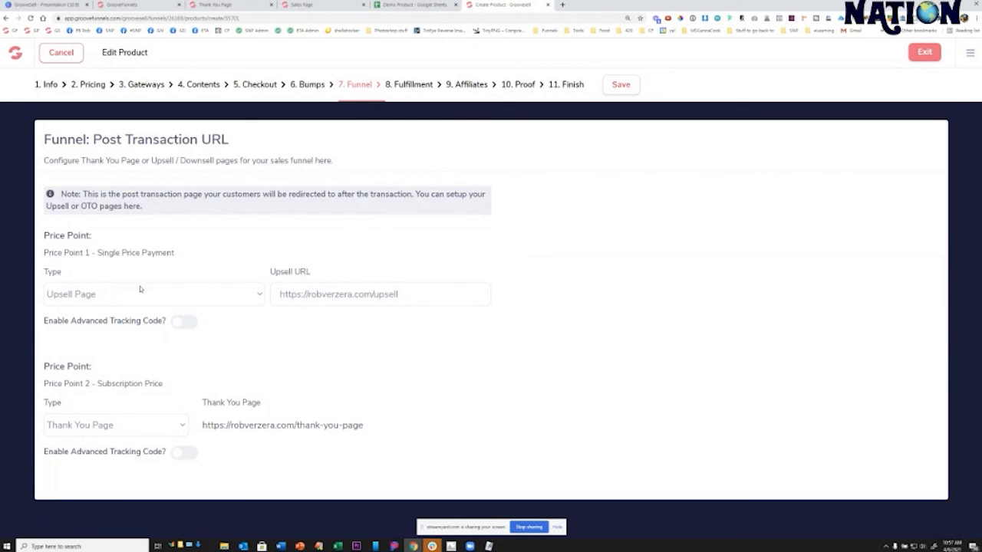
pyautogui.click(443, 299)
# - Save Demo Product's funnel and fulfillment settings and exit the product editor
pyautogui.click(620, 85)
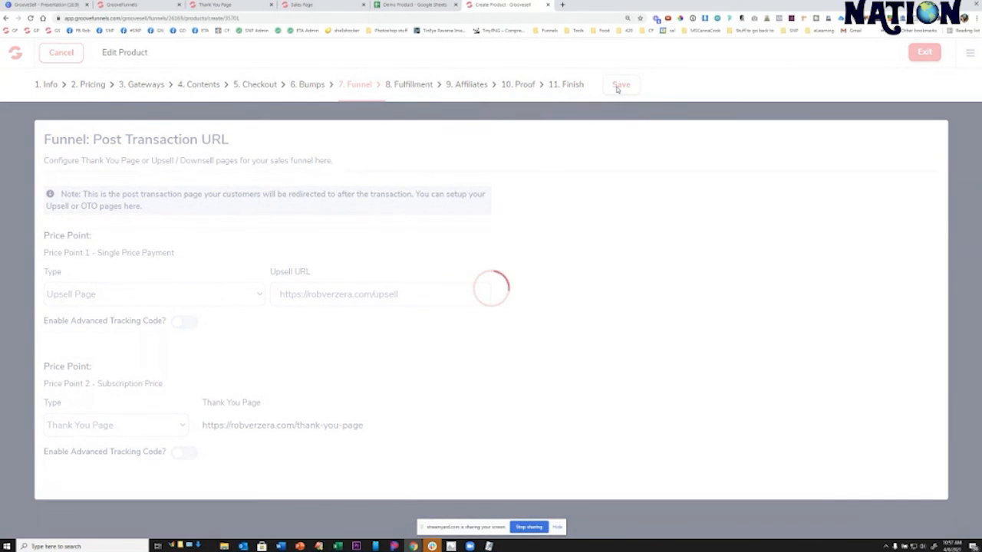
pyautogui.click(412, 85)
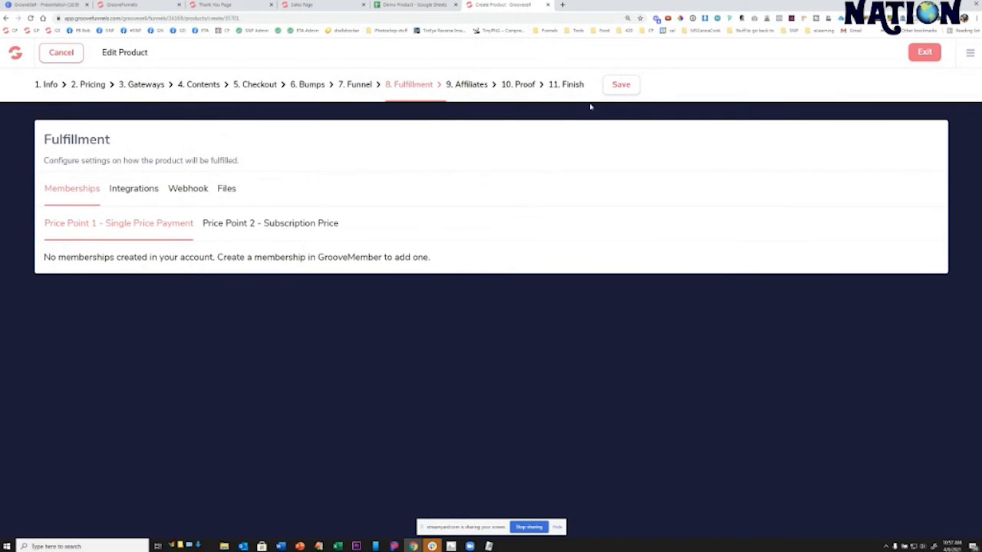
pyautogui.click(620, 84)
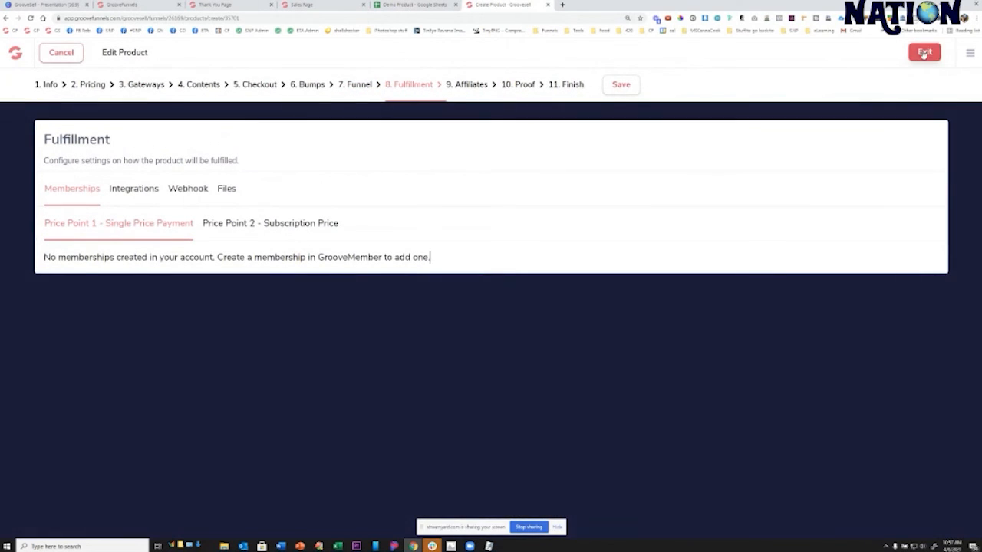
pyautogui.click(924, 52)
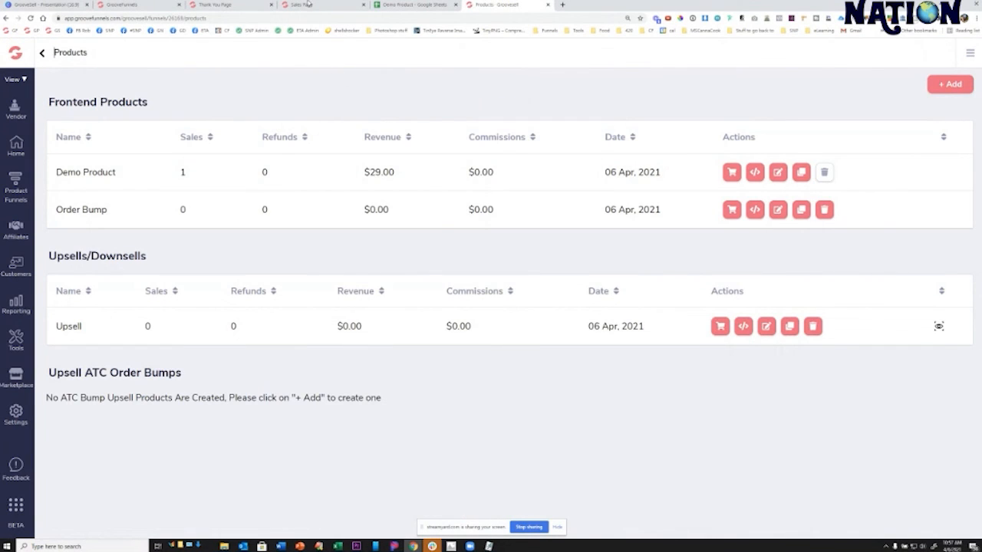
# - Switch to the published sales page and reload it to check its embedded Demo Product checkout
pyautogui.click(330, 6)
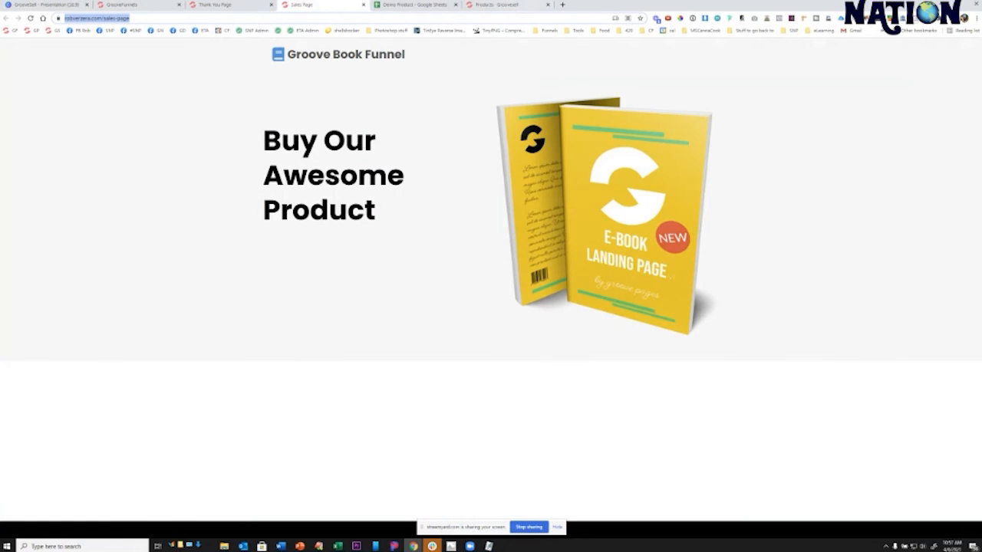
pyautogui.click(512, 4)
pyautogui.click(121, 5)
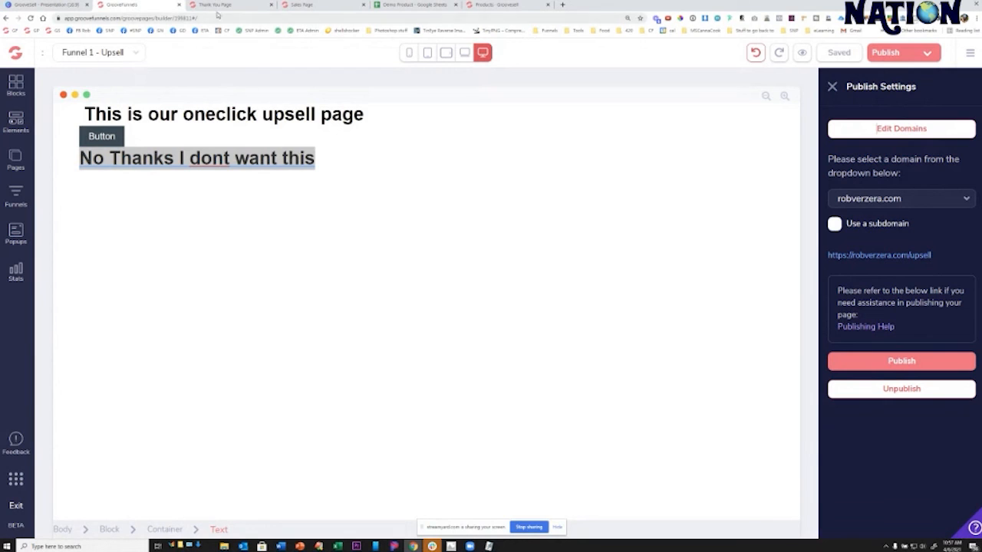
pyautogui.click(293, 4)
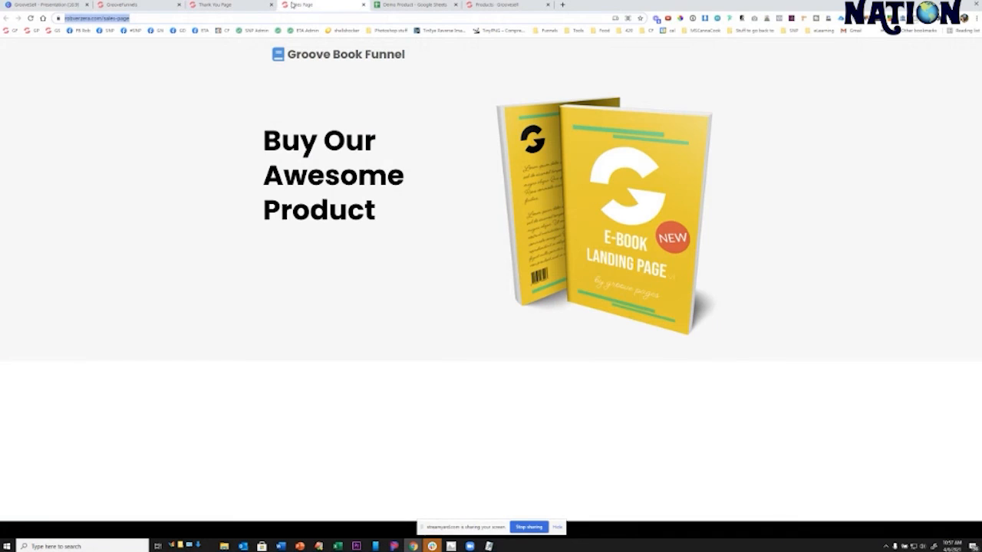
pyautogui.click(30, 18)
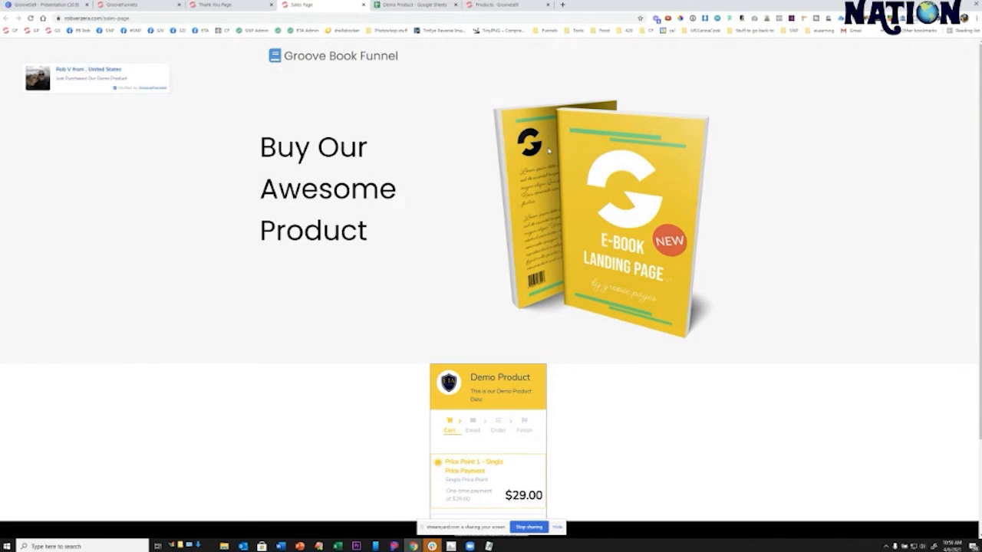
# - Advance Demo Product's checkout with the single payment and prefilled email, and set the billing country to United States and state to Arizona
pyautogui.scroll(-2, 545, 151)
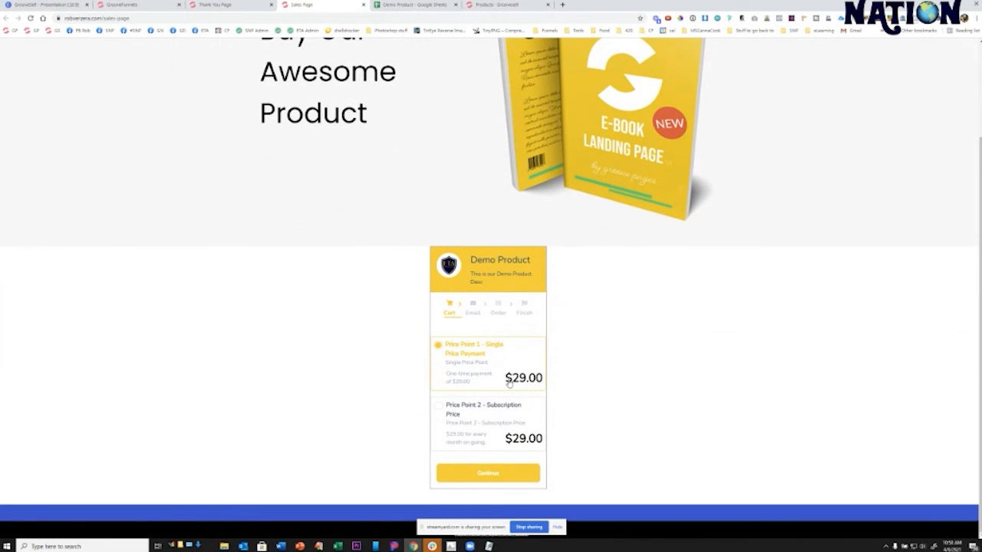
pyautogui.click(491, 473)
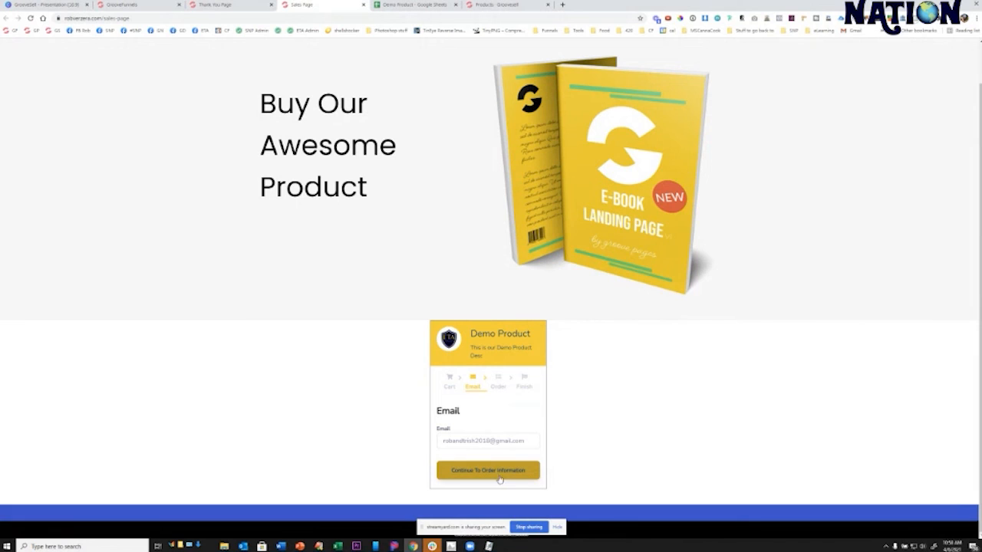
pyautogui.click(493, 473)
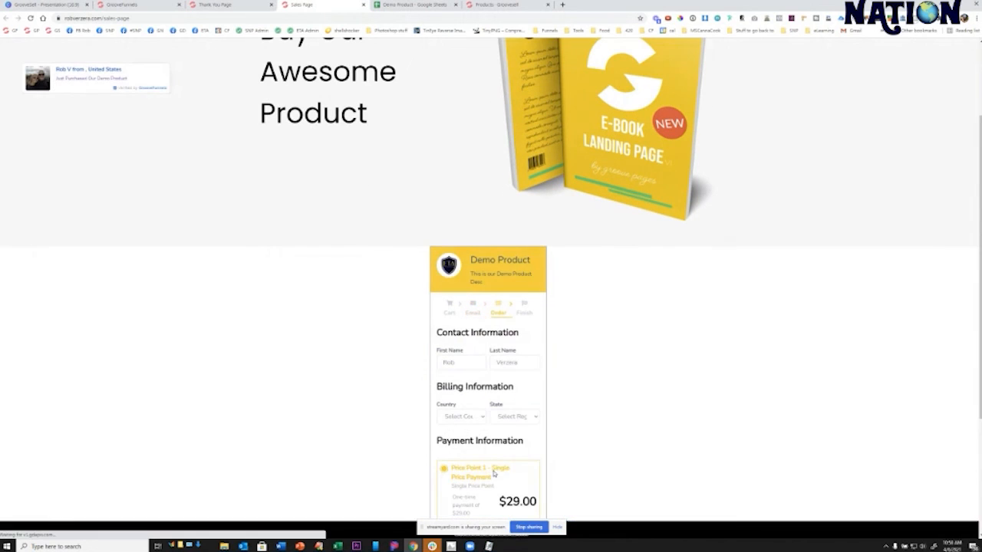
pyautogui.click(464, 418)
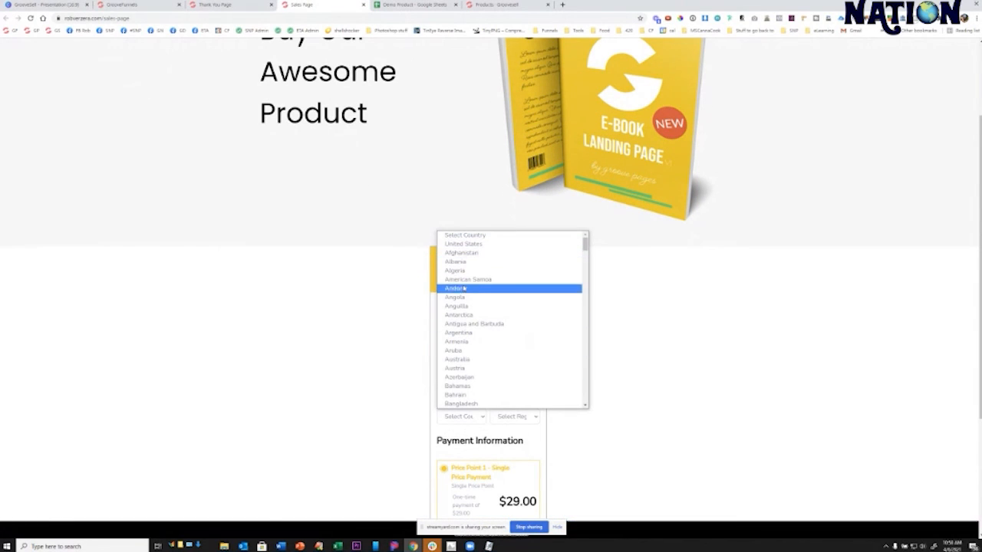
pyautogui.click(460, 244)
pyautogui.click(513, 415)
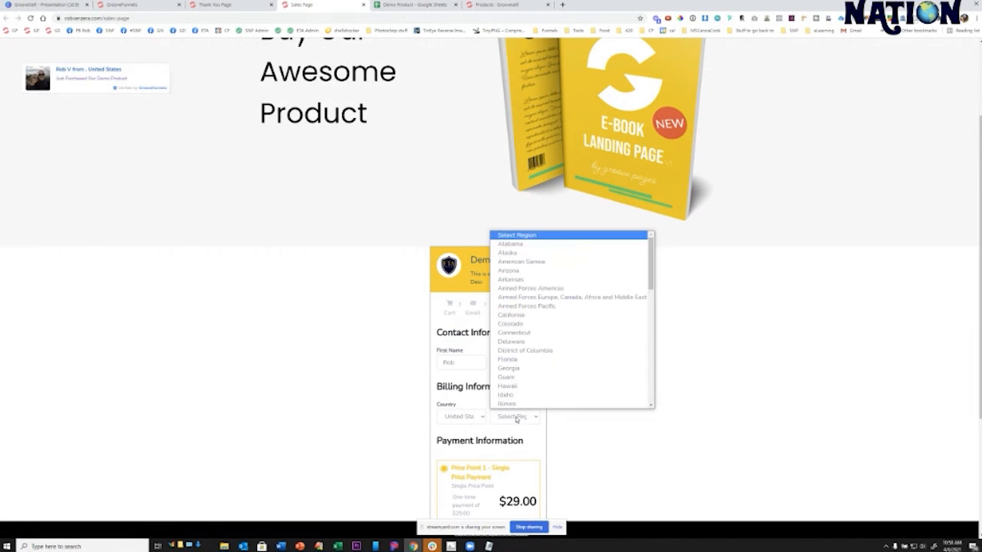
pyautogui.click(518, 271)
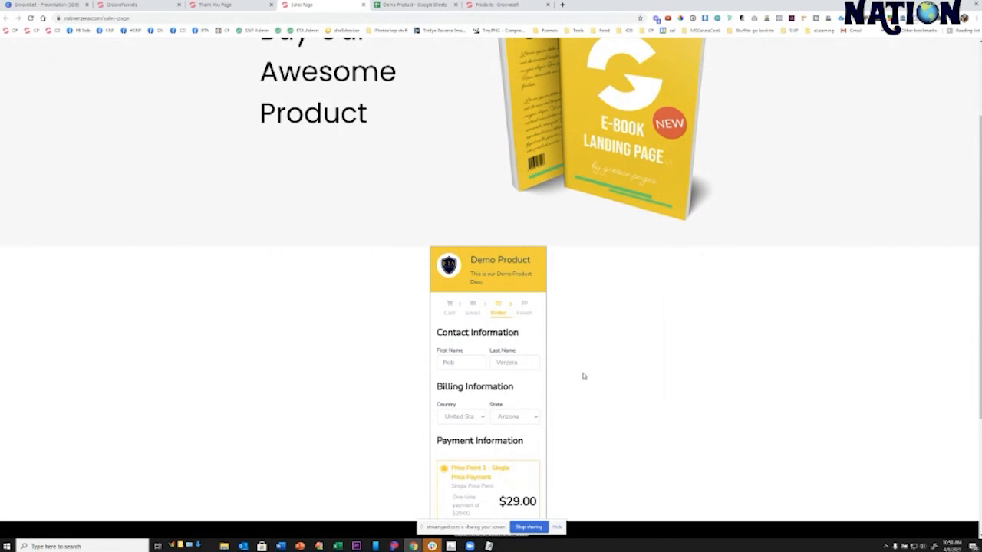
# - Enter the test card number, expiry date, security code and ZIP code, and submit the Demo Product purchase
pyautogui.scroll(-2, 583, 375)
pyautogui.scroll(-1, 528, 219)
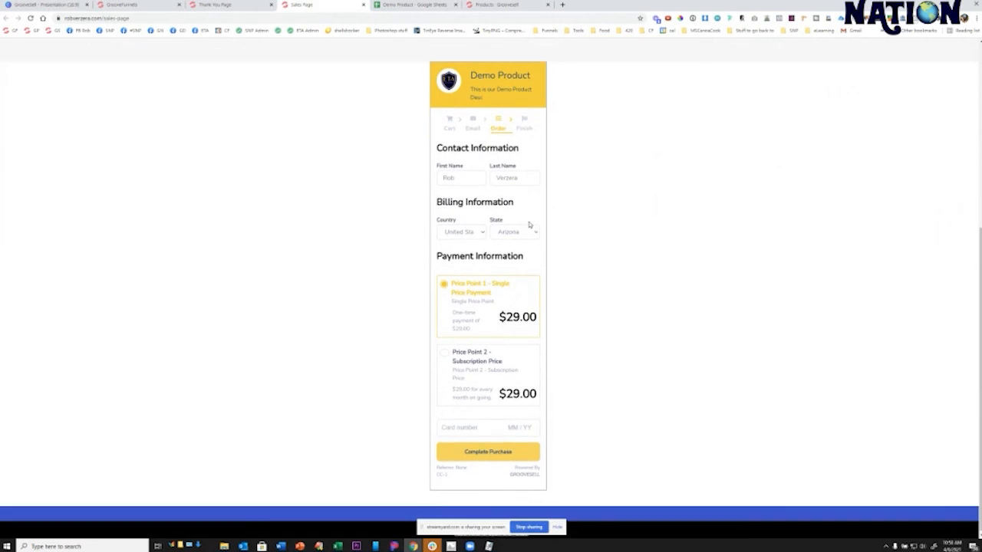
pyautogui.click(458, 426)
pyautogui.write('42')
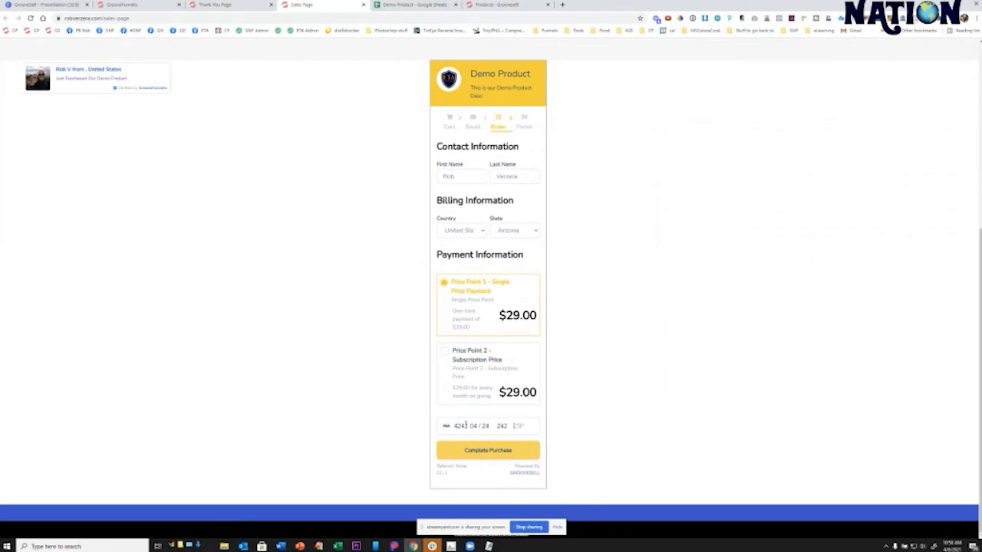
pyautogui.write('42 4242 42424242042424242424')
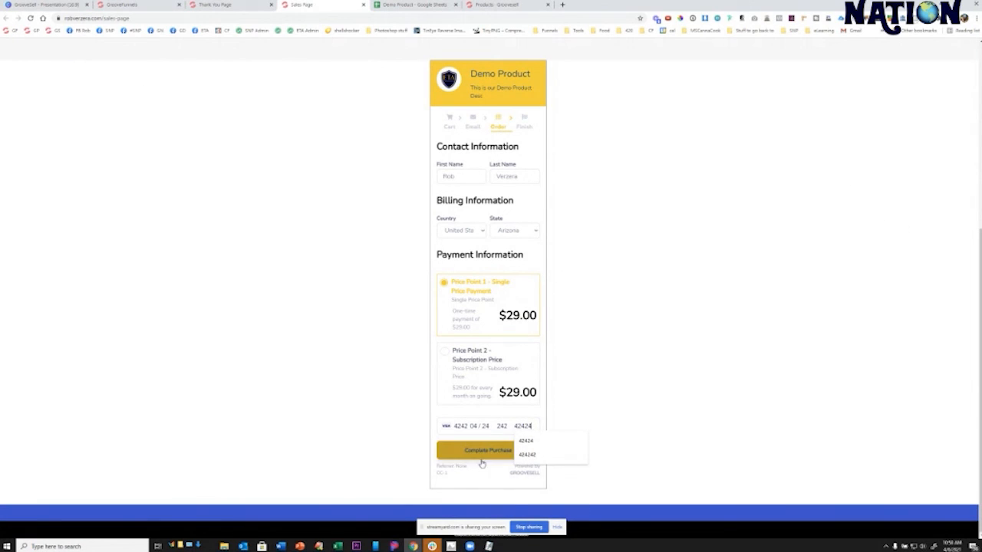
pyautogui.click(483, 454)
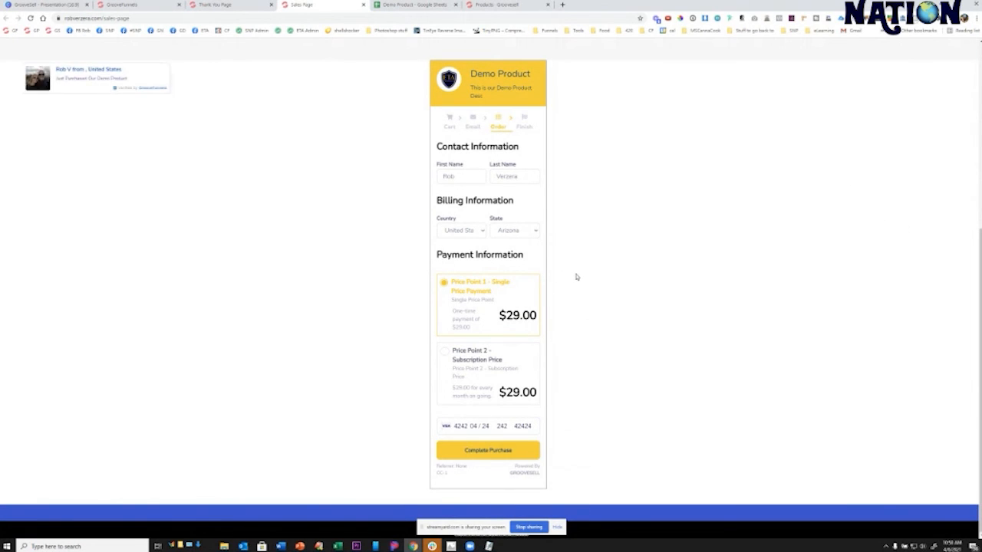
pyautogui.click(529, 450)
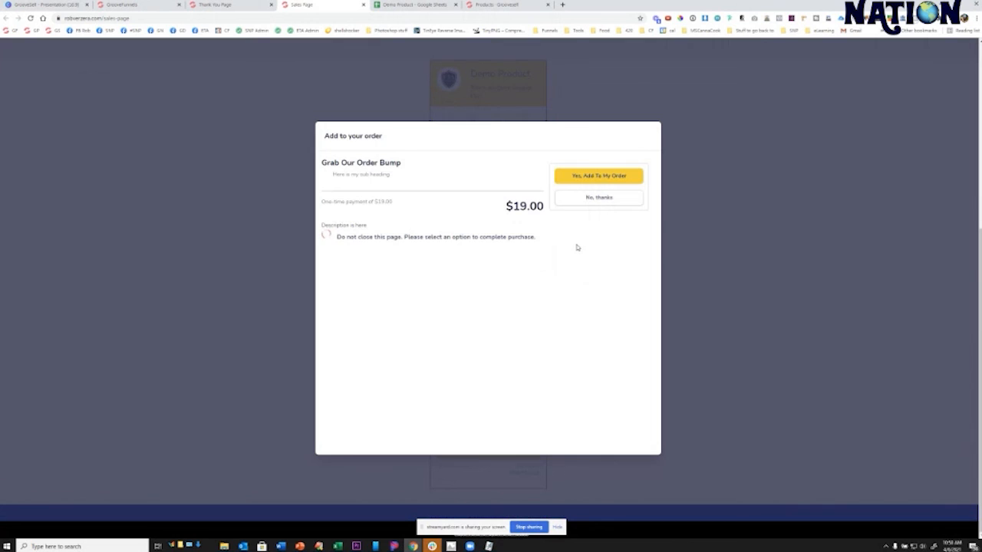
# - Decline the $19.00 order bump, accept the offer on the one-click upsell page, and complete the $197.00 Upsell purchase
pyautogui.click(597, 198)
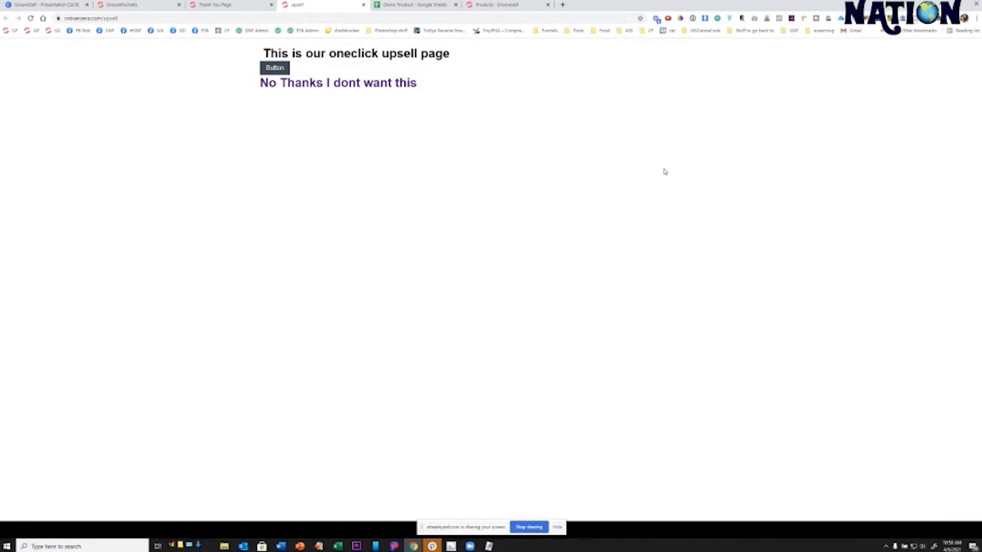
pyautogui.click(276, 69)
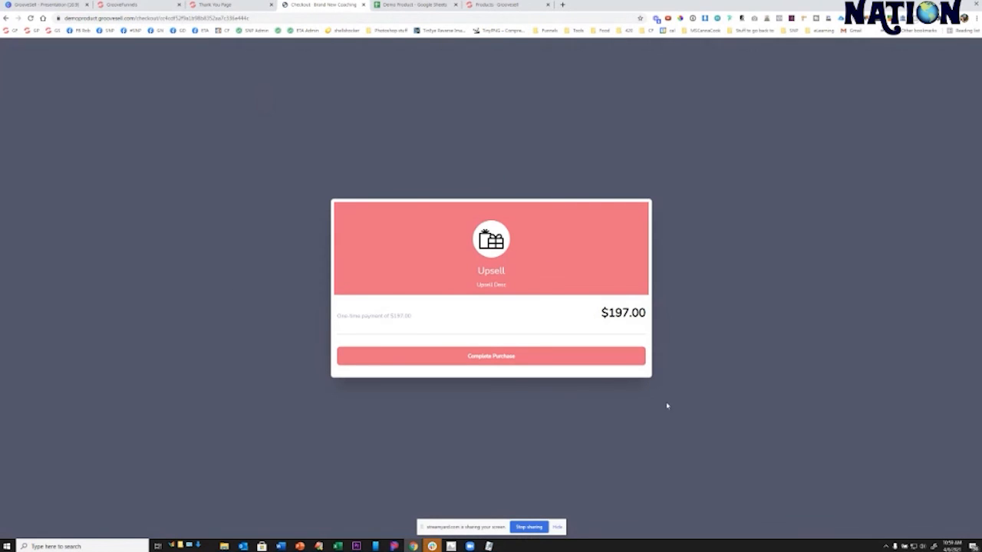
pyautogui.click(491, 355)
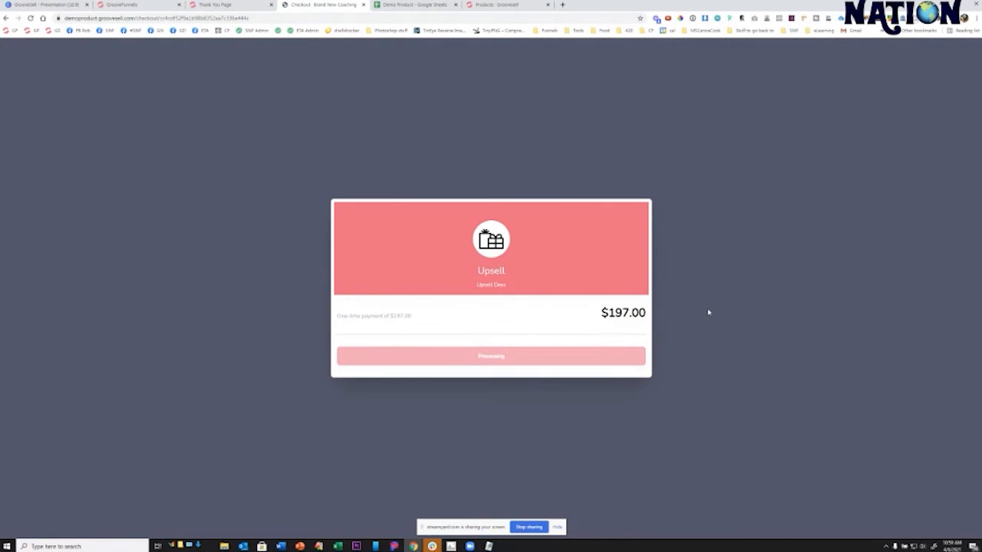